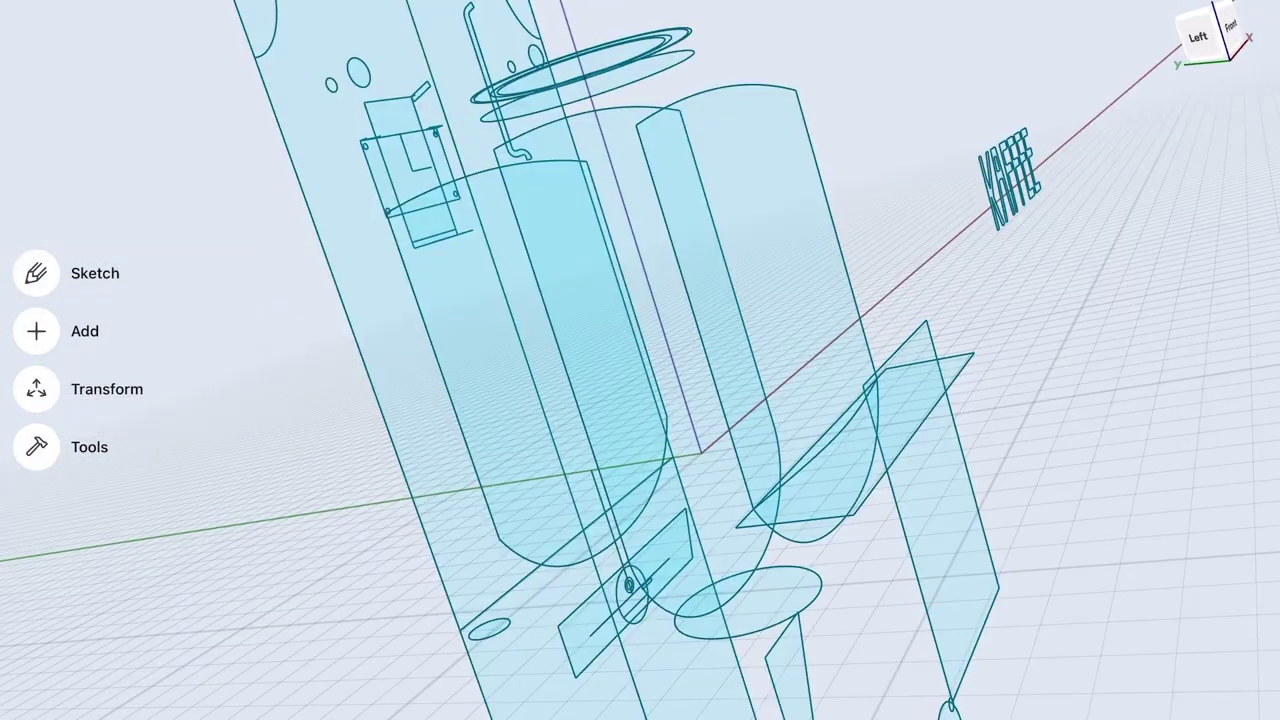
# - Loft the two profiles into a solid hopper body
pyautogui.click(36, 447)
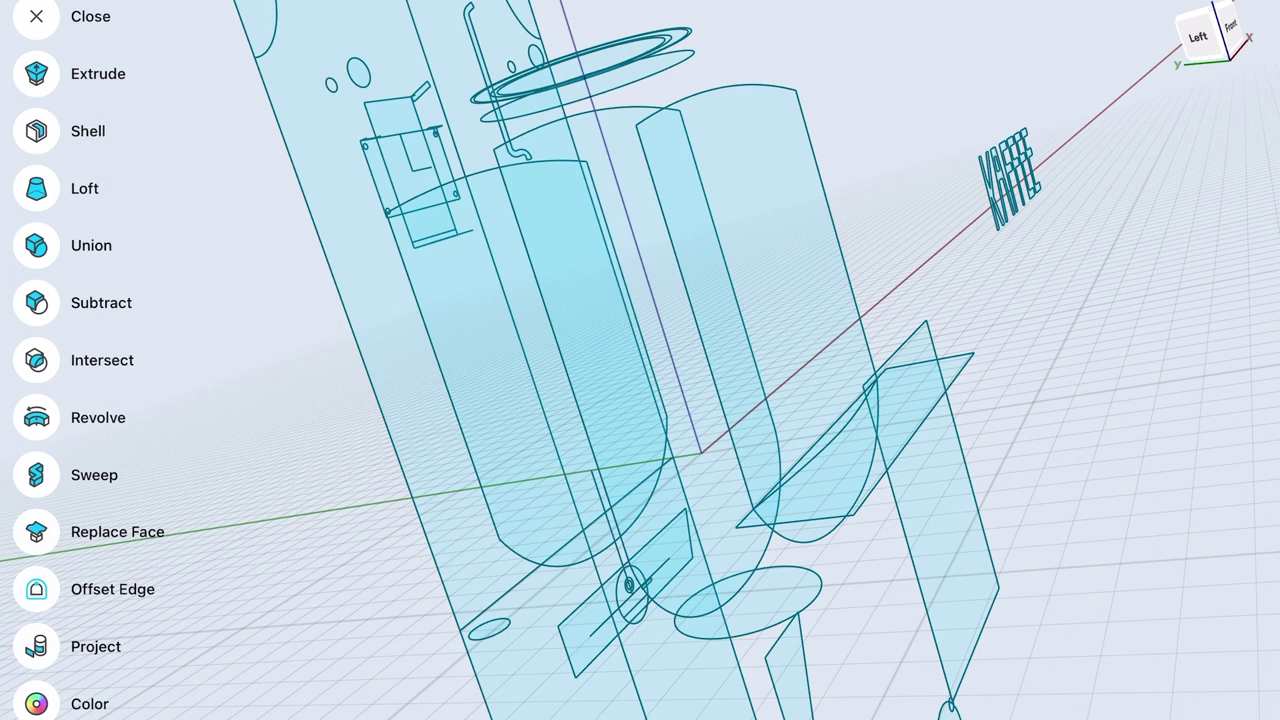
pyautogui.click(36, 186)
pyautogui.click(530, 360)
pyautogui.click(745, 300)
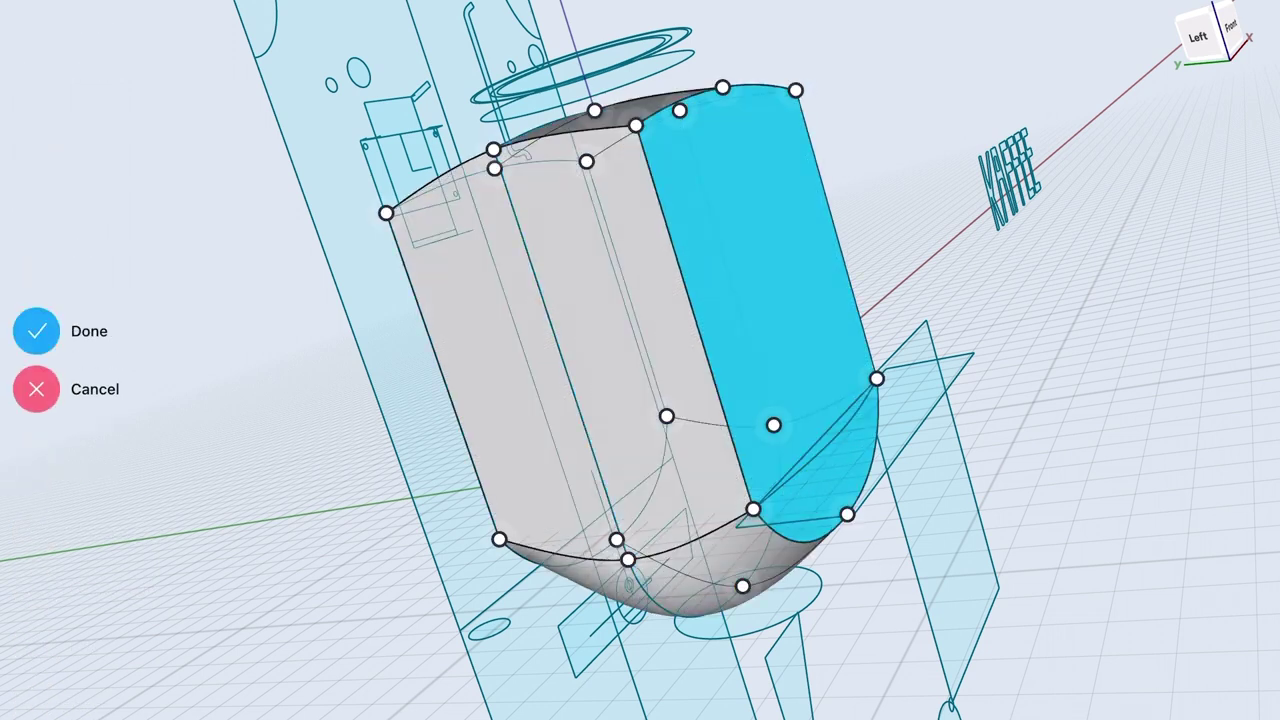
pyautogui.click(36, 331)
# - Extrude a plate about 170 mm, lower it 40 mm, then move it away from the body
pyautogui.moveTo(746, 410); pyautogui.dragTo(734, 40)
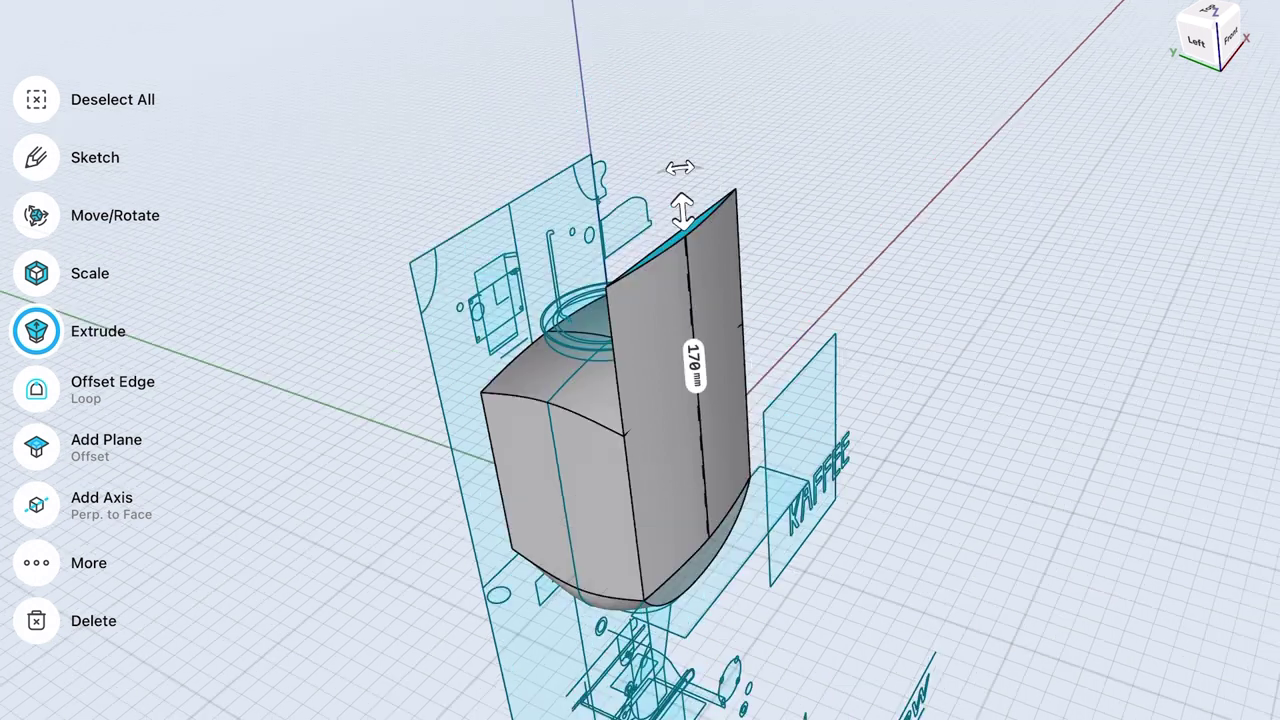
pyautogui.click(690, 400)
pyautogui.moveTo(690, 345); pyautogui.dragTo(695, 413)
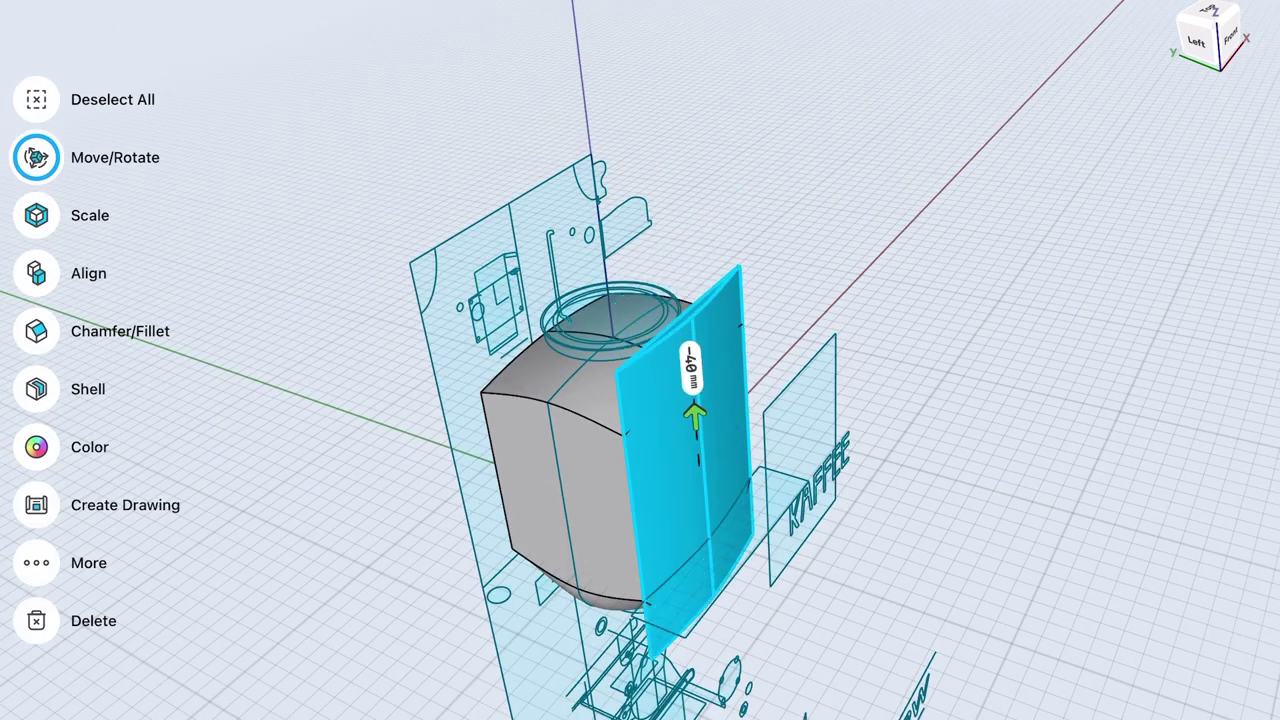
pyautogui.click(736, 568)
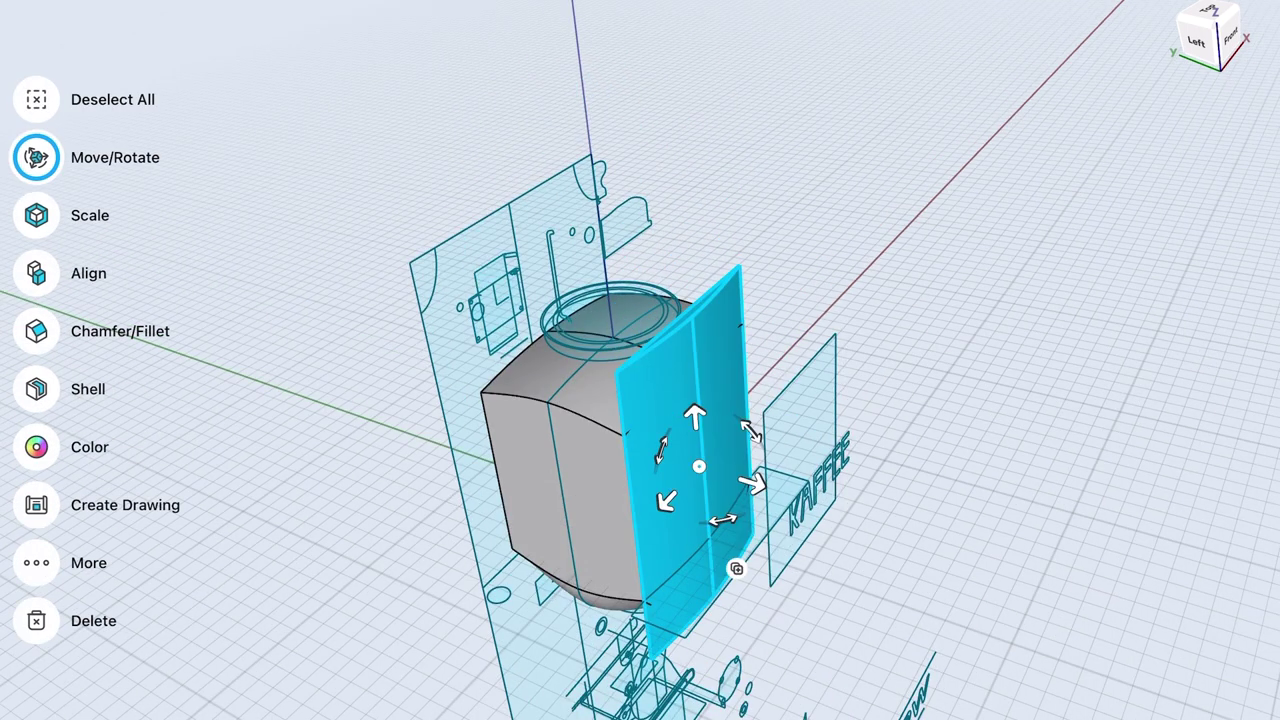
pyautogui.moveTo(665, 500); pyautogui.dragTo(866, 286)
# - Widen the hopper's side face and move a copy of the body onto the plate
pyautogui.click(690, 470)
pyautogui.moveTo(727, 462); pyautogui.dragTo(772, 477)
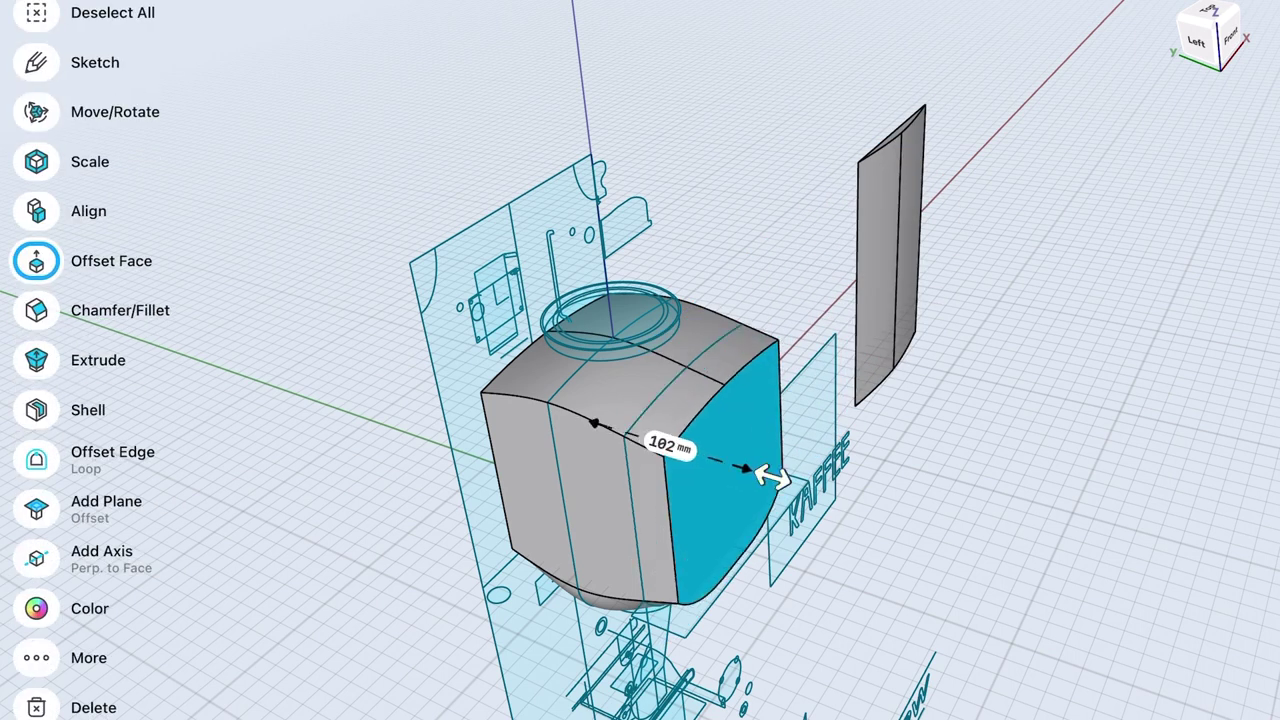
pyautogui.click(1000, 520)
pyautogui.click(645, 476)
pyautogui.moveTo(690, 440); pyautogui.dragTo(905, 260)
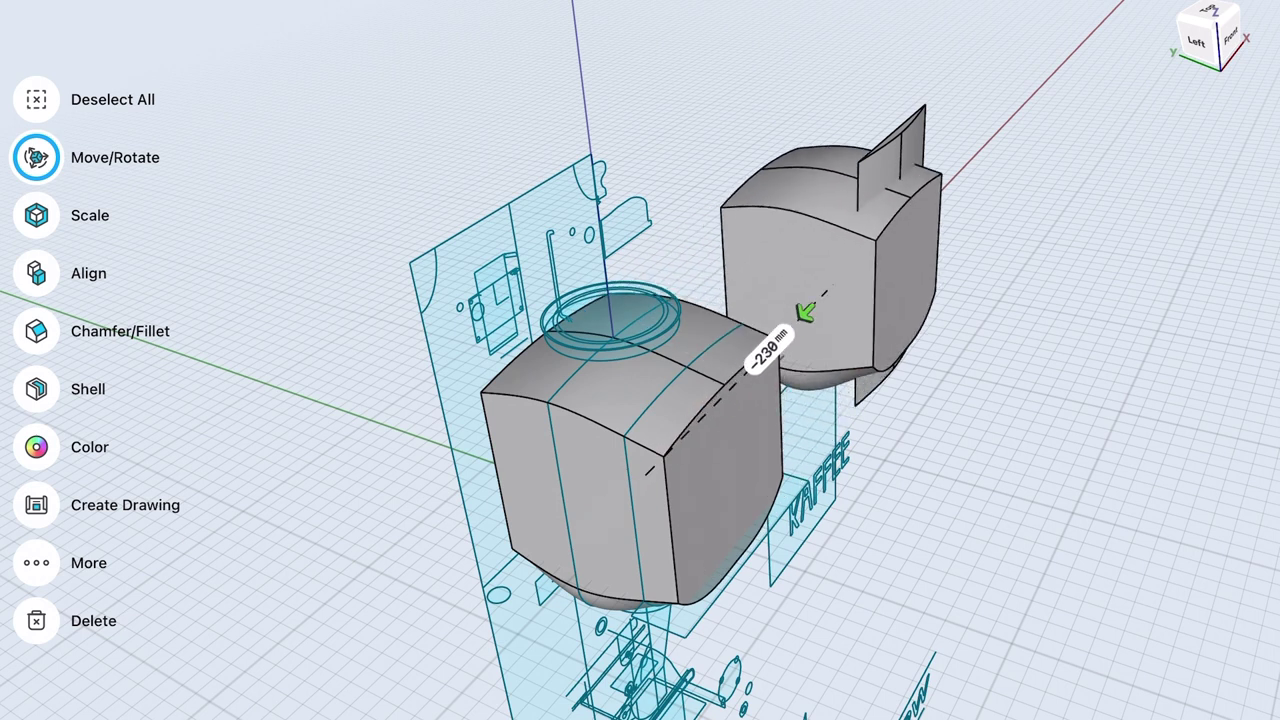
pyautogui.click(1000, 520)
# - Intersect the copied body with the plate, keeping only the side fin
pyautogui.click(40, 446)
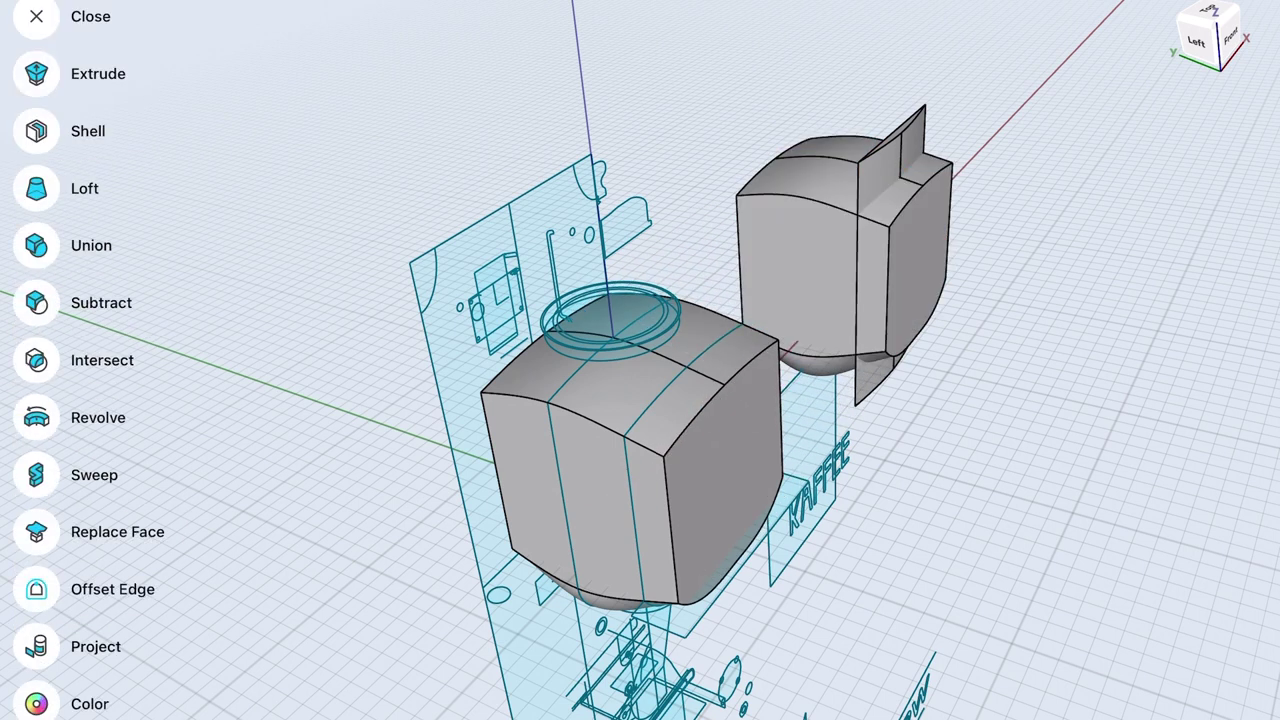
pyautogui.click(36, 360)
pyautogui.click(780, 250)
pyautogui.click(890, 250)
pyautogui.click(36, 300)
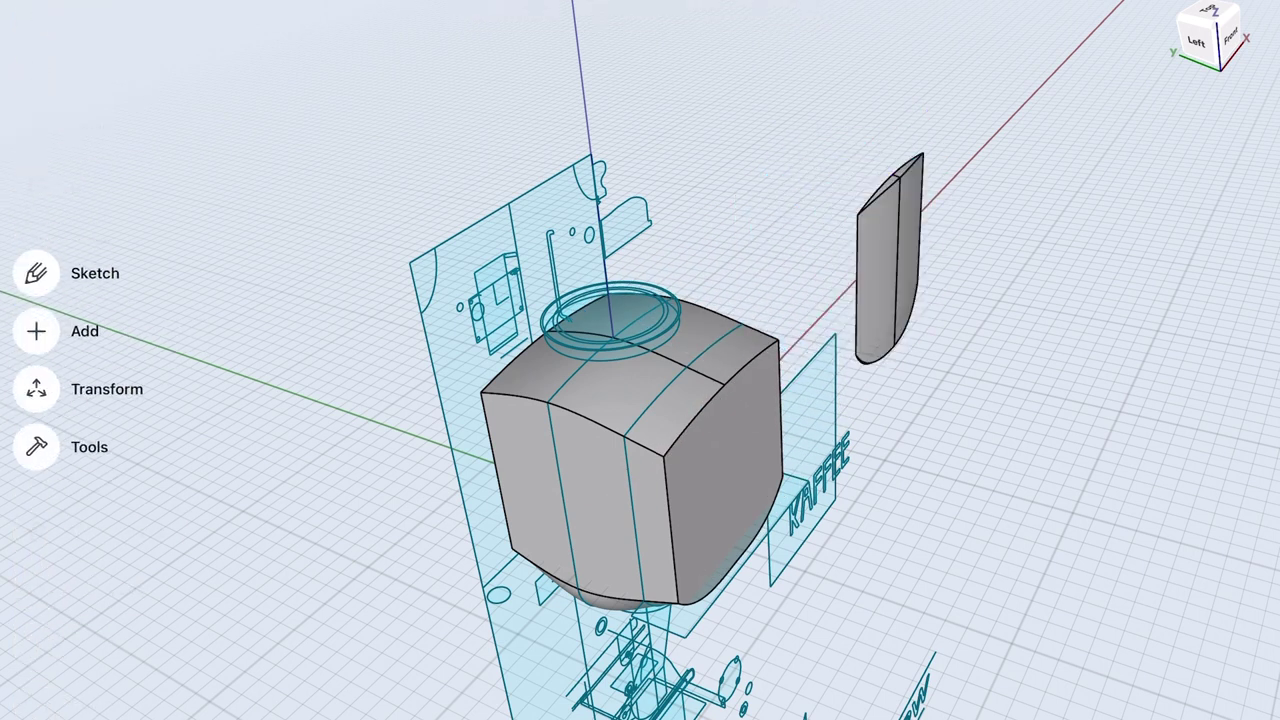
# - Narrow the body's right side, place the fin against it and union them
pyautogui.click(720, 470)
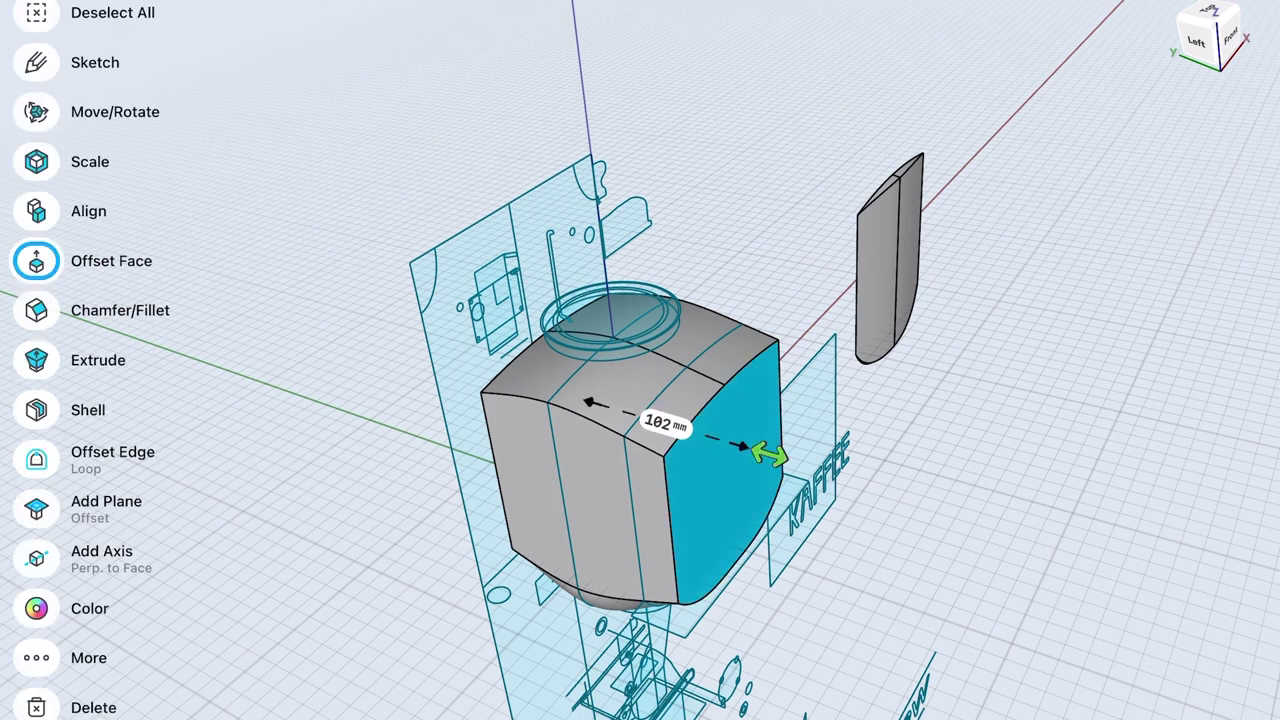
pyautogui.moveTo(757, 450); pyautogui.dragTo(722, 440)
pyautogui.click(1000, 520)
pyautogui.click(890, 260)
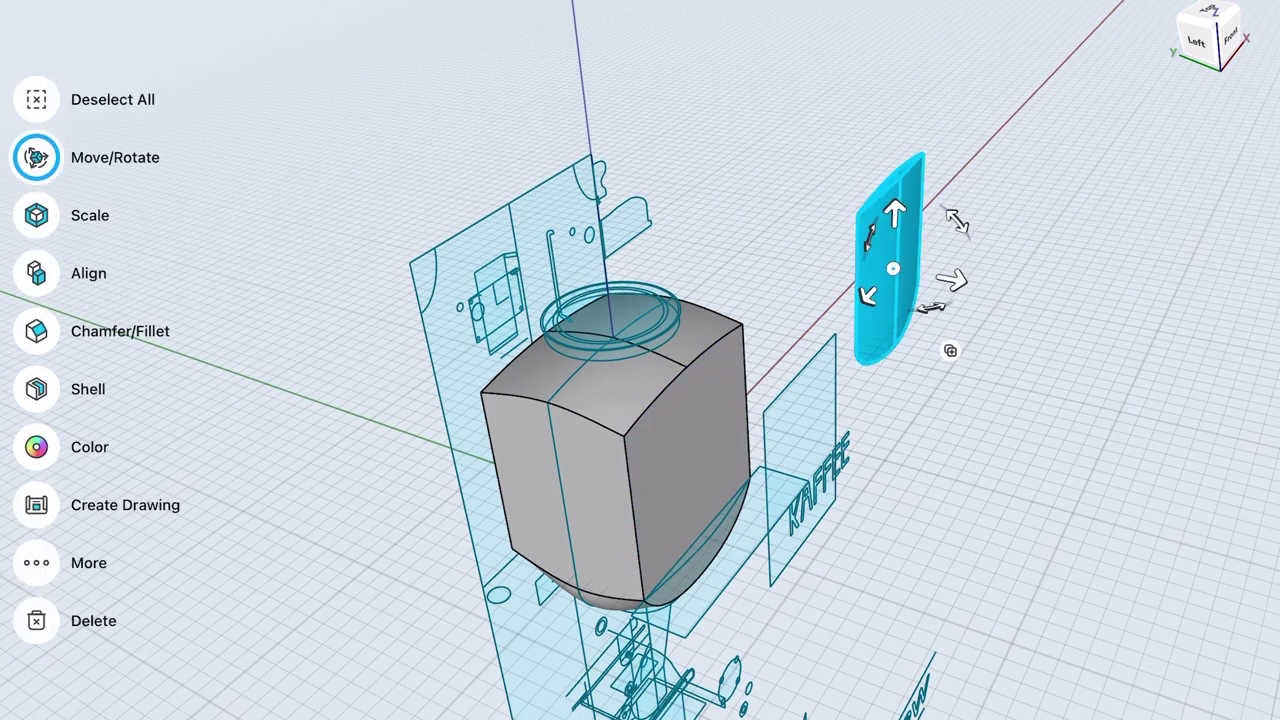
pyautogui.moveTo(890, 260); pyautogui.dragTo(680, 500)
pyautogui.click(1000, 520)
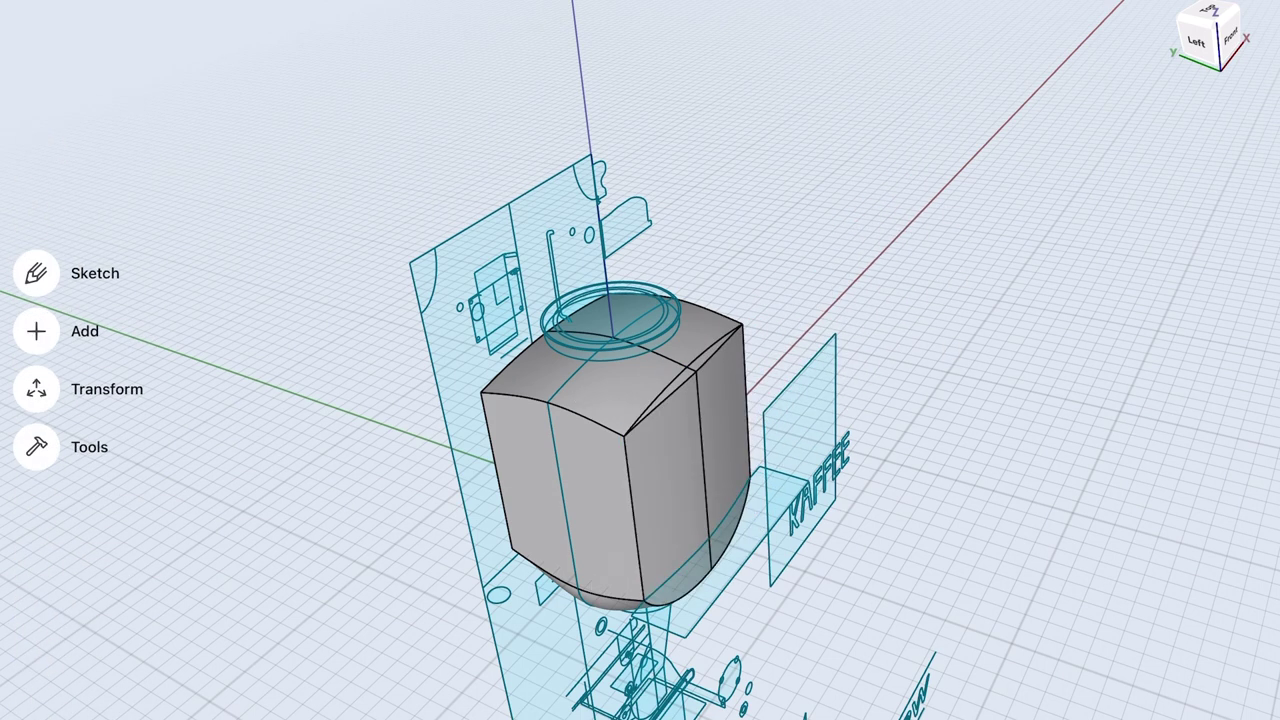
pyautogui.click(40, 443)
pyautogui.click(40, 243)
pyautogui.click(600, 470)
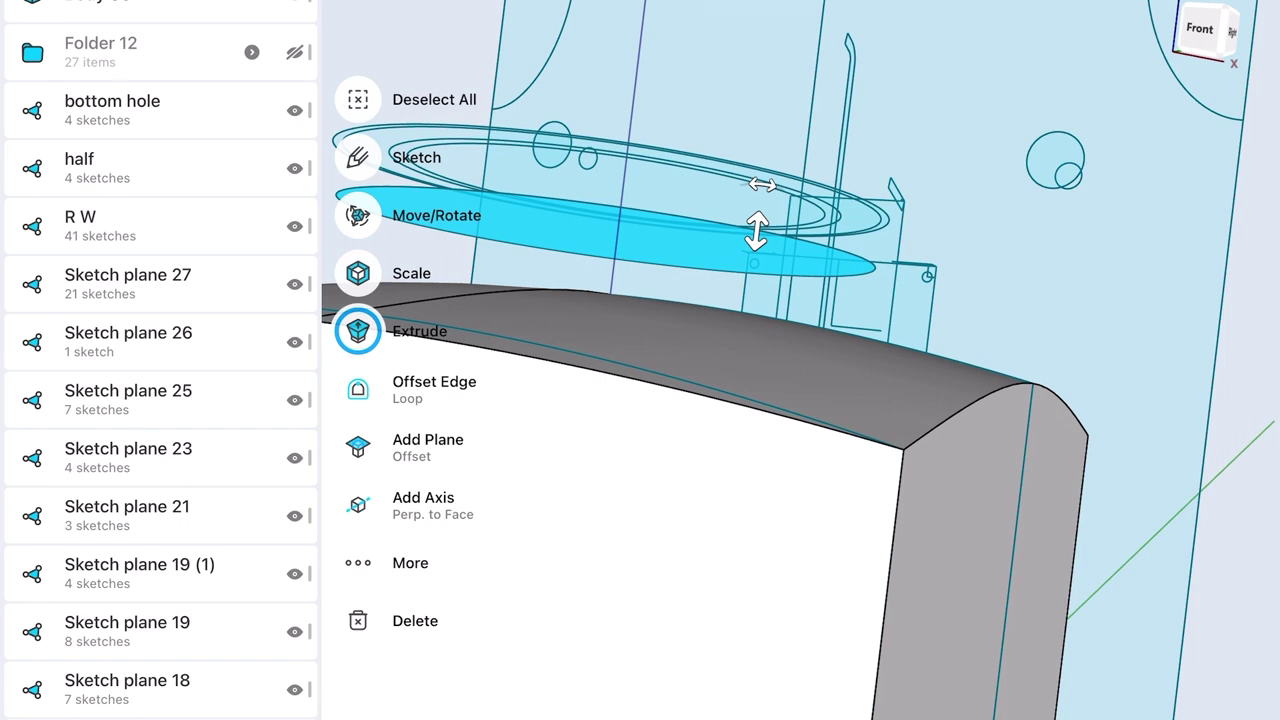
# - Extrude the neck profile down 22 mm as a new body and raise the two ring bands
pyautogui.moveTo(757, 230); pyautogui.dragTo(731, 450)
pyautogui.click(689, 251)
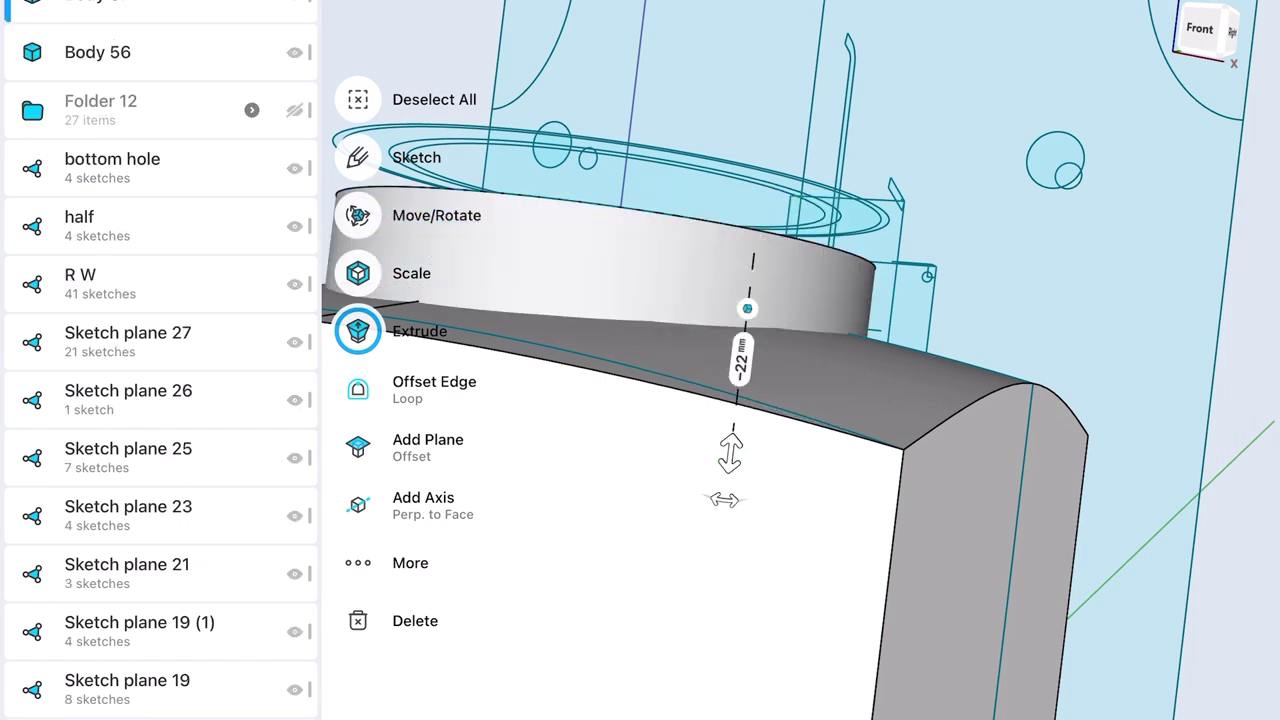
pyautogui.click(714, 390)
pyautogui.click(590, 255)
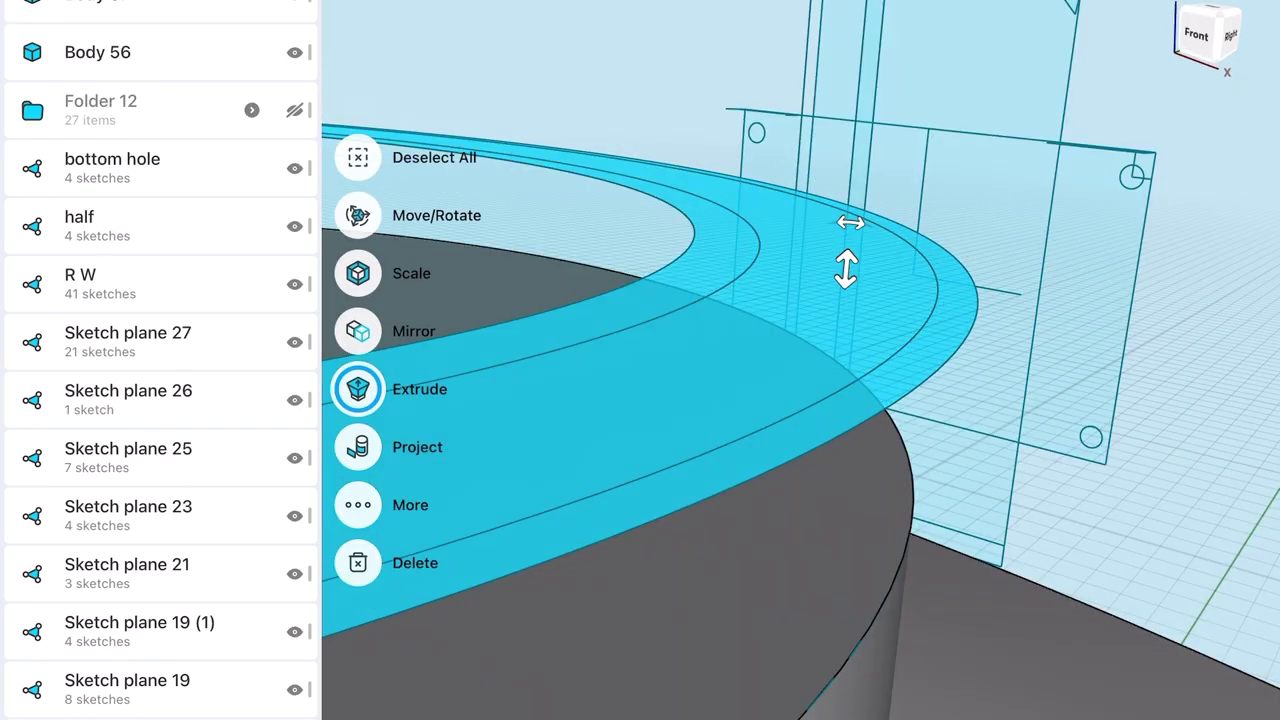
pyautogui.moveTo(846, 268); pyautogui.dragTo(849, 233)
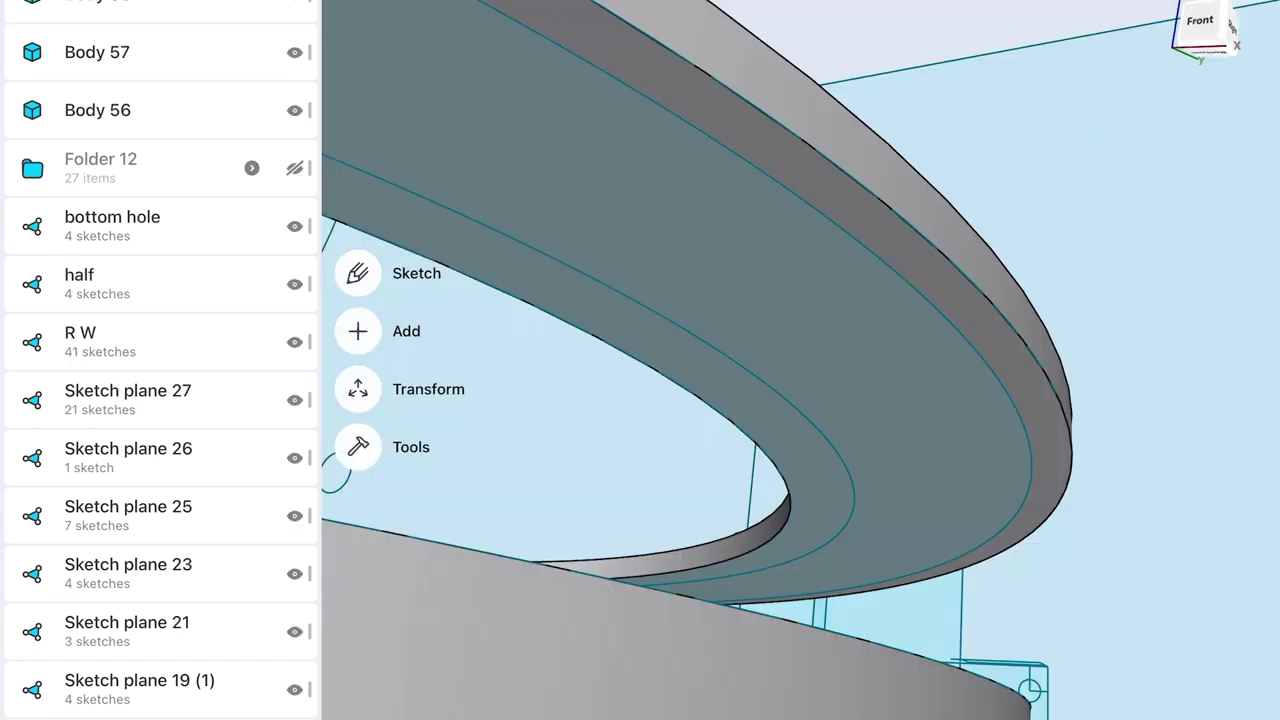
# - Extrude a ring face down about 1.7 mm and union Body 58 with Body 60
pyautogui.moveTo(900, 450); pyautogui.dragTo(700, 400)
pyautogui.click(806, 443)
pyautogui.moveTo(1046, 520); pyautogui.dragTo(1046, 630)
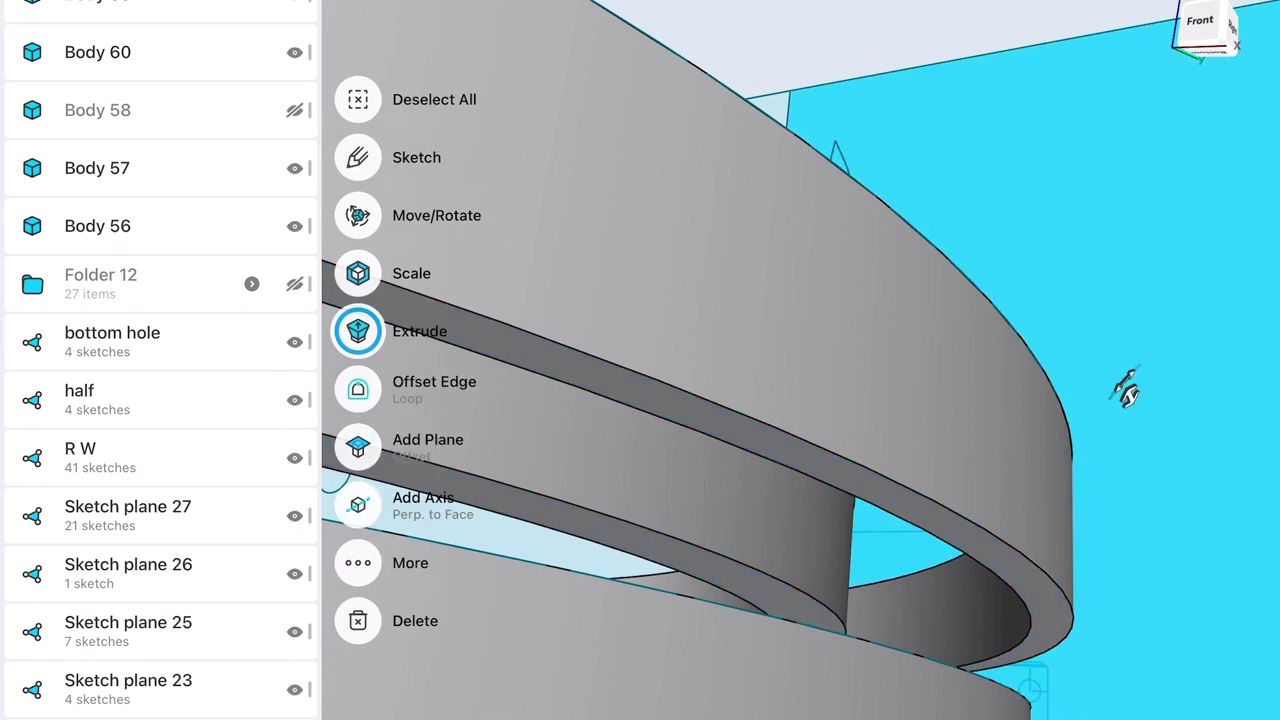
pyautogui.click(1131, 377)
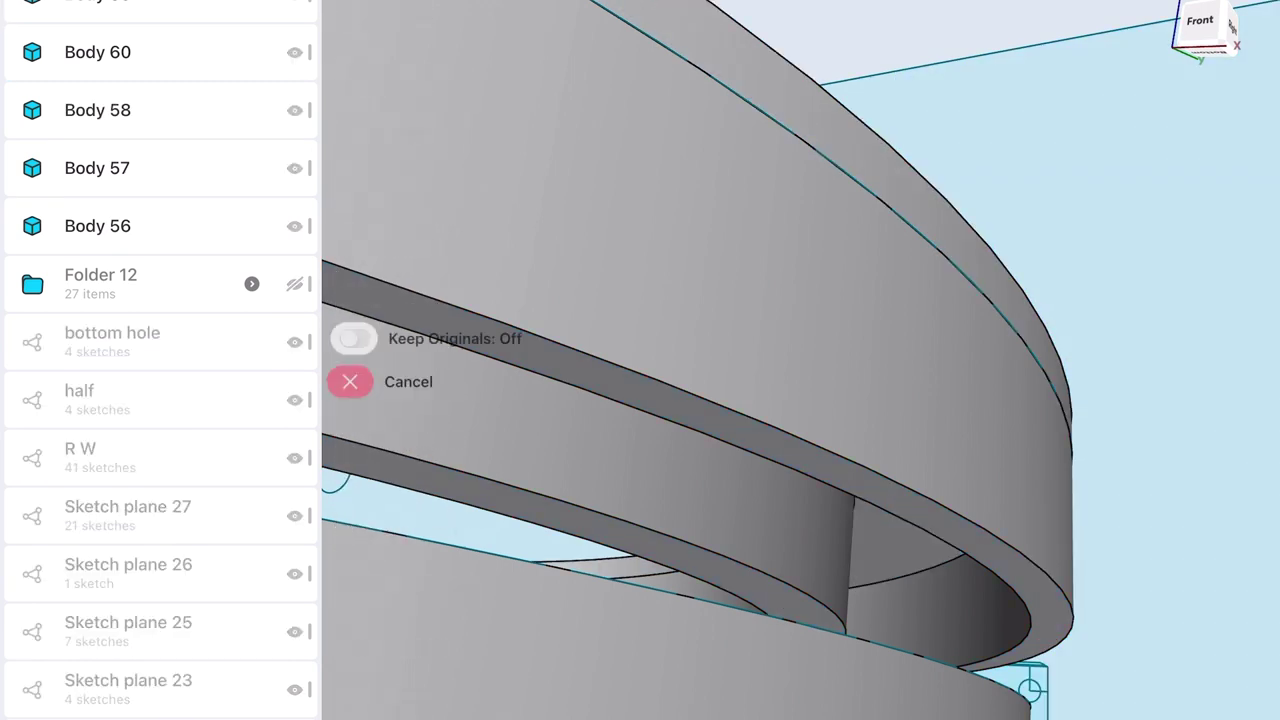
pyautogui.click(97, 110)
pyautogui.click(97, 52)
pyautogui.click(357, 297)
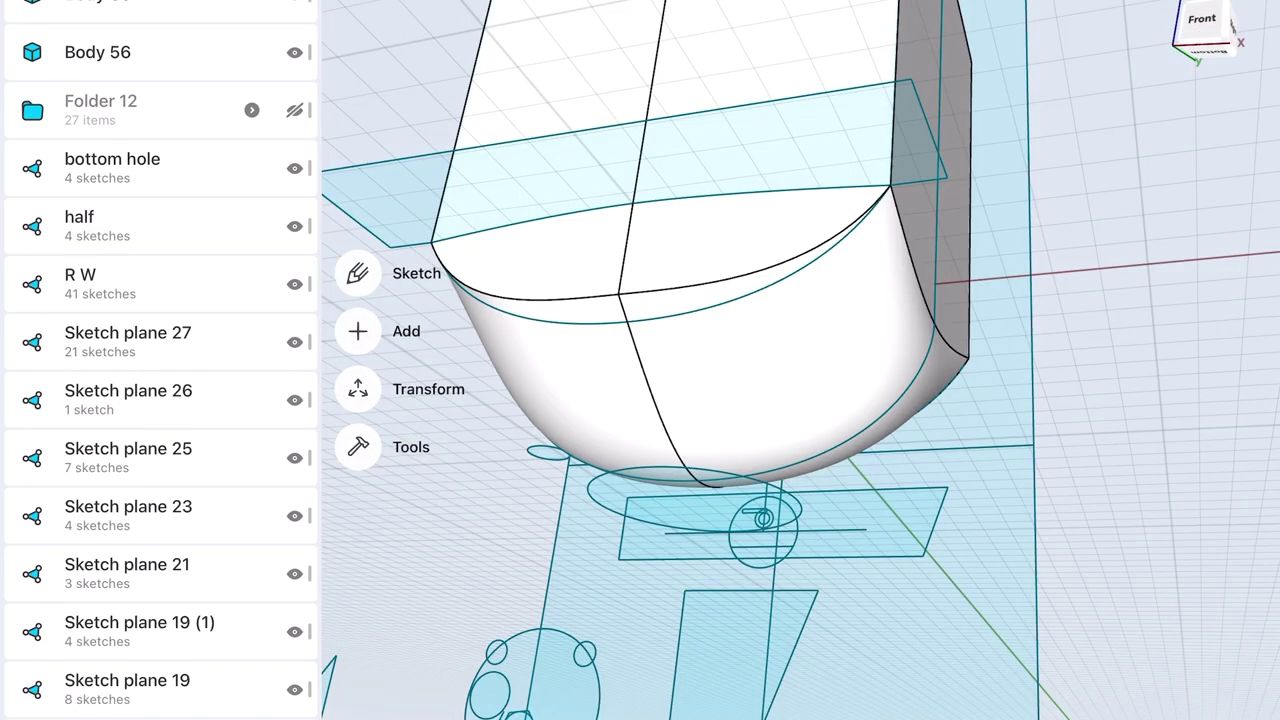
# - Extrude the hopper's bottom face into a short disc and union it with the body
pyautogui.click(729, 452)
pyautogui.moveTo(729, 450); pyautogui.dragTo(711, 362)
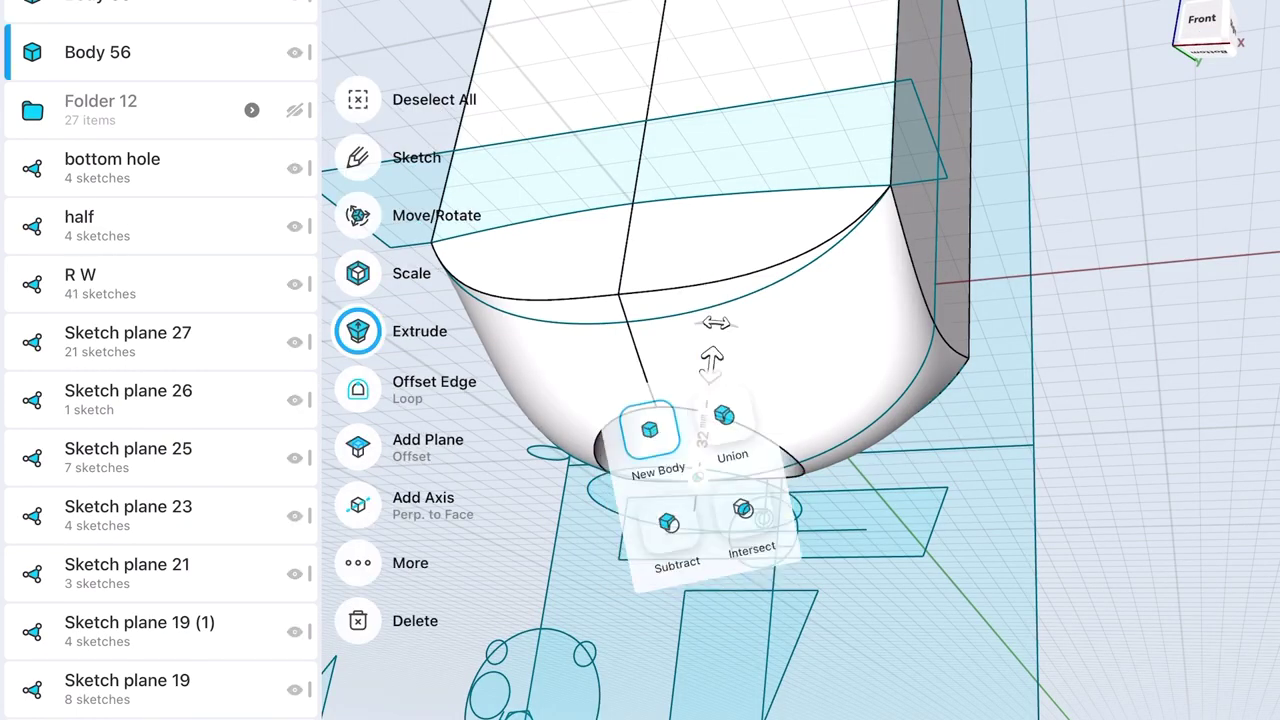
pyautogui.click(650, 430)
pyautogui.click(720, 480)
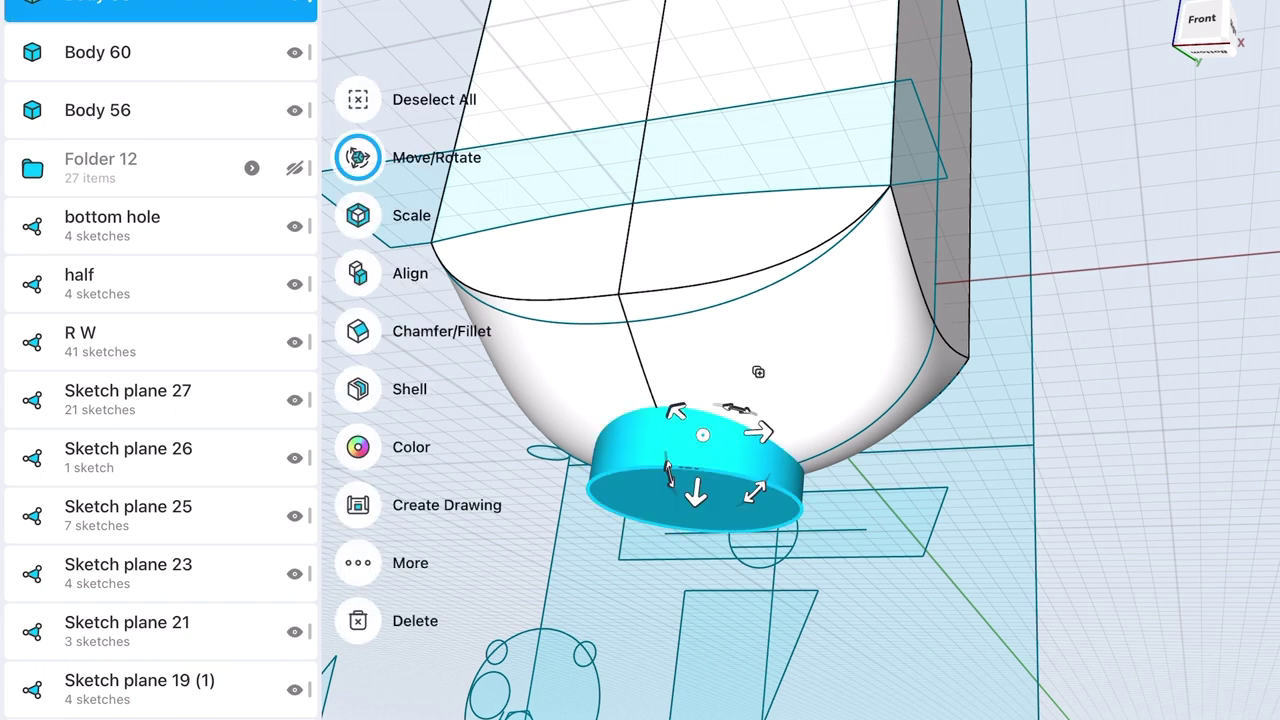
pyautogui.click(380, 246)
pyautogui.click(700, 300)
# - Give the hopper body a lighter colour and fillet the disc joint about 18 mm
pyautogui.click(700, 250)
pyautogui.click(354, 526)
pyautogui.click(360, 360)
pyautogui.click(737, 422)
pyautogui.moveTo(630, 412); pyautogui.dragTo(600, 418)
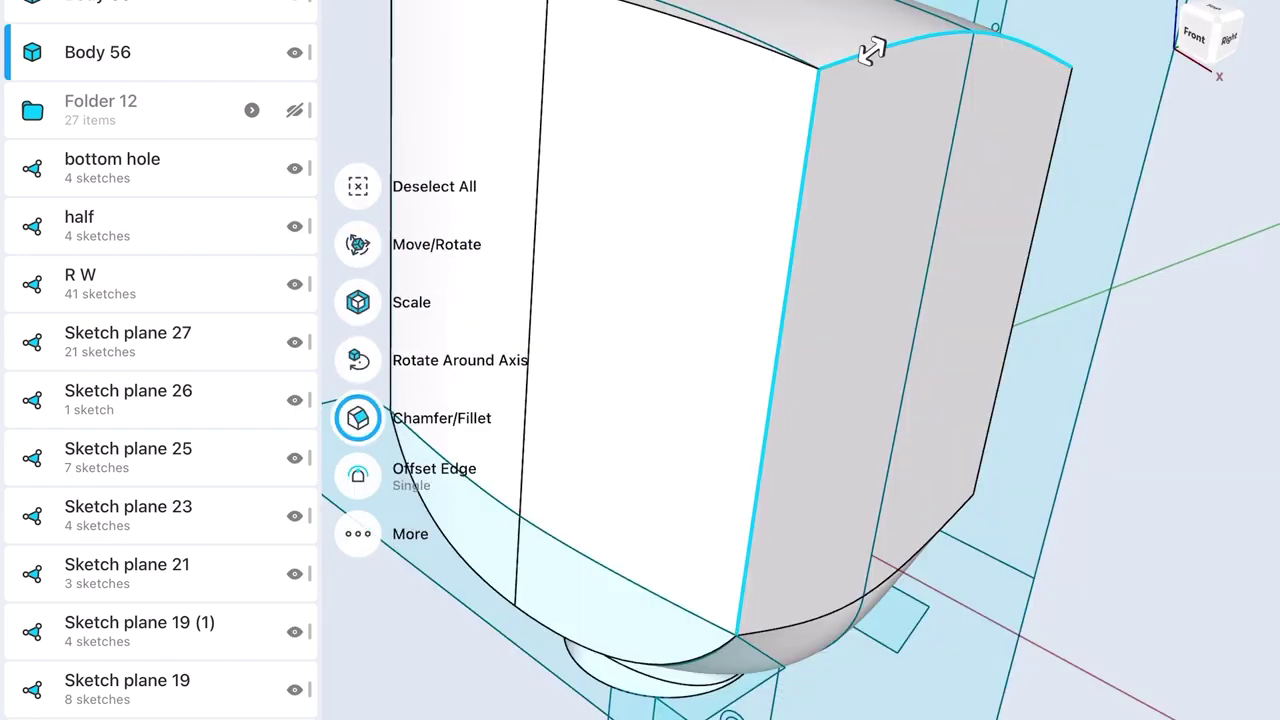
# - Fillet the edge at the neck's base with an exact 2 mm radius
pyautogui.click(915, 555)
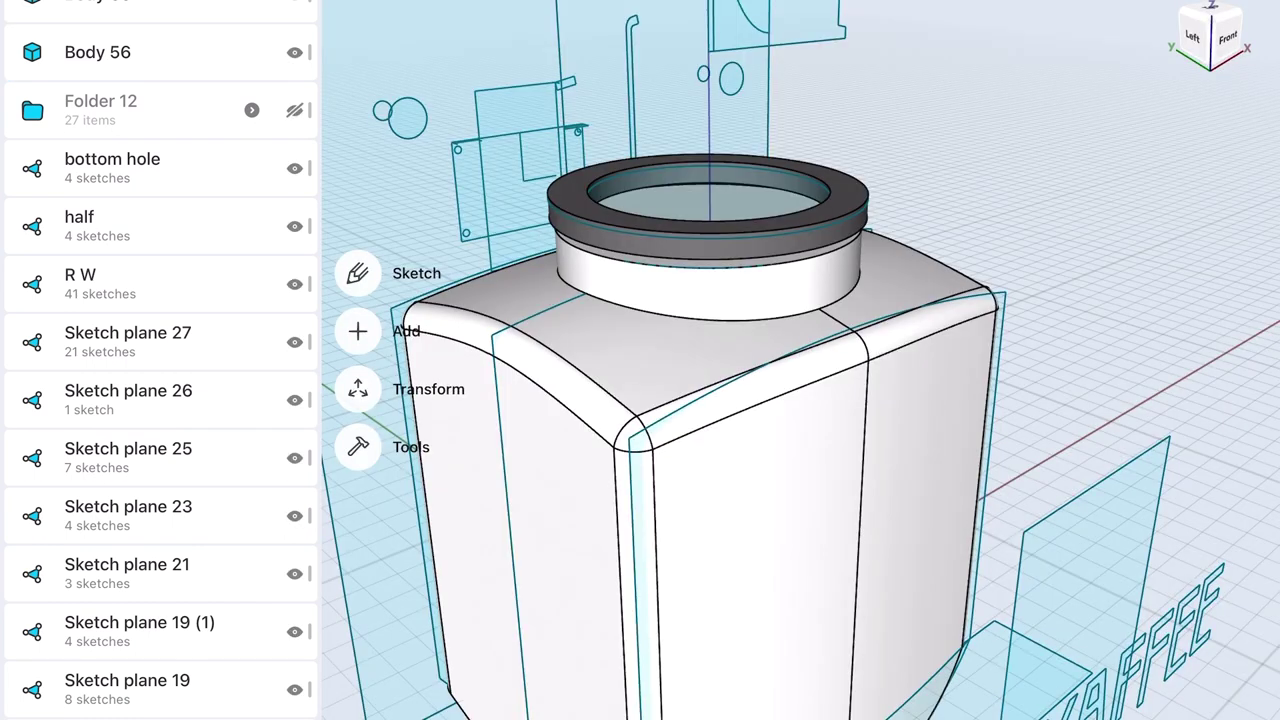
pyautogui.click(843, 300)
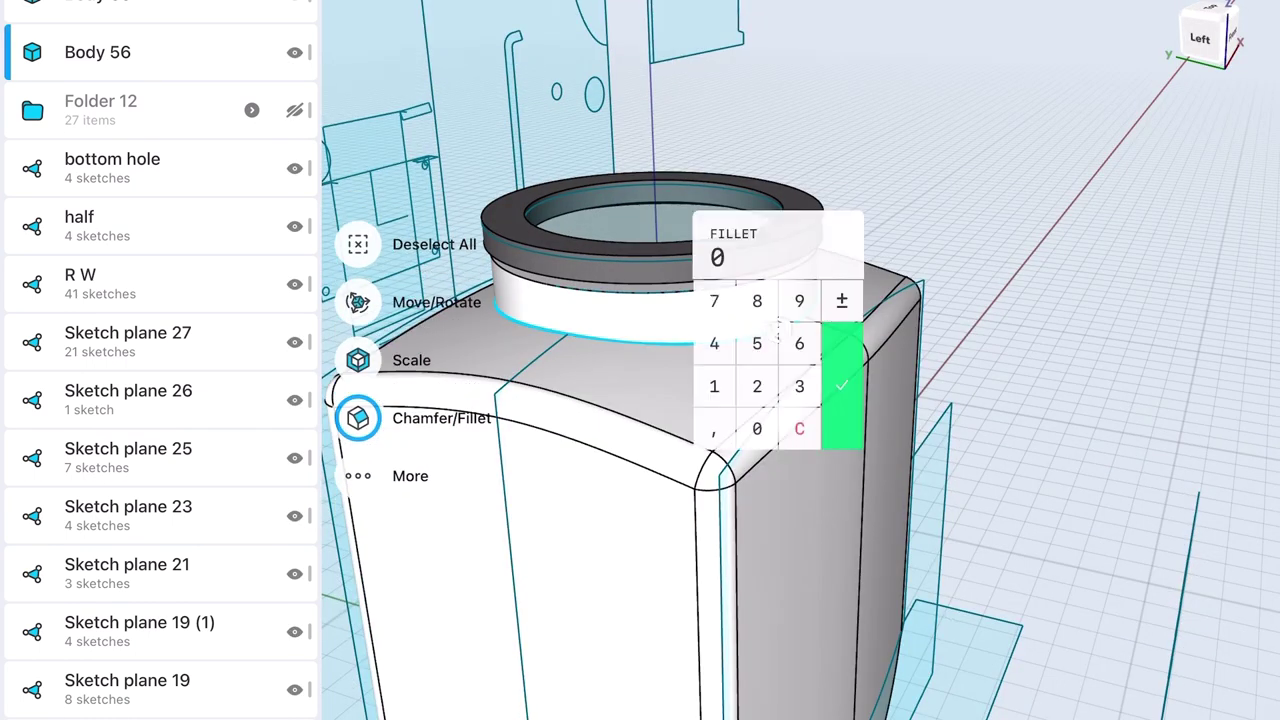
pyautogui.moveTo(790, 335); pyautogui.dragTo(800, 315)
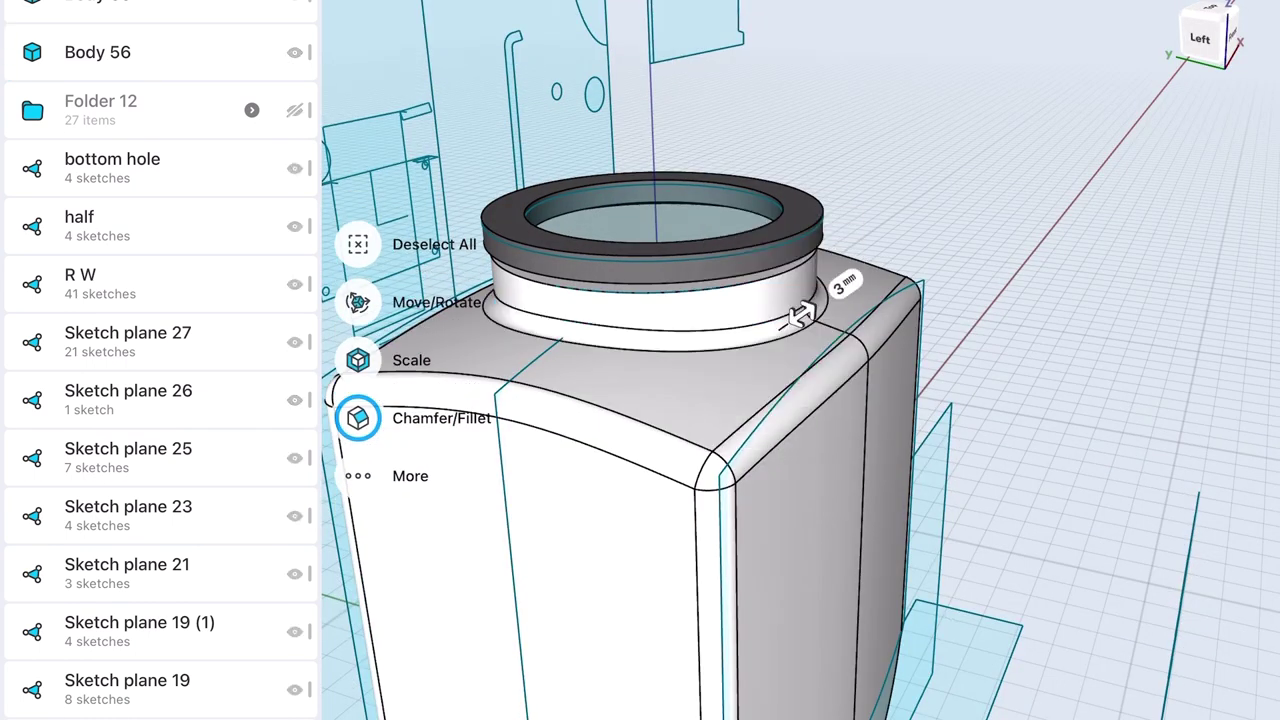
pyautogui.click(845, 283)
pyautogui.write('2')
pyautogui.click(909, 340)
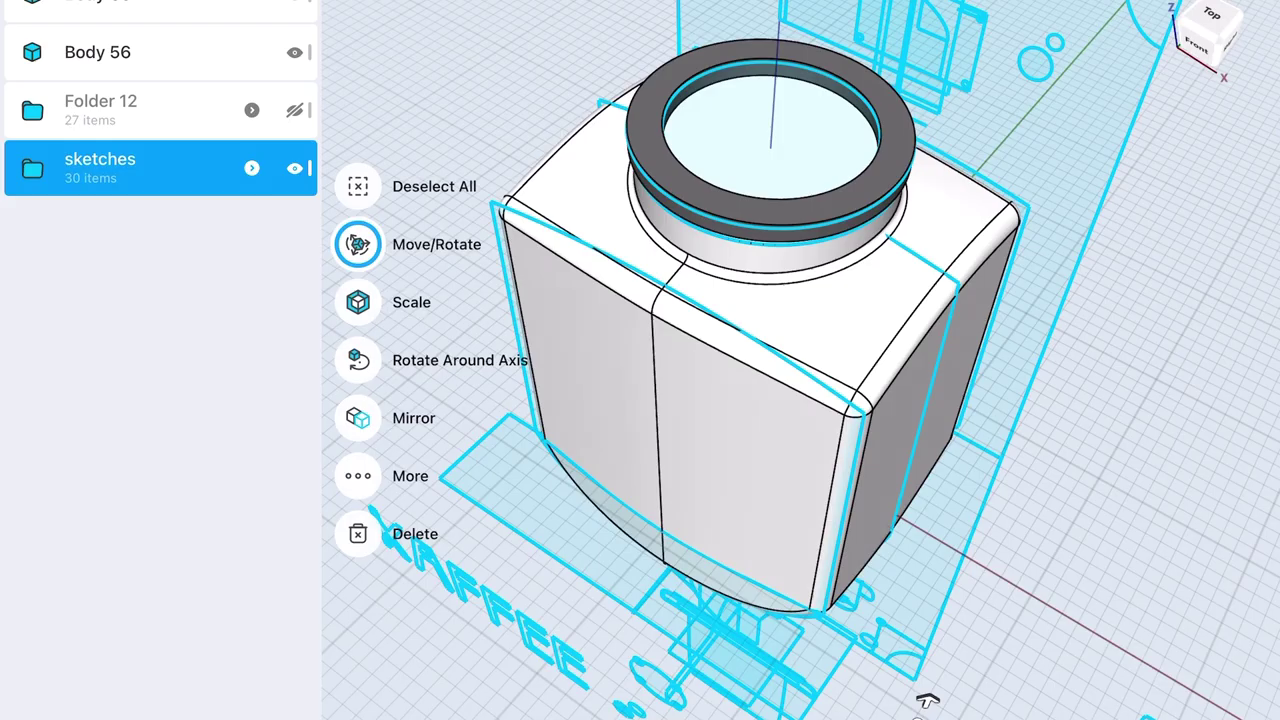
# - Hide the sketches and shell the hopper with 5 mm walls, removing top and bottom faces
pyautogui.click(294, 168)
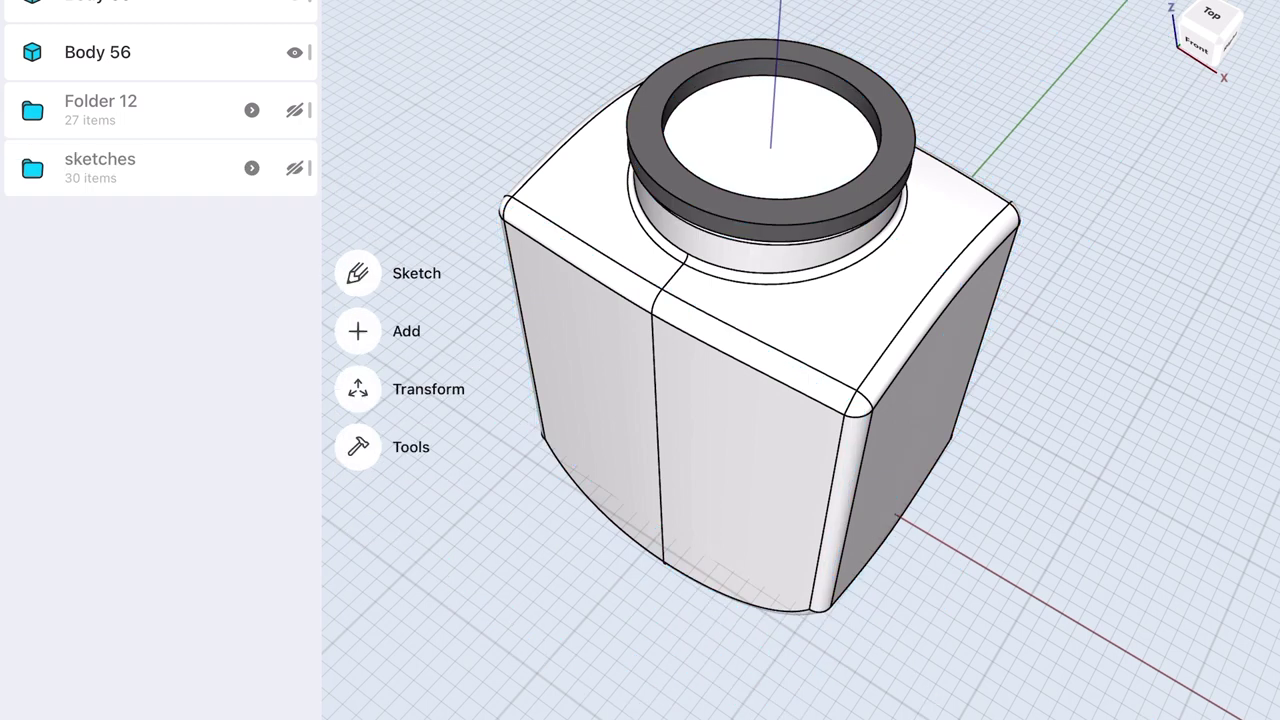
pyautogui.click(358, 447)
pyautogui.click(358, 131)
pyautogui.click(771, 130)
pyautogui.moveTo(1100, 550); pyautogui.dragTo(1100, 220)
pyautogui.click(650, 450)
pyautogui.click(833, 512)
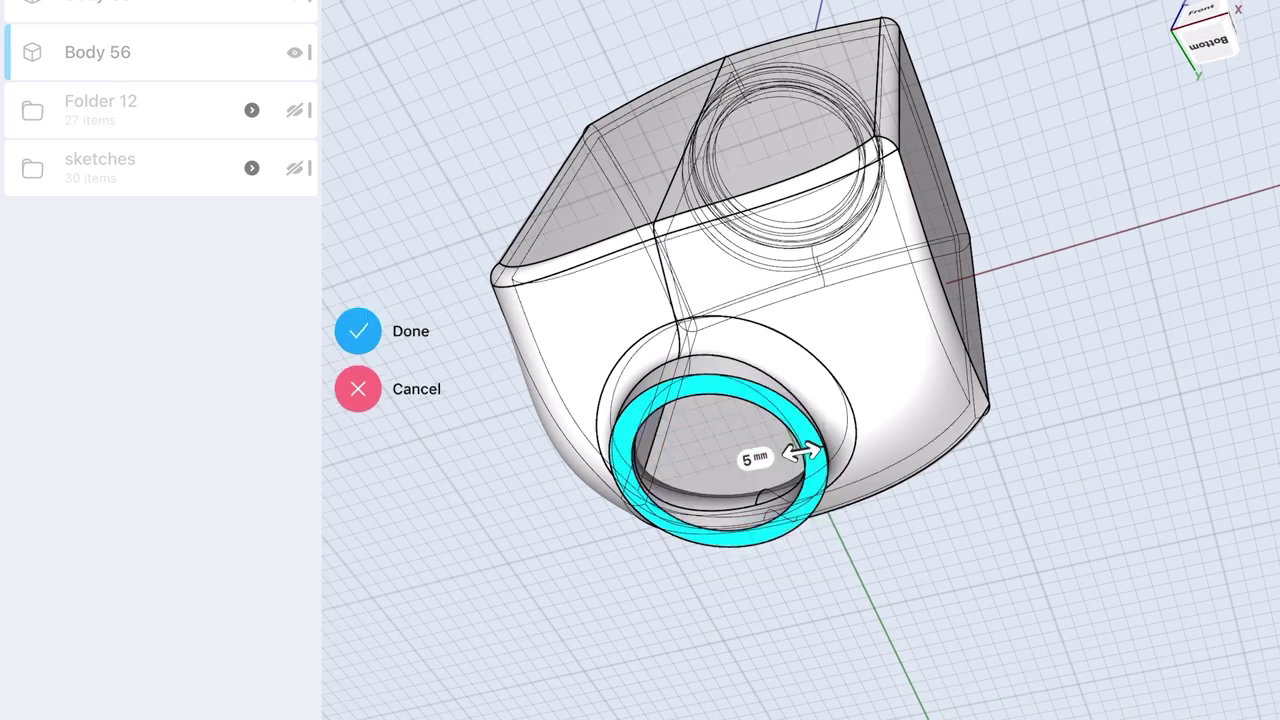
pyautogui.click(358, 331)
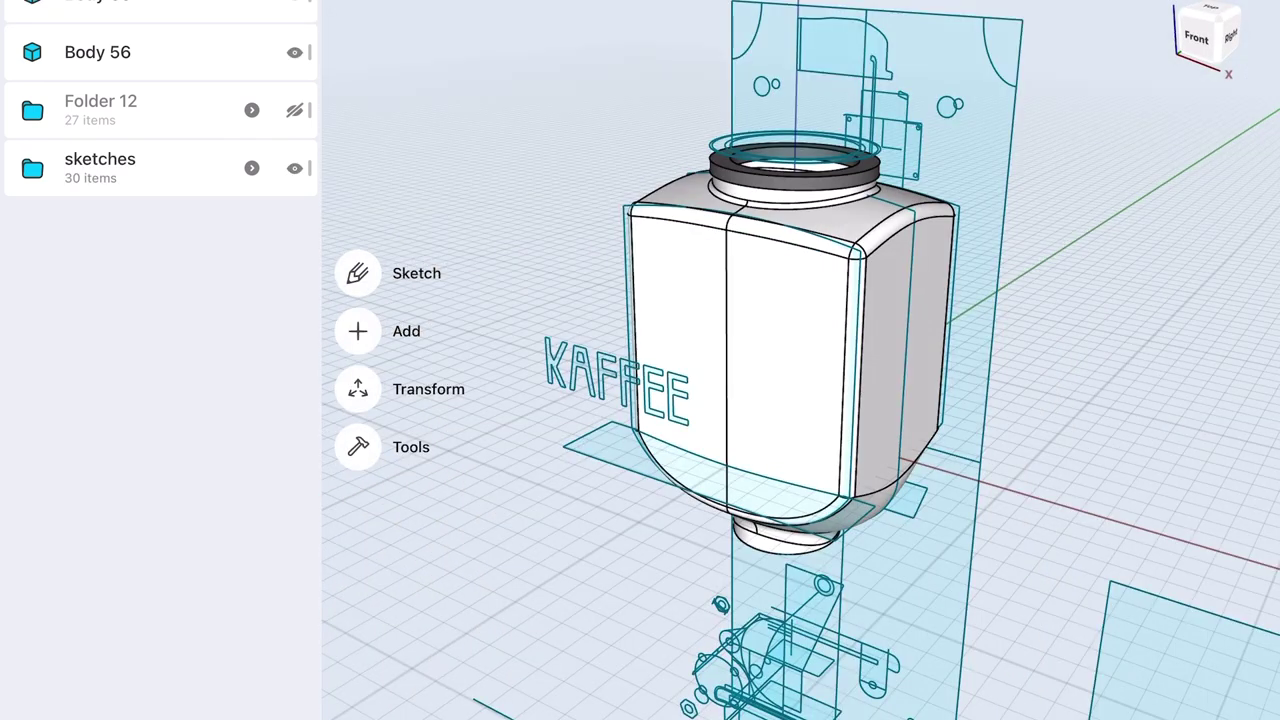
# - Place a copy of jar Body 56 beside the original
pyautogui.click(97, 52)
pyautogui.click(251, 168)
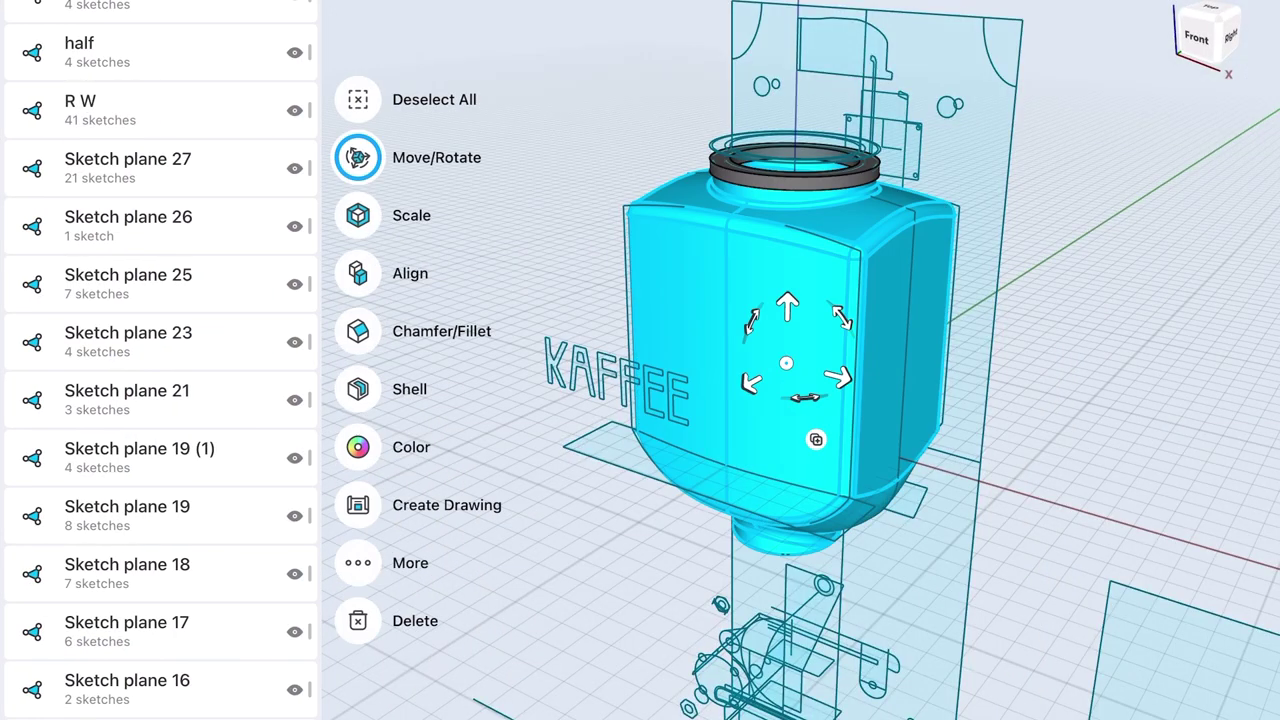
pyautogui.moveTo(838, 377); pyautogui.dragTo(1149, 457)
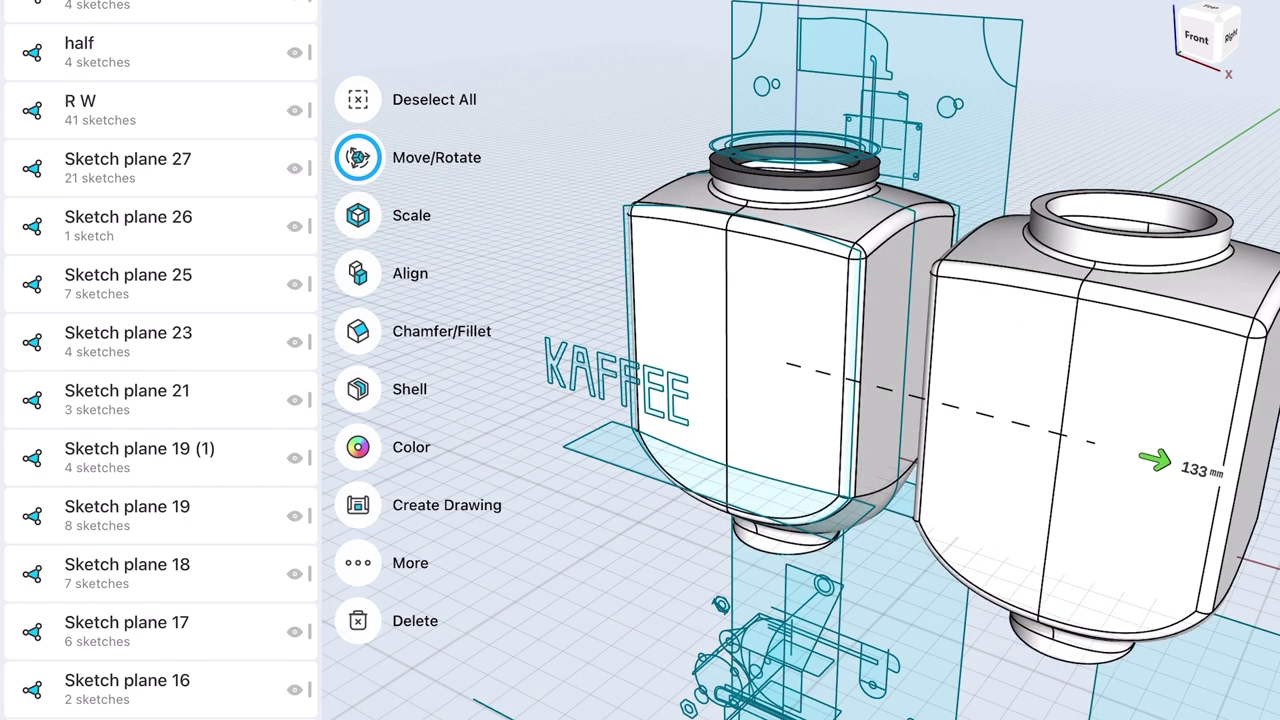
pyautogui.scroll(-10, 160, 400)
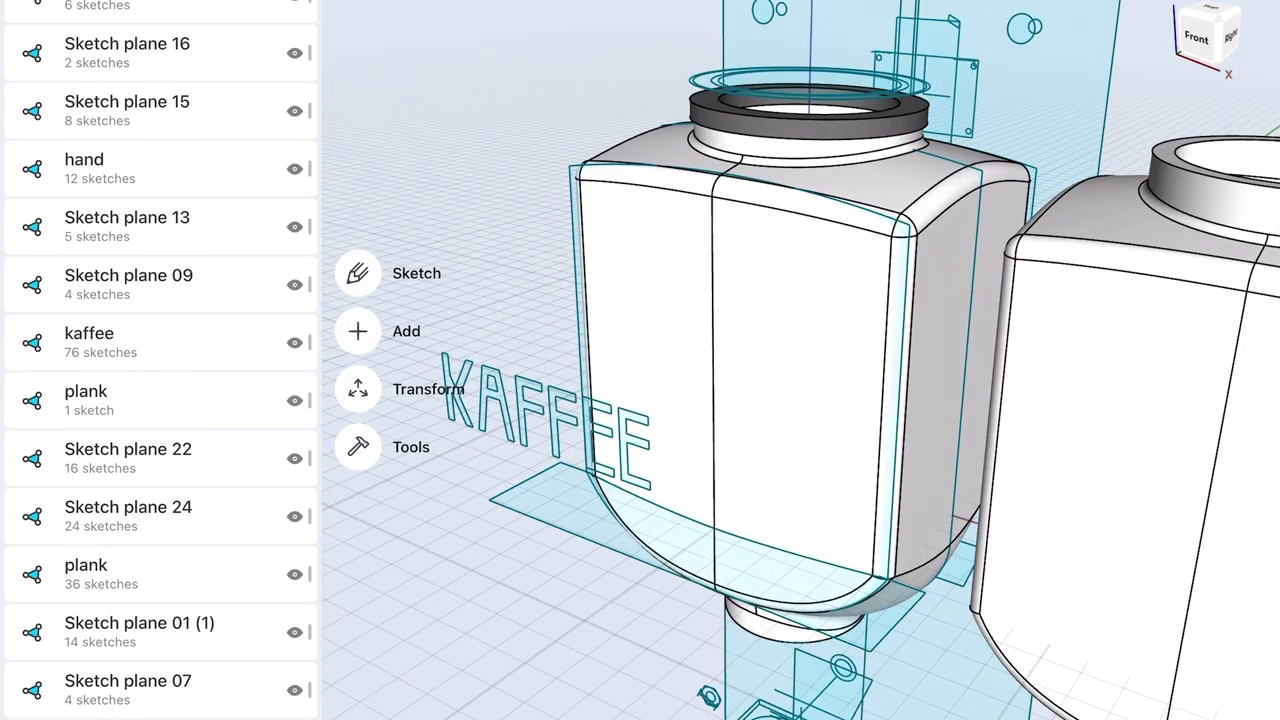
# - Project the kaffee lettering sketch onto the jar's two front faces
pyautogui.click(160, 342)
pyautogui.click(357, 503)
pyautogui.click(275, 443)
pyautogui.click(645, 380)
pyautogui.click(800, 400)
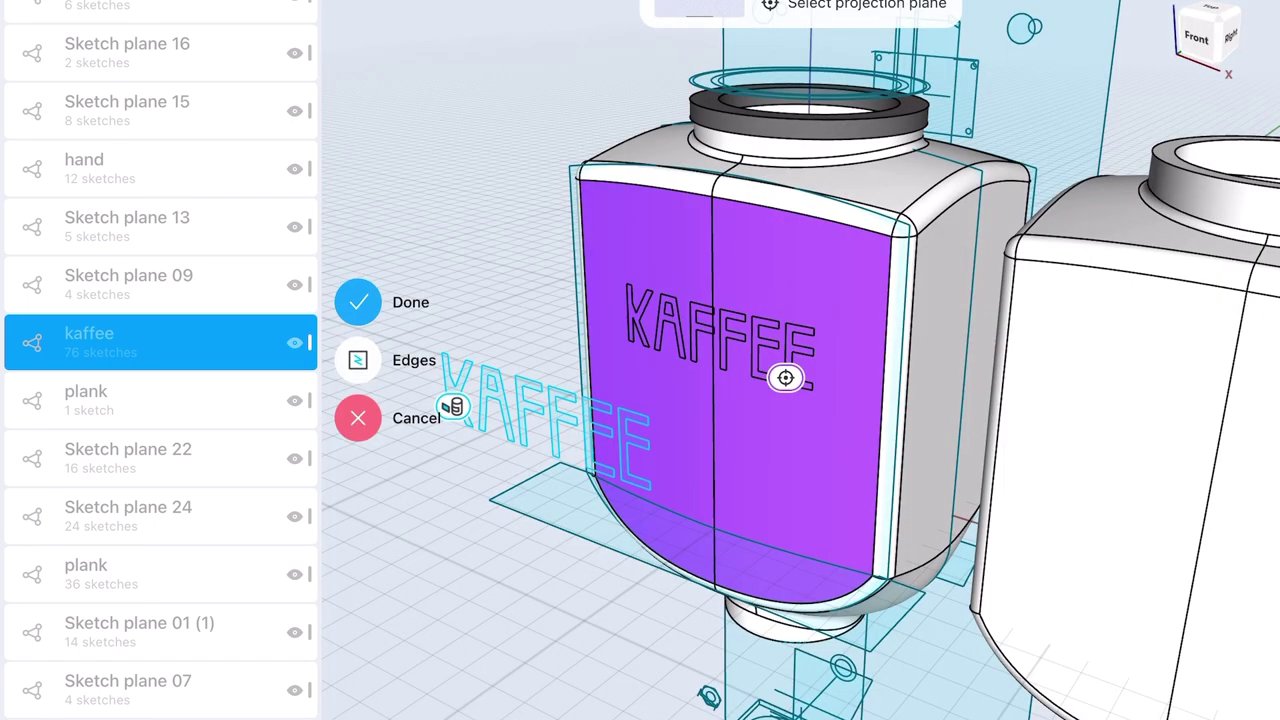
pyautogui.click(358, 302)
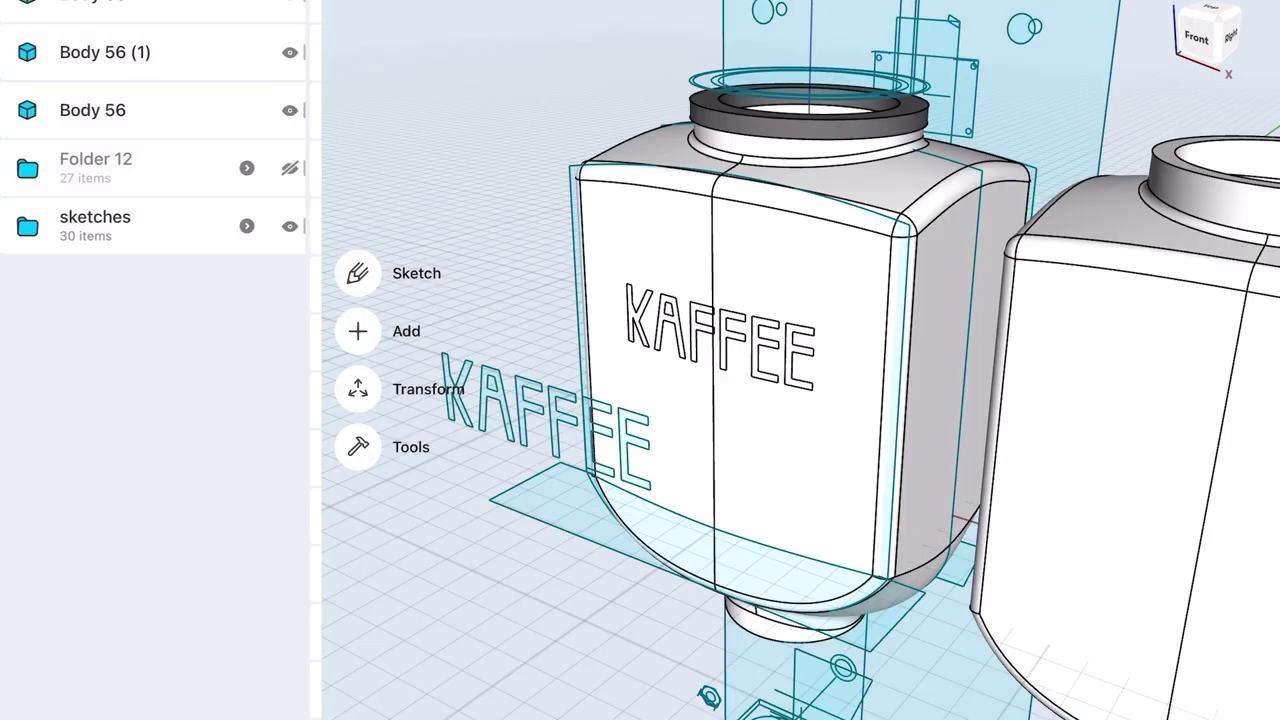
pyautogui.click(294, 226)
# - Engrave the projected K, A, F and E letters about 1 mm into the jar front
pyautogui.click(575, 358)
pyautogui.click(666, 466)
pyautogui.click(886, 434)
pyautogui.scroll(5, 798, 208)
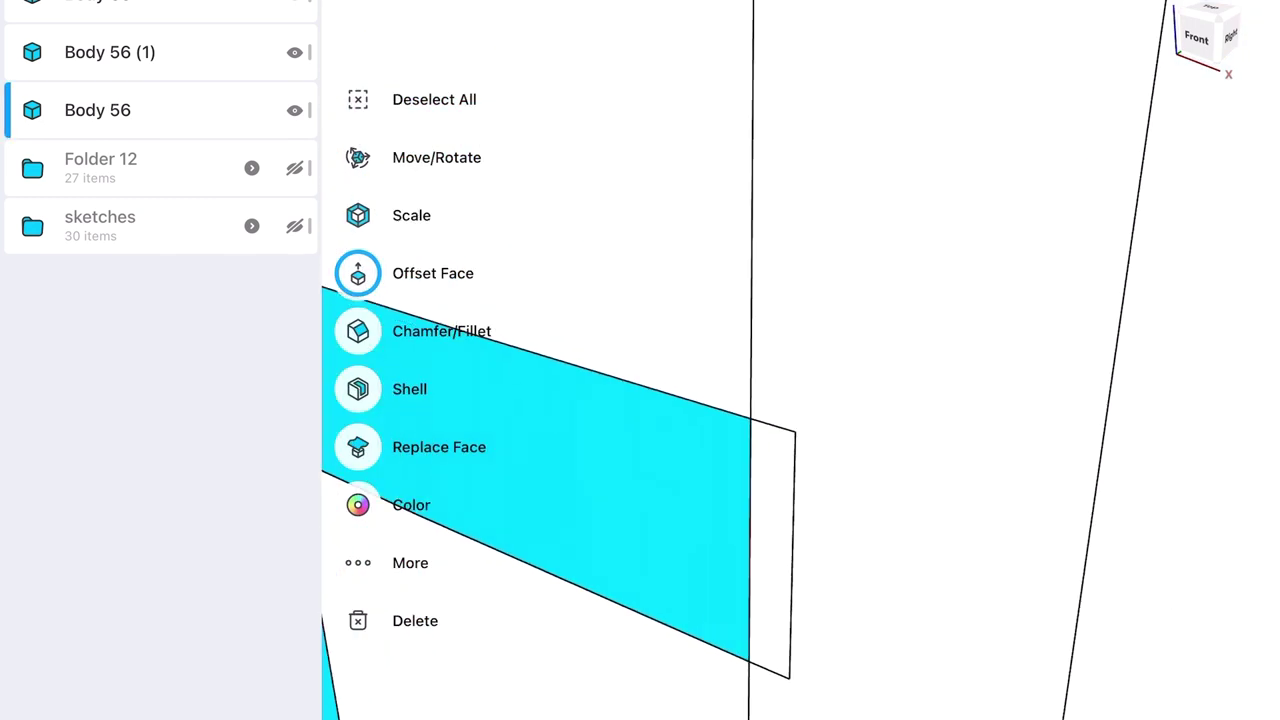
pyautogui.scroll(-5, 1134, 457)
pyautogui.click(842, 400)
pyautogui.scroll(-2, 771, 334)
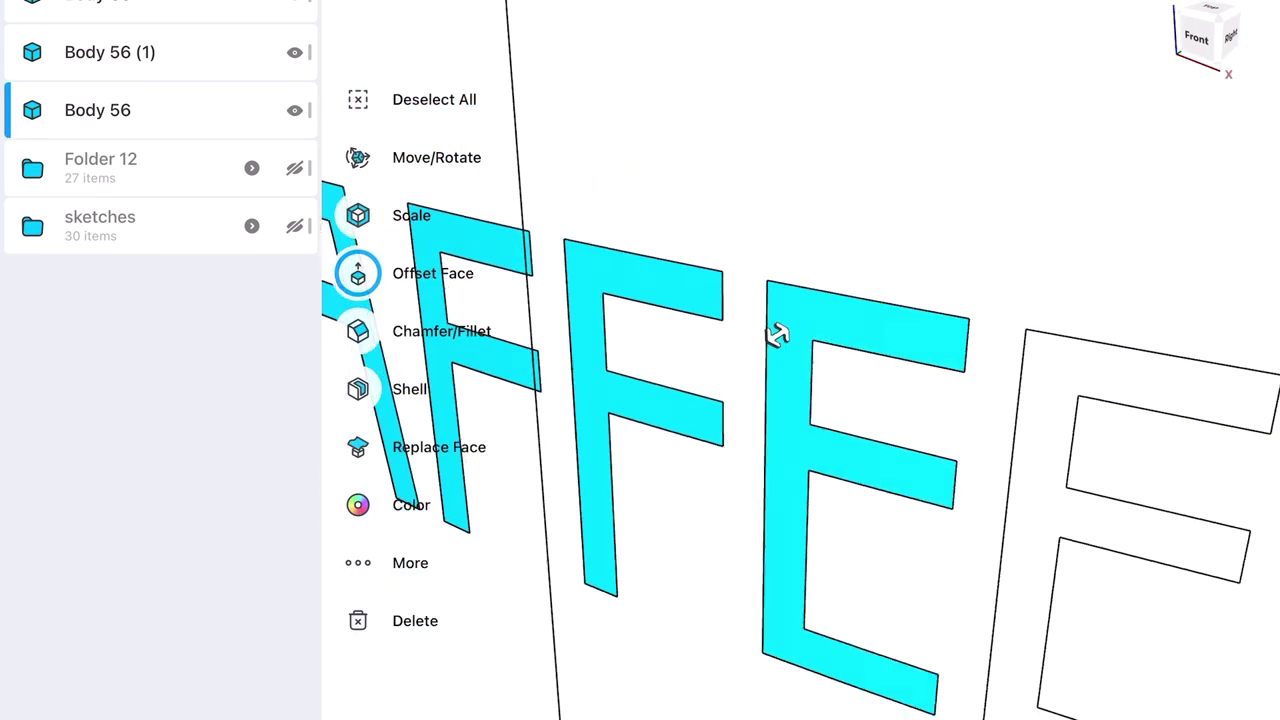
pyautogui.click(829, 457)
pyautogui.scroll(-2, 812, 484)
pyautogui.moveTo(812, 484); pyautogui.dragTo(848, 449)
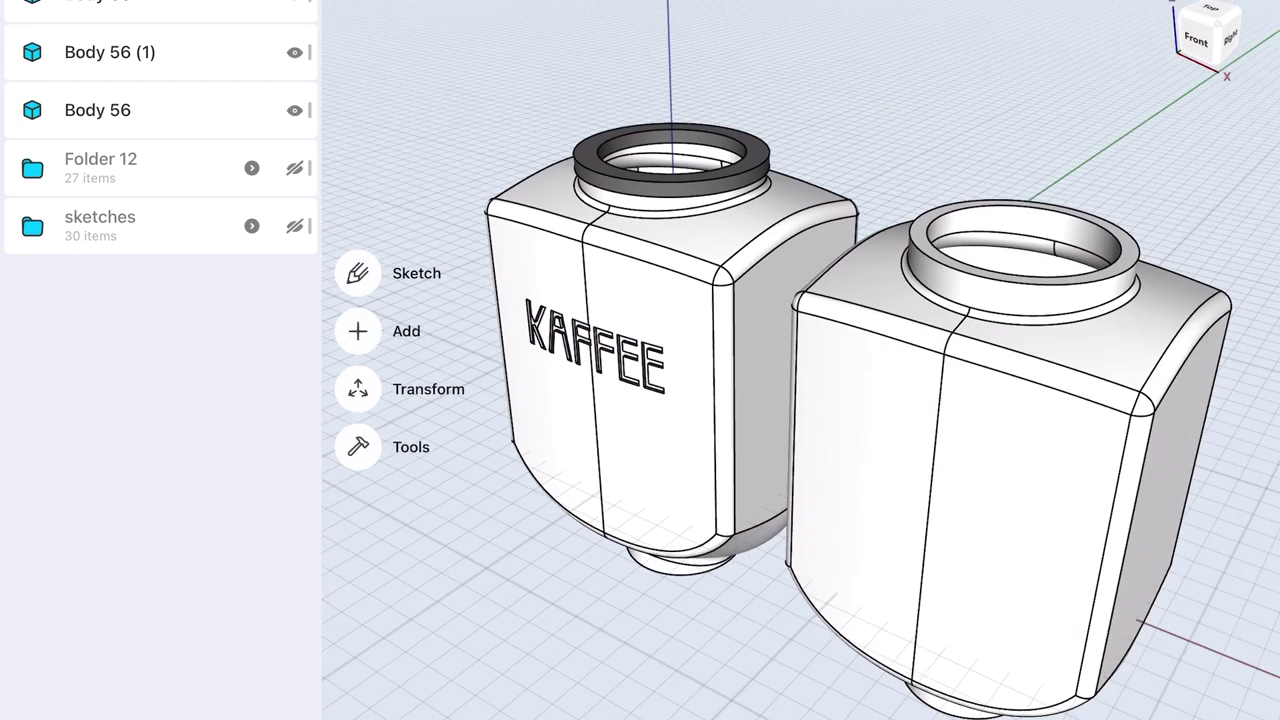
# - Copy the KAFFEE lettering onto the second jar and subtract it from the jar
pyautogui.click(97, 110)
pyautogui.moveTo(722, 390); pyautogui.dragTo(1020, 514)
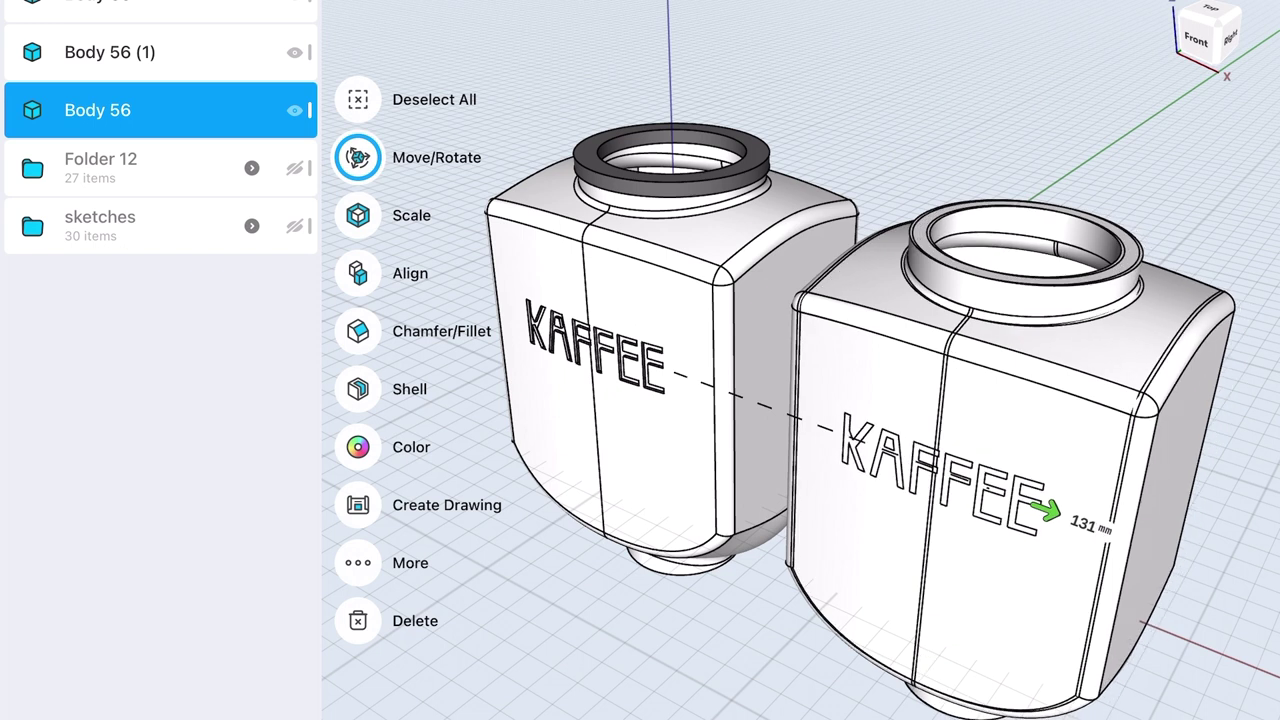
pyautogui.scroll(5, 640, 400)
pyautogui.click(358, 447)
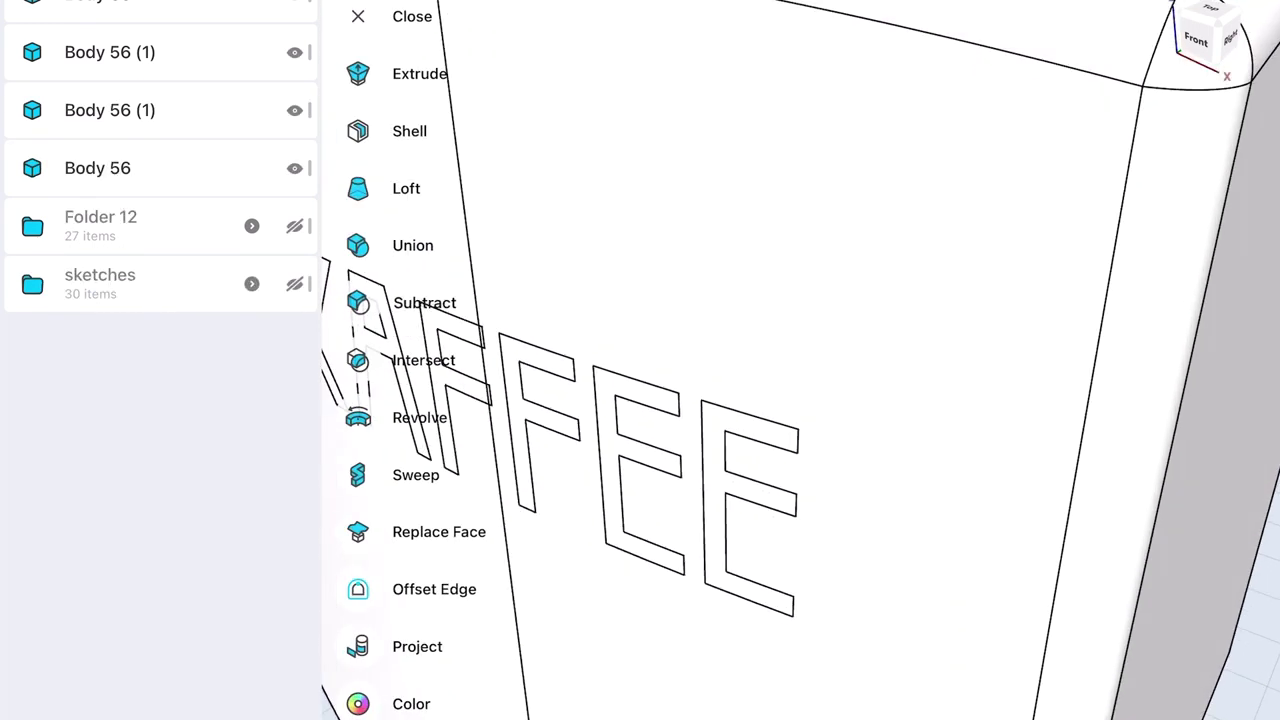
pyautogui.click(410, 302)
pyautogui.click(715, 488)
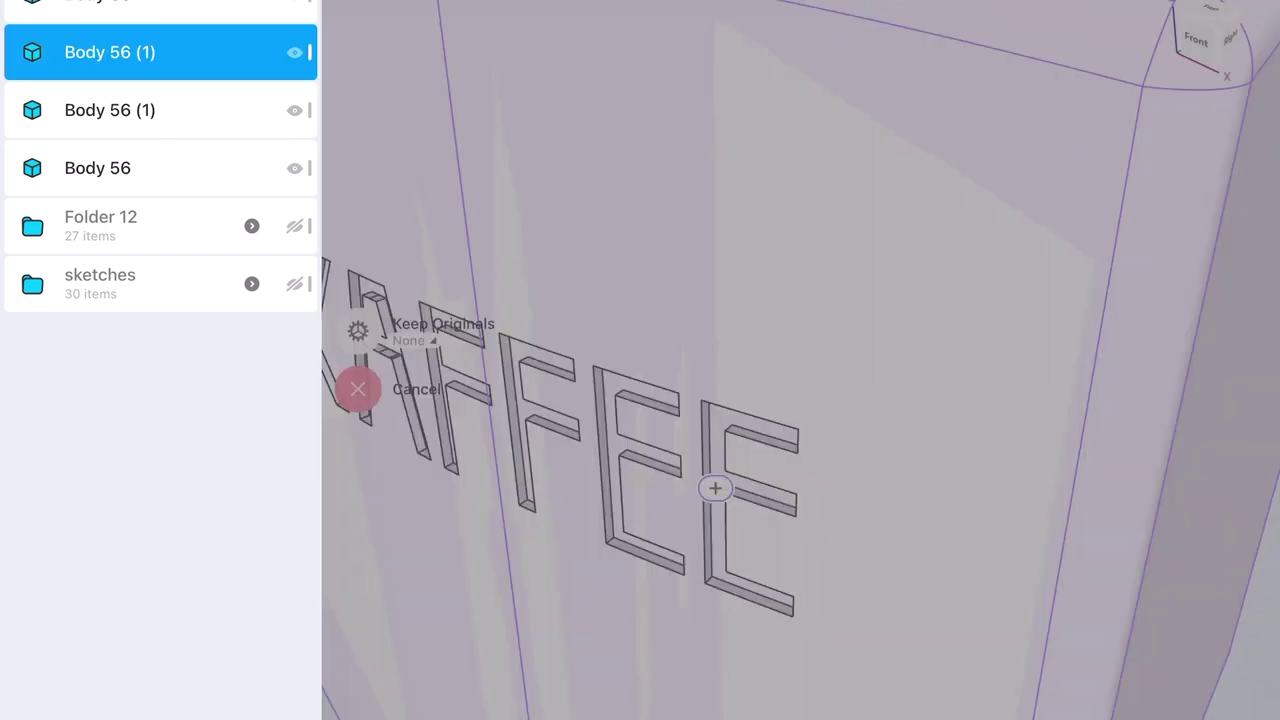
pyautogui.click(860, 390)
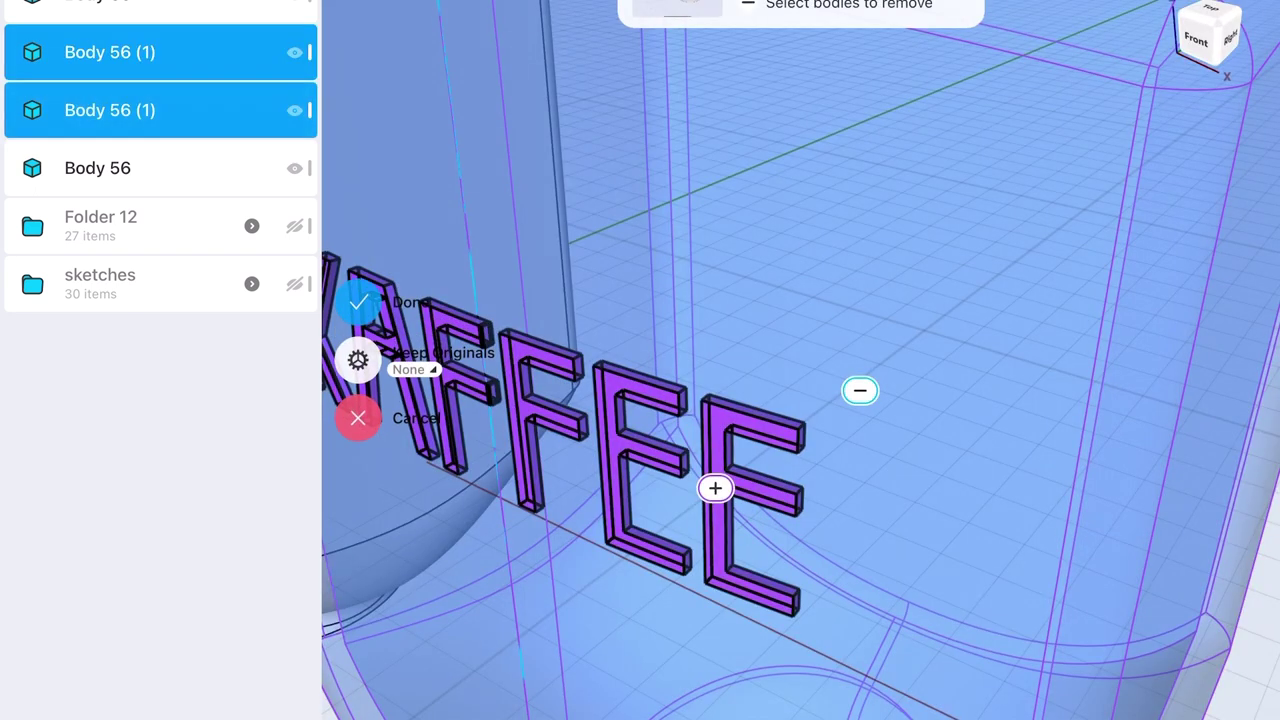
pyautogui.click(358, 302)
# - Colour all the separate letter pieces black
pyautogui.scroll(-5, 800, 400)
pyautogui.click(903, 467)
pyautogui.click(119, 168)
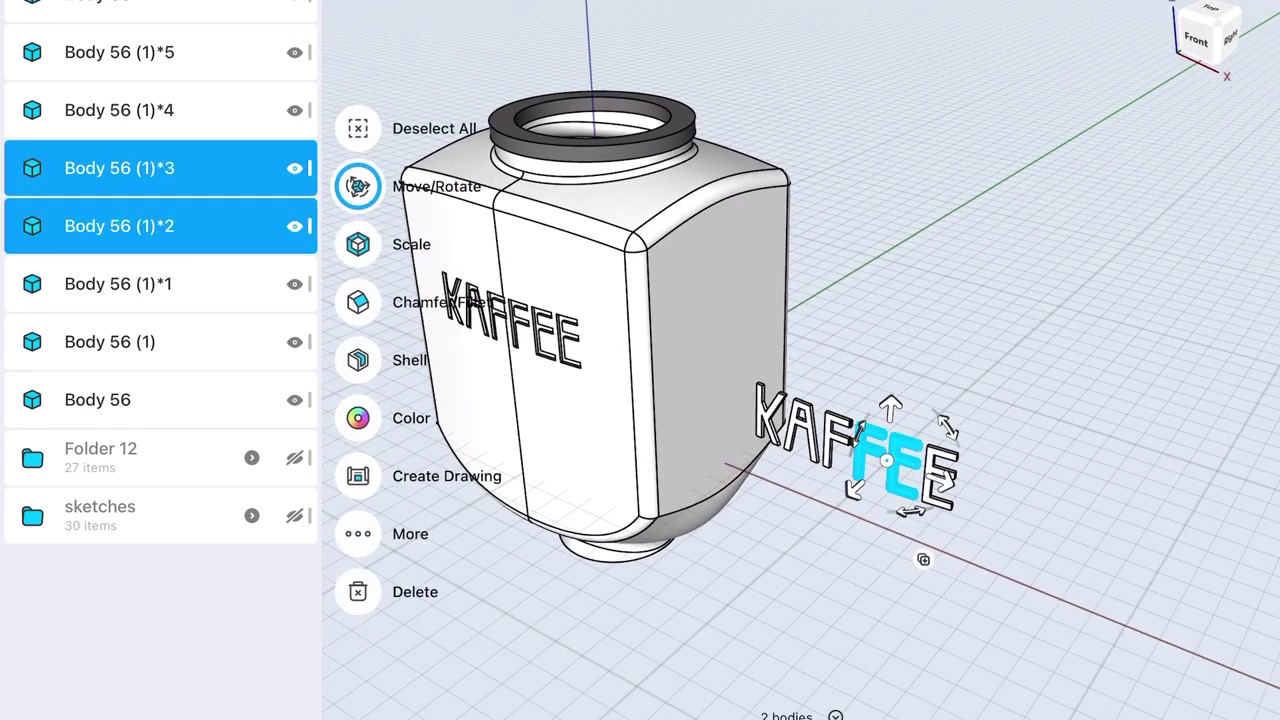
pyautogui.click(118, 284)
pyautogui.click(119, 110)
pyautogui.click(119, 52)
pyautogui.click(119, 8)
pyautogui.click(119, 8)
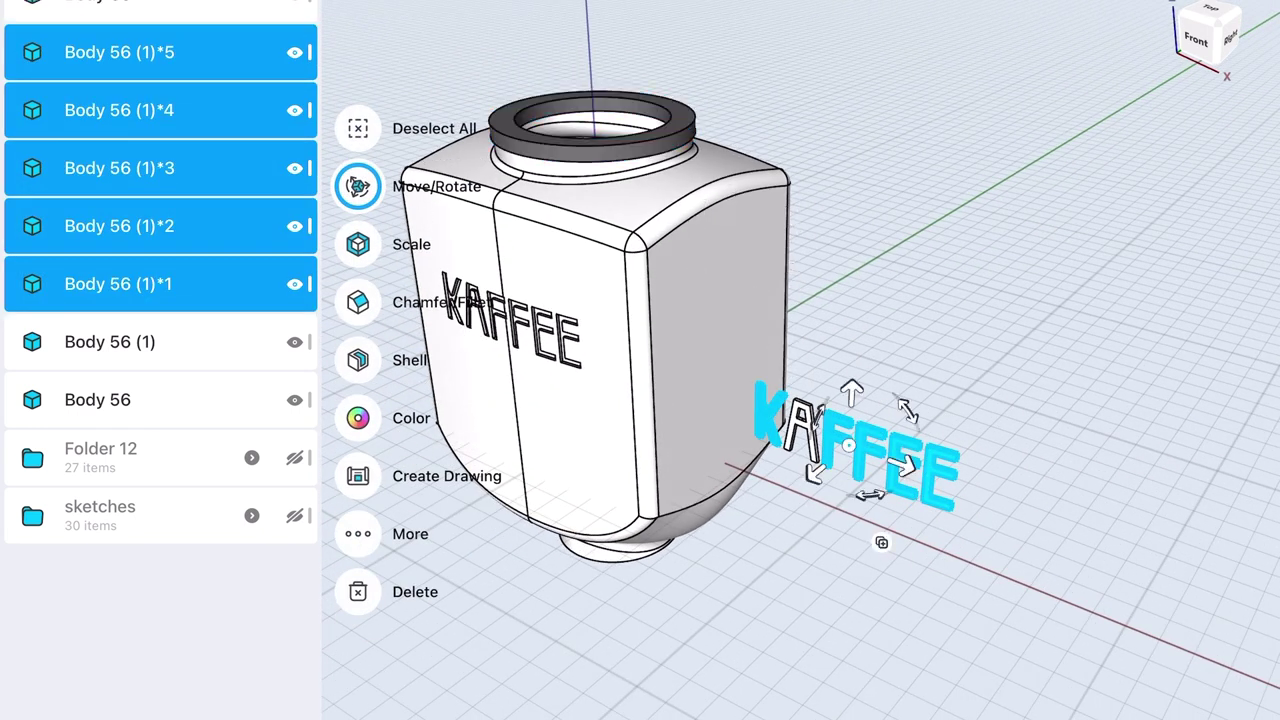
pyautogui.click(110, 342)
pyautogui.click(358, 418)
pyautogui.moveTo(349, 543); pyautogui.dragTo(349, 674)
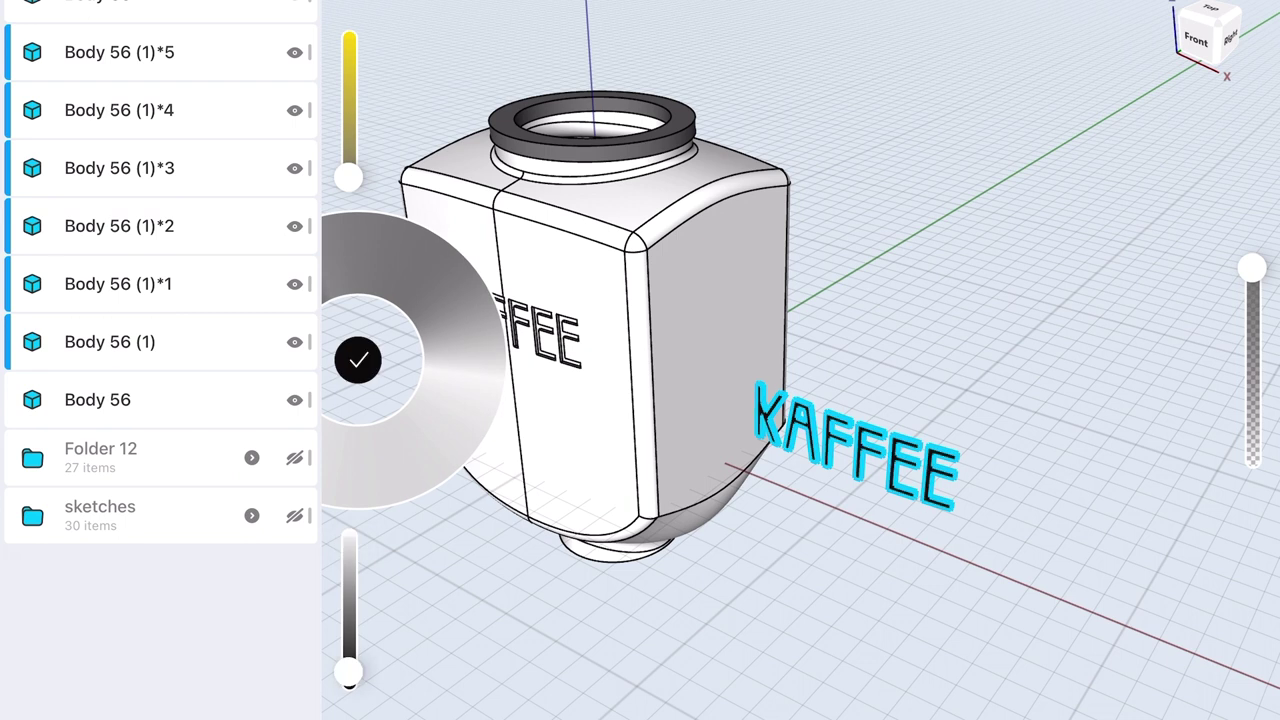
pyautogui.click(354, 360)
# - Move the black letters onto the jar front with a -1 mm offset into the recess
pyautogui.moveTo(955, 455)
pyautogui.mouseDown()
pyautogui.moveTo(575, 345)
pyautogui.moveTo(632, 340)
pyautogui.mouseUp()
pyautogui.click(680, 355)
pyautogui.write('-1')
pyautogui.click(737, 414)
pyautogui.click(1000, 600)
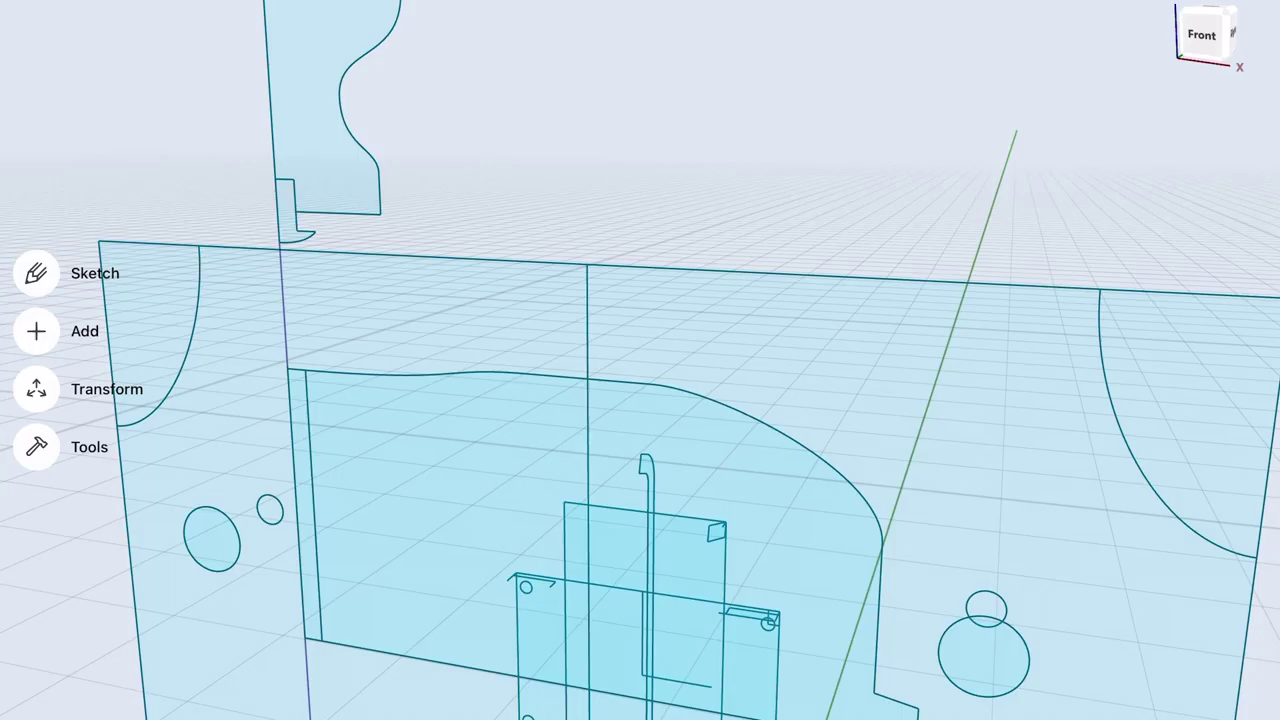
# - Set up a revolve of the pin profile around its axis
pyautogui.click(34, 446)
pyautogui.click(34, 186)
pyautogui.click(285, 209)
pyautogui.click(277, 249)
# - Finish the revolved pin, then revolve the knob and dome lid profiles around the vertical axis
pyautogui.click(34, 329)
pyautogui.click(34, 446)
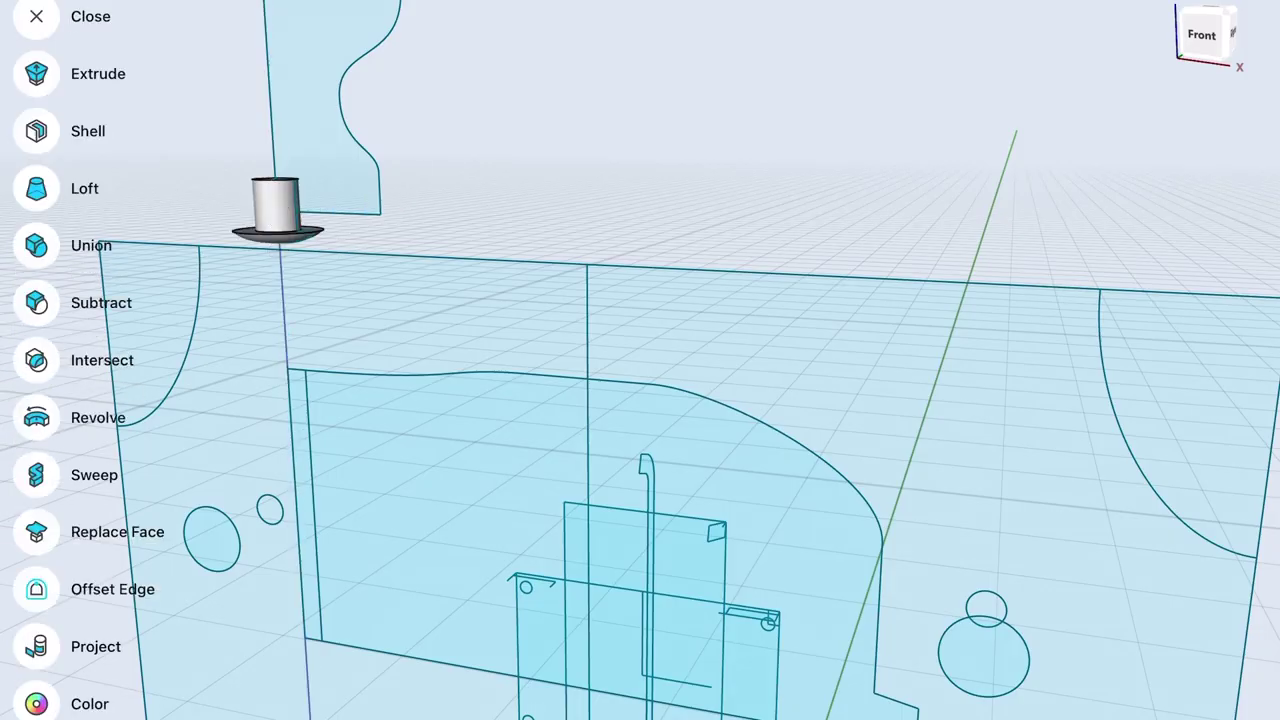
pyautogui.click(36, 417)
pyautogui.click(315, 110)
pyautogui.click(34, 329)
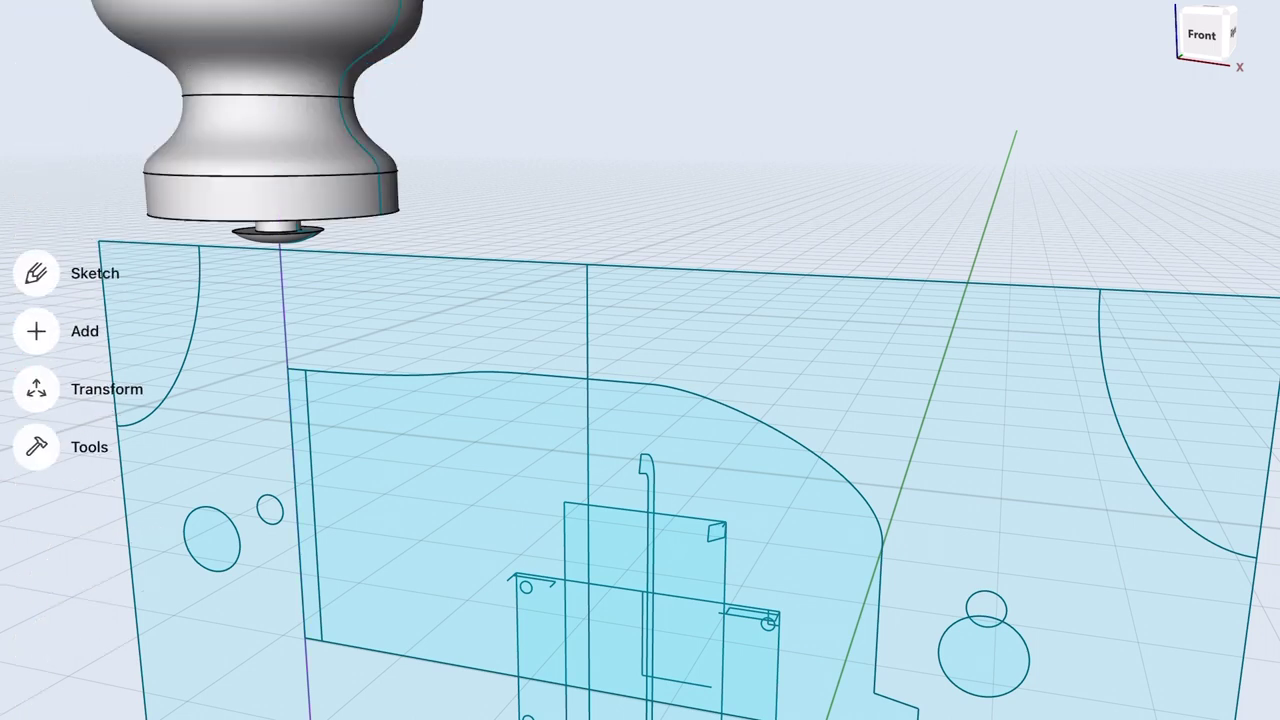
pyautogui.click(34, 446)
pyautogui.click(36, 360)
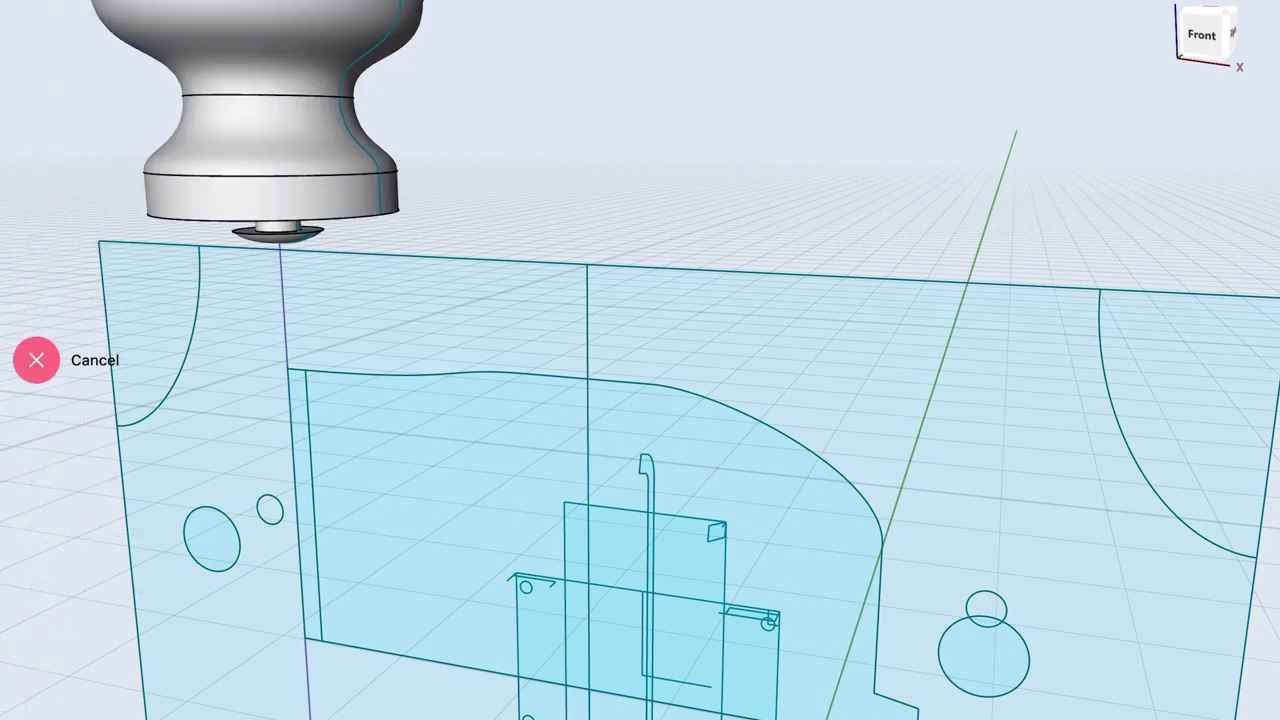
pyautogui.click(450, 450)
pyautogui.click(587, 320)
pyautogui.click(34, 329)
# - Colour the lid and the knob tan
pyautogui.click(34, 446)
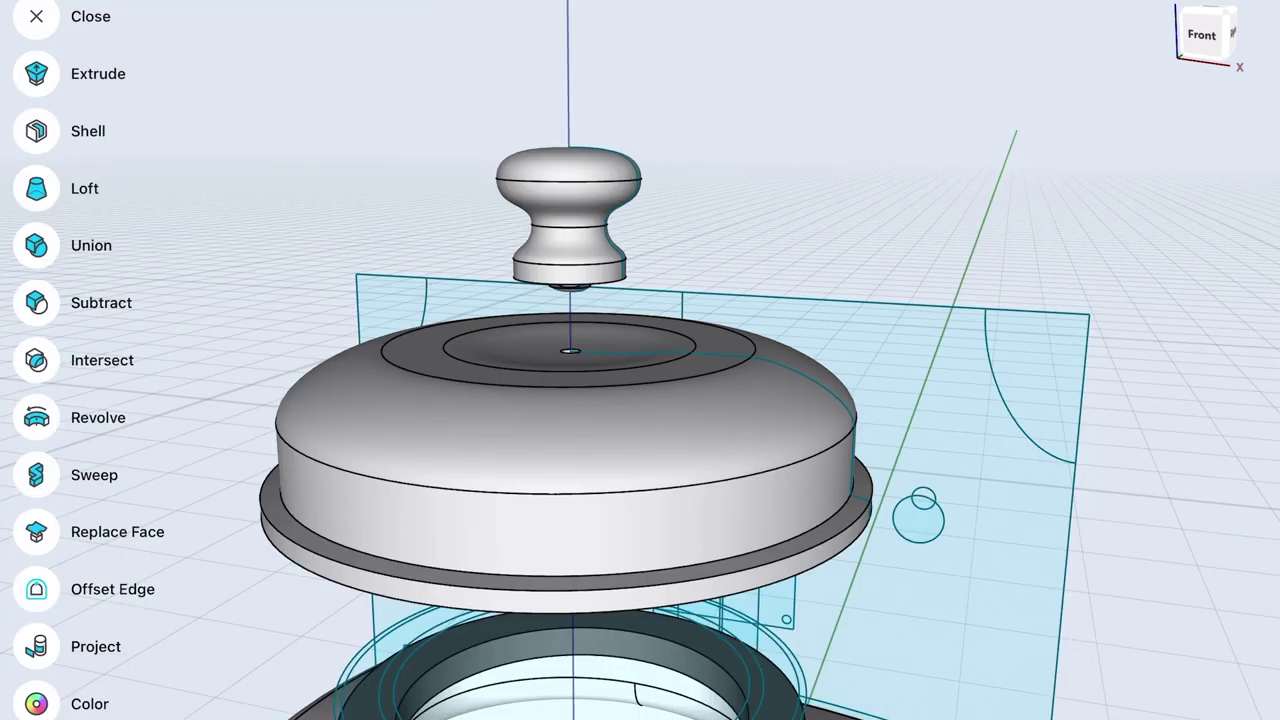
pyautogui.click(36, 703)
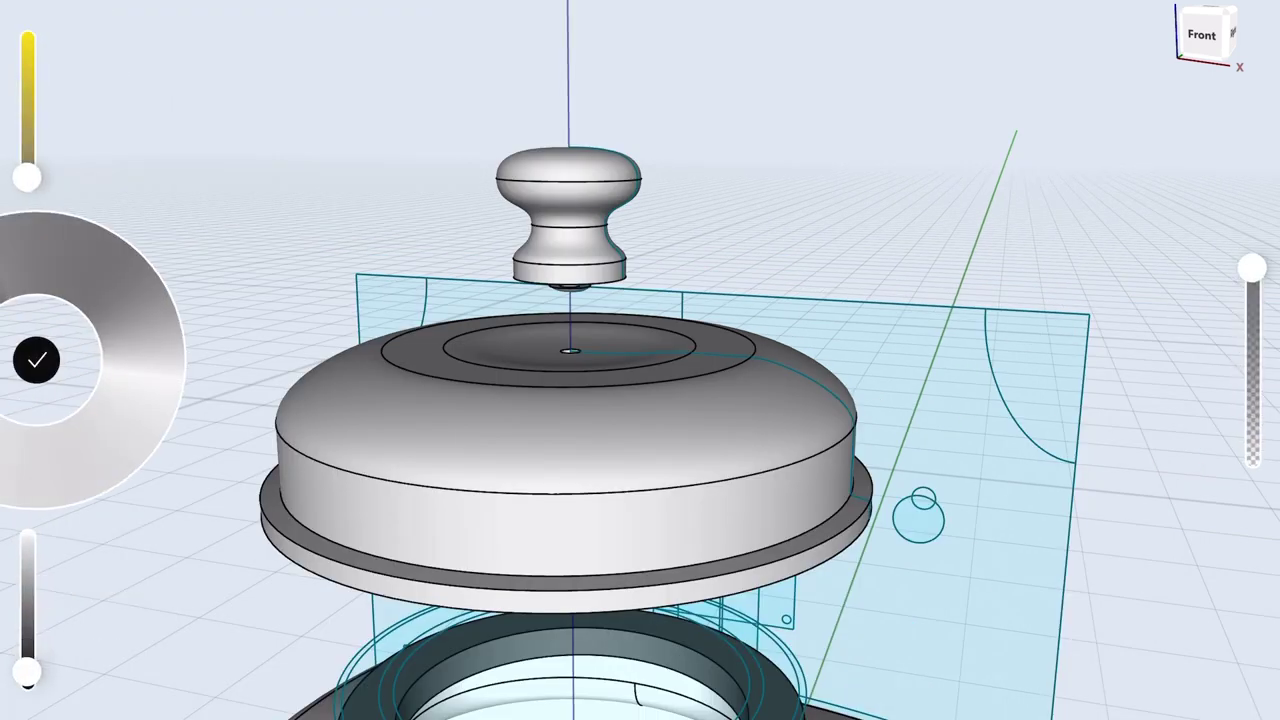
pyautogui.click(565, 430)
pyautogui.click(36, 360)
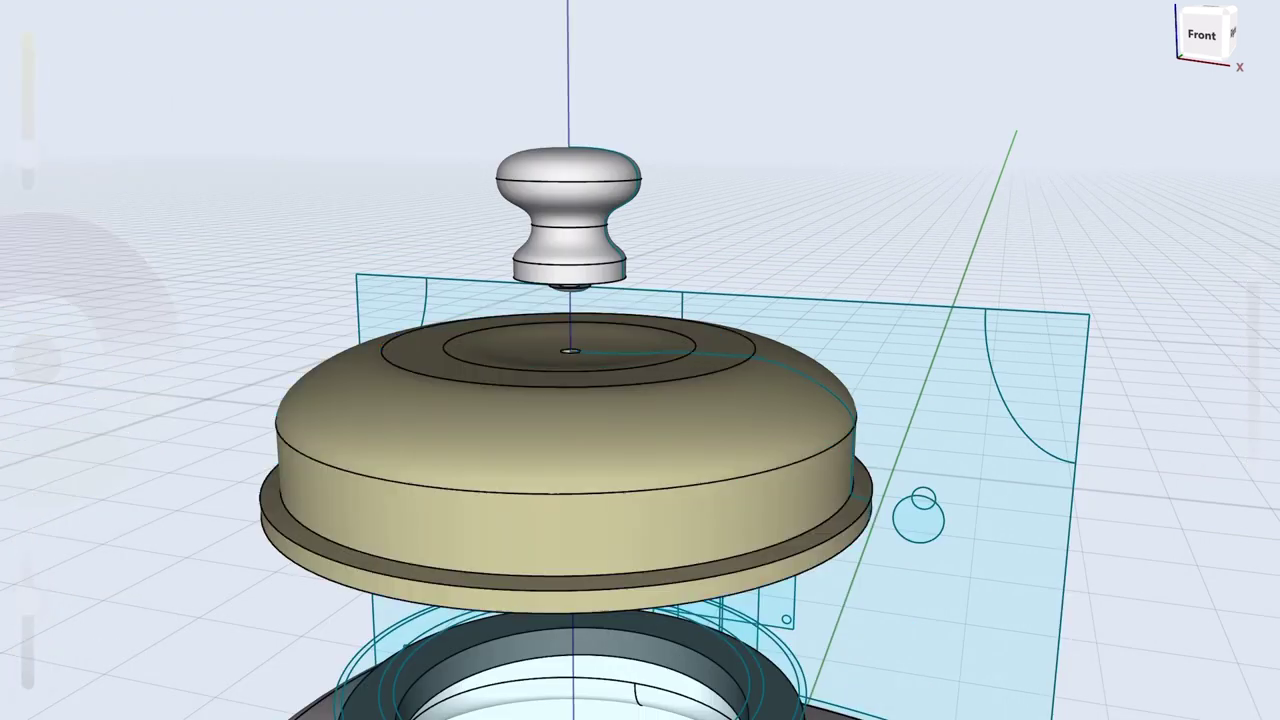
pyautogui.click(23, 703)
pyautogui.click(527, 130)
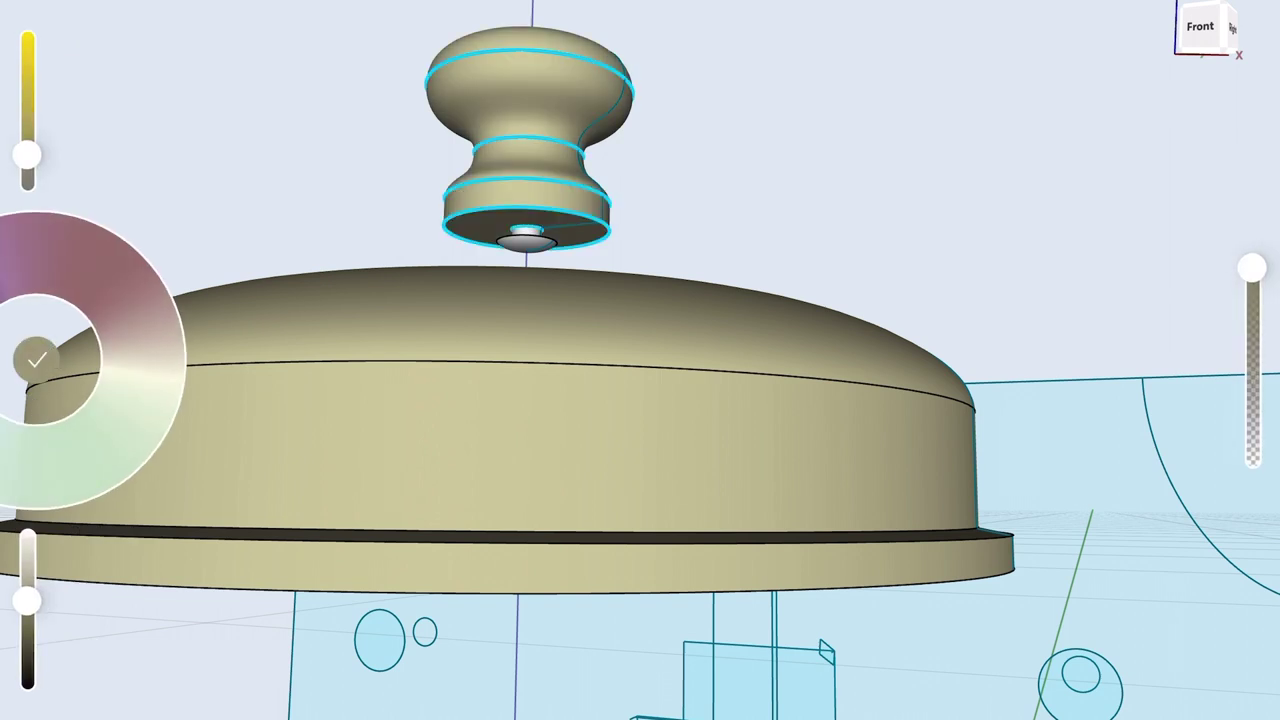
# - Make the small ball under the knob grey and lower the knob with its pin 11 mm
pyautogui.click(36, 360)
pyautogui.click(23, 703)
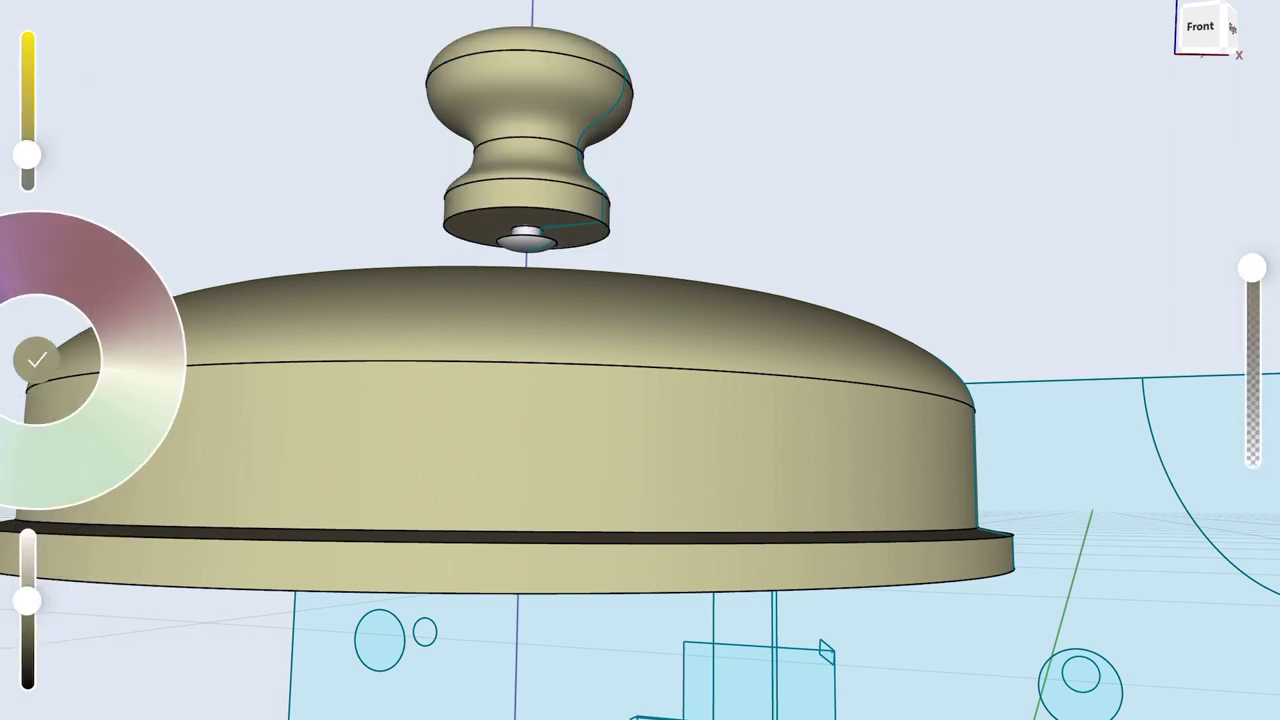
pyautogui.moveTo(27, 600); pyautogui.dragTo(27, 570)
pyautogui.moveTo(27, 155); pyautogui.dragTo(27, 177)
pyautogui.click(36, 360)
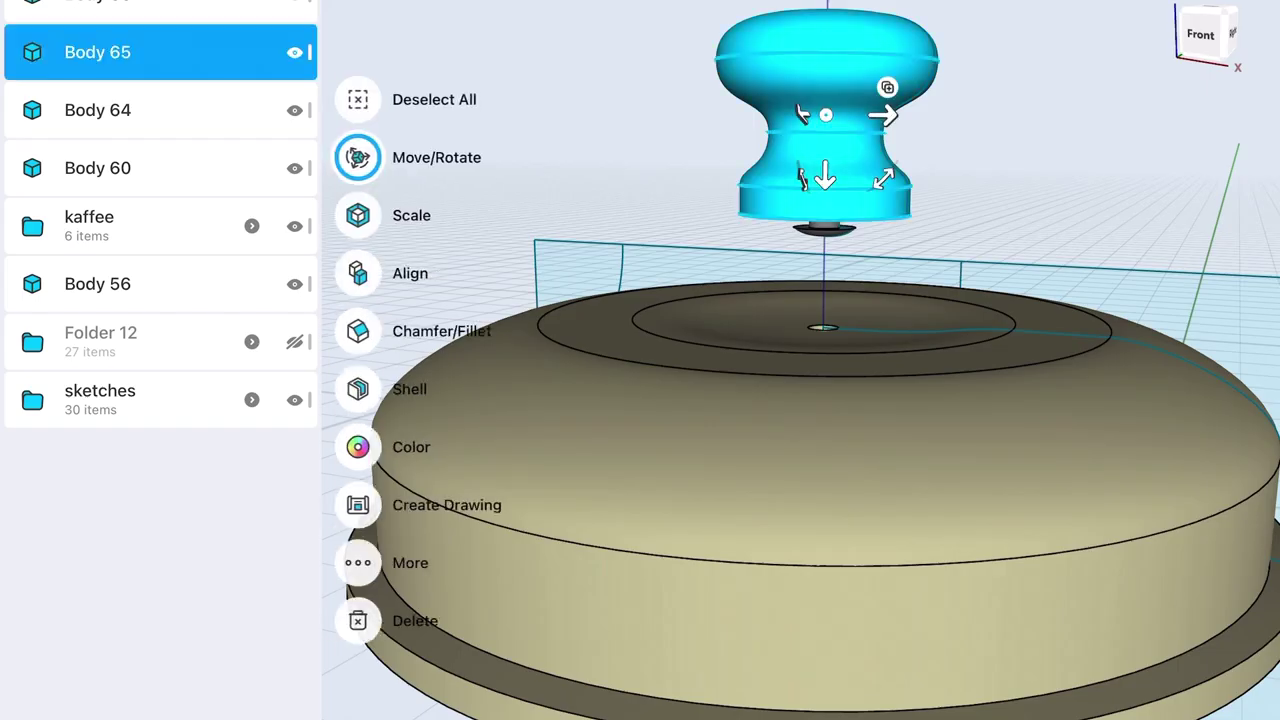
pyautogui.click(97, 110)
pyautogui.moveTo(826, 186); pyautogui.dragTo(823, 314)
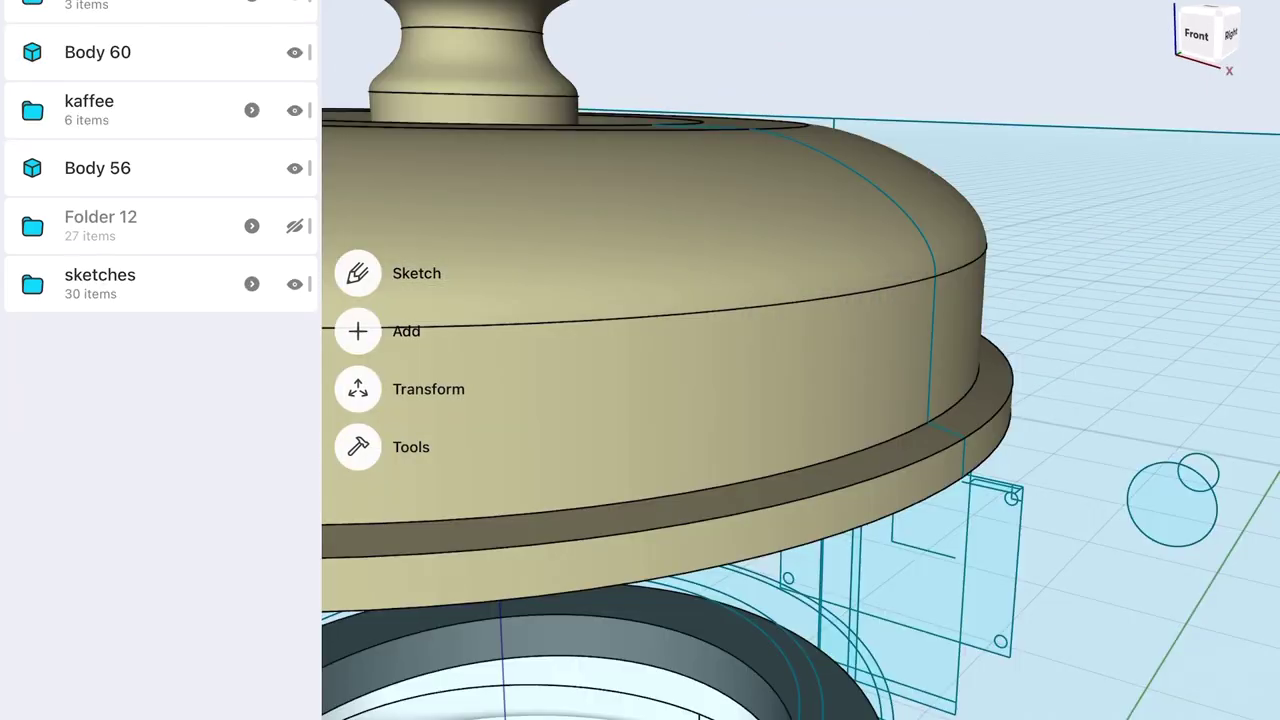
# - Fillet the lid's upper and lower rim edges at 1,5 mm
pyautogui.click(975, 385)
pyautogui.click(358, 418)
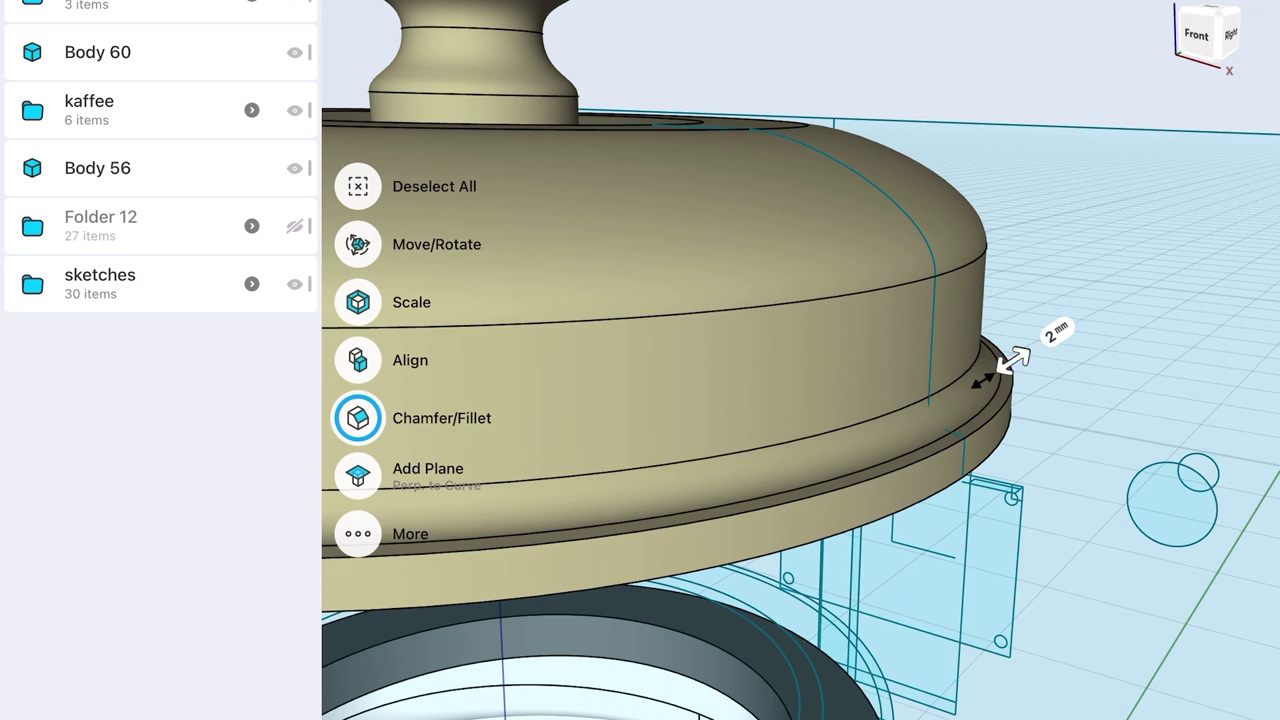
pyautogui.click(1045, 338)
pyautogui.click(1121, 387)
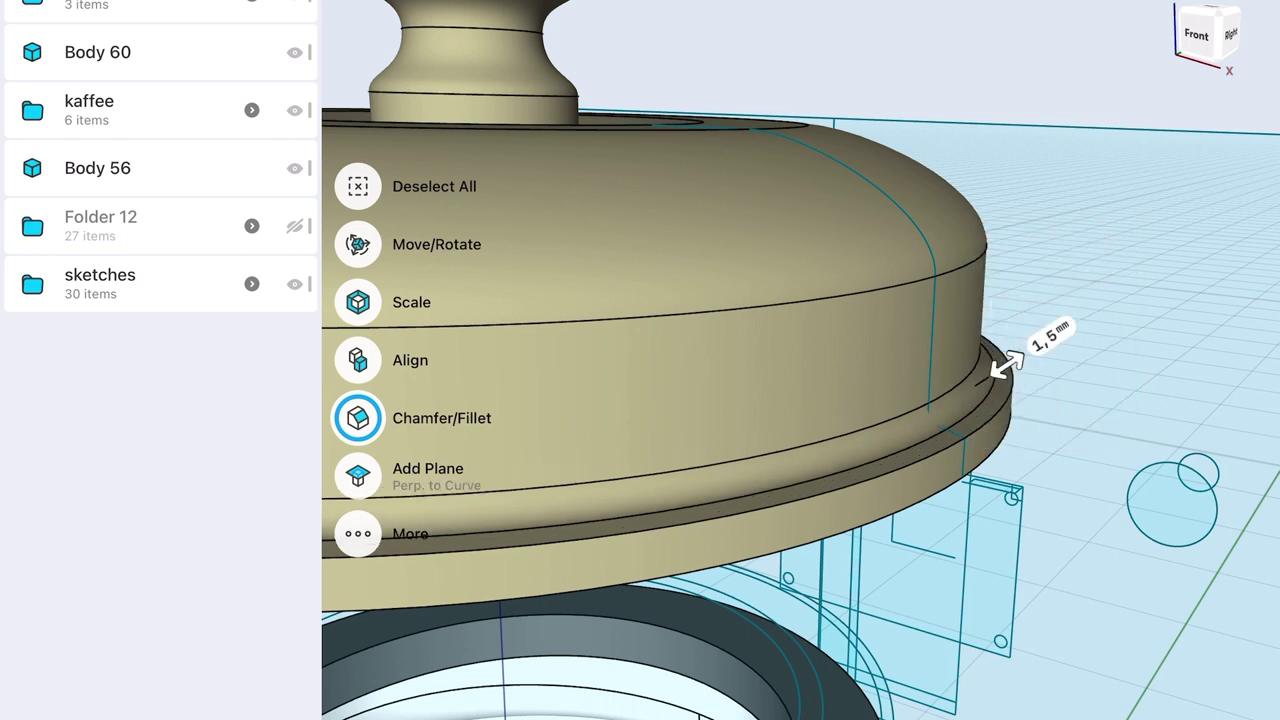
pyautogui.click(995, 425)
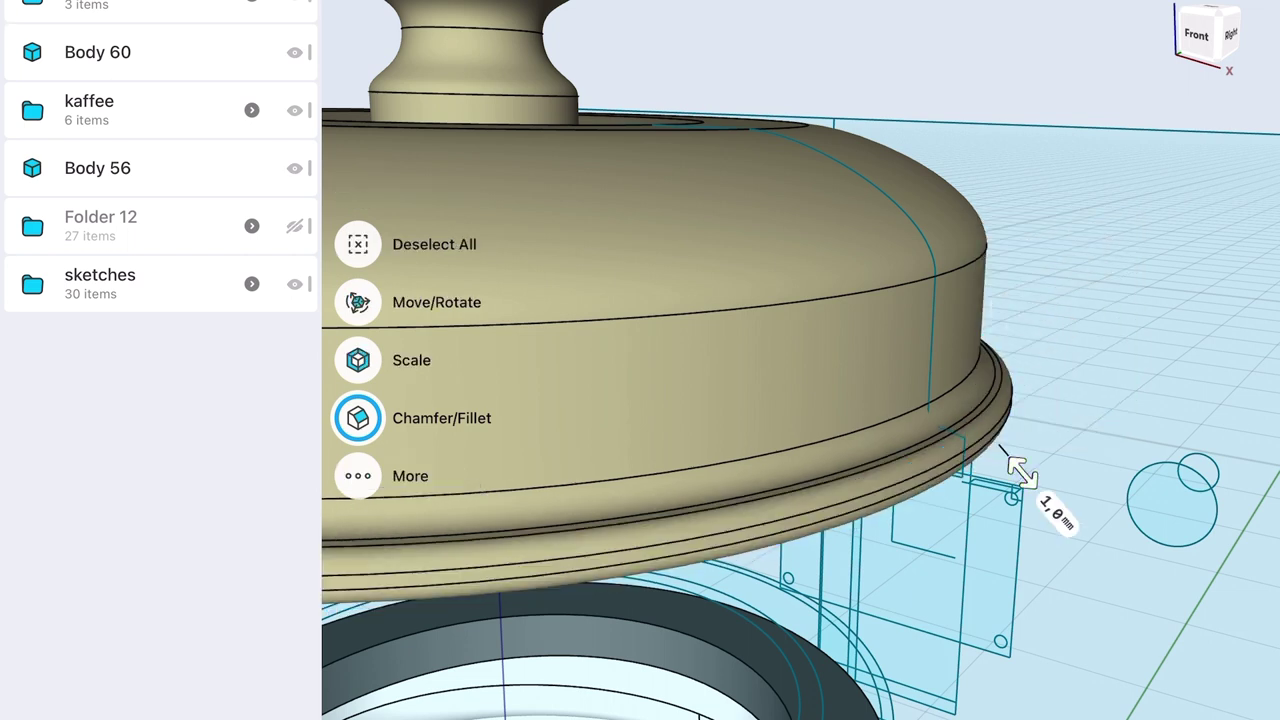
pyautogui.click(1057, 513)
pyautogui.write(',5')
pyautogui.click(1120, 563)
# - Shell the lid to a 1 mm wall thickness
pyautogui.click(1230, 30)
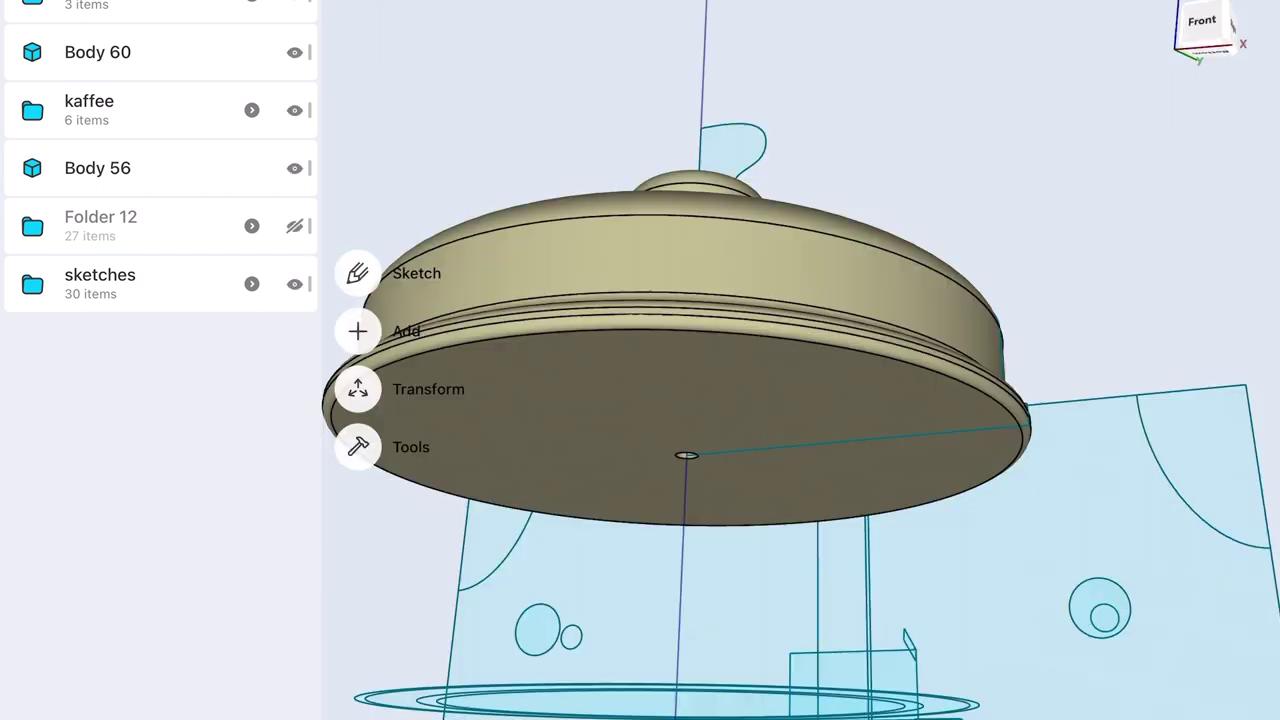
pyautogui.click(358, 360)
pyautogui.click(940, 411)
pyautogui.write('1')
pyautogui.click(1005, 425)
pyautogui.click(358, 330)
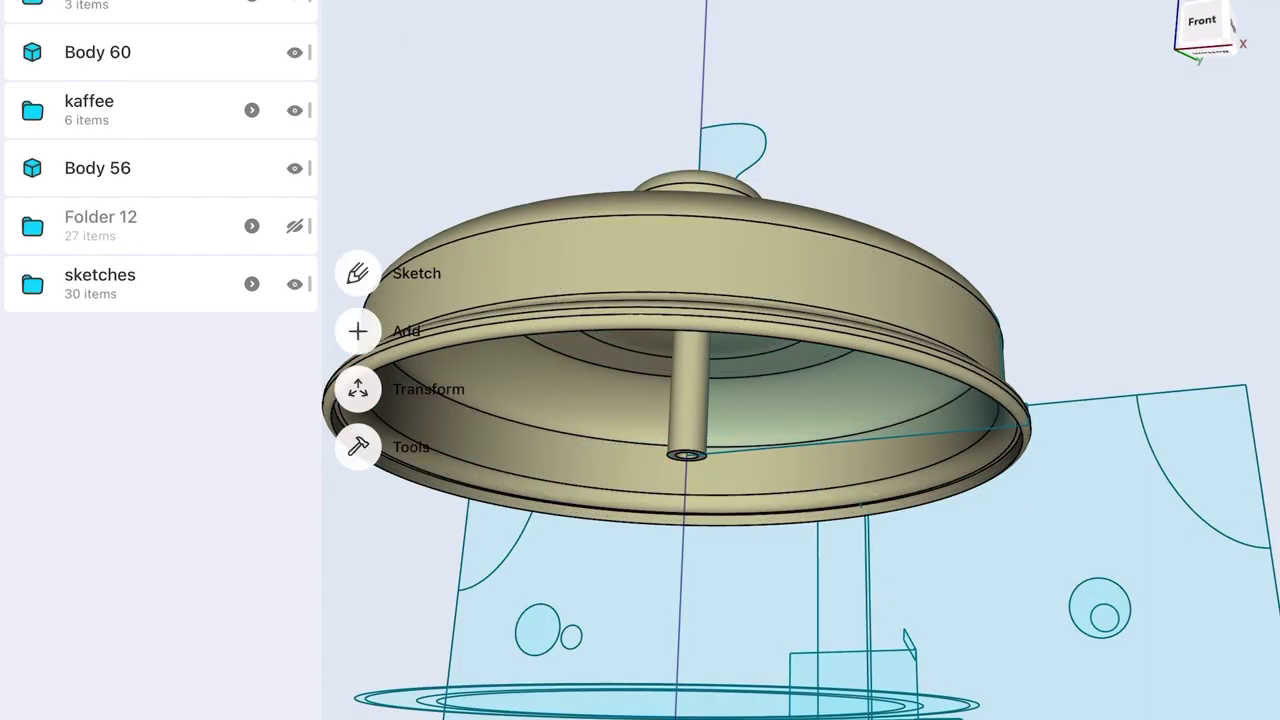
# - Hide Body 56 and fillet the two collar ring edges at 0,5 mm
pyautogui.click(686, 400)
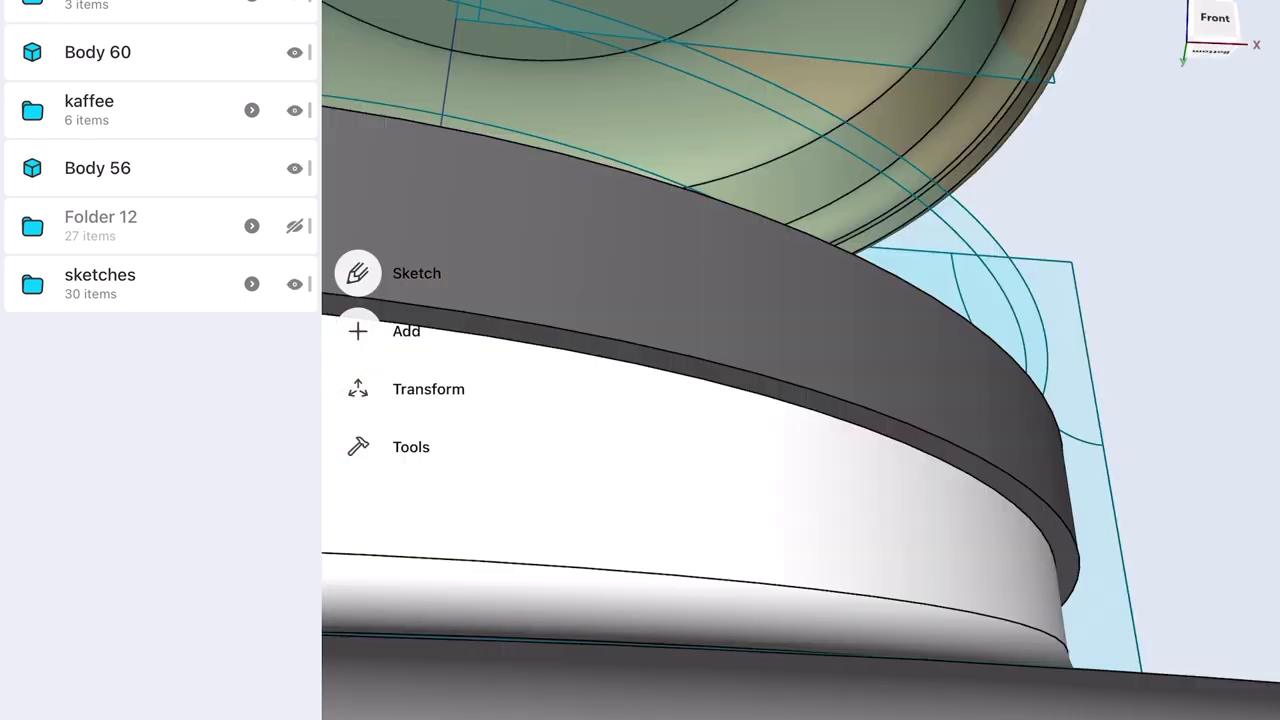
pyautogui.click(700, 470)
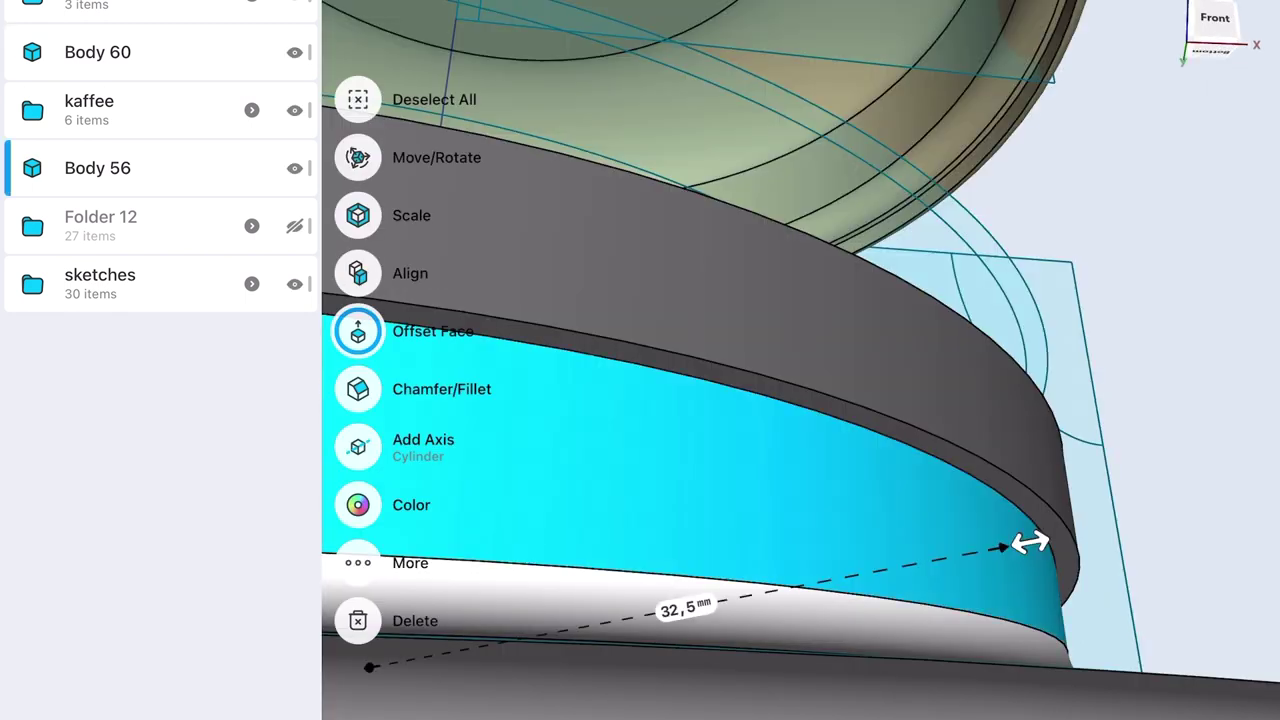
pyautogui.click(294, 168)
pyautogui.click(700, 390)
pyautogui.click(1035, 522)
pyautogui.write('0,5')
pyautogui.click(1128, 560)
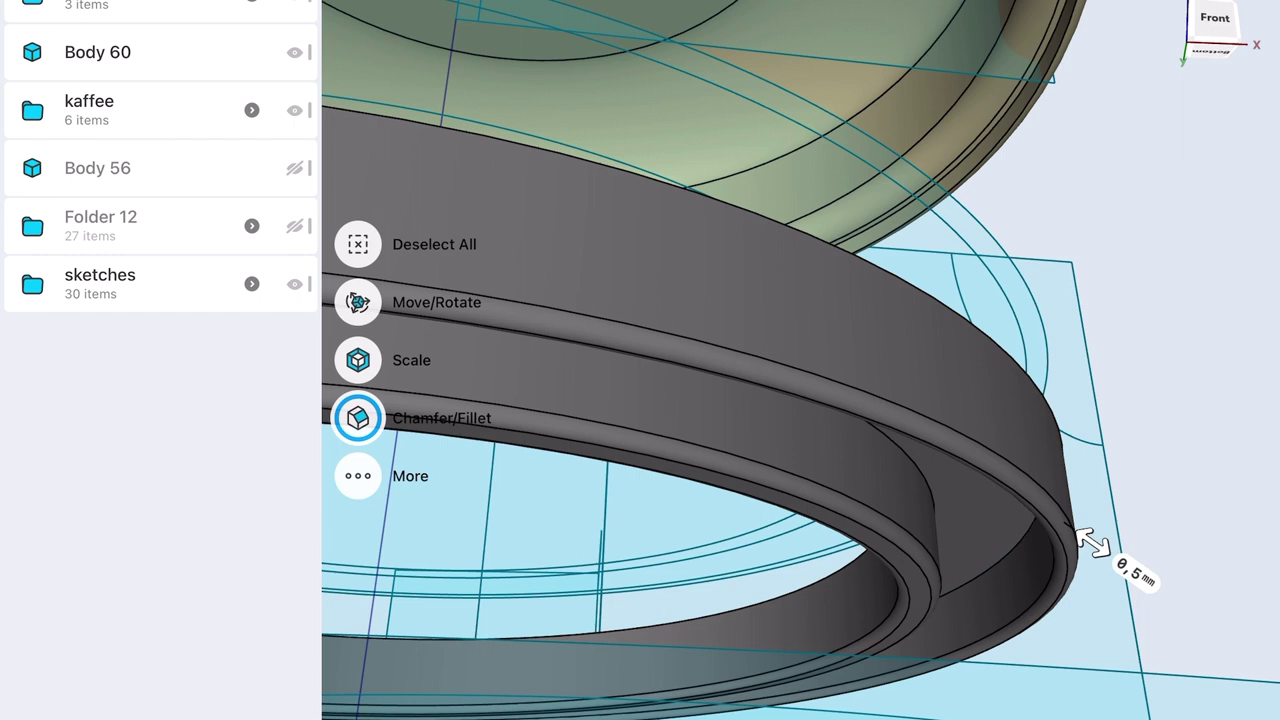
pyautogui.press('Escape')
# - Fillet another ring edge at 0,5 mm and the ring's top edges, then show Body 56 again
pyautogui.click(885, 440)
pyautogui.click(358, 389)
pyautogui.click(960, 600)
pyautogui.write('0,5')
pyautogui.click(1078, 585)
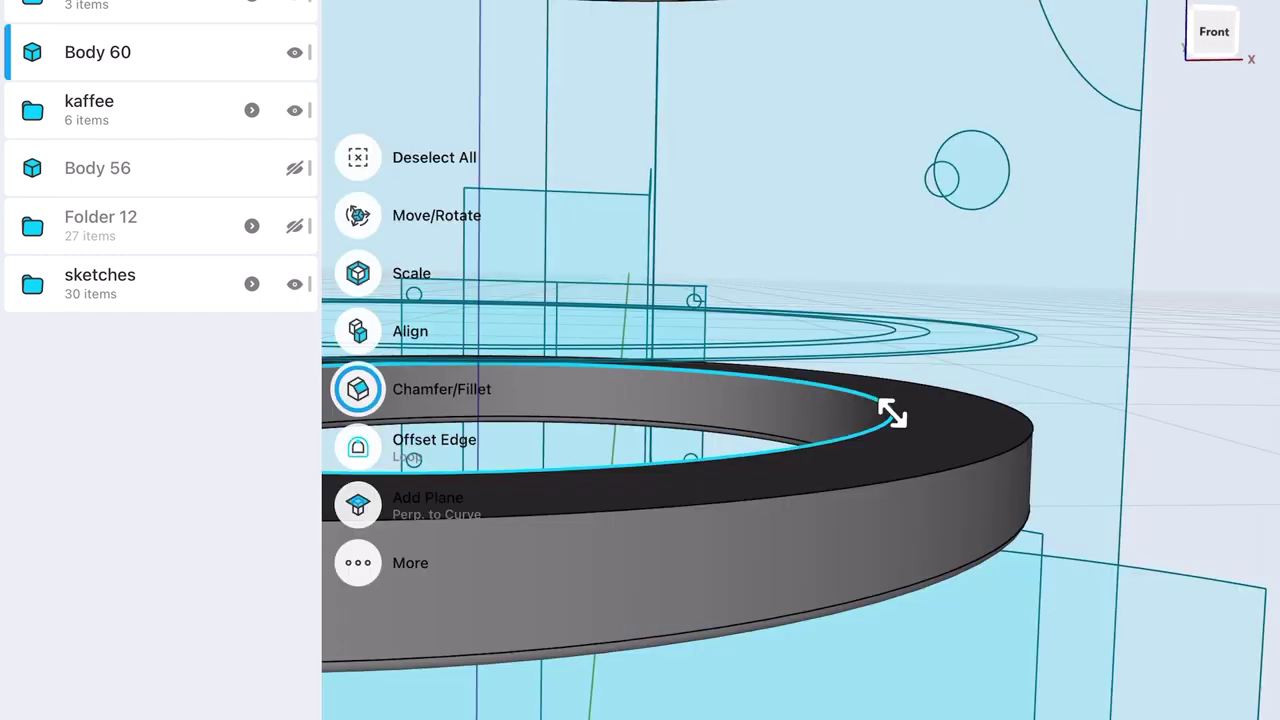
pyautogui.click(1035, 428)
pyautogui.click(1080, 480)
pyautogui.click(294, 168)
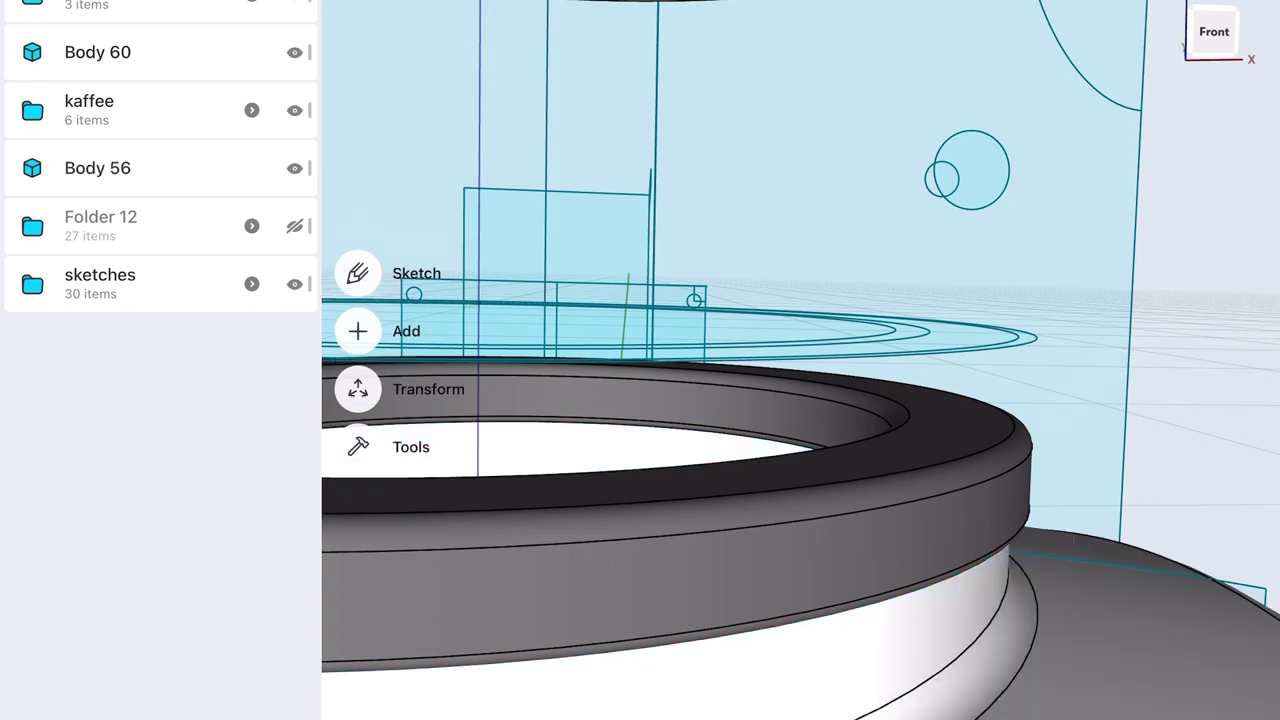
# - Hide Body 60, fillet the ring's top edge at 1 mm, and lower the lid onto the jar
pyautogui.click(294, 52)
pyautogui.click(918, 445)
pyautogui.click(1014, 445)
pyautogui.click(949, 500)
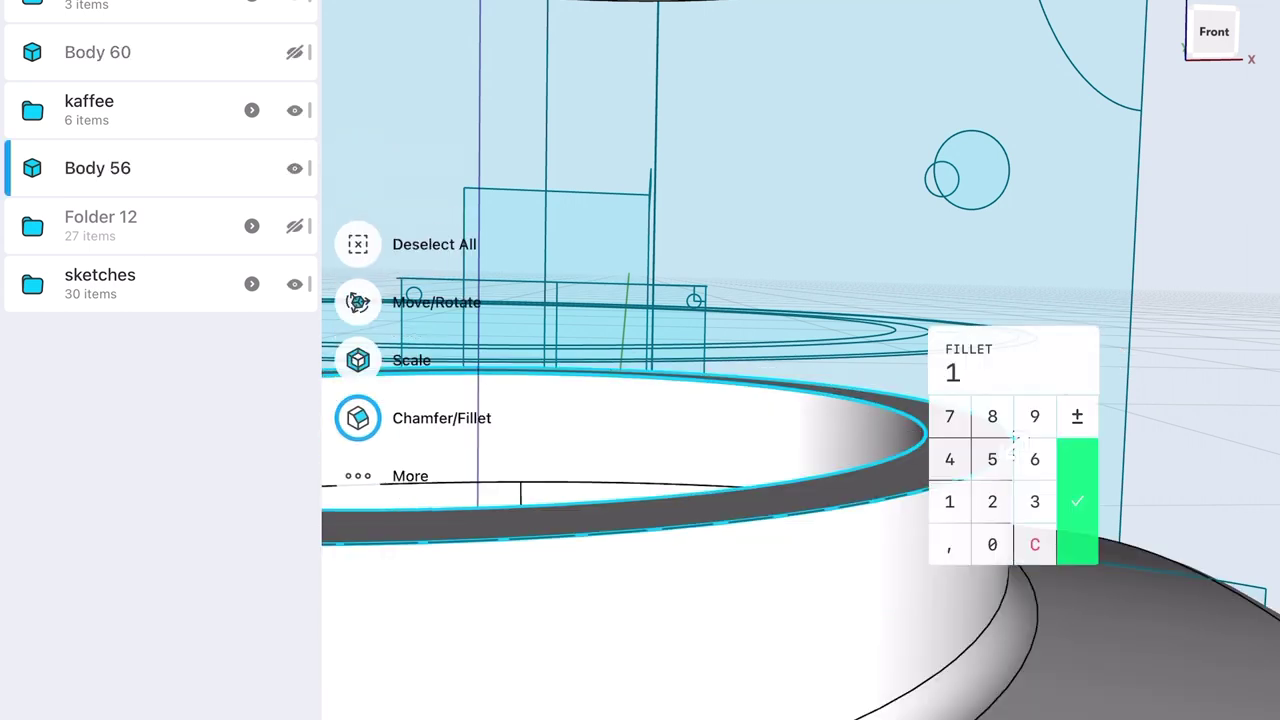
pyautogui.click(1077, 505)
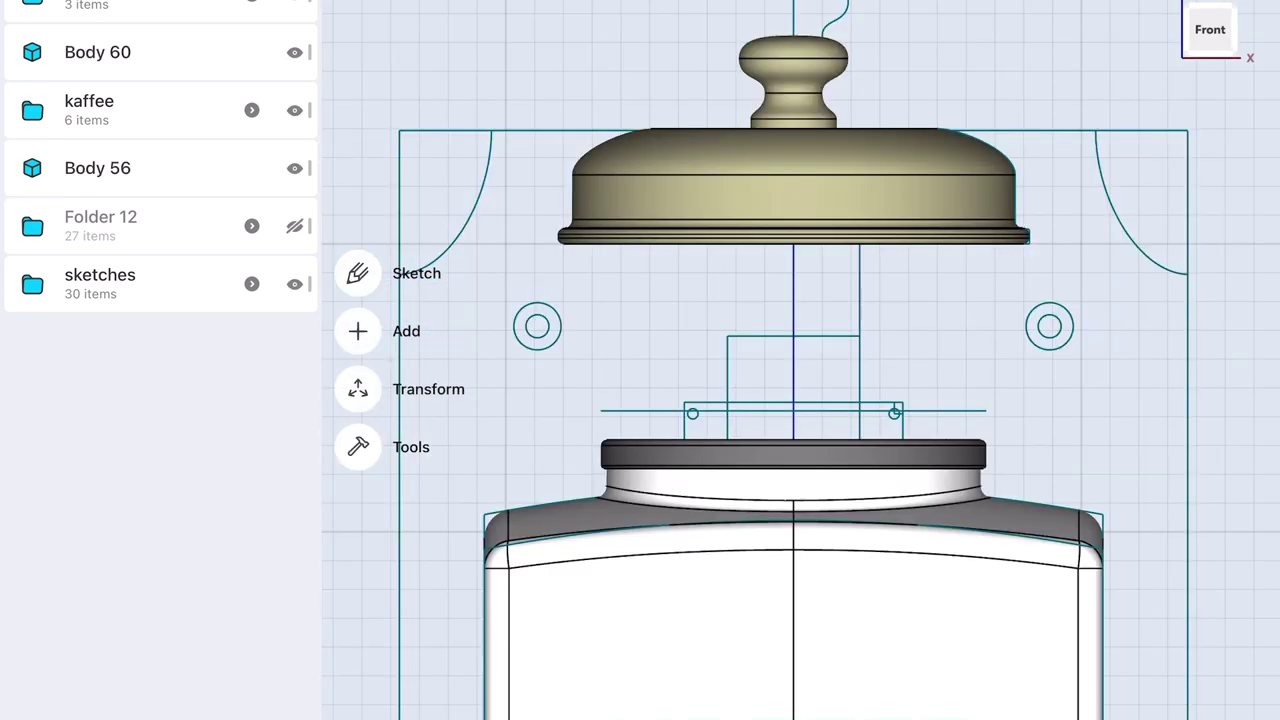
pyautogui.click(714, 214)
pyautogui.moveTo(793, 134); pyautogui.dragTo(793, 333)
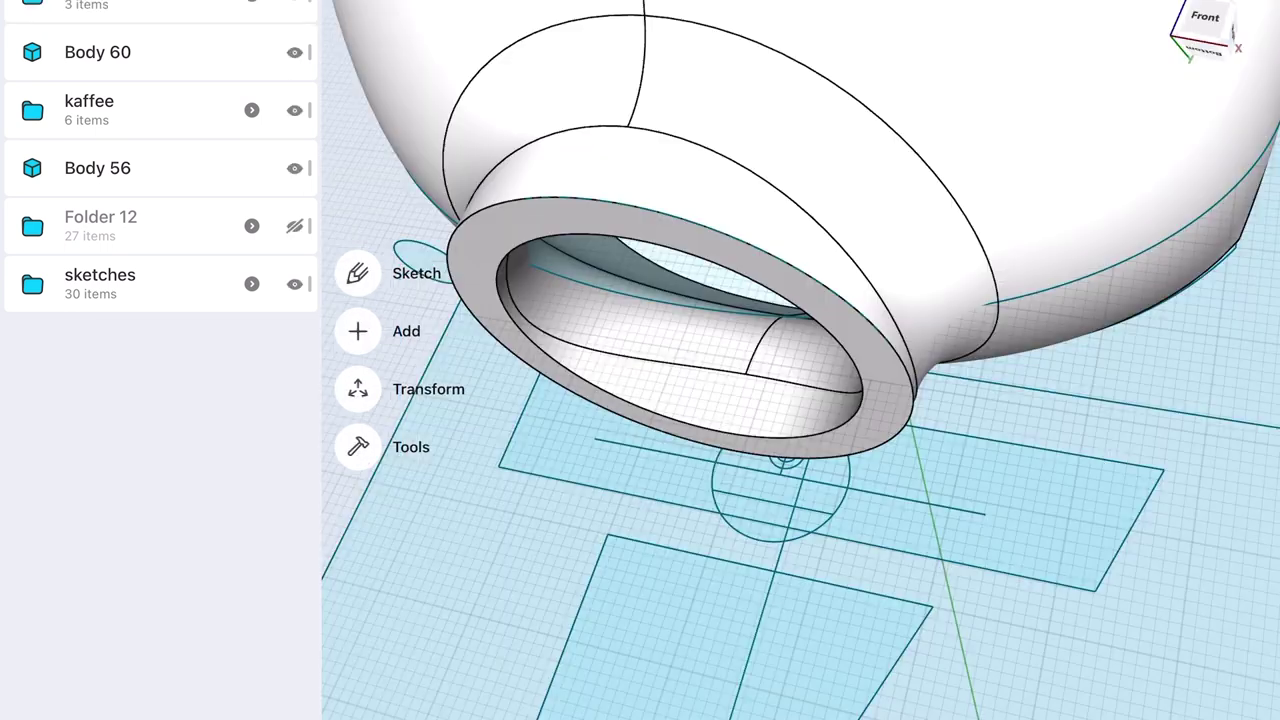
# - Round the jar outlet's rim edge and extrude the sketch into a thin solid
pyautogui.click(849, 360)
pyautogui.click(910, 380)
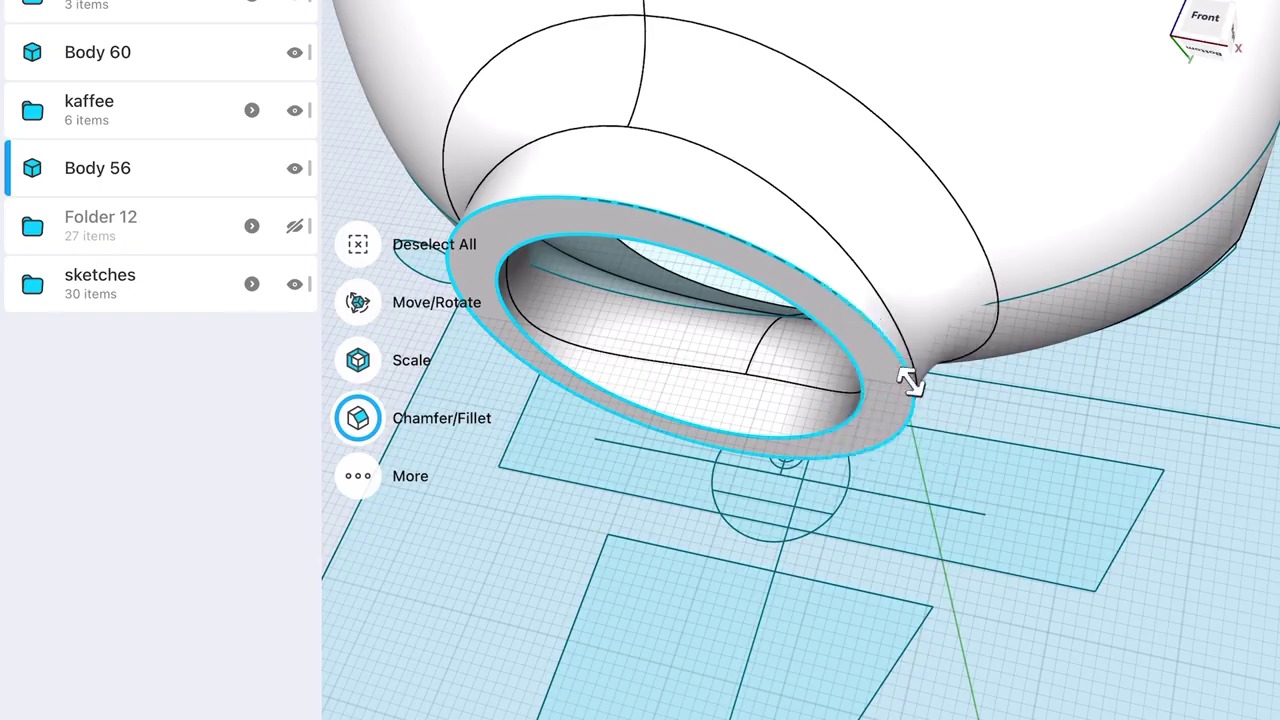
pyautogui.moveTo(910, 380); pyautogui.dragTo(929, 414)
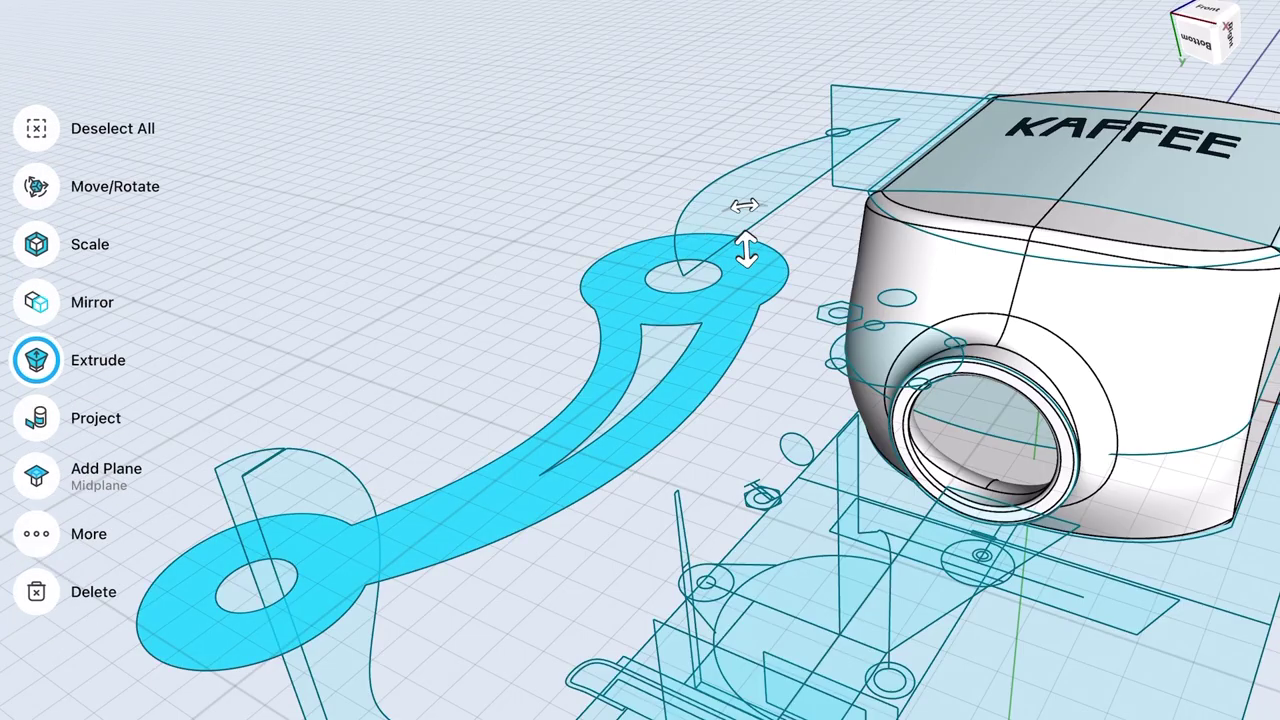
pyautogui.moveTo(746, 250); pyautogui.dragTo(749, 316)
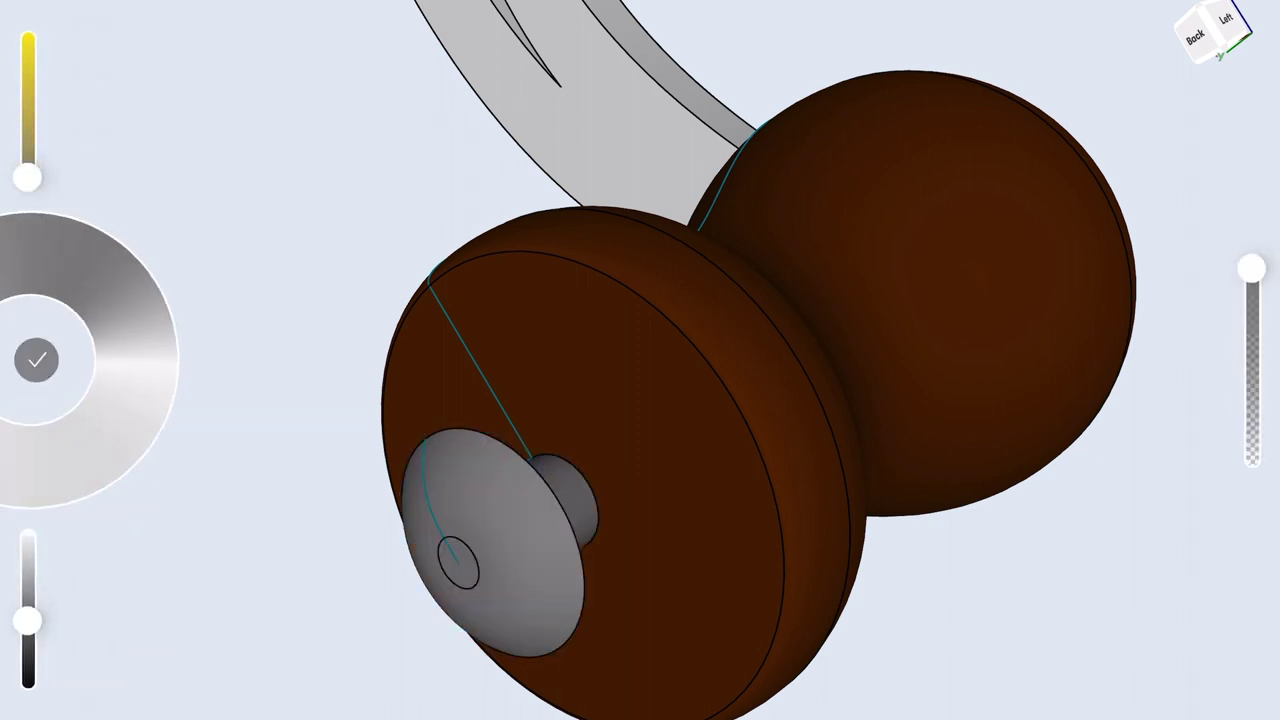
# - Move both knob bodies -34 mm along the knob's axis
pyautogui.click(36, 360)
pyautogui.click(470, 540)
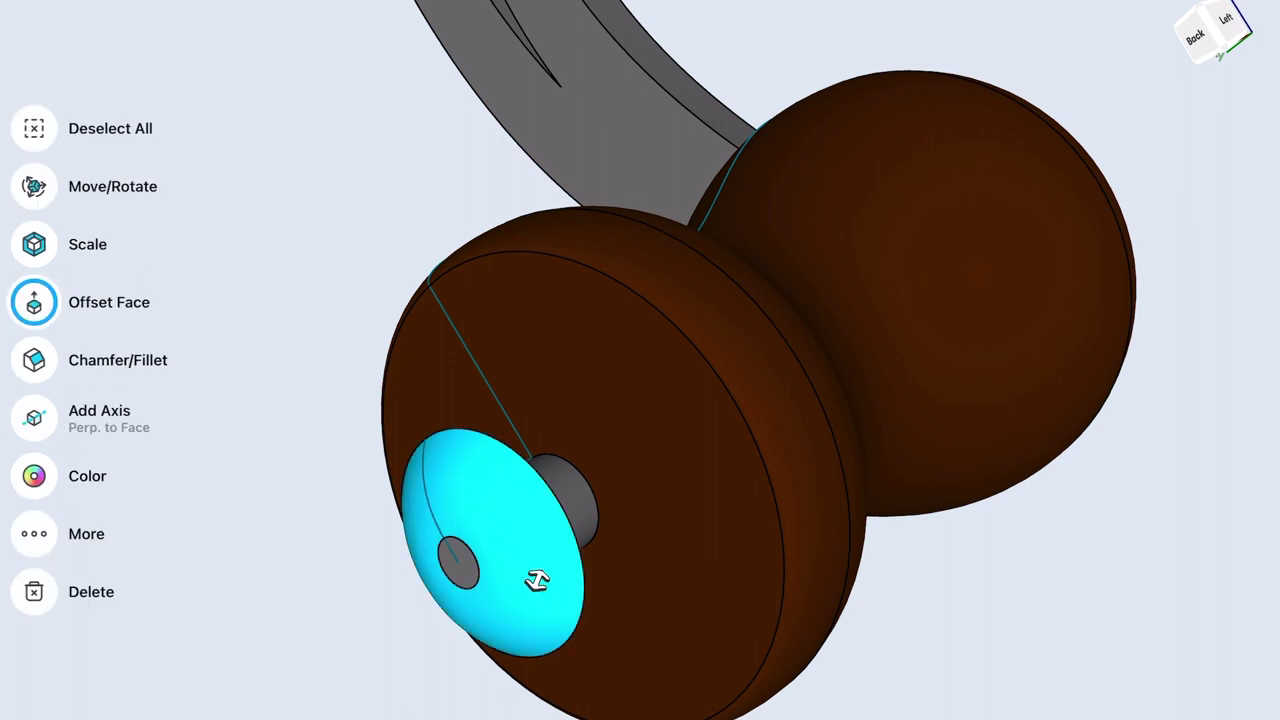
pyautogui.click(700, 400)
pyautogui.click(36, 99)
pyautogui.moveTo(825, 340); pyautogui.dragTo(983, 246)
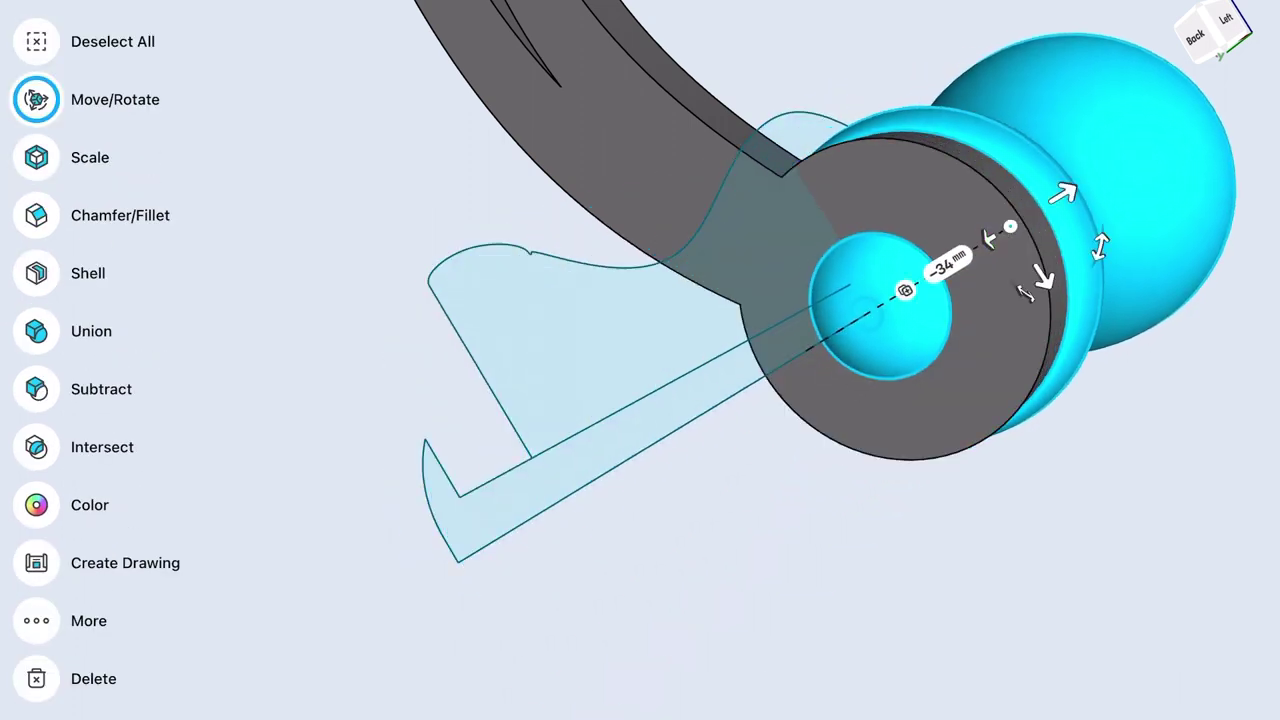
pyautogui.click(908, 286)
pyautogui.click(883, 277)
pyautogui.click(1011, 320)
# - Hide Body 68 and fillet the crank arm's hole edge at 0,5 mm
pyautogui.click(36, 41)
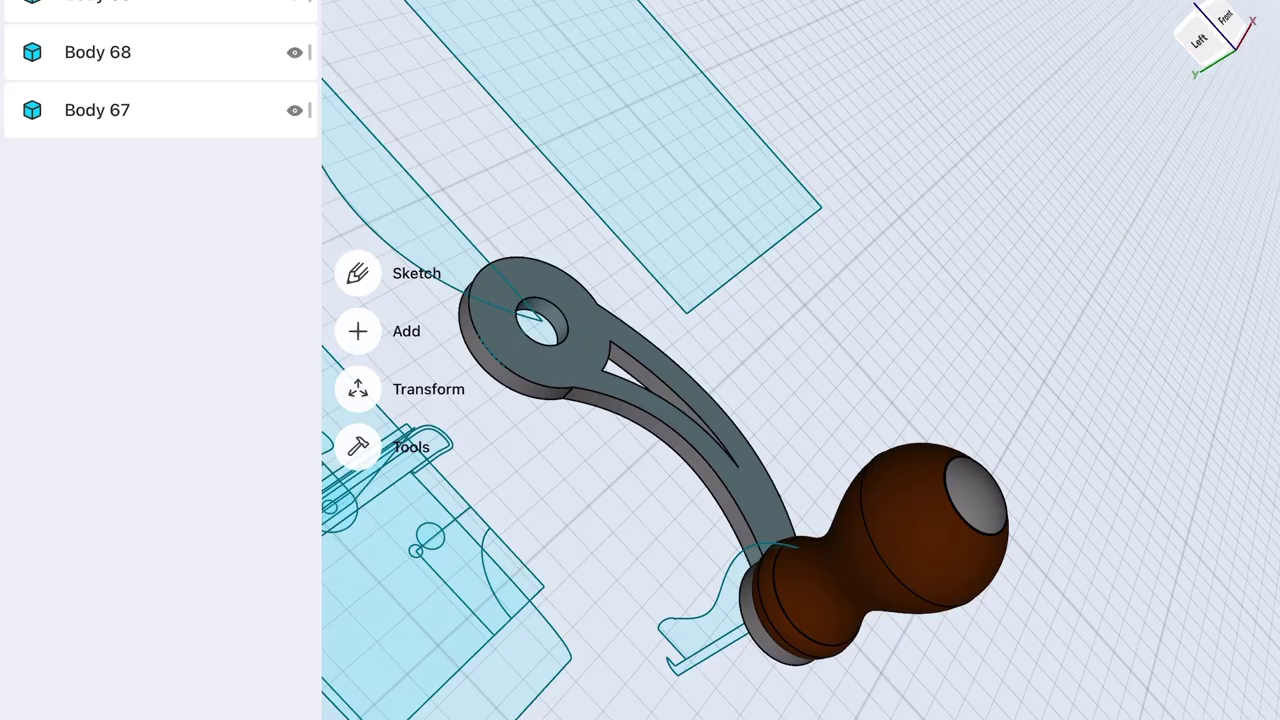
pyautogui.click(294, 52)
pyautogui.click(871, 323)
pyautogui.click(358, 386)
pyautogui.click(849, 403)
pyautogui.click(894, 320)
pyautogui.click(980, 357)
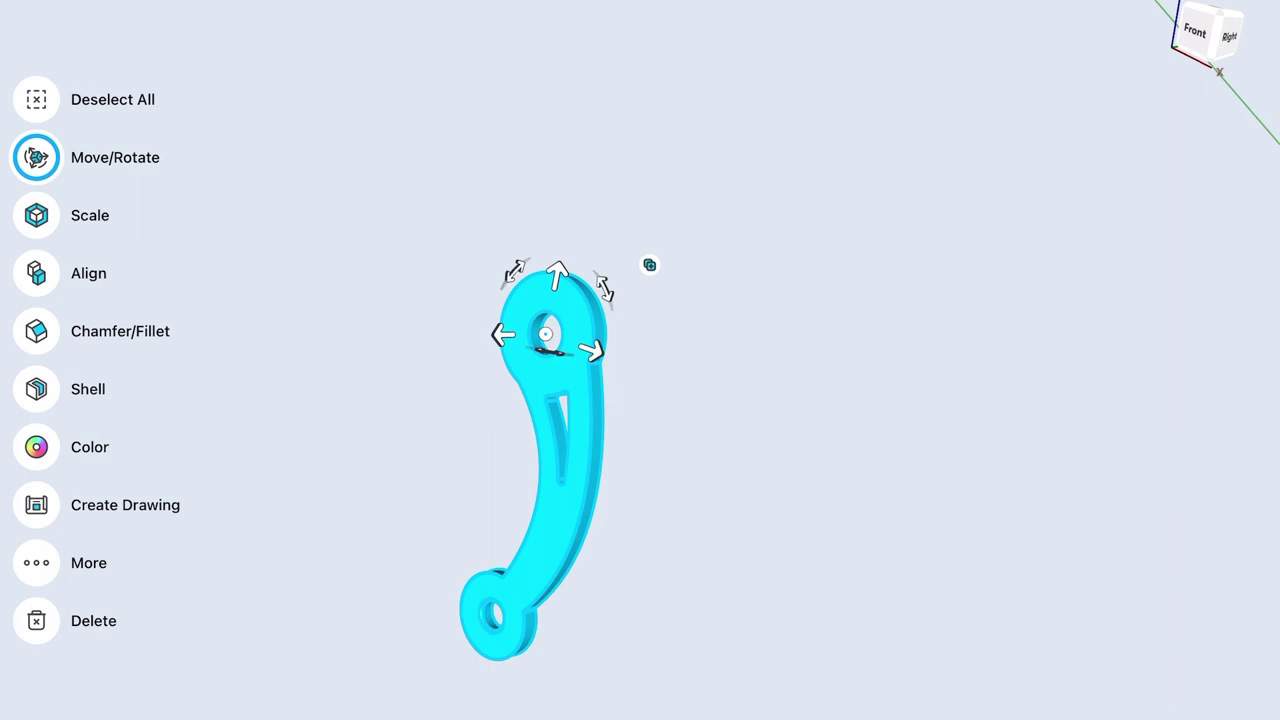
# - Rotate a copy of the crank arm 180° about its hole and union both halves
pyautogui.moveTo(515, 272); pyautogui.dragTo(490, 385)
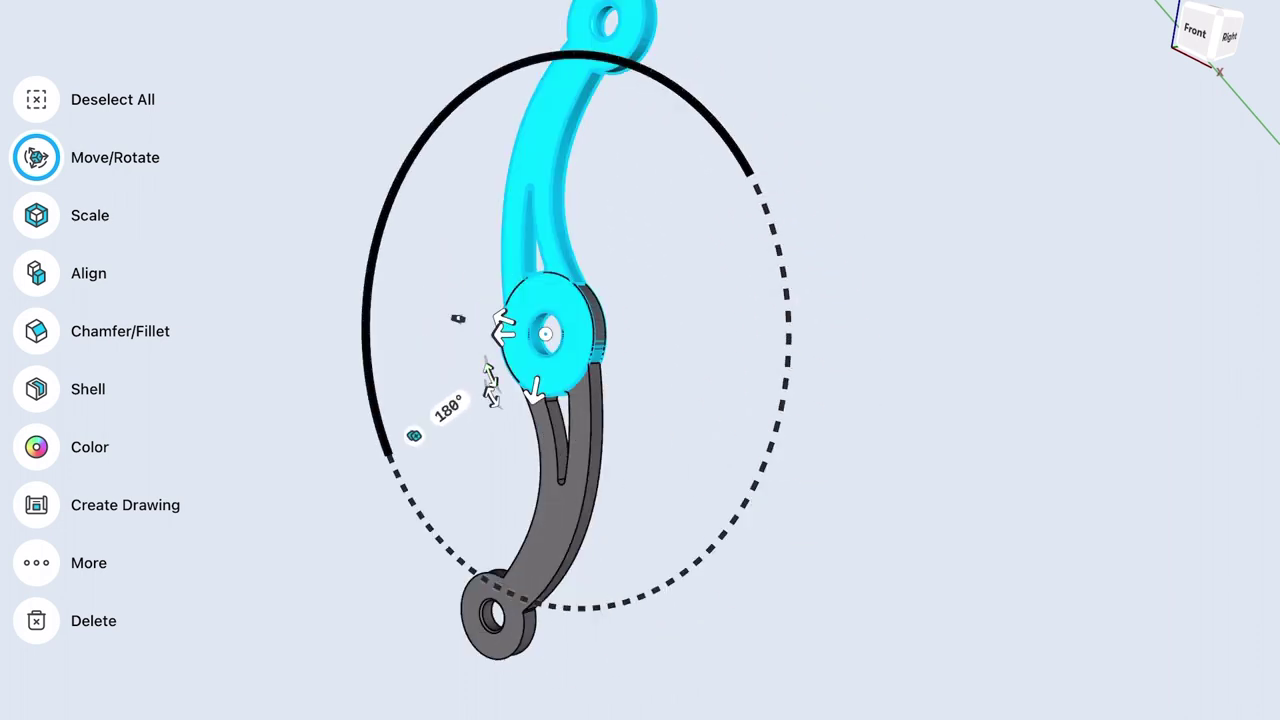
pyautogui.click(36, 99)
pyautogui.click(37, 446)
pyautogui.click(37, 246)
pyautogui.click(557, 486)
pyautogui.click(545, 180)
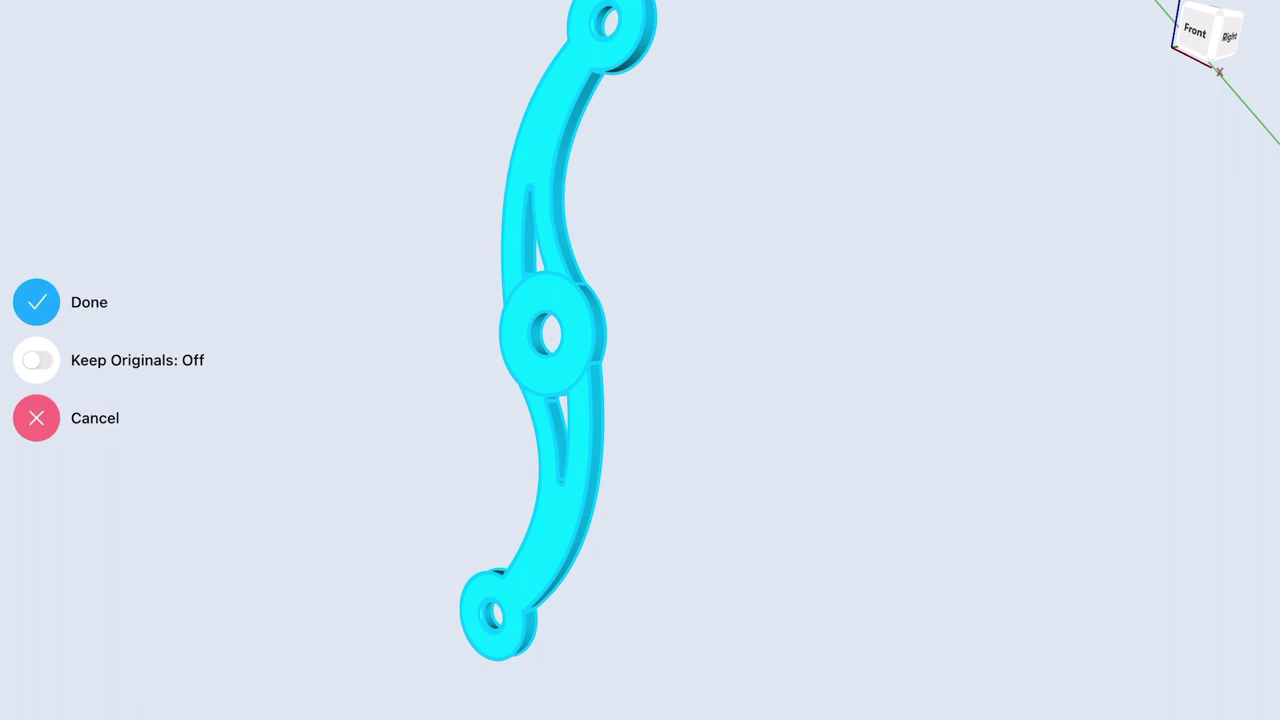
pyautogui.click(36, 302)
# - Fillet the hub's outer edges at 0,5 mm
pyautogui.click(608, 534)
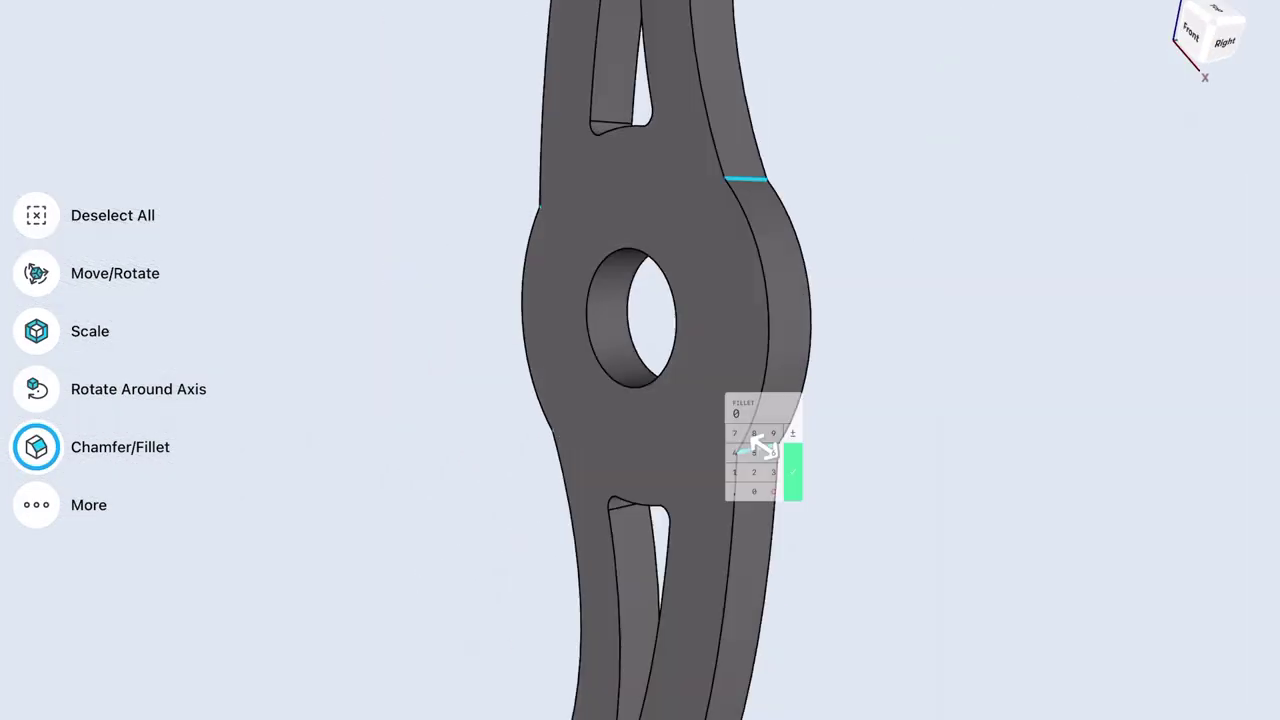
pyautogui.moveTo(762, 447); pyautogui.dragTo(800, 472)
pyautogui.click(843, 502)
pyautogui.click(826, 514)
pyautogui.click(908, 557)
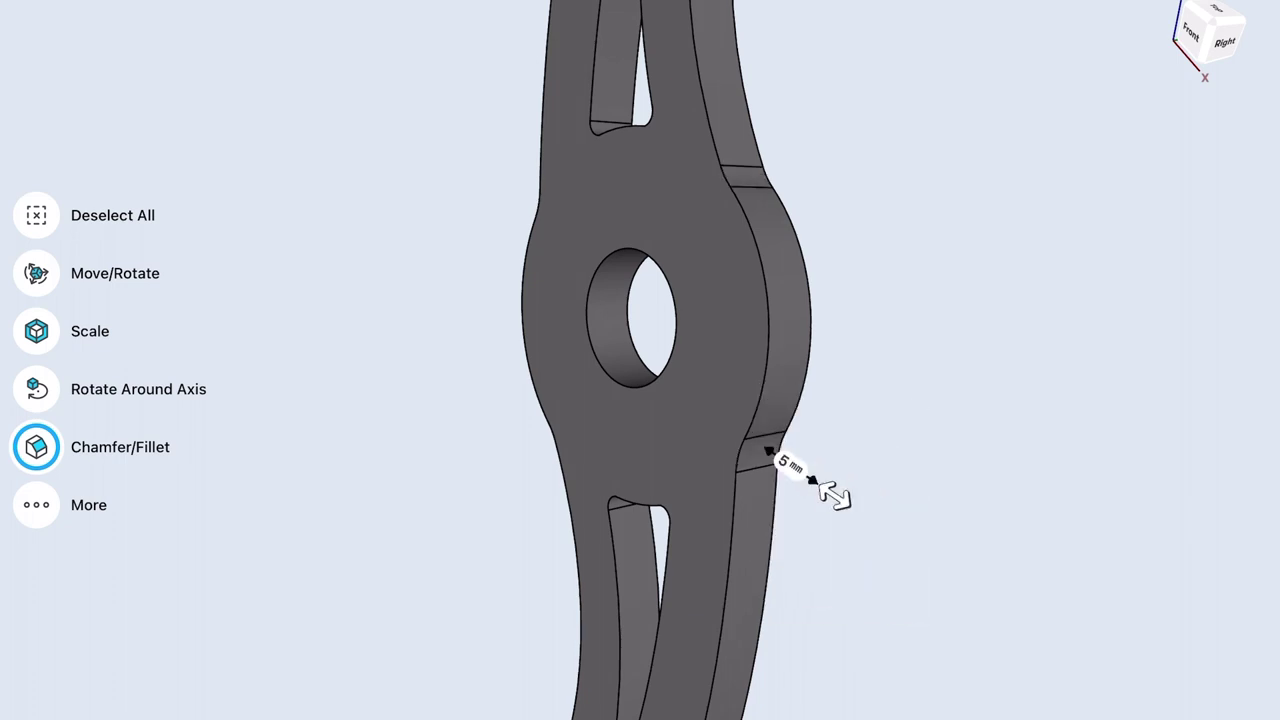
pyautogui.click(766, 351)
pyautogui.click(36, 386)
pyautogui.write(',5')
pyautogui.press('Return')
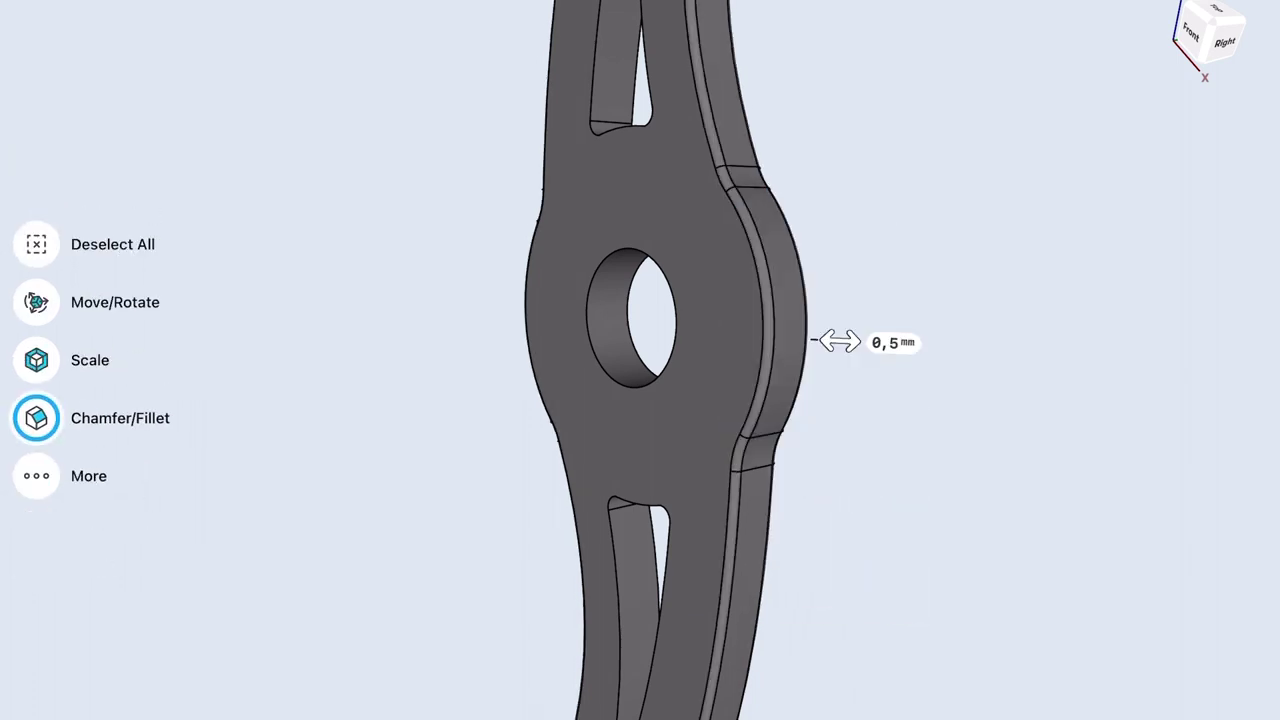
# - Fillet the central hole edge and the left and right slot edges at 0,5 mm
pyautogui.click(586, 294)
pyautogui.write(',5')
pyautogui.press('Return')
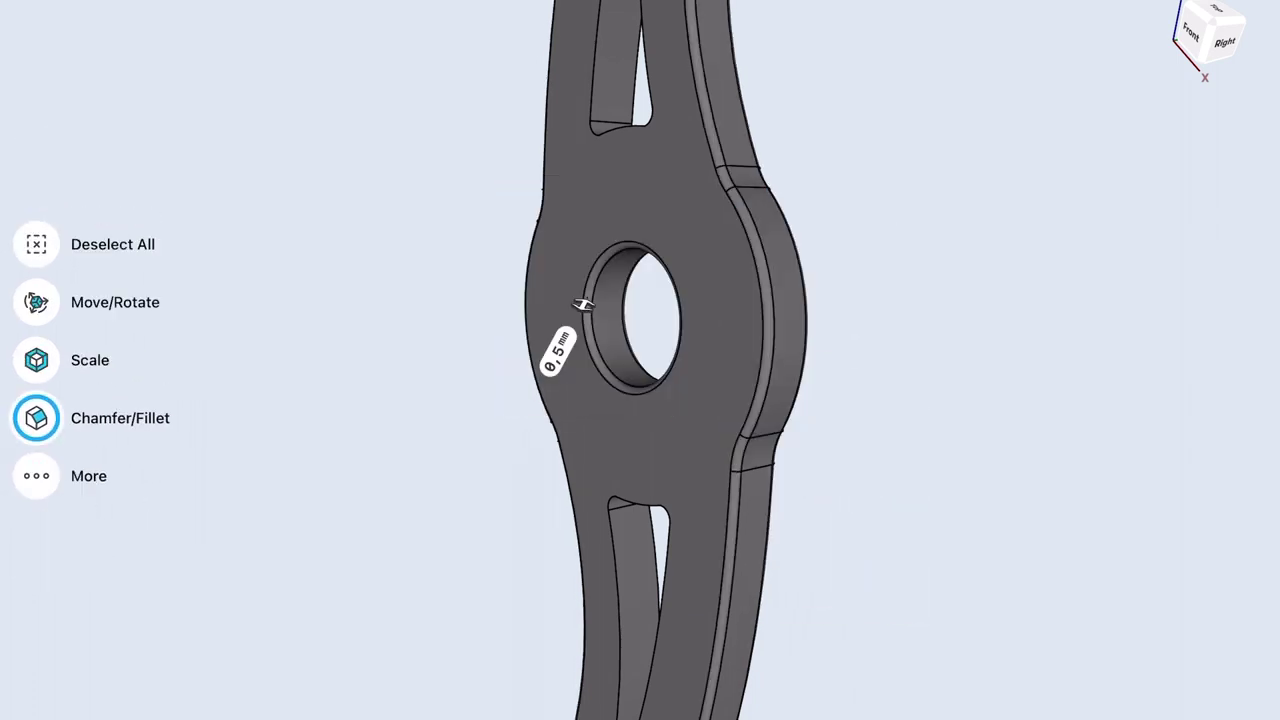
pyautogui.click(666, 540)
pyautogui.press('Escape')
pyautogui.click(658, 535)
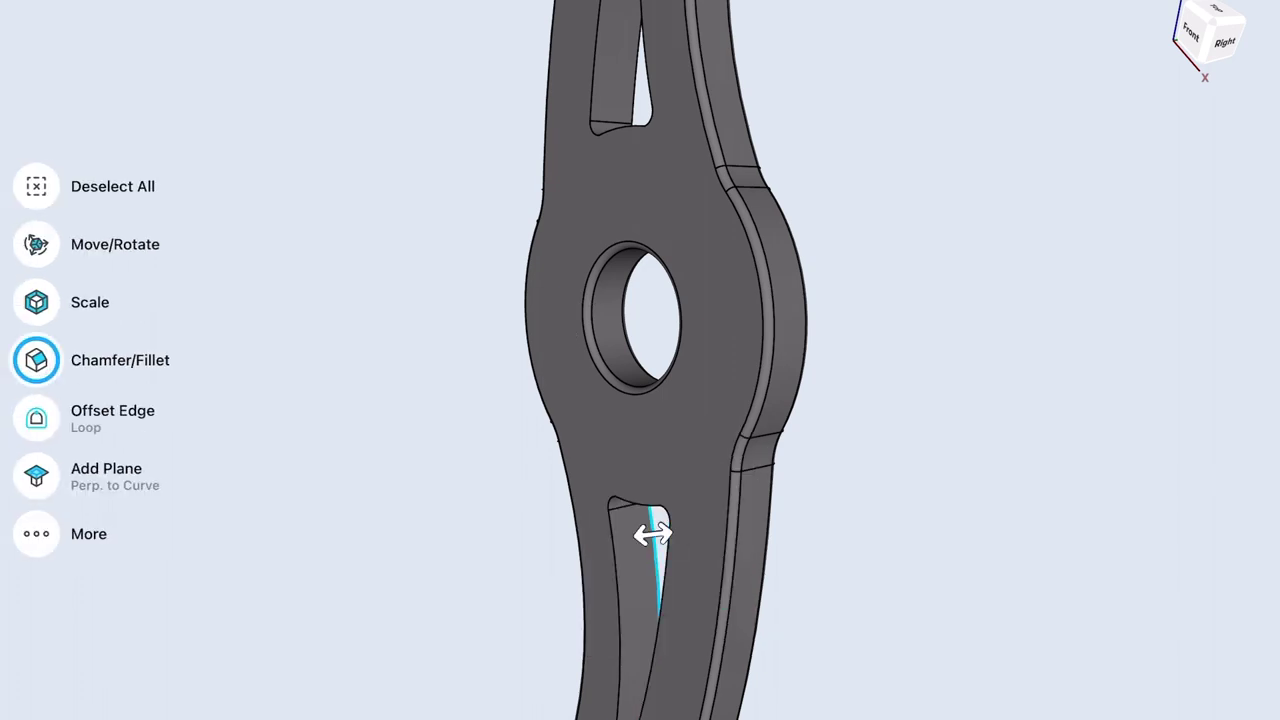
pyautogui.click(613, 557)
pyautogui.click(633, 106)
pyautogui.write(',5')
pyautogui.press('Return')
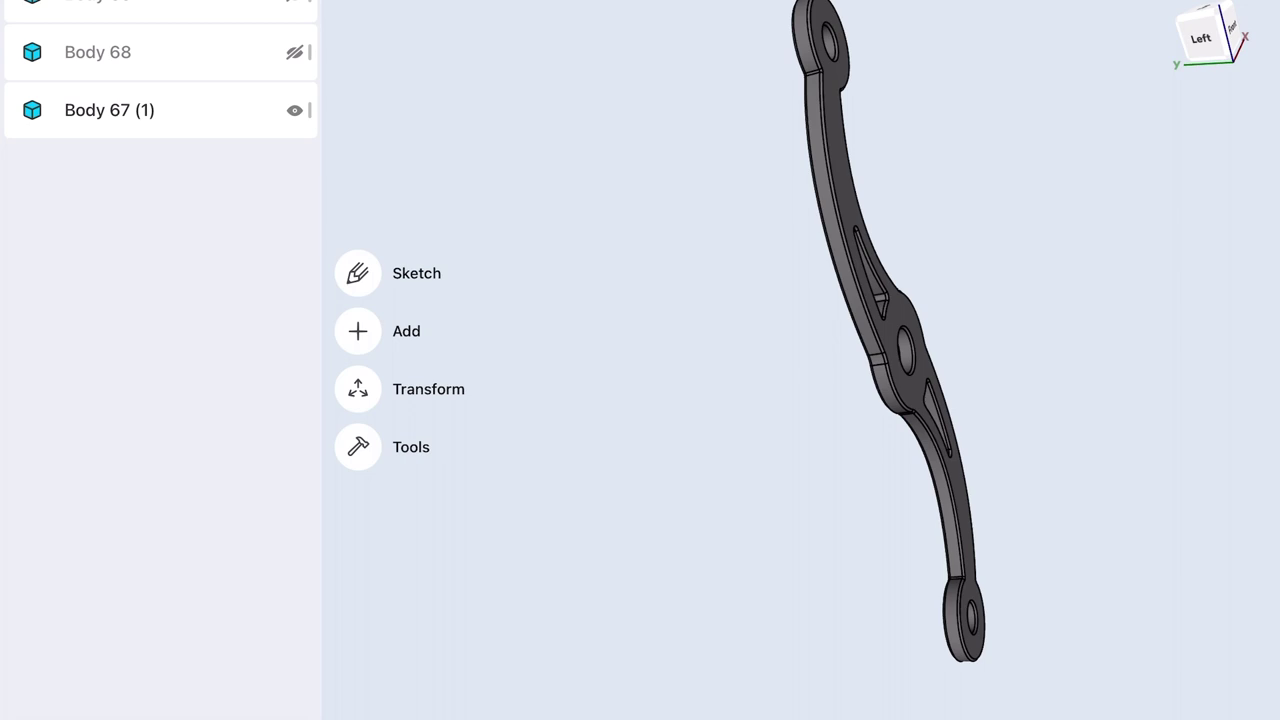
# - Show Body 68 again and orbit to view the grinder from behind
pyautogui.click(294, 52)
pyautogui.scroll(-5, 873, 600)
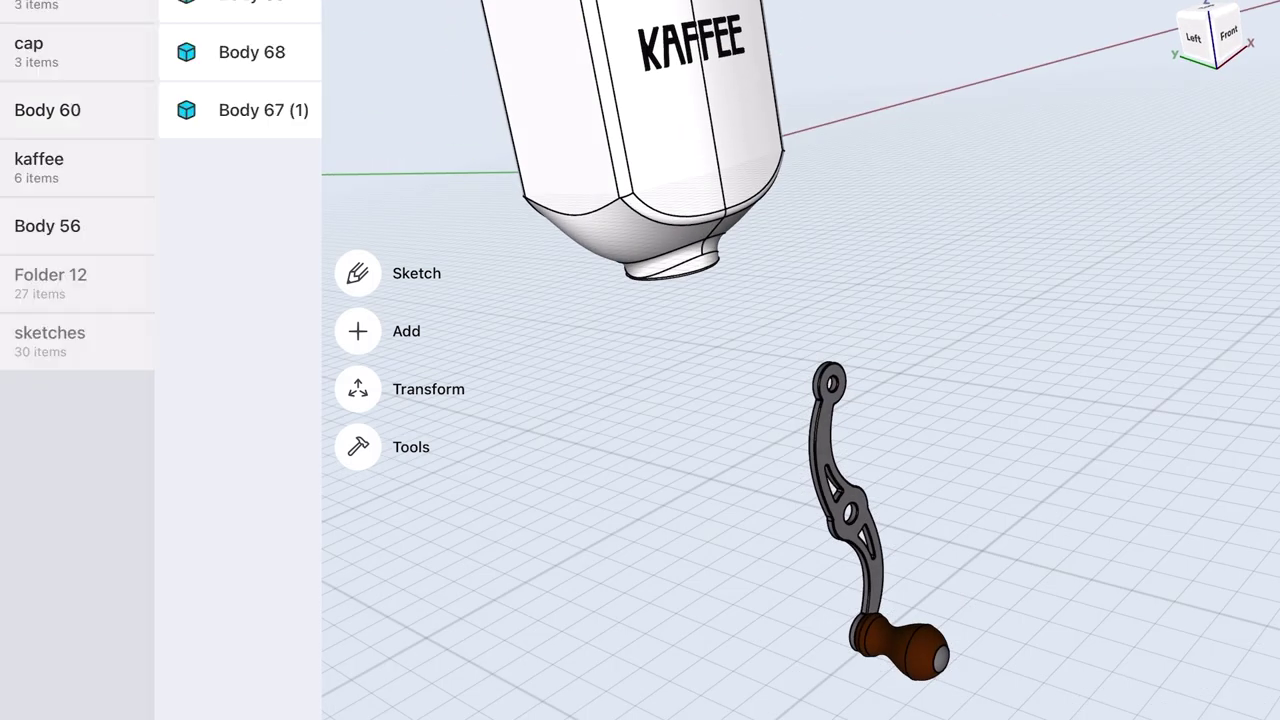
pyautogui.scroll(5, 160, 200)
pyautogui.click(294, 342)
pyautogui.moveTo(800, 400); pyautogui.dragTo(1030, 440, button='middle')
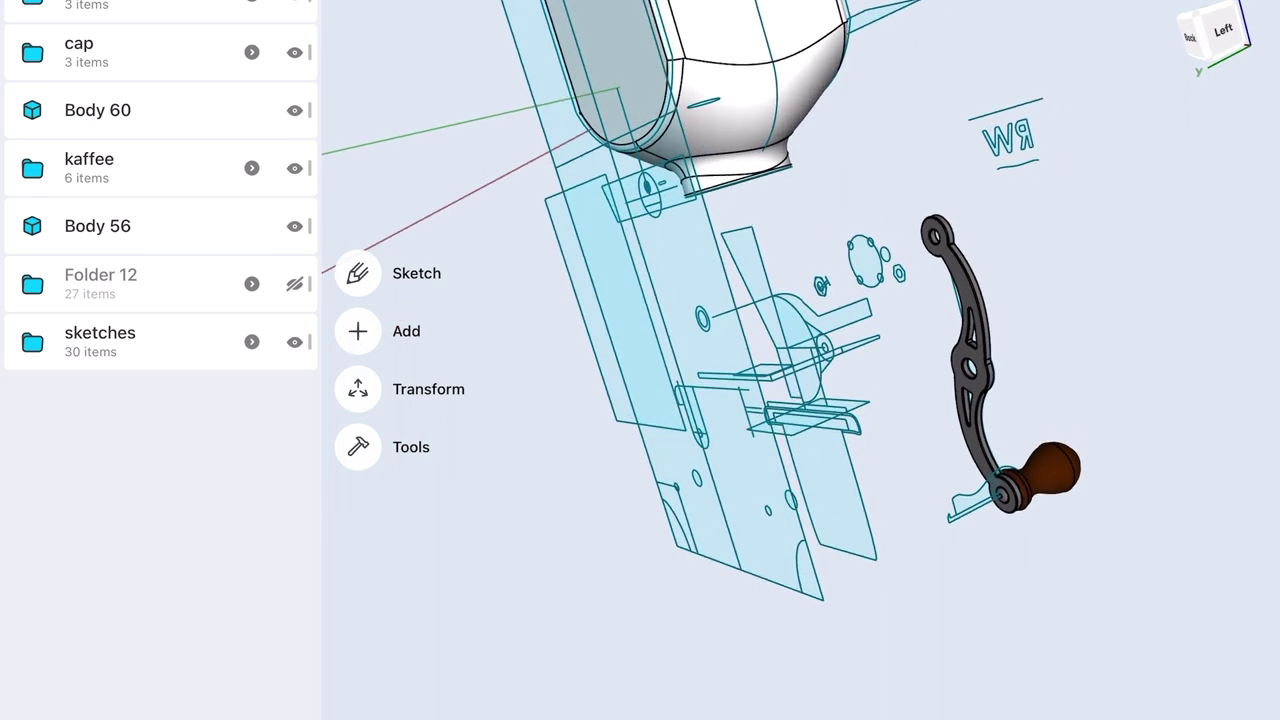
# - Extrude the backboard sketch 12 mm into a plank
pyautogui.click(734, 534)
pyautogui.scroll(3, 660, 530)
pyautogui.scroll(3, 670, 522)
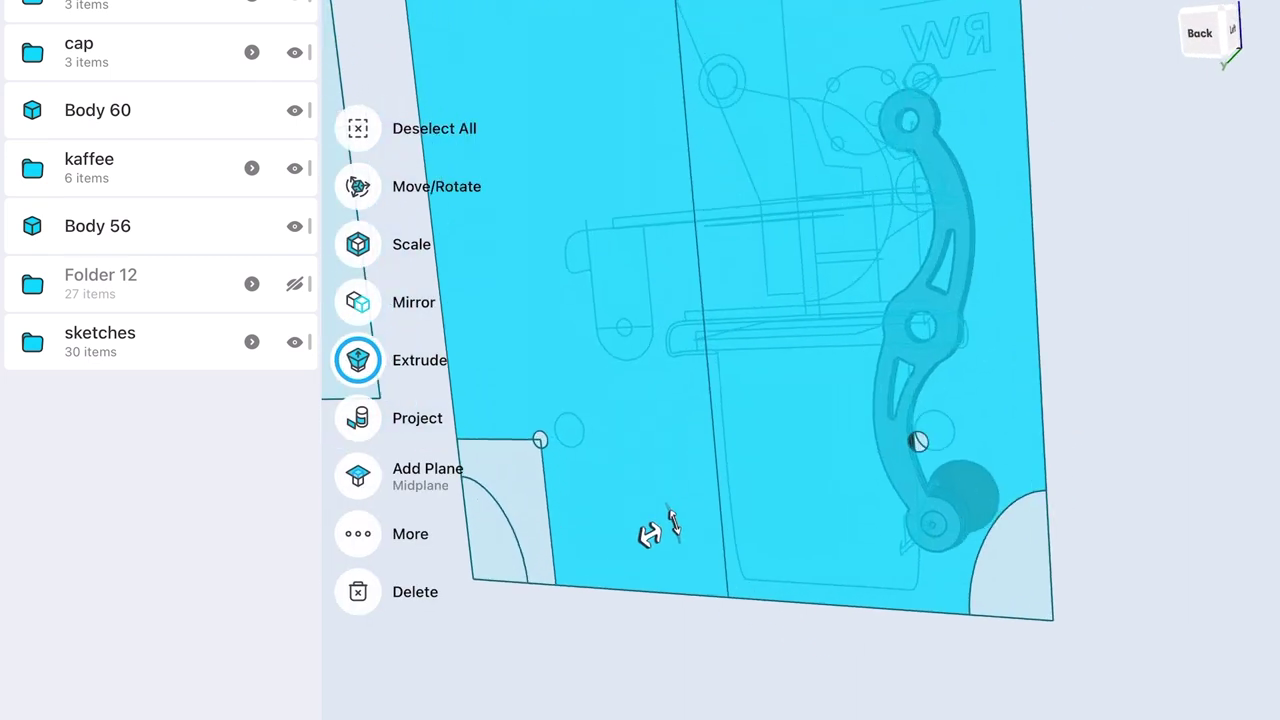
pyautogui.scroll(-2, 655, 530)
pyautogui.scroll(-3, 650, 528)
pyautogui.scroll(-5, 645, 528)
pyautogui.scroll(-3, 645, 528)
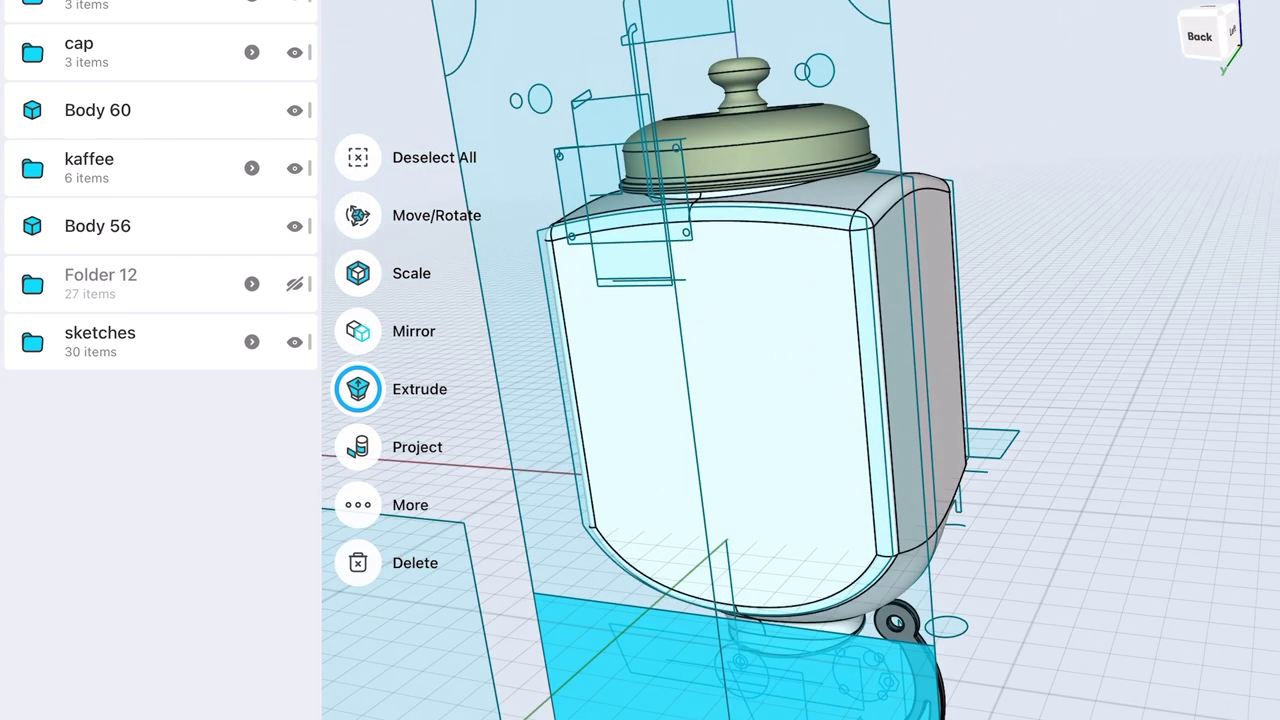
pyautogui.moveTo(800, 400); pyautogui.dragTo(950, 410, button='middle')
pyautogui.moveTo(657, 266); pyautogui.dragTo(687, 260)
pyautogui.click(787, 218)
pyautogui.click(851, 283)
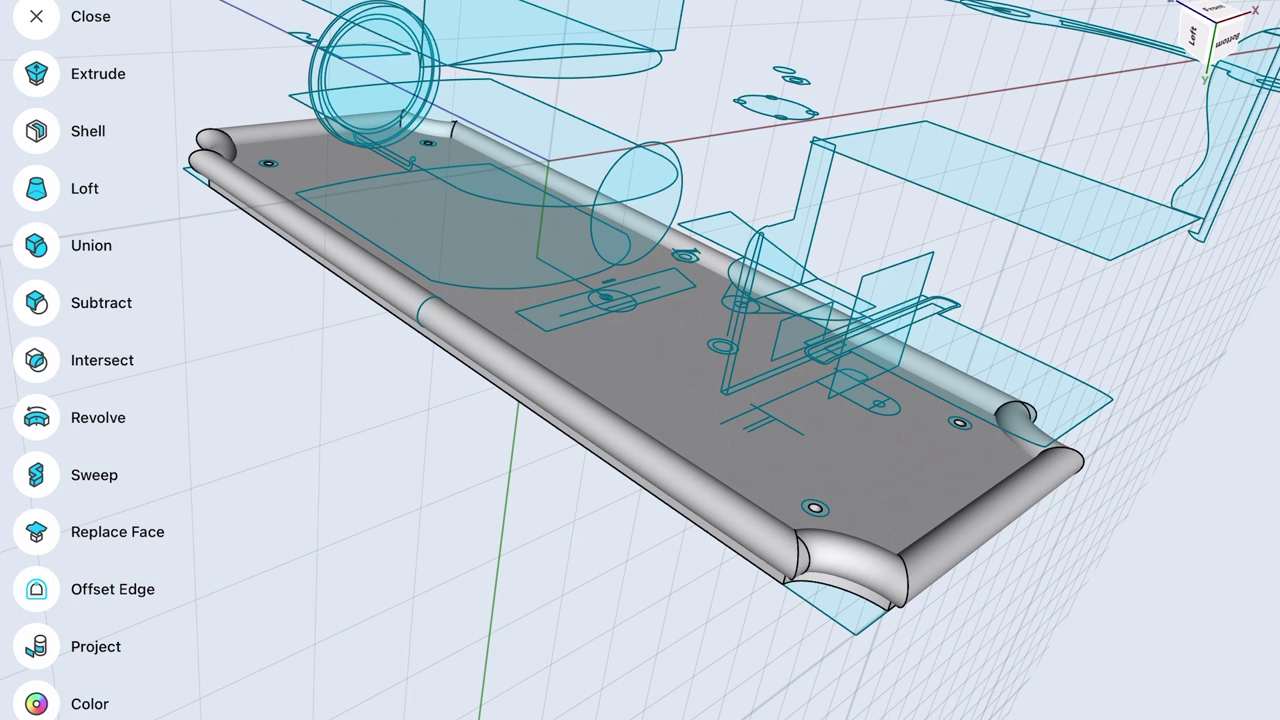
# - Subtract the edge tubes from the plate to mould its edges
pyautogui.click(36, 303)
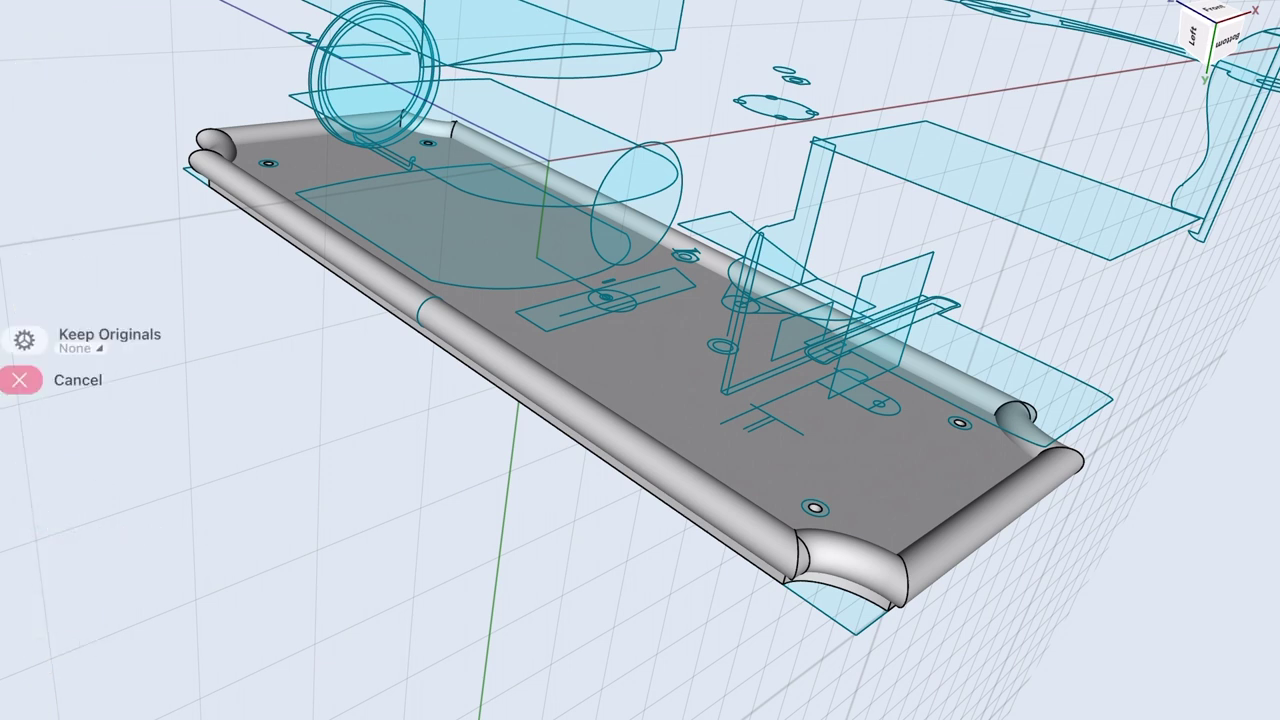
pyautogui.click(824, 492)
pyautogui.click(846, 551)
pyautogui.click(34, 294)
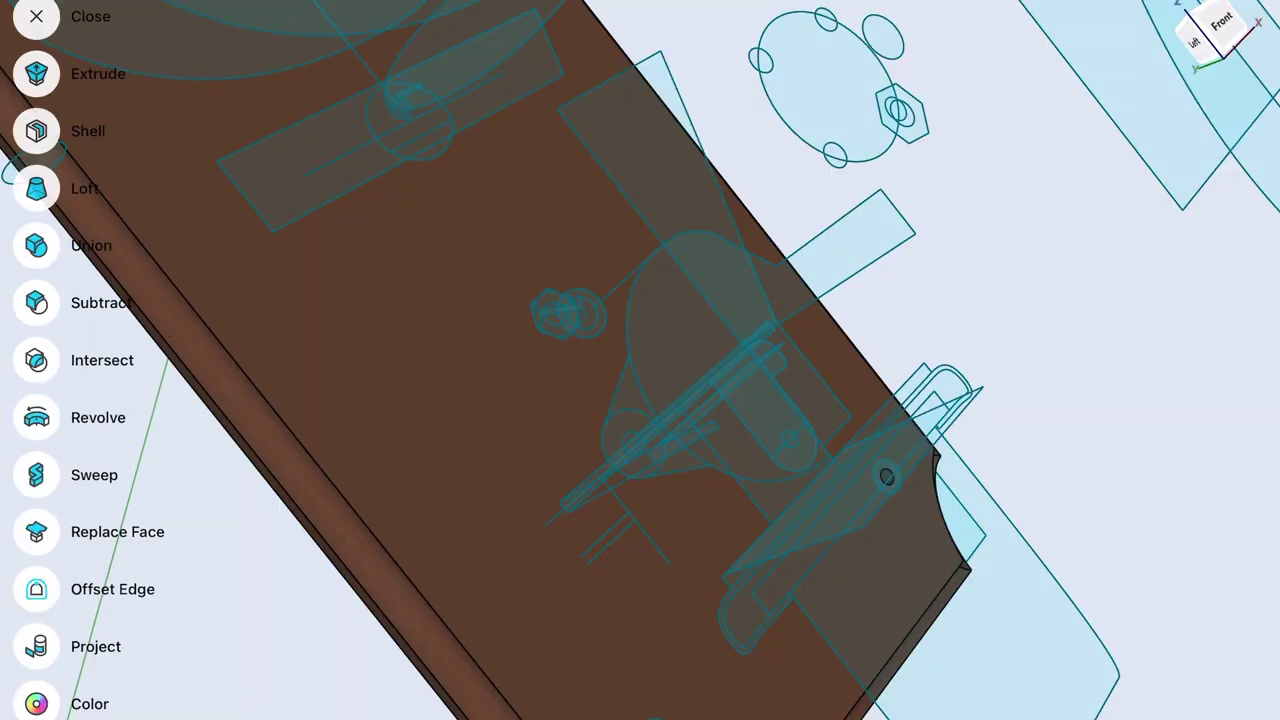
# - Revolve the triangular profile into a beige funnel and extrude the loop sketch into a solid
pyautogui.click(797, 385)
pyautogui.click(700, 270)
pyautogui.click(718, 300)
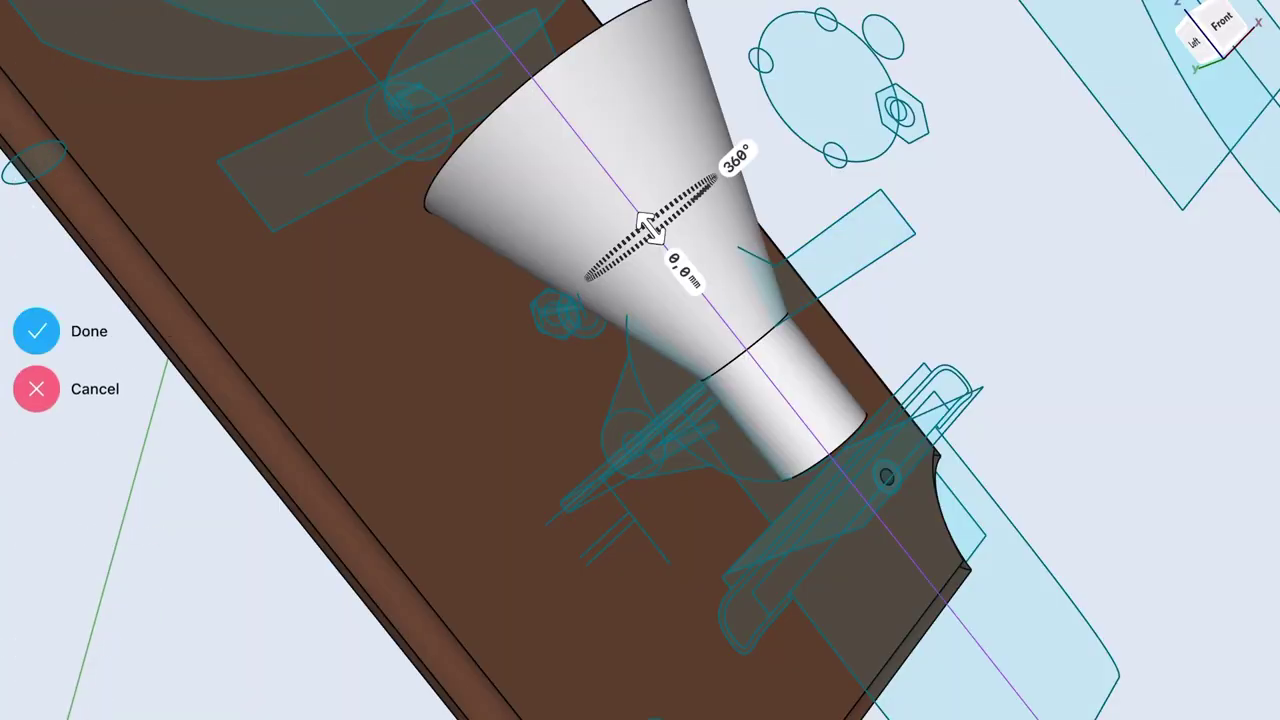
pyautogui.click(690, 278)
pyautogui.click(36, 447)
pyautogui.click(34, 357)
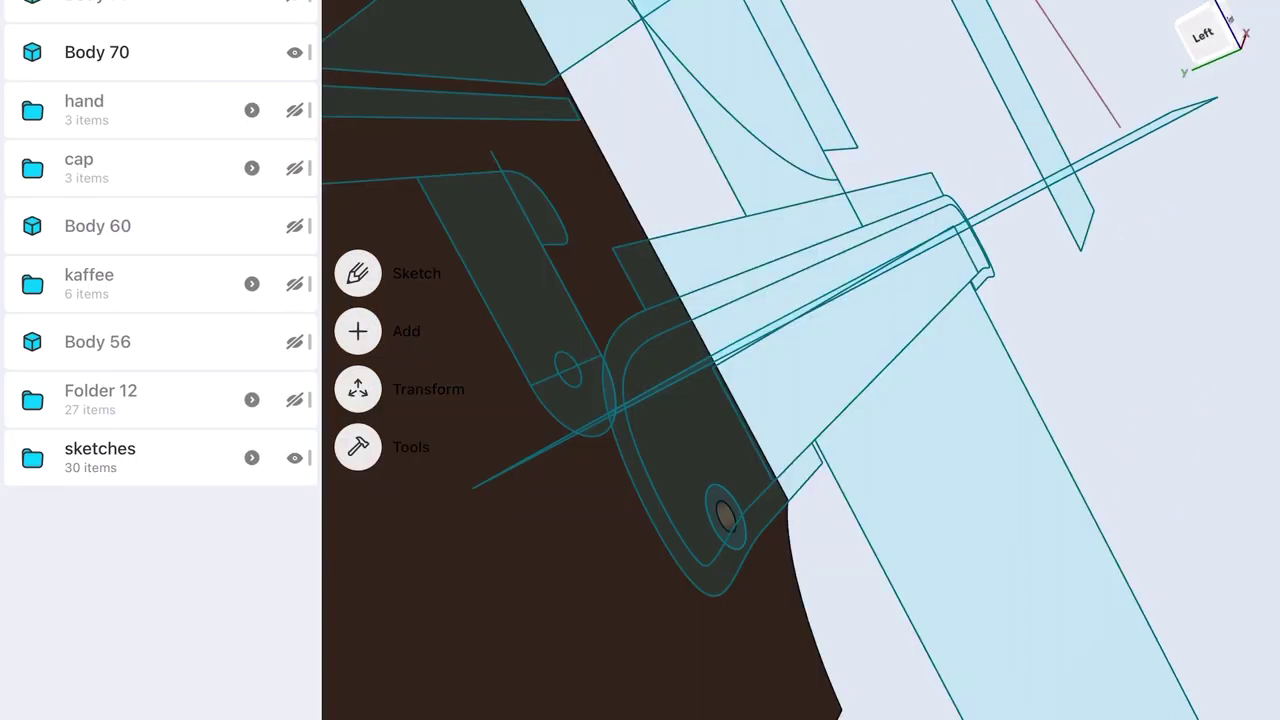
pyautogui.click(855, 447)
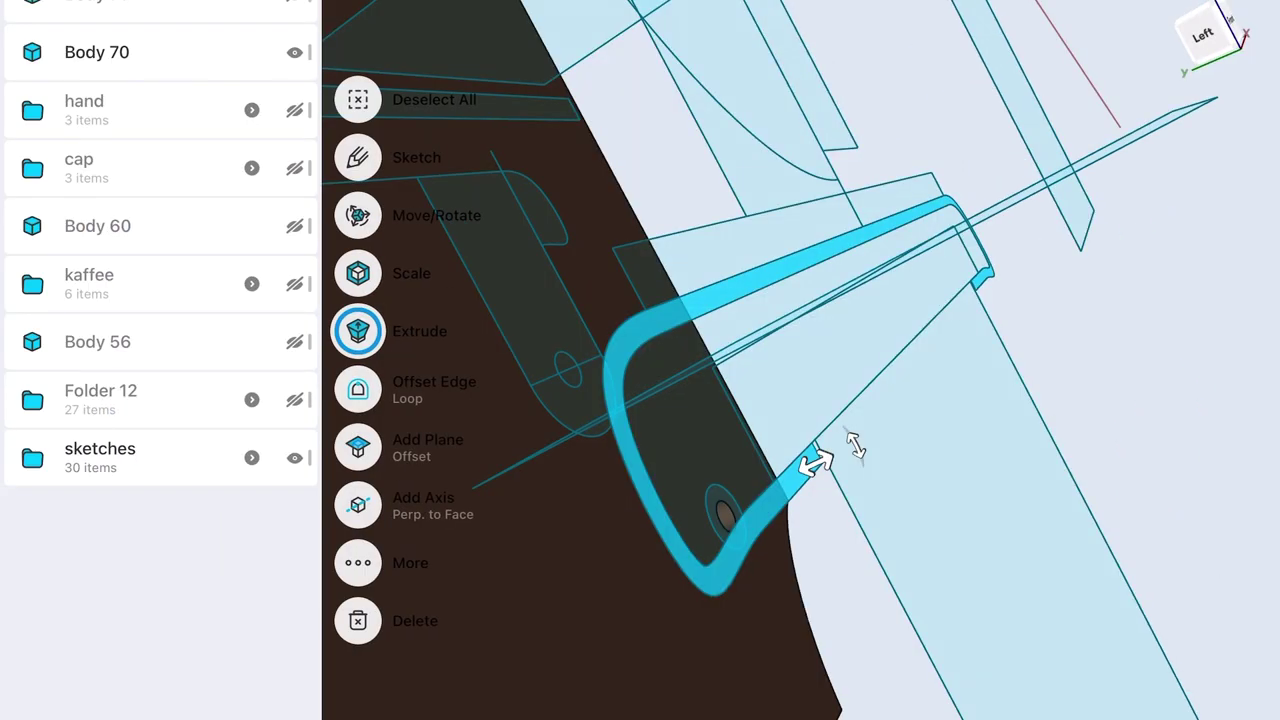
pyautogui.moveTo(855, 447)
pyautogui.mouseDown()
pyautogui.moveTo(555, 585)
pyautogui.moveTo(470, 640)
pyautogui.mouseUp()
pyautogui.click(1000, 600)
# - Lengthen the outlet sleeve along the tube and start extruding the teardrop bracket profile
pyautogui.click(745, 540)
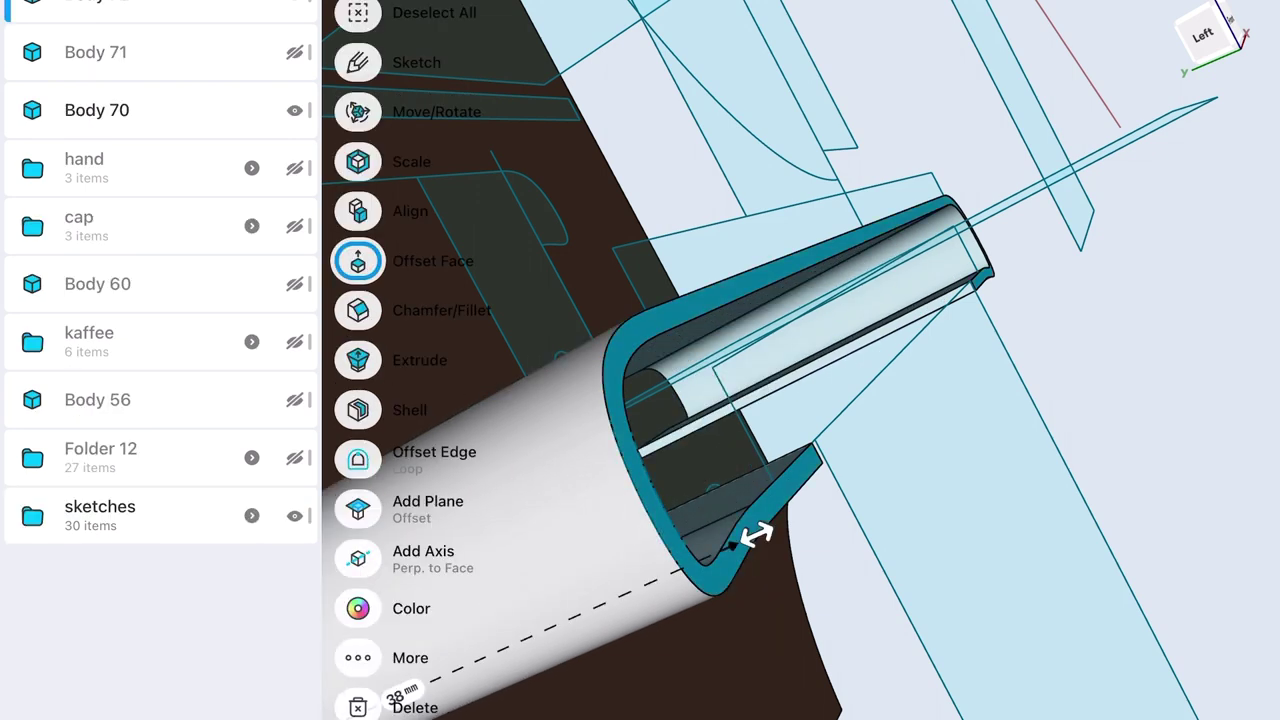
pyautogui.moveTo(757, 535); pyautogui.dragTo(1120, 366)
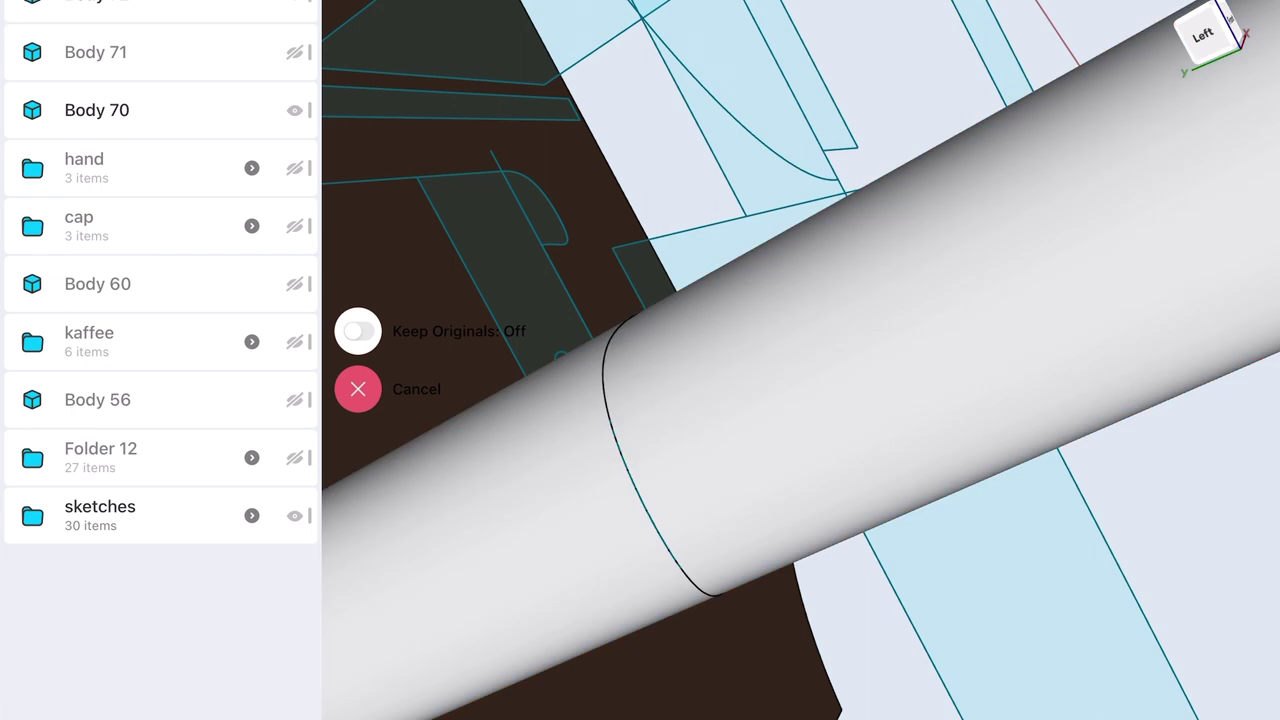
pyautogui.click(357, 386)
pyautogui.click(625, 440)
pyautogui.moveTo(625, 390)
pyautogui.mouseDown()
pyautogui.moveTo(725, 487)
pyautogui.moveTo(748, 330)
pyautogui.mouseUp()
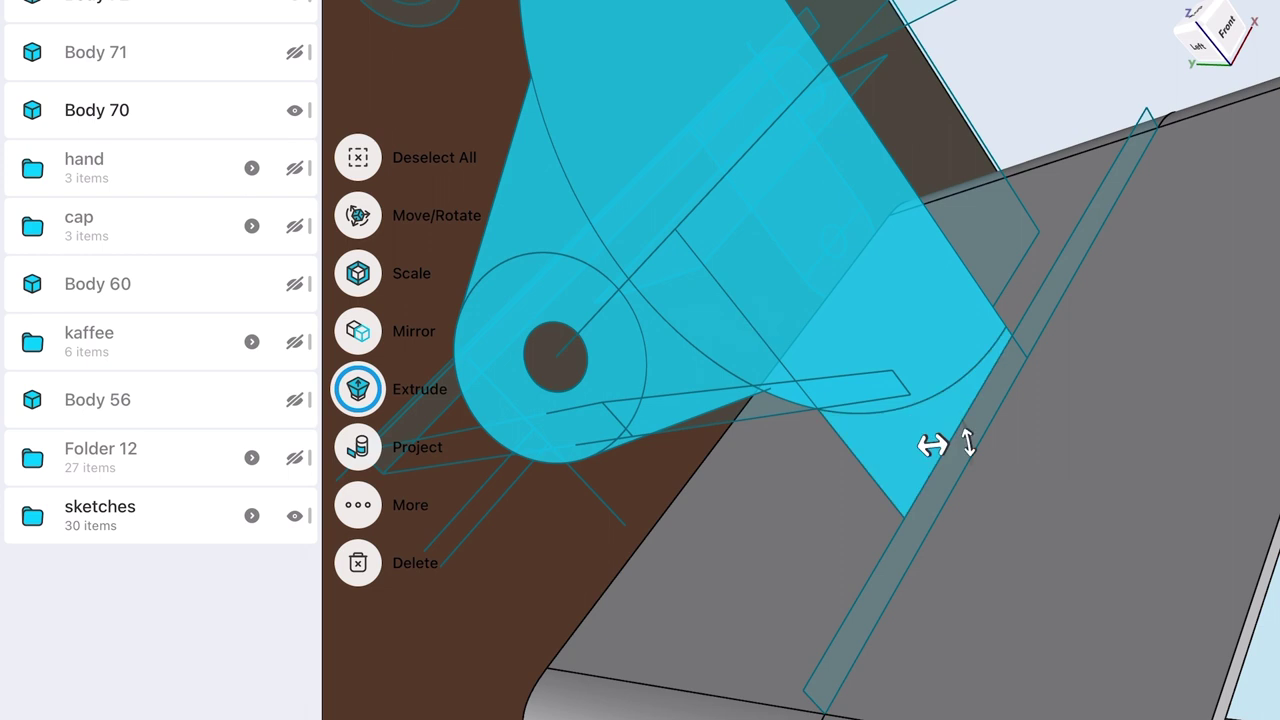
# - Extrude the bracket 12 mm, shift it back 6 mm, and revolve the grinder housing
pyautogui.moveTo(945, 445)
pyautogui.mouseDown(button='middle')
pyautogui.moveTo(837, 451)
pyautogui.moveTo(808, 487)
pyautogui.mouseUp(button='middle')
pyautogui.moveTo(808, 487); pyautogui.dragTo(912, 468)
pyautogui.click(650, 300)
pyautogui.click(358, 157)
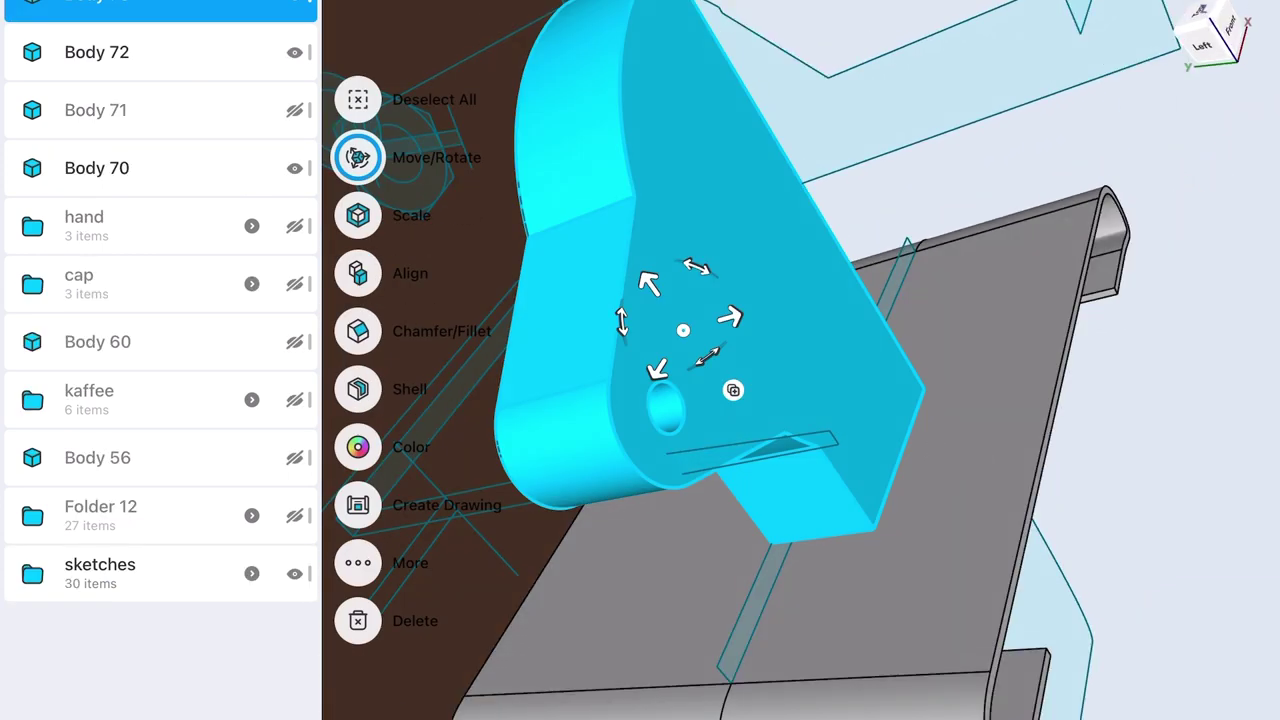
pyautogui.moveTo(705, 318); pyautogui.dragTo(680, 331)
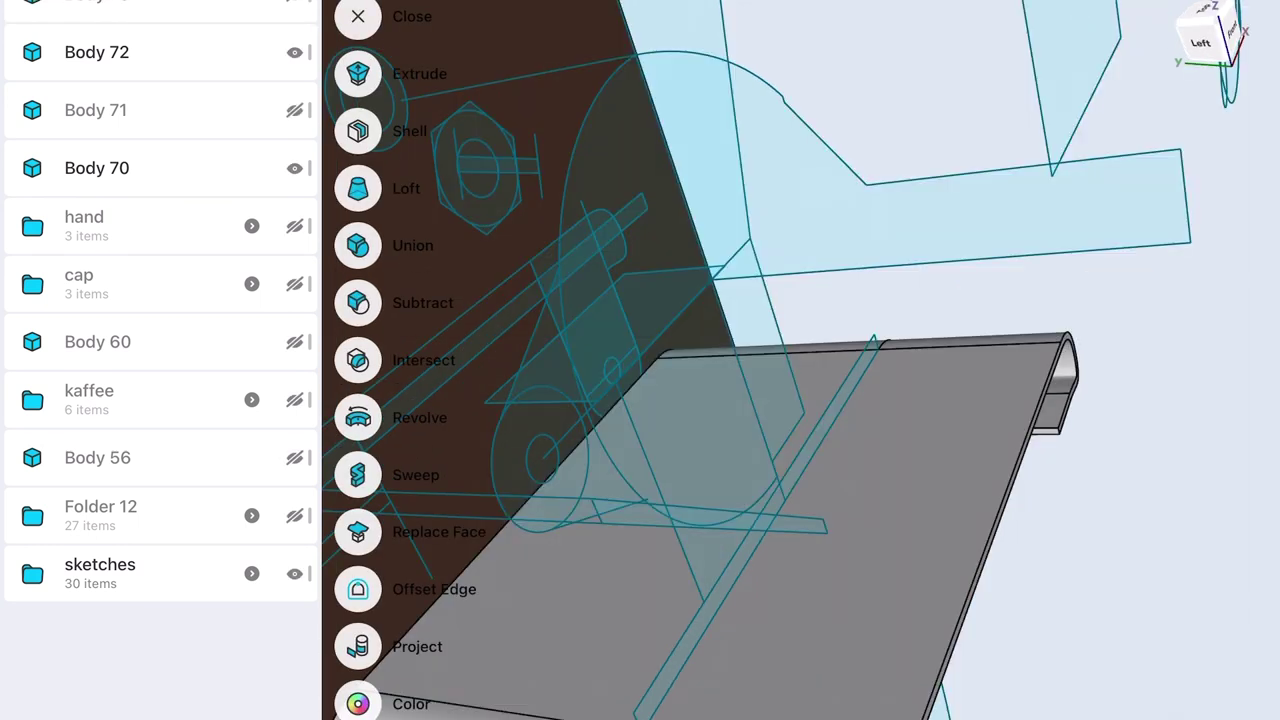
pyautogui.click(358, 417)
pyautogui.click(950, 260)
pyautogui.click(357, 329)
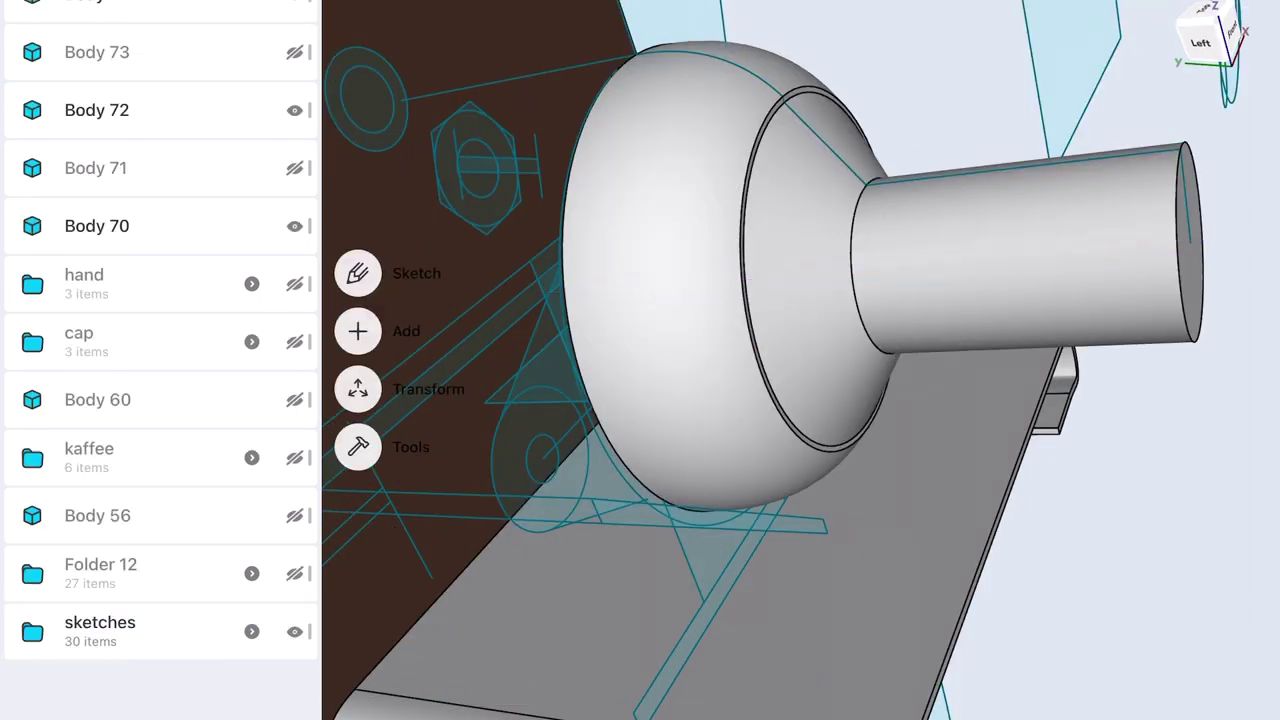
# - Show Body 73 and mirror the bracket about its side face
pyautogui.click(294, 52)
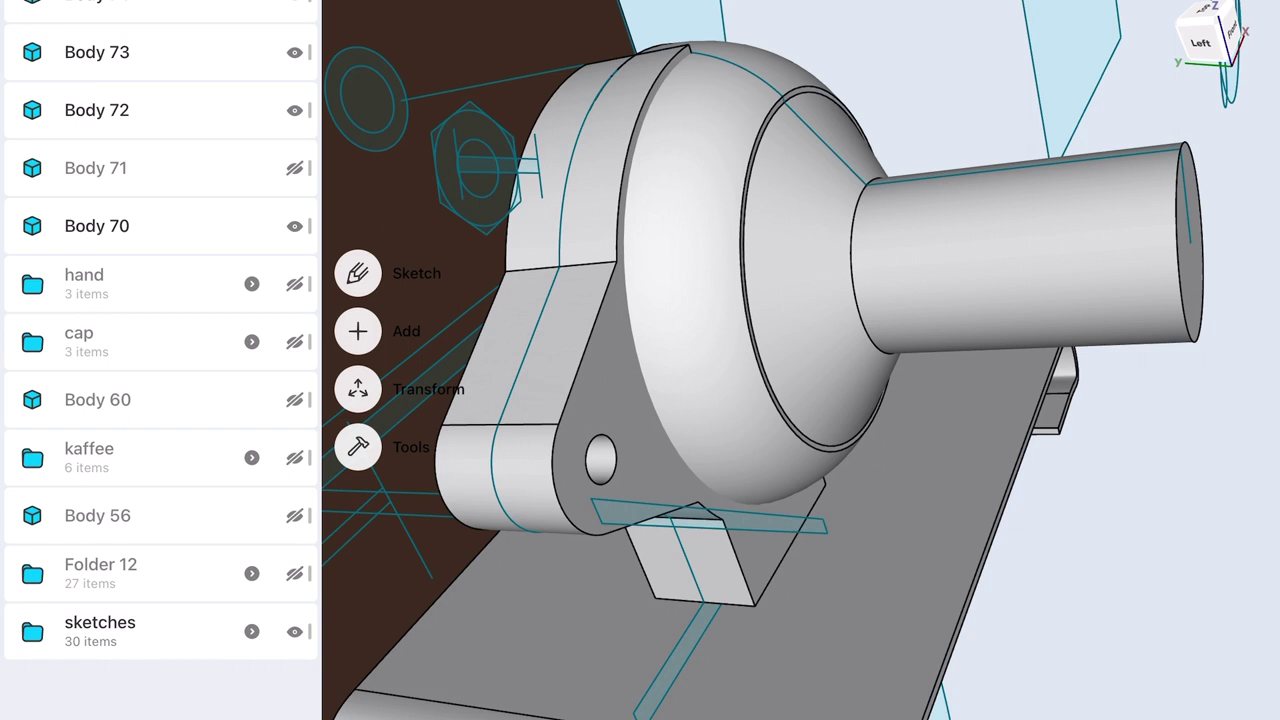
pyautogui.click(575, 165)
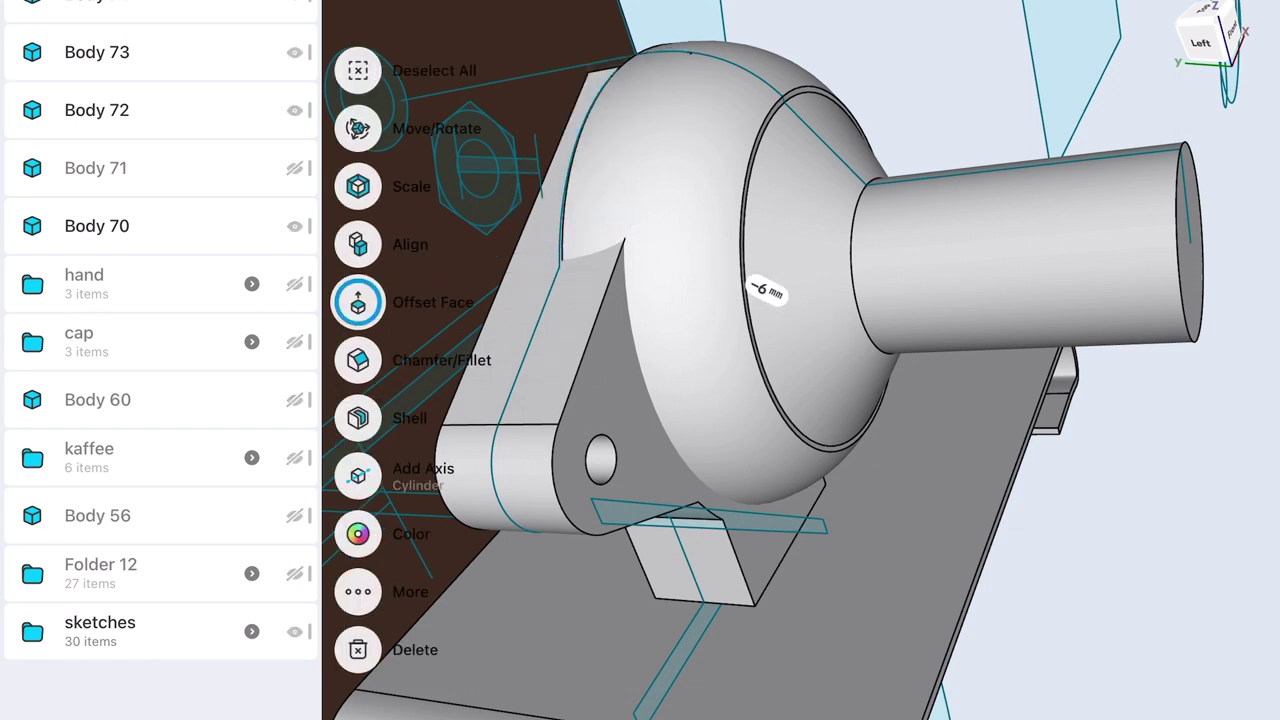
pyautogui.click(358, 591)
pyautogui.click(900, 250)
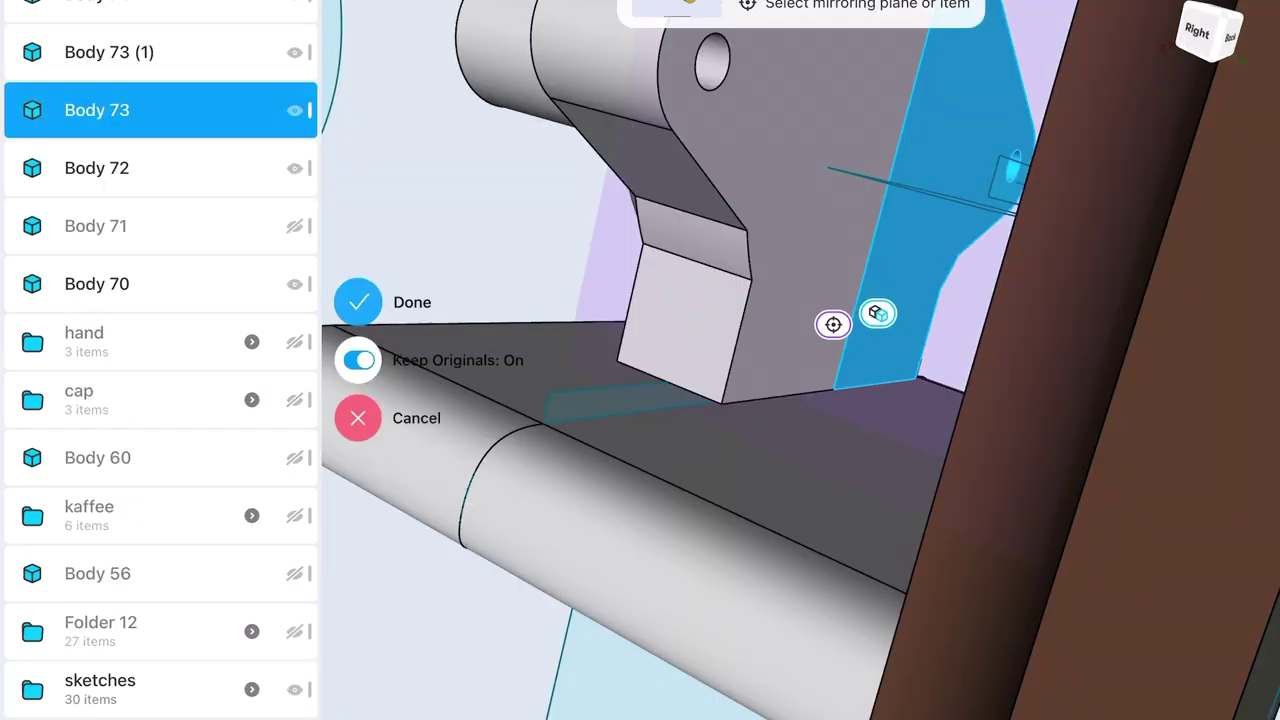
pyautogui.click(358, 301)
# - Start a boolean on the bracket bodies and extrude the lower box's side face
pyautogui.click(358, 449)
pyautogui.click(358, 360)
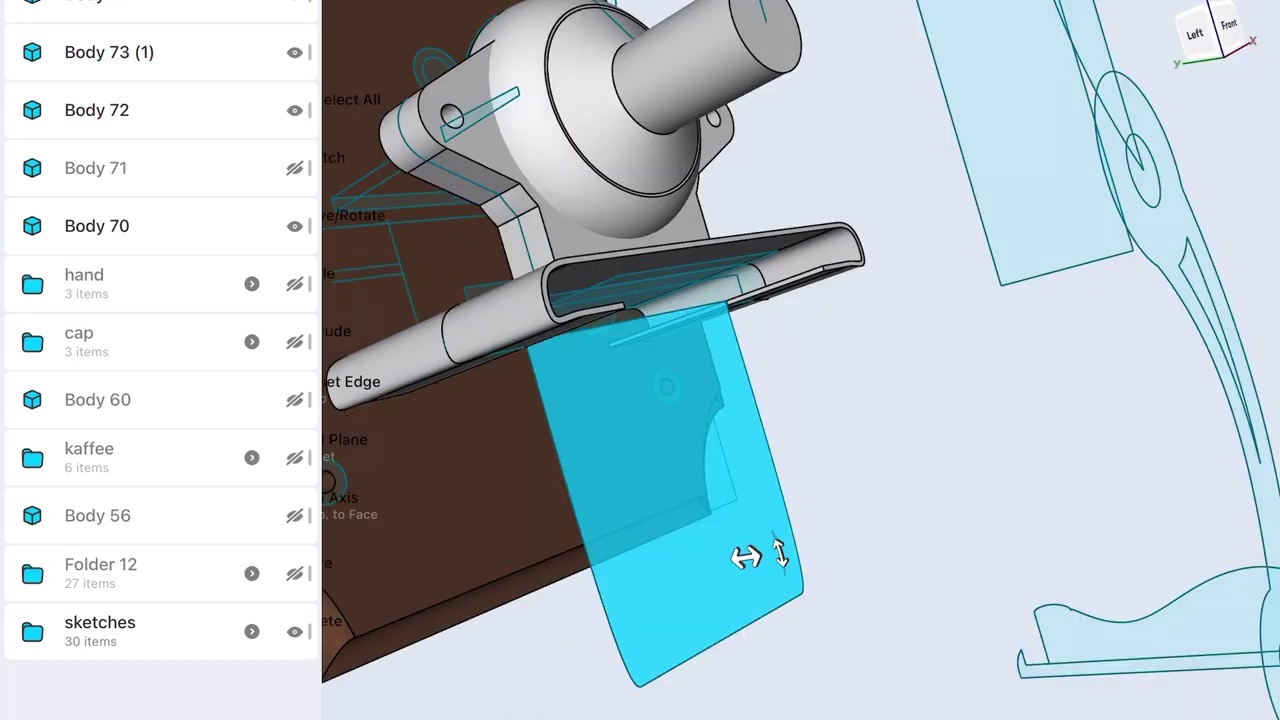
pyautogui.moveTo(754, 554); pyautogui.dragTo(971, 523)
# - Set the box extrusion to 52 mm and shift the box 25 mm sideways
pyautogui.click(860, 540)
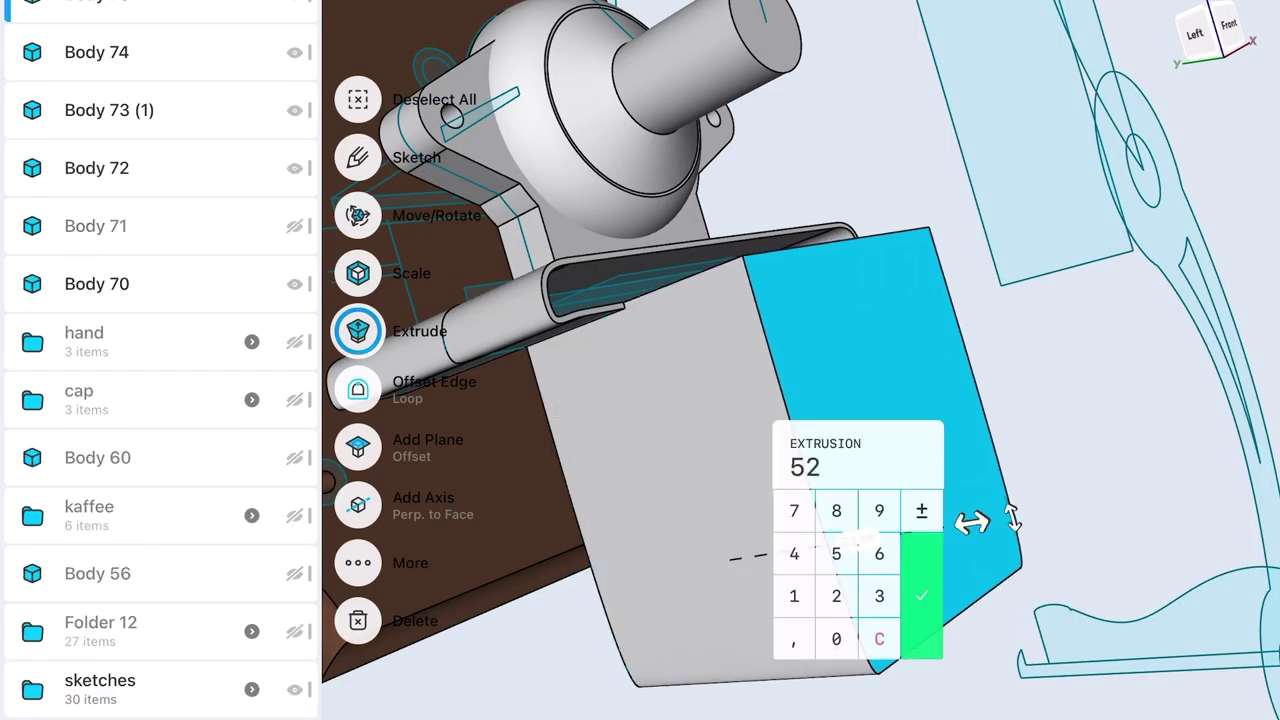
pyautogui.click(922, 610)
pyautogui.click(760, 450)
pyautogui.moveTo(830, 443)
pyautogui.mouseDown()
pyautogui.moveTo(742, 451)
pyautogui.moveTo(727, 465)
pyautogui.mouseUp()
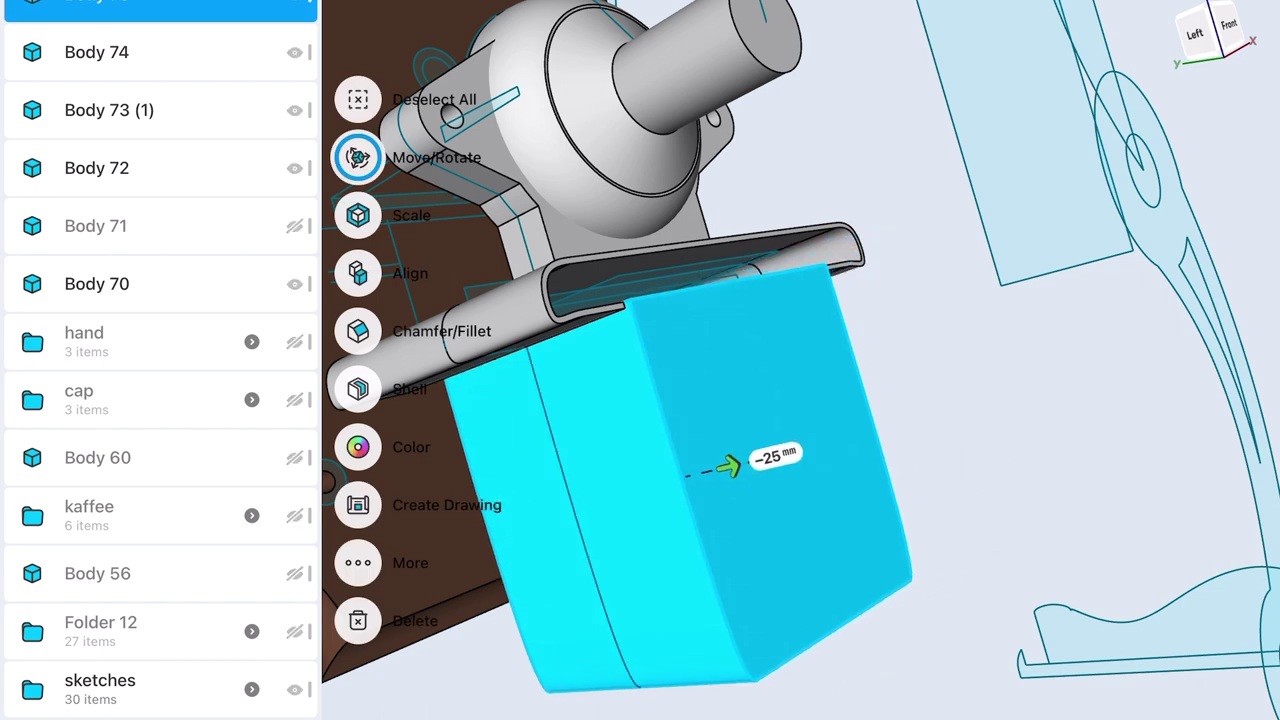
pyautogui.click(1000, 450)
# - Rotate the box body to 78°, then start an Intersect with it and cancel it
pyautogui.moveTo(1000, 450); pyautogui.dragTo(960, 380)
pyautogui.click(671, 514)
pyautogui.moveTo(860, 540)
pyautogui.mouseDown()
pyautogui.moveTo(849, 449)
pyautogui.moveTo(894, 437)
pyautogui.mouseUp()
pyautogui.click(1000, 450)
pyautogui.click(358, 447)
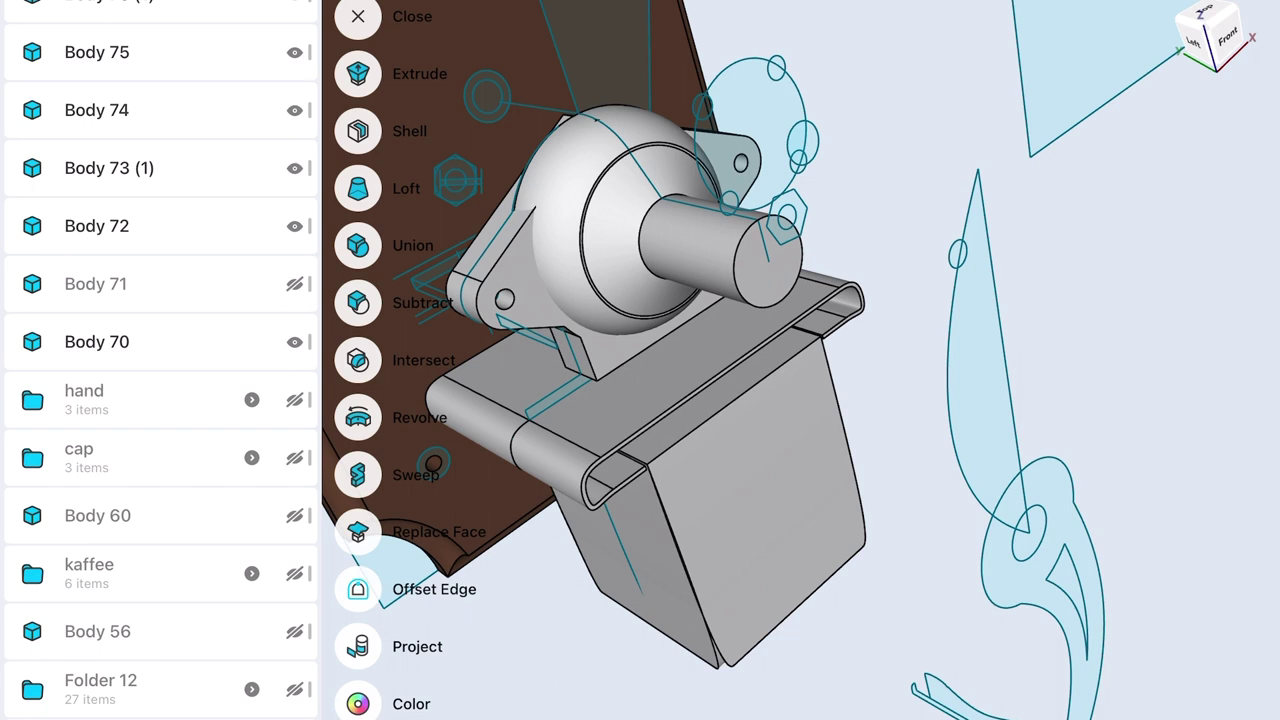
pyautogui.click(358, 360)
pyautogui.click(709, 651)
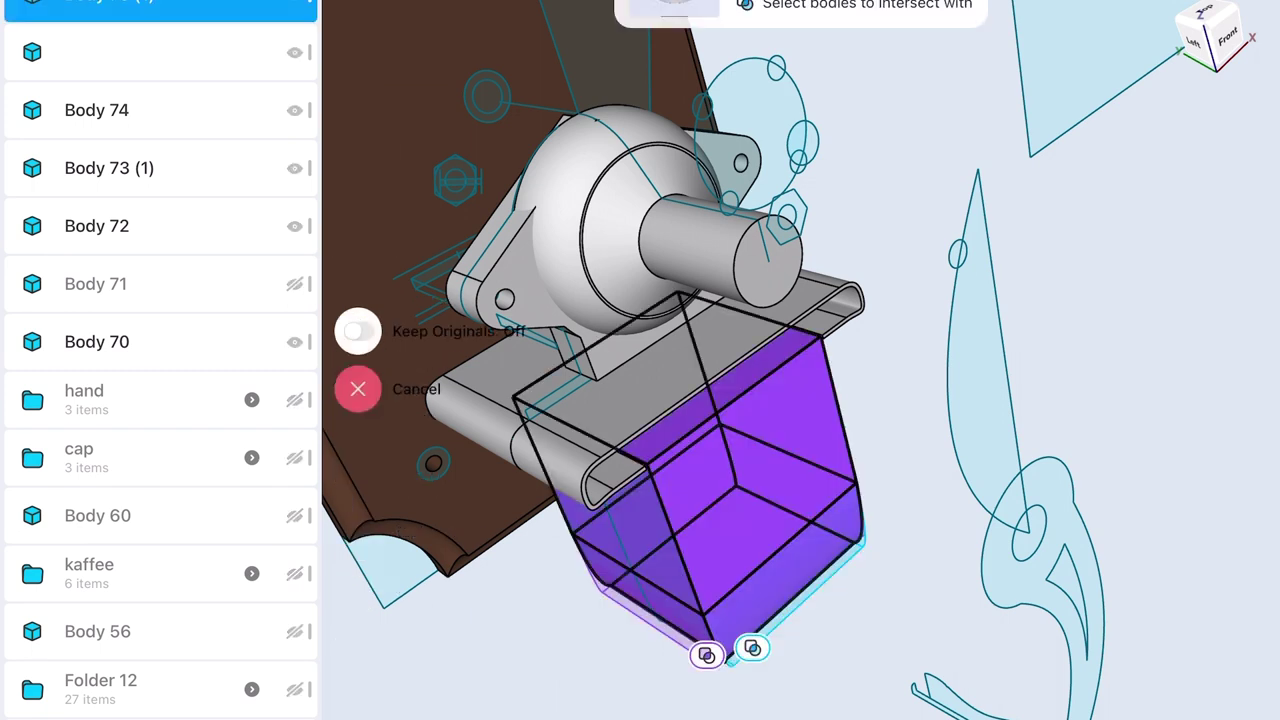
pyautogui.click(351, 383)
# - Extrude the plank's lip face about 60 mm into a shelf and move it back 21 mm
pyautogui.scroll(5, 680, 400)
pyautogui.click(670, 262)
pyautogui.moveTo(653, 262); pyautogui.dragTo(1030, 265)
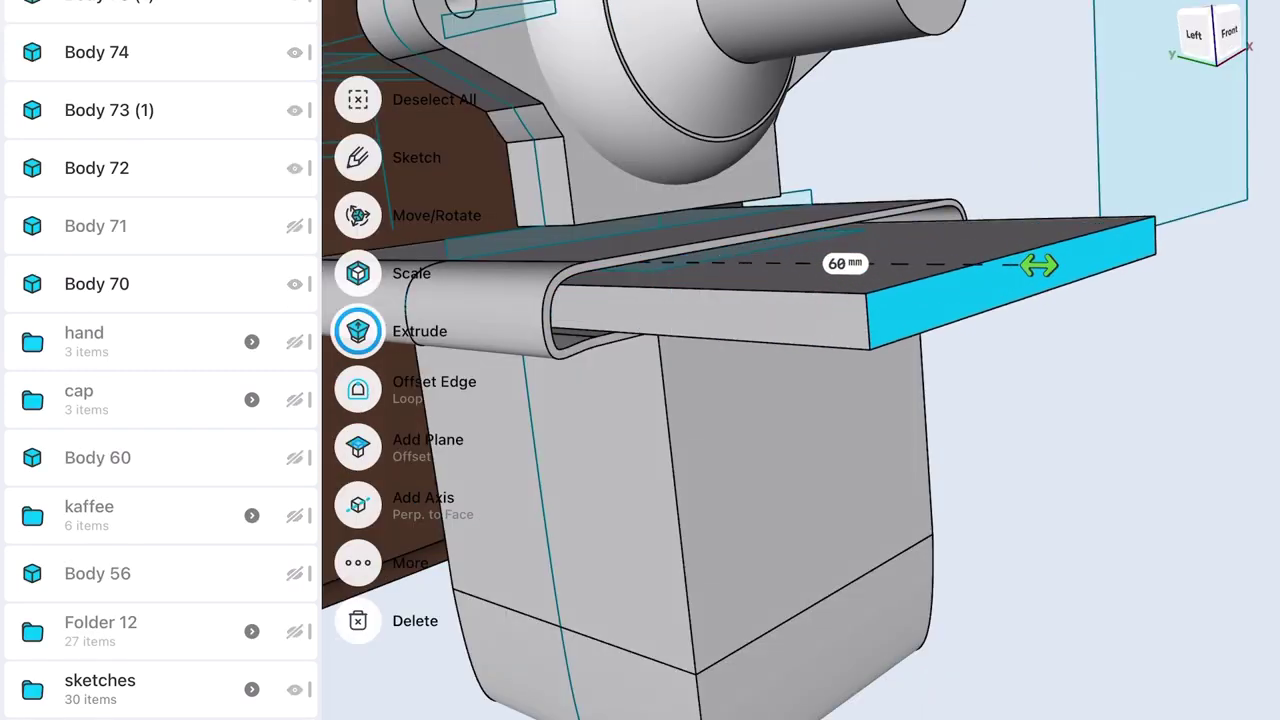
pyautogui.click(800, 300)
pyautogui.click(358, 157)
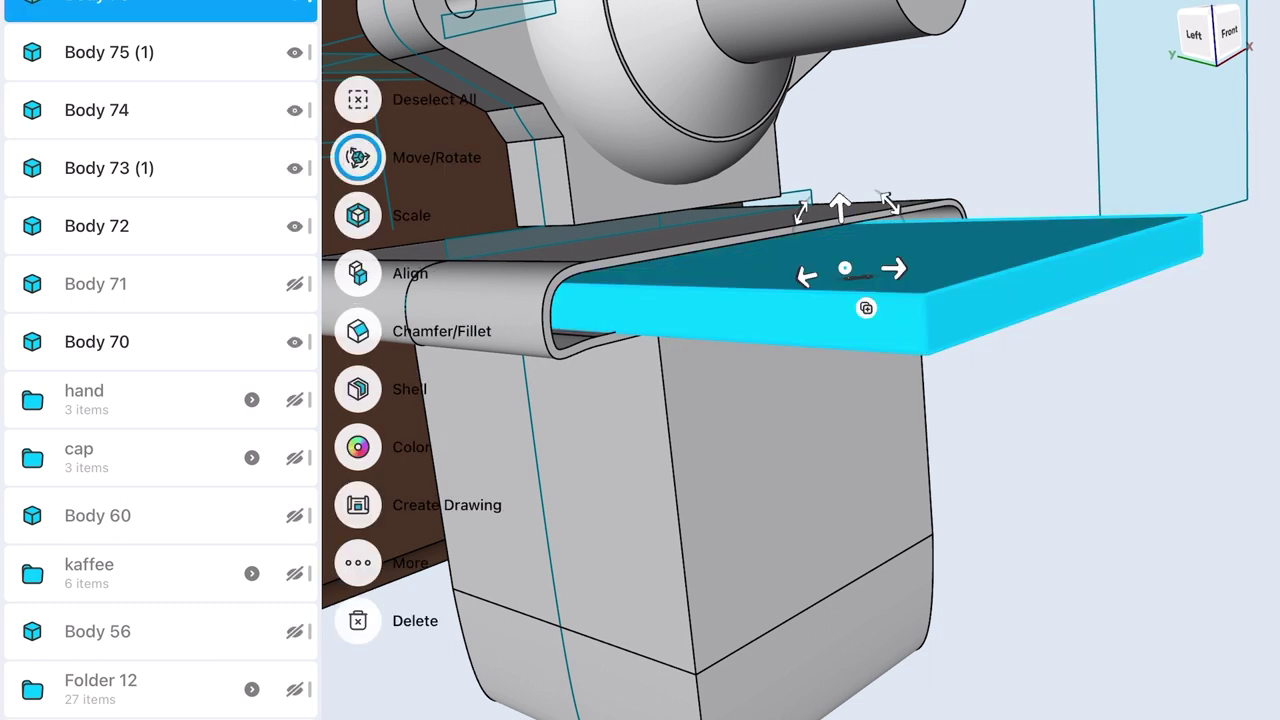
pyautogui.moveTo(880, 266); pyautogui.dragTo(768, 266)
pyautogui.click(1000, 450)
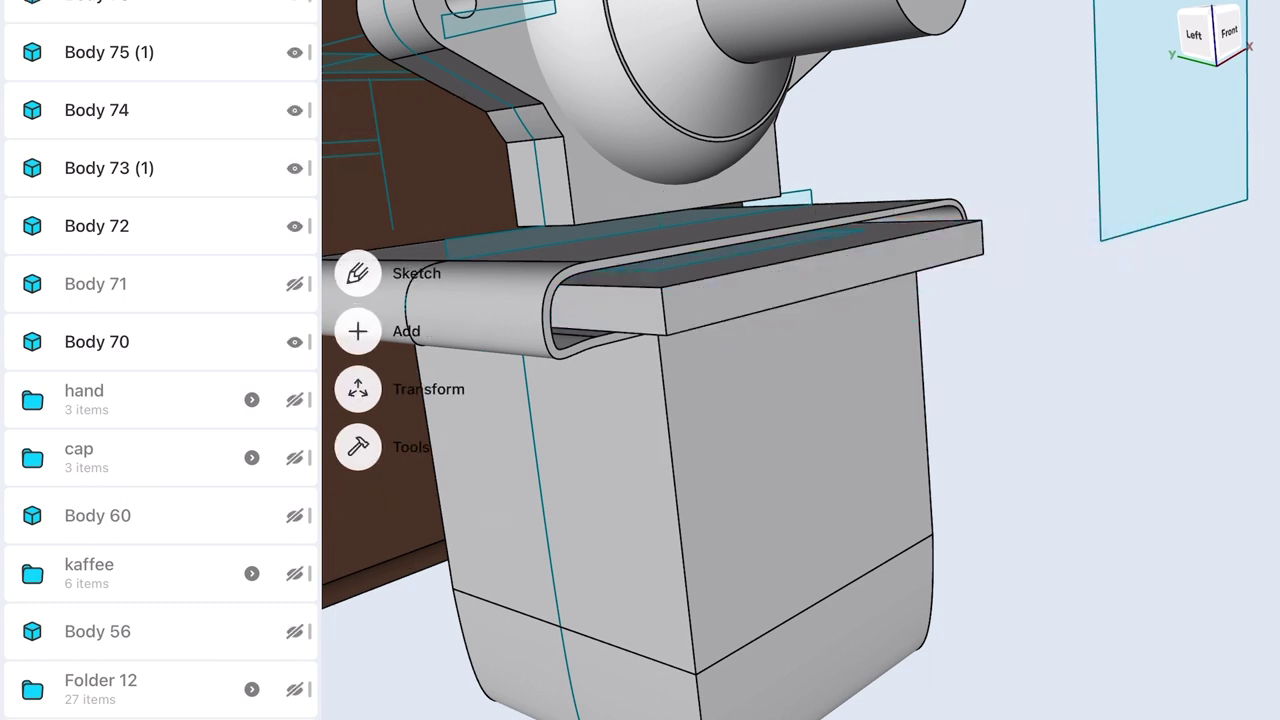
# - Union the shelf with the plank, then nudge the front box body 8 mm
pyautogui.click(357, 446)
pyautogui.click(357, 246)
pyautogui.click(376, 337)
pyautogui.click(823, 449)
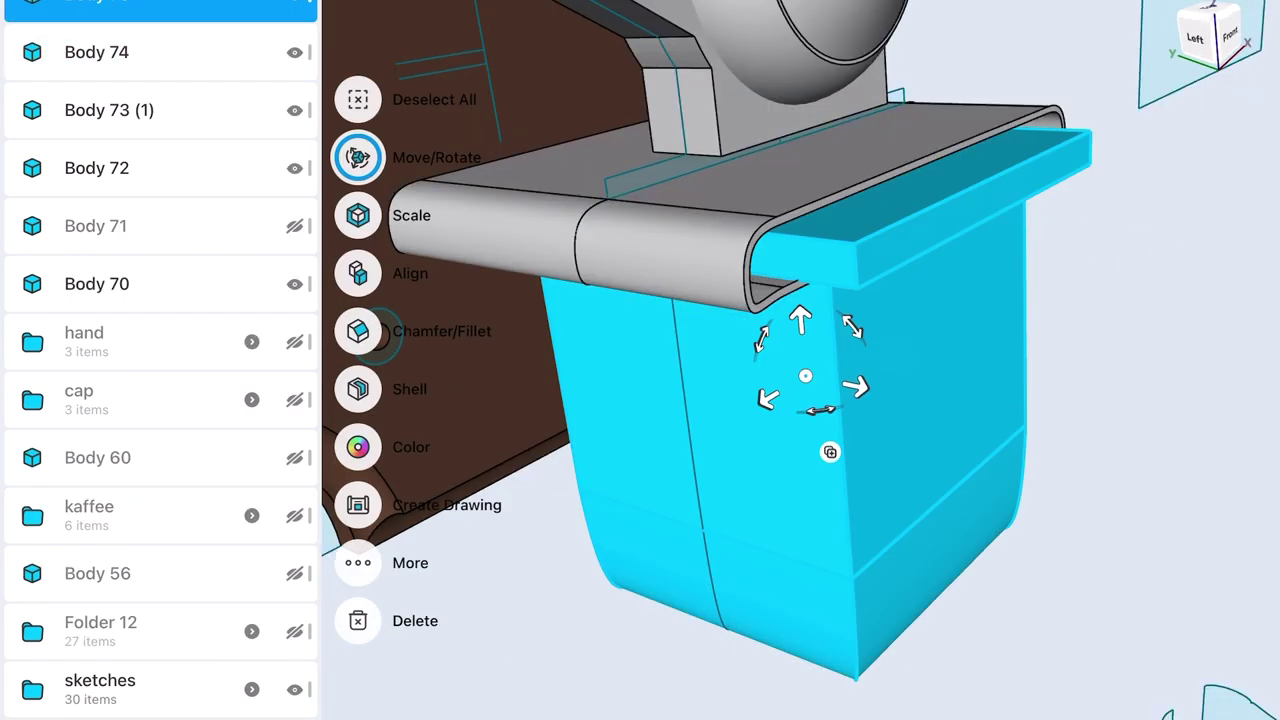
pyautogui.moveTo(845, 378); pyautogui.dragTo(815, 378)
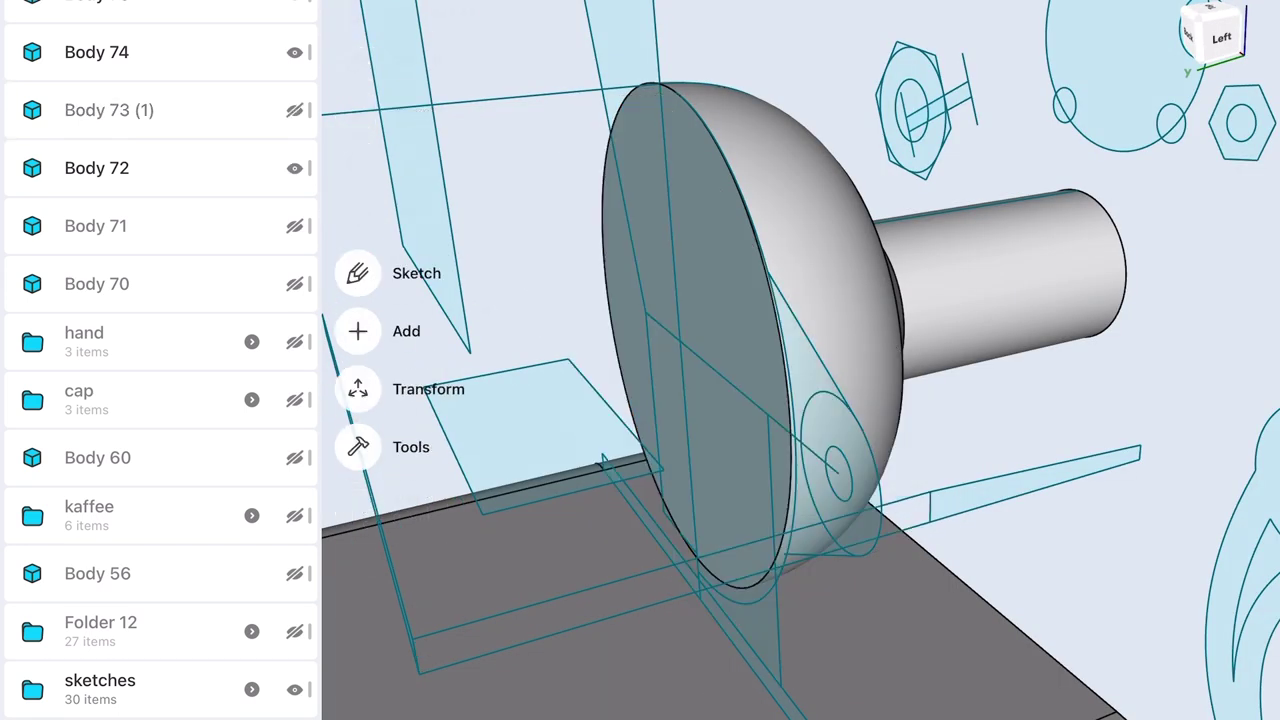
# - Extrude the housing's rear face by -30.5 mm
pyautogui.click(700, 400)
pyautogui.moveTo(1000, 450); pyautogui.dragTo(600, 450)
pyautogui.click(800, 280)
pyautogui.click(1000, 600)
pyautogui.moveTo(779, 480); pyautogui.dragTo(1000, 537)
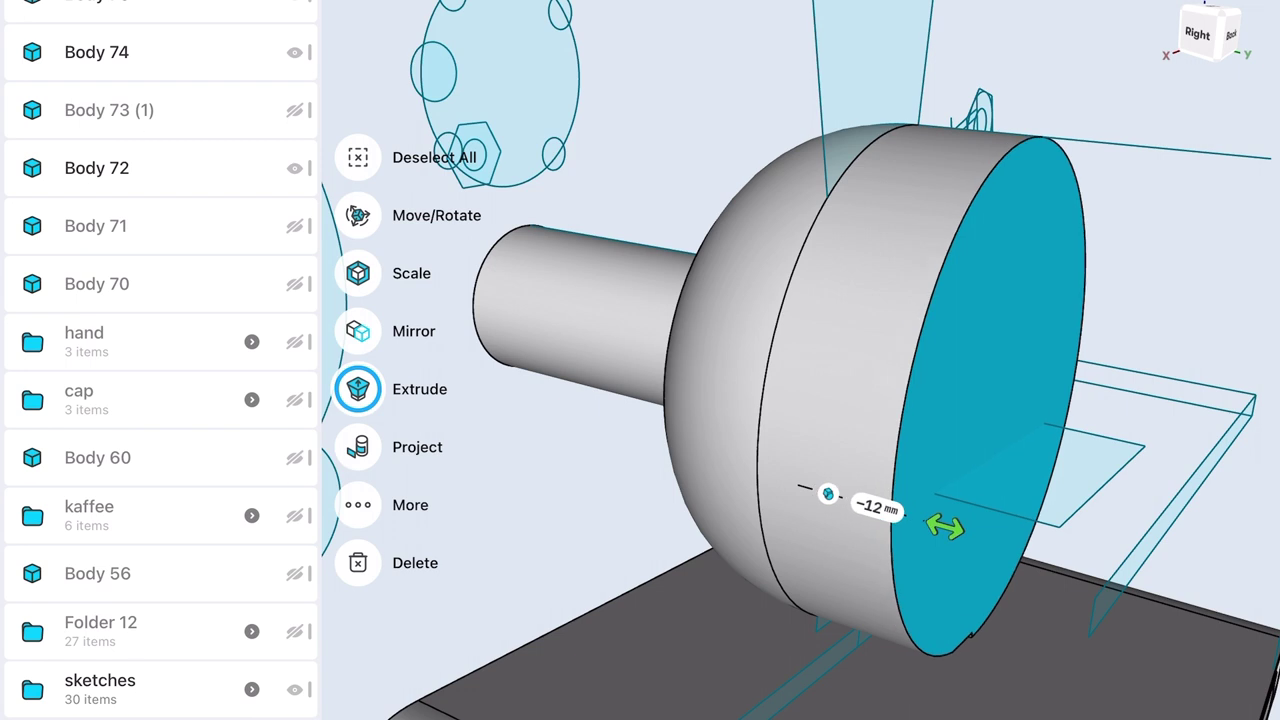
pyautogui.click(908, 514)
pyautogui.click(884, 614)
pyautogui.click(842, 614)
pyautogui.click(884, 528)
pyautogui.click(969, 571)
# - Offset the support block's face inward by 4 mm
pyautogui.moveTo(1000, 450)
pyautogui.mouseDown()
pyautogui.moveTo(850, 400)
pyautogui.moveTo(600, 400)
pyautogui.mouseUp()
pyautogui.click(586, 286)
pyautogui.moveTo(654, 194); pyautogui.dragTo(760, 129)
pyautogui.scroll(5, 640, 250)
pyautogui.click(695, 345)
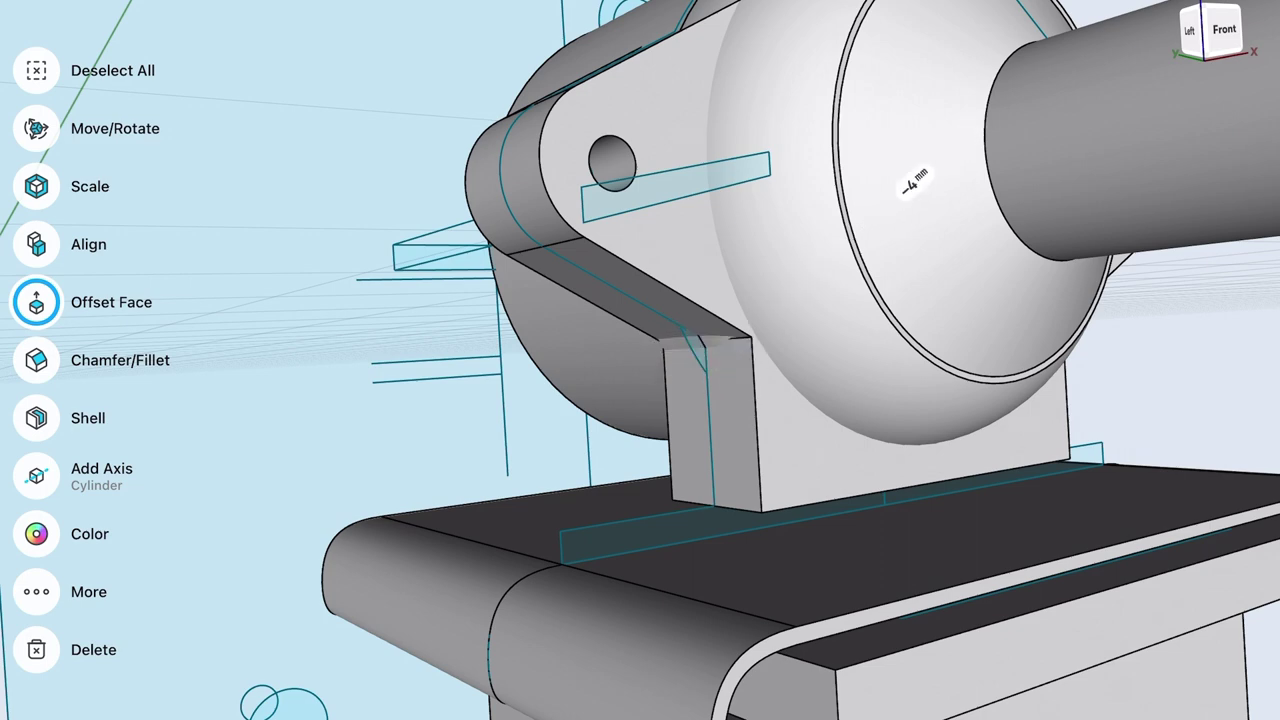
# - Run a boolean operation on the selected bodies and the cylinder
pyautogui.click(457, 466)
pyautogui.moveTo(900, 400); pyautogui.dragTo(600, 400)
pyautogui.click(40, 446)
pyautogui.click(90, 246)
pyautogui.click(560, 250)
# - Offset the support block's side face out to 29 mm
pyautogui.click(34, 297)
pyautogui.click(700, 350)
pyautogui.moveTo(640, 374); pyautogui.dragTo(490, 388)
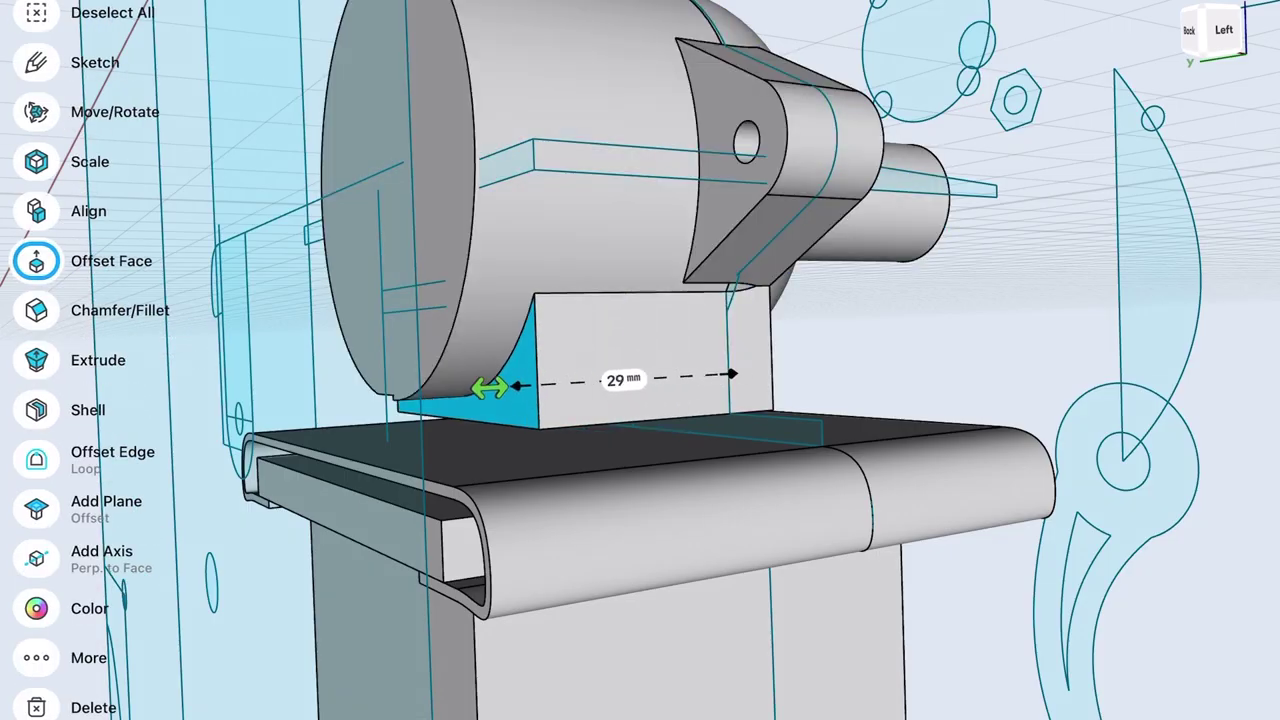
pyautogui.click(571, 409)
# - Extrude the thin plate on the plank by -41 mm
pyautogui.click(36, 360)
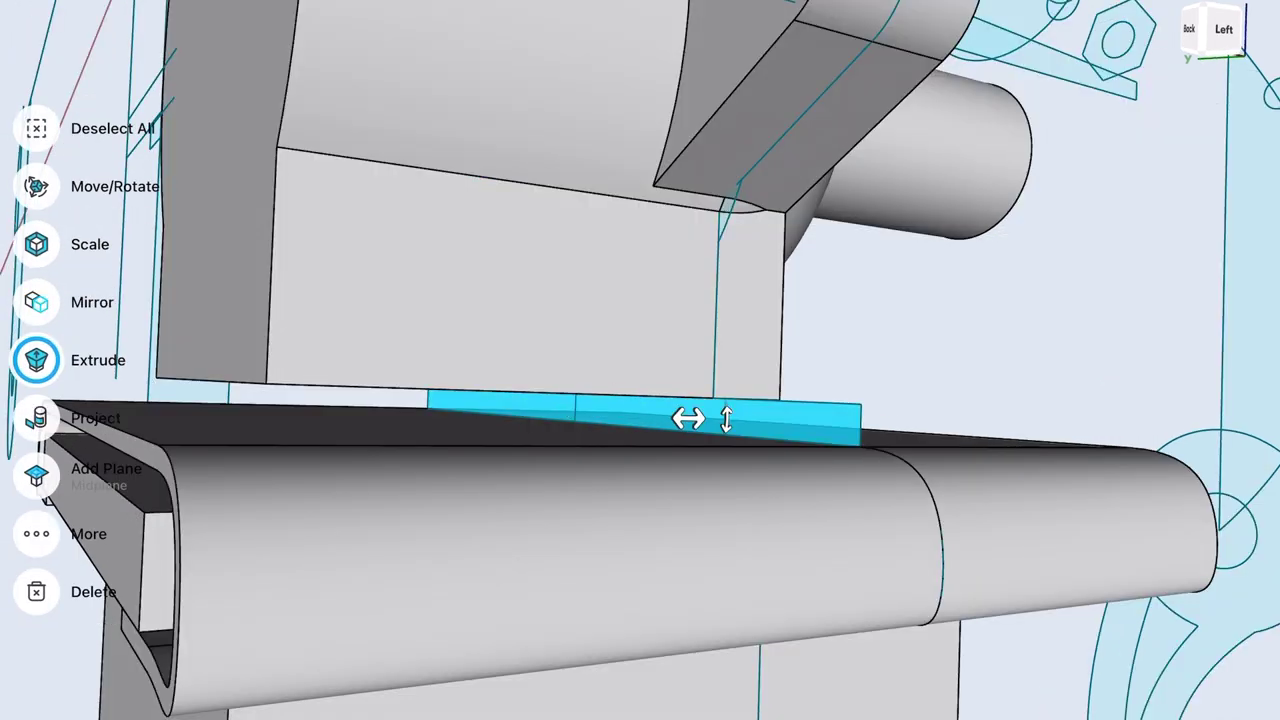
pyautogui.moveTo(400, 400); pyautogui.dragTo(300, 400)
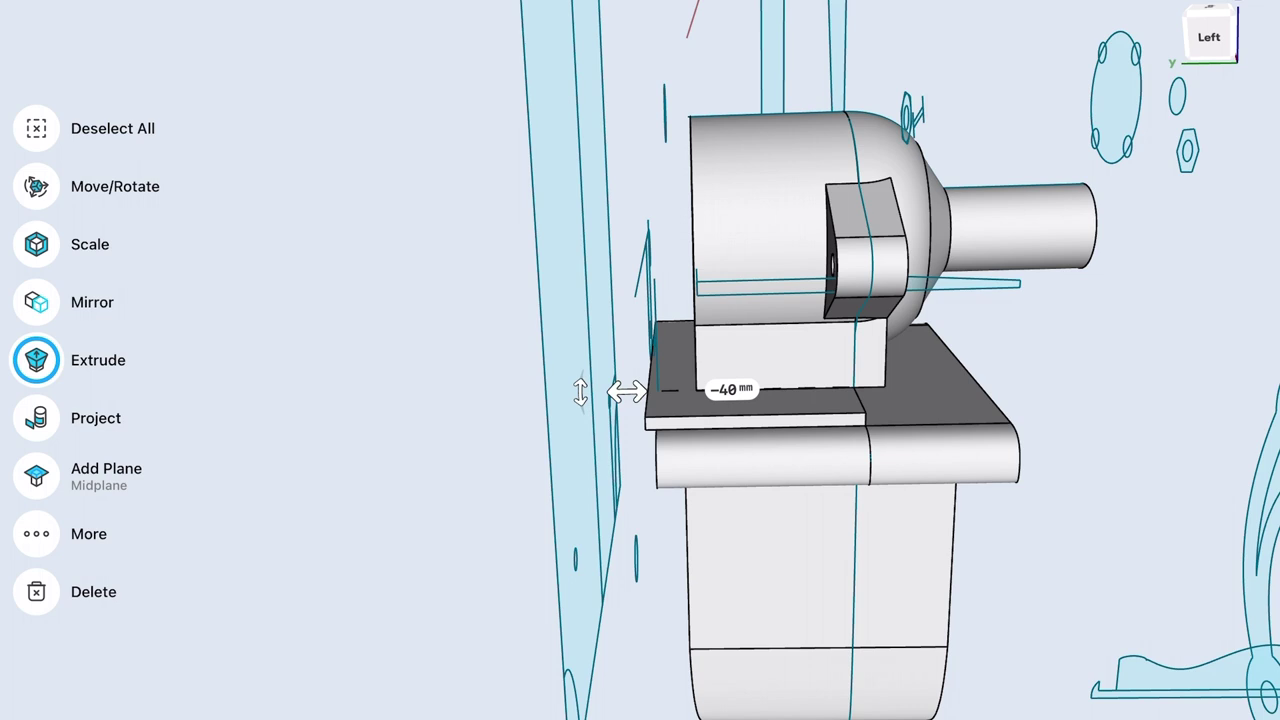
pyautogui.click(731, 398)
pyautogui.click(795, 454)
pyautogui.click(731, 398)
pyautogui.write('1')
pyautogui.click(795, 454)
pyautogui.click(1150, 600)
# - Extend the plate's end face outward to 25 mm
pyautogui.click(440, 375)
pyautogui.moveTo(523, 363); pyautogui.dragTo(785, 355)
pyautogui.moveTo(866, 350); pyautogui.dragTo(923, 378)
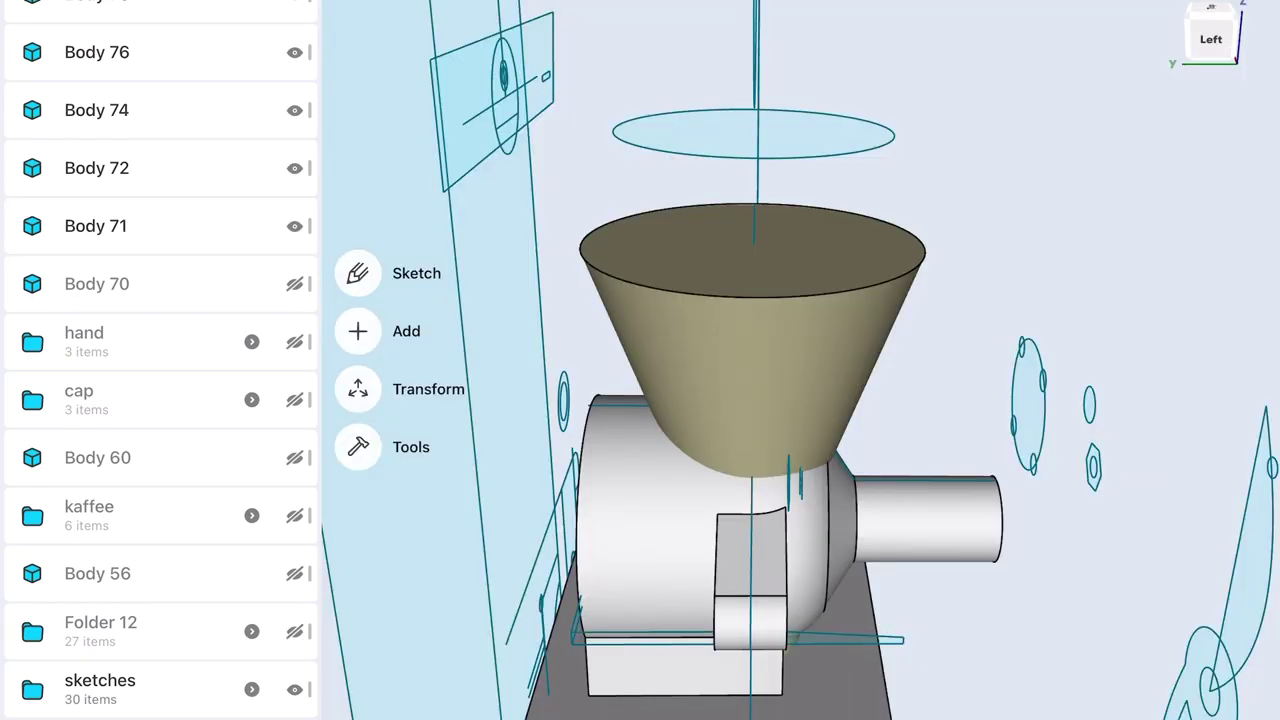
# - Scale the funnel hopper down to 83%
pyautogui.click(843, 386)
pyautogui.doubleClick(814, 400)
pyautogui.click(358, 215)
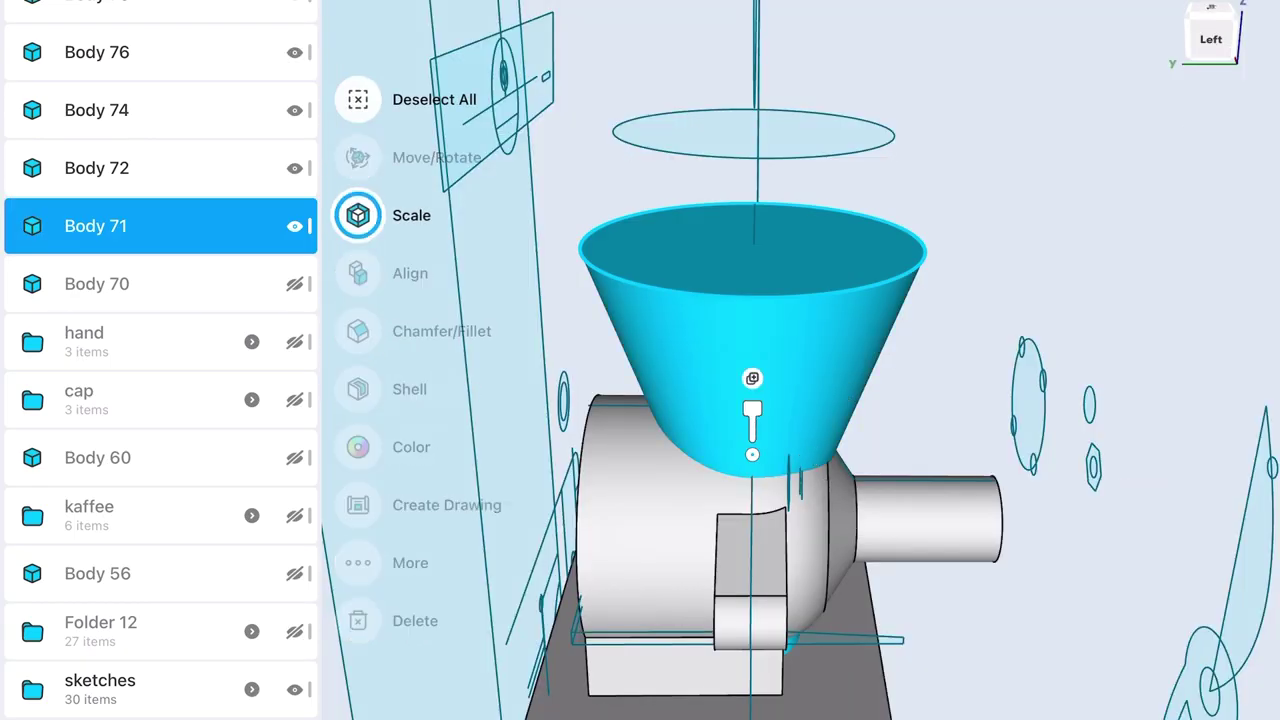
pyautogui.moveTo(752, 400); pyautogui.dragTo(752, 420)
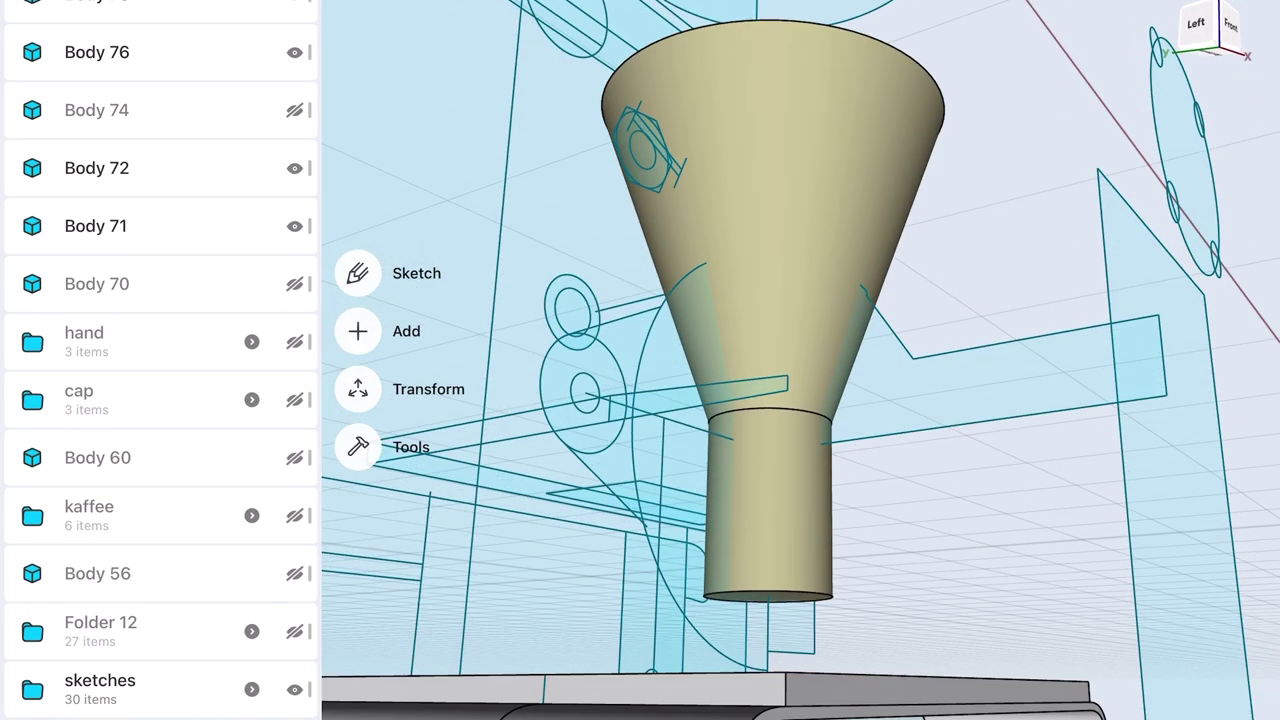
# - Widen the funnel spout and extrude its end longer
pyautogui.click(768, 500)
pyautogui.moveTo(771, 491); pyautogui.dragTo(794, 480)
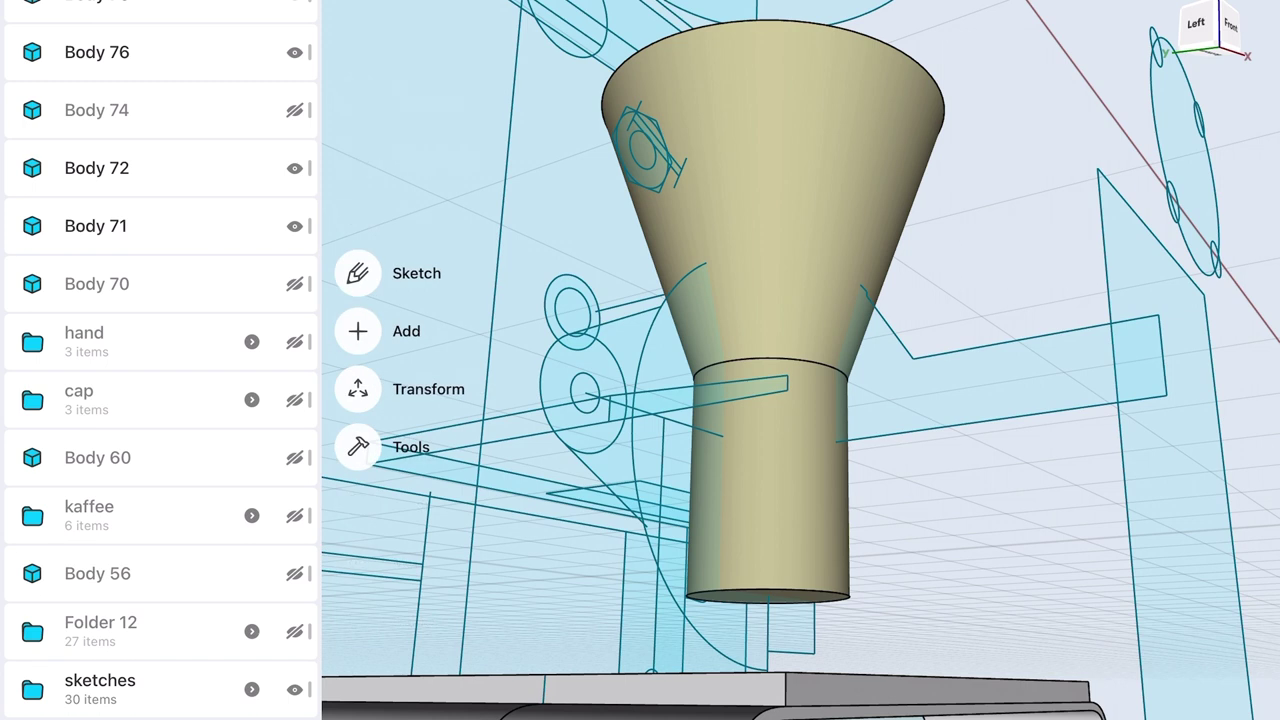
pyautogui.click(768, 560)
pyautogui.moveTo(846, 629); pyautogui.dragTo(846, 694)
# - Show hidden Body 74 and union Body 71, Body 74 and Body 72
pyautogui.click(294, 110)
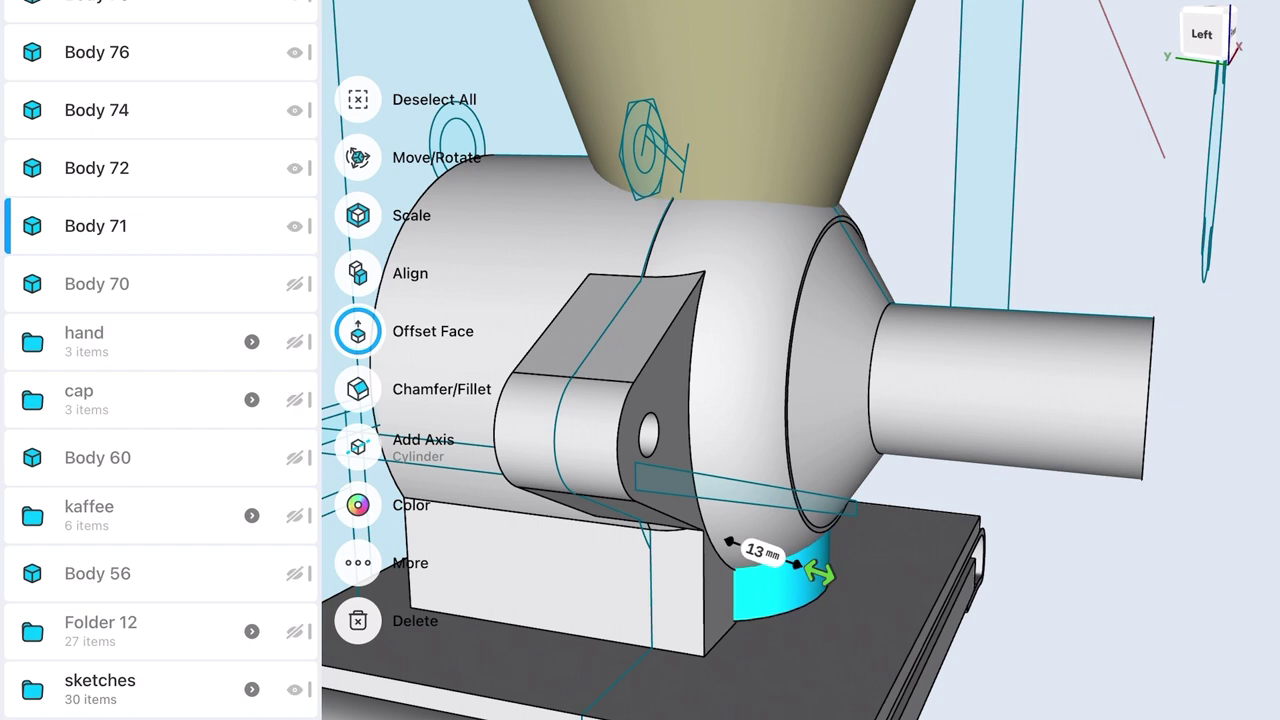
pyautogui.click(357, 446)
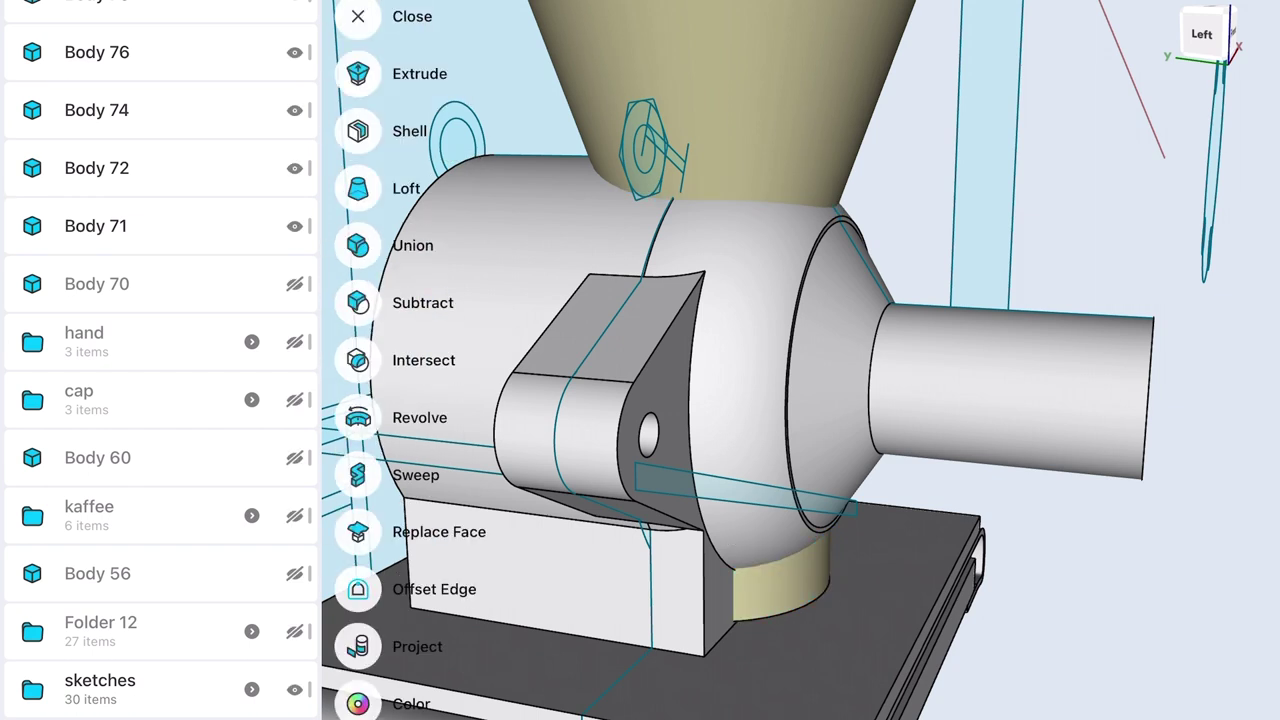
pyautogui.click(357, 245)
pyautogui.click(96, 226)
pyautogui.click(96, 110)
pyautogui.click(96, 168)
pyautogui.click(354, 297)
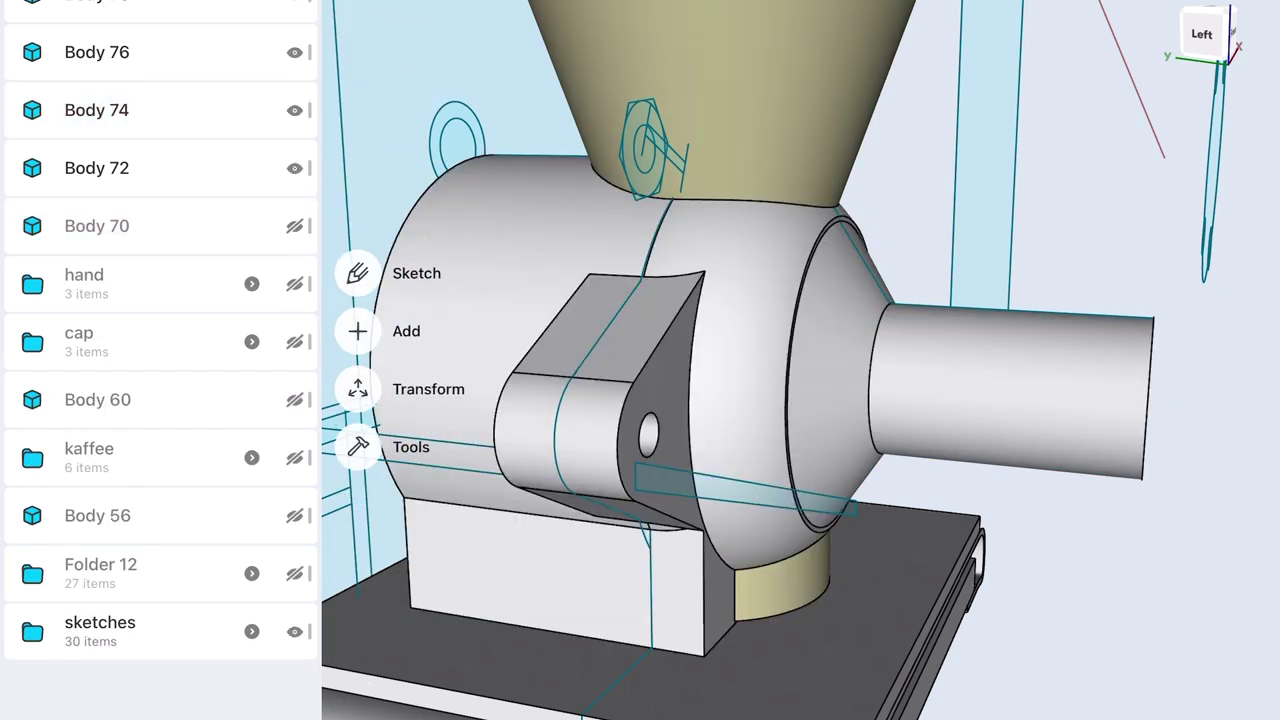
# - Union the base body and another body into the housing
pyautogui.click(684, 648)
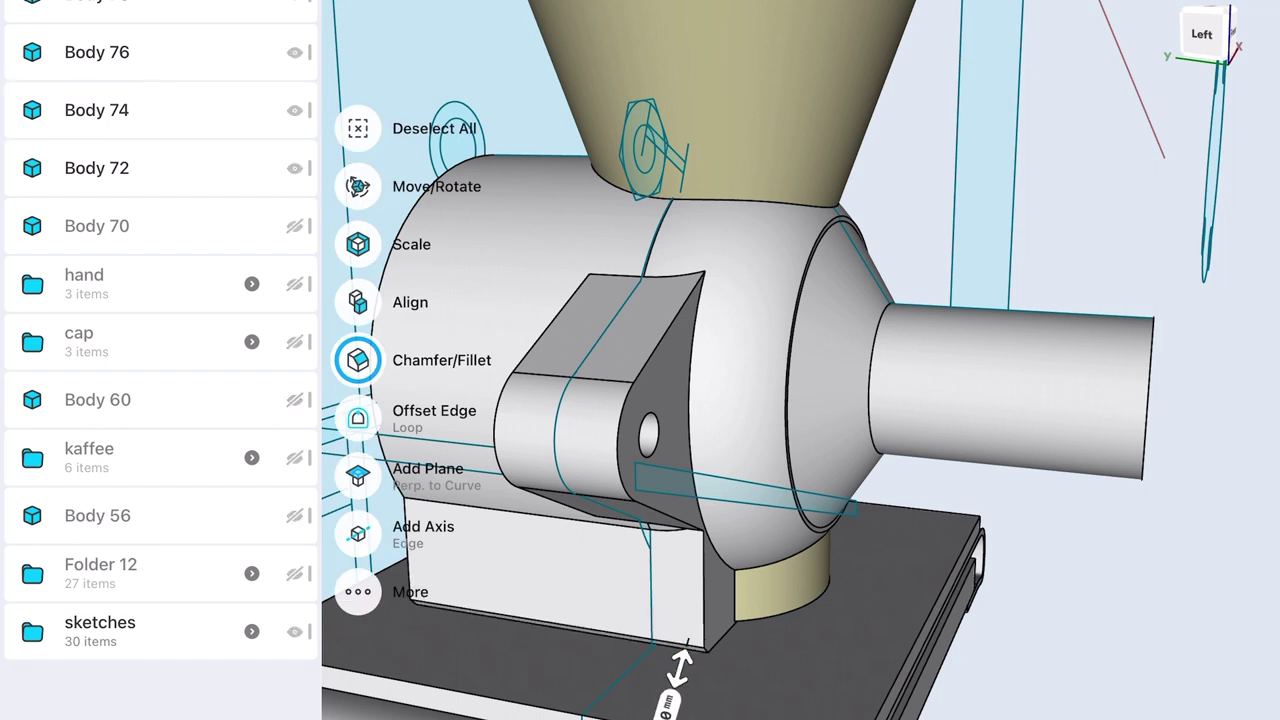
pyautogui.click(357, 128)
pyautogui.click(357, 449)
pyautogui.click(357, 246)
pyautogui.click(96, 110)
pyautogui.click(96, 8)
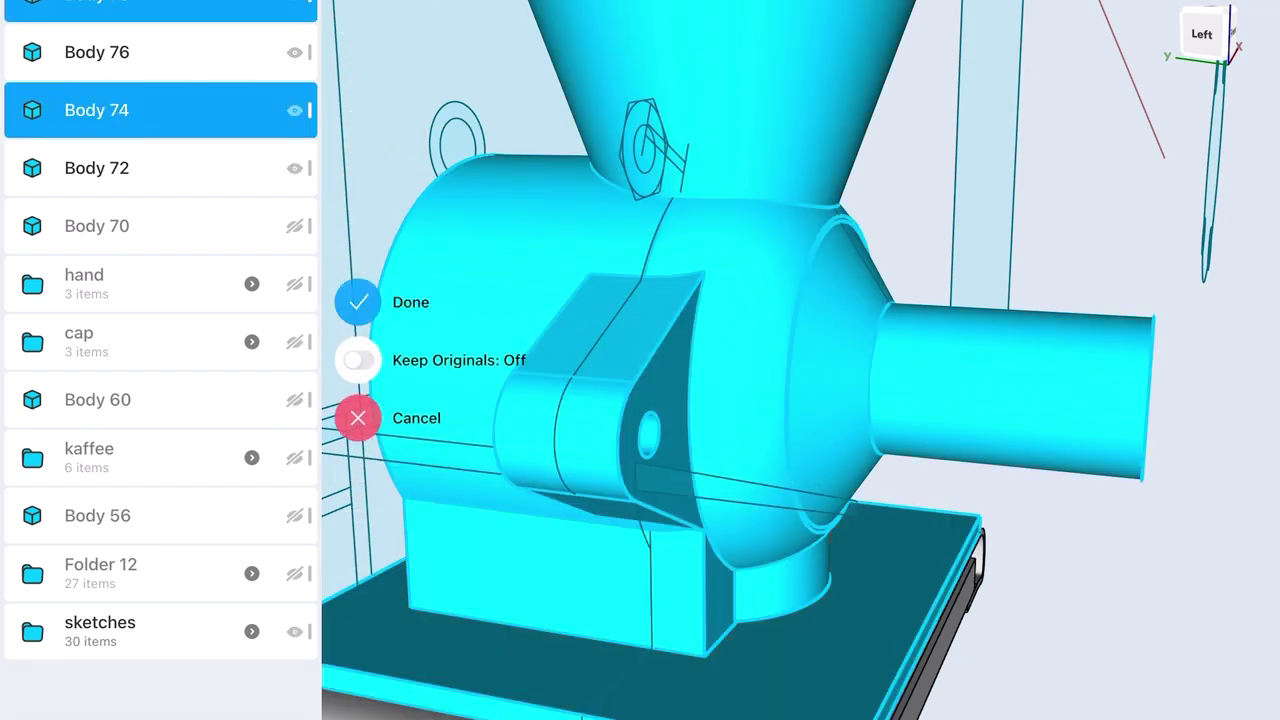
pyautogui.click(358, 302)
# - Colour the merged housing body beige
pyautogui.click(550, 580)
pyautogui.click(358, 447)
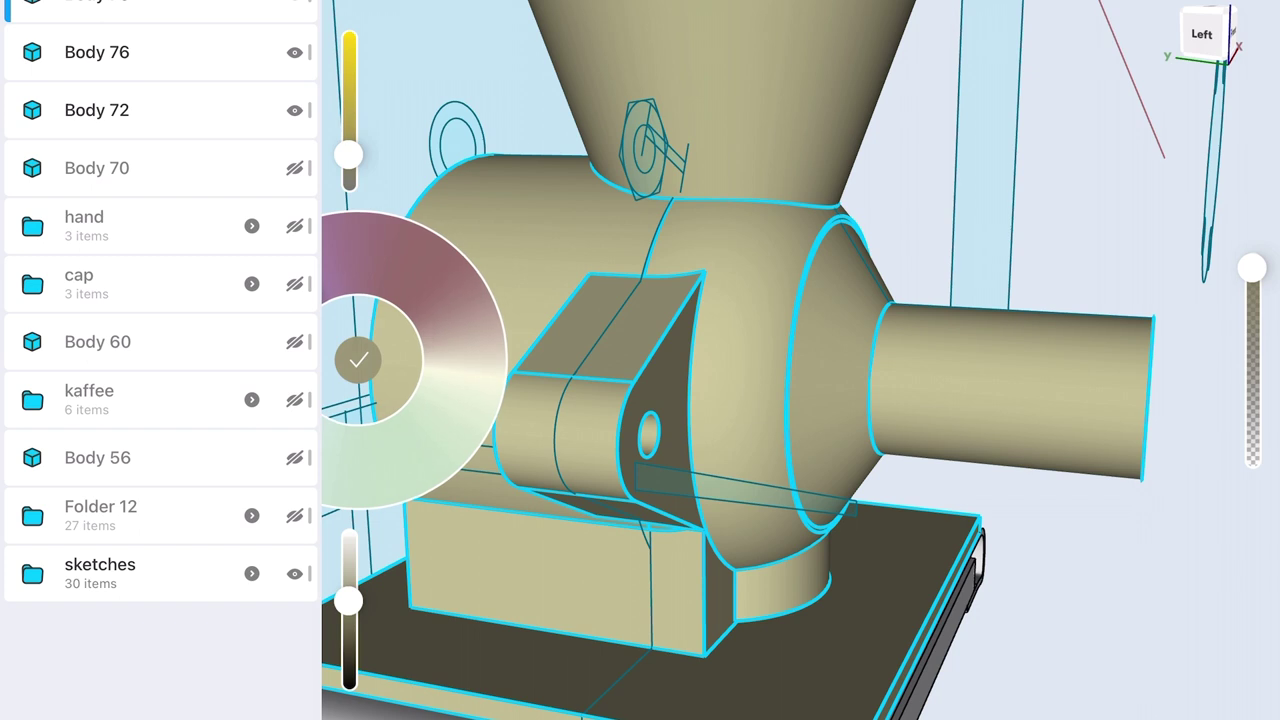
pyautogui.click(1100, 620)
pyautogui.click(655, 628)
pyautogui.click(358, 360)
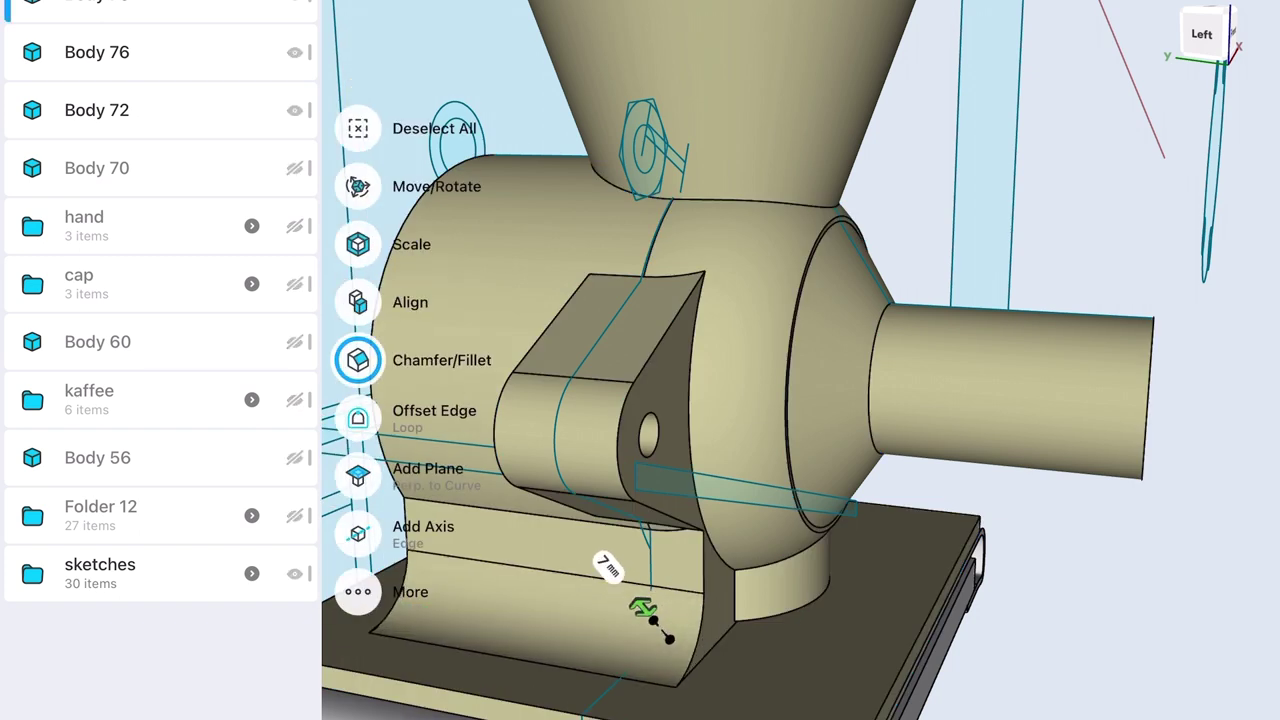
# - Fillet the bracket's lower edge at 8 mm
pyautogui.moveTo(1050, 620); pyautogui.dragTo(750, 600, button='middle')
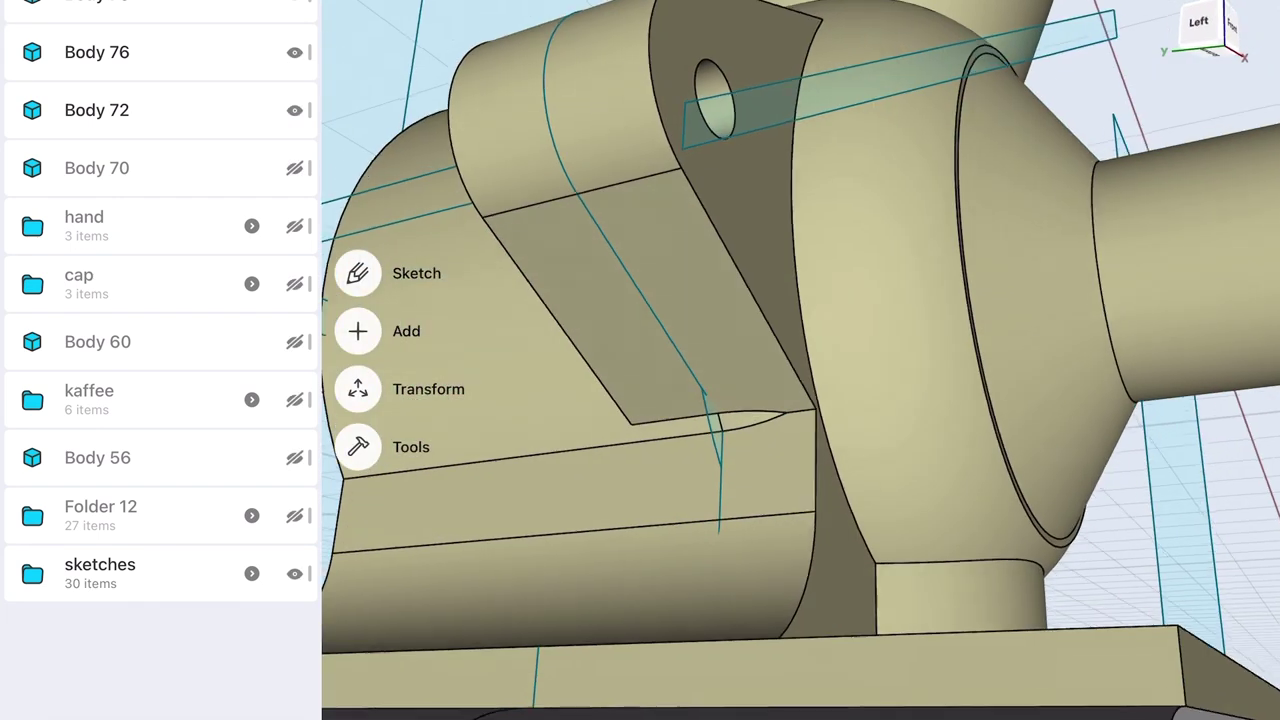
pyautogui.moveTo(794, 412); pyautogui.dragTo(732, 455)
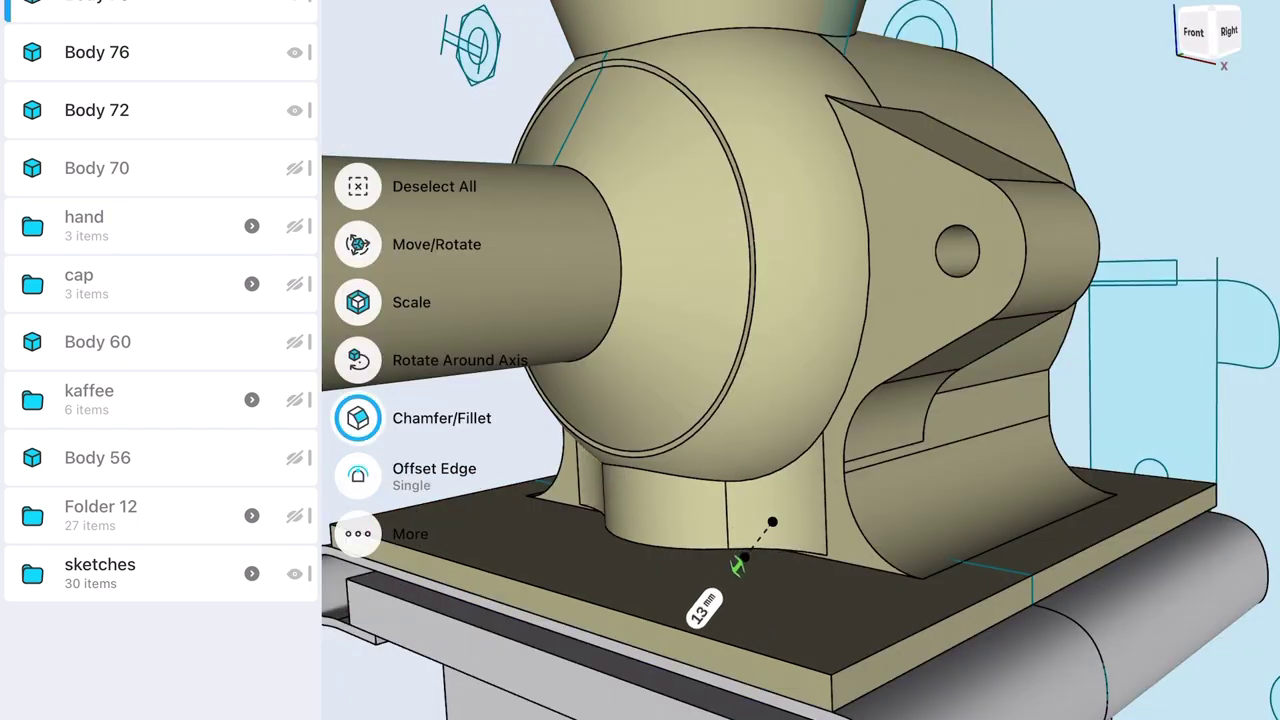
pyautogui.moveTo(738, 566); pyautogui.dragTo(752, 543)
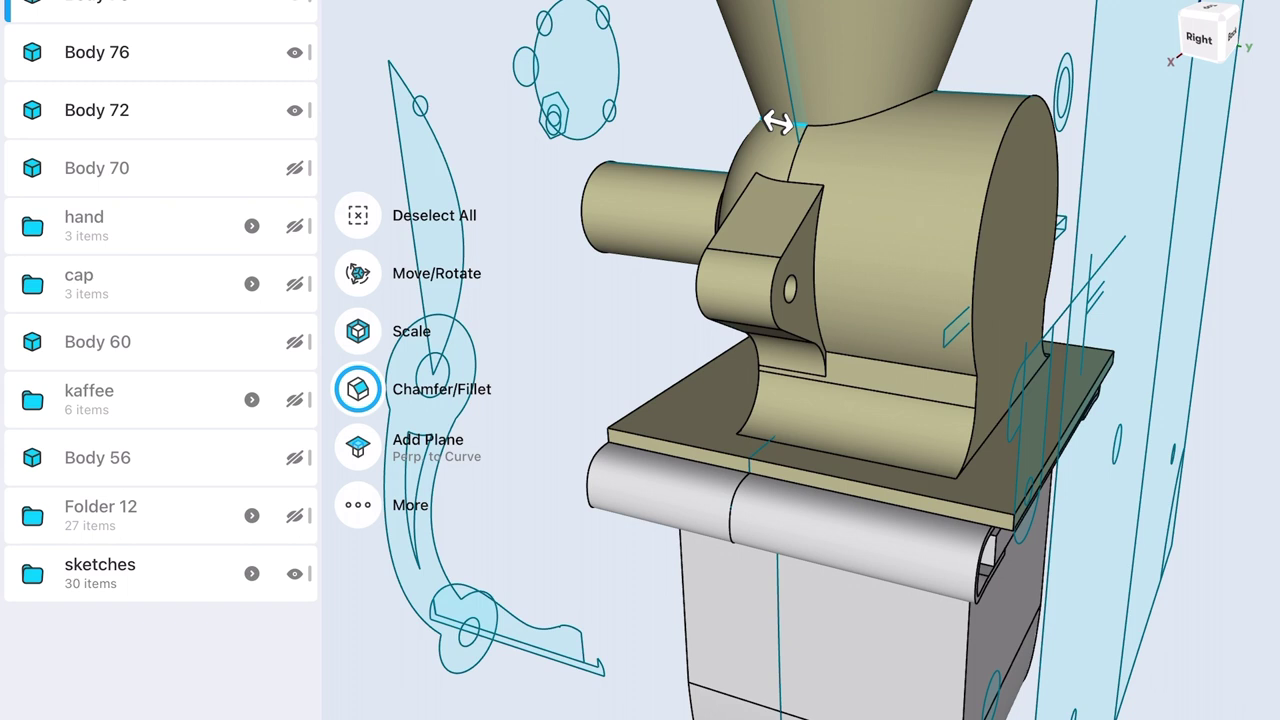
pyautogui.click(771, 123)
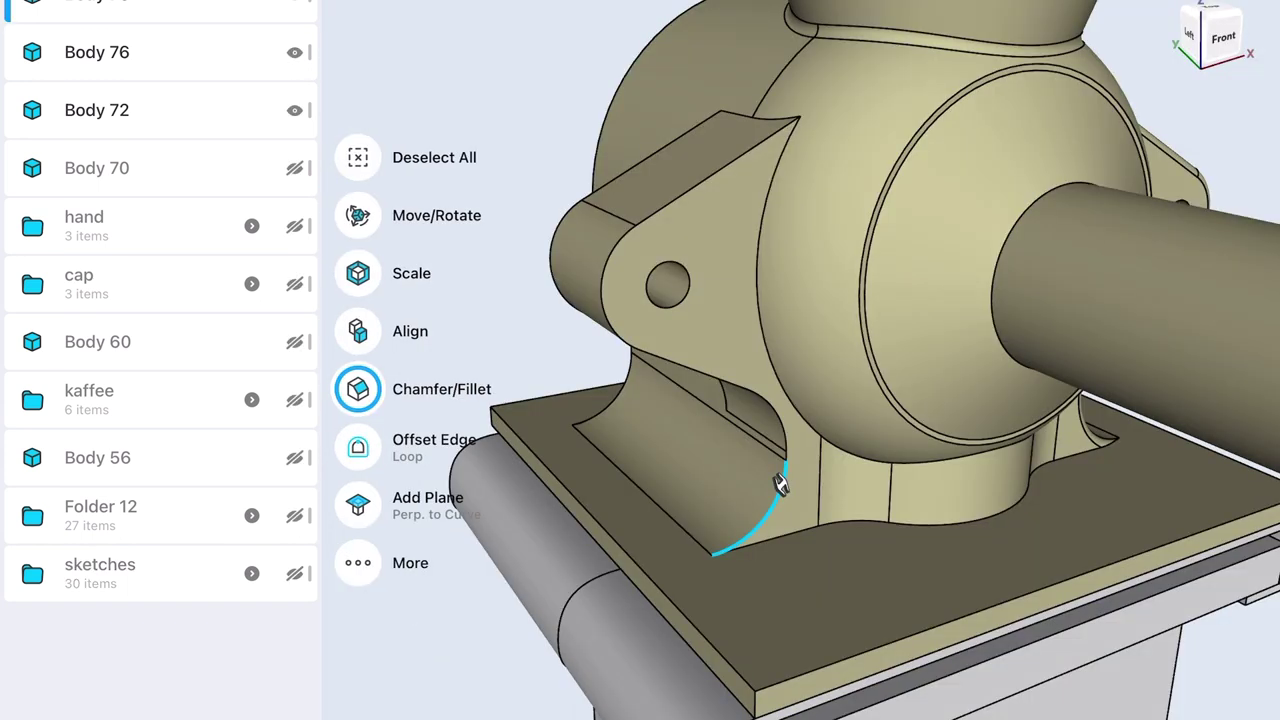
# - Fillet the base's curved edge and upper arc edge at 1 mm
pyautogui.click(680, 414)
pyautogui.click(629, 343)
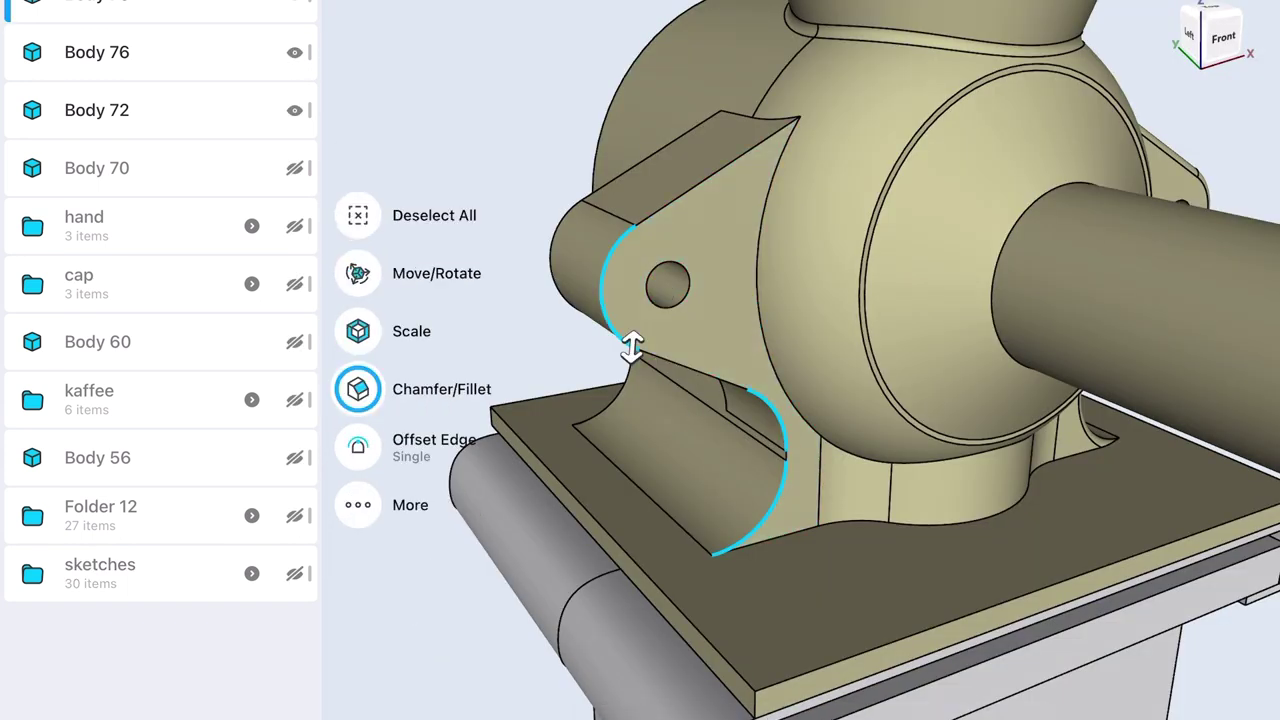
pyautogui.click(680, 194)
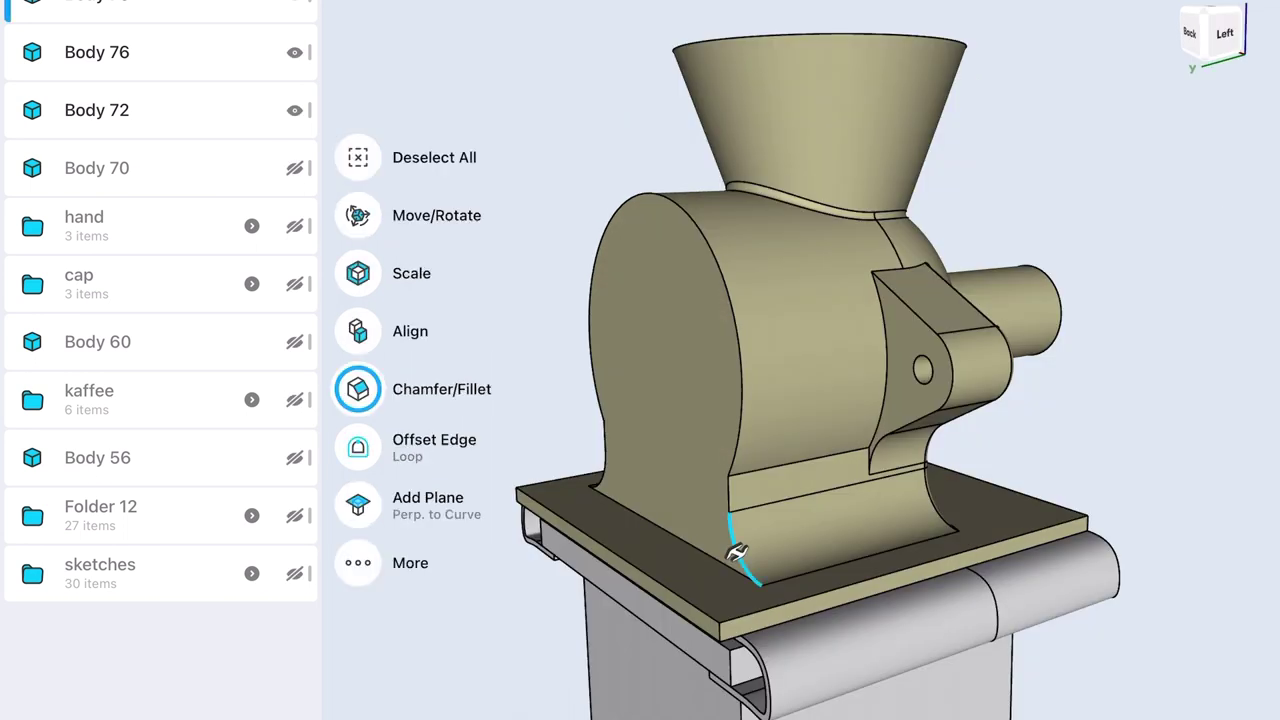
pyautogui.click(603, 478)
pyautogui.write('1')
# - Fillet the side edge and give the bracket's curved edge a large fillet
pyautogui.click(663, 486)
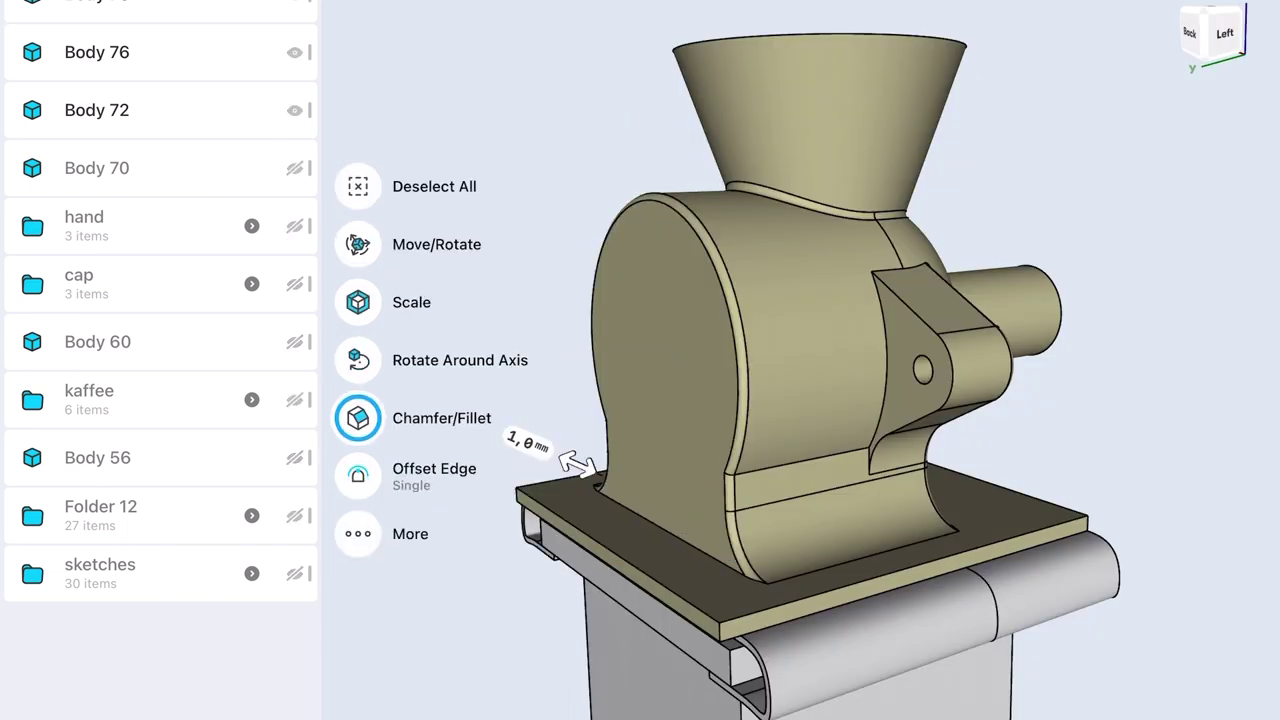
pyautogui.click(950, 375)
pyautogui.moveTo(876, 445); pyautogui.dragTo(977, 408)
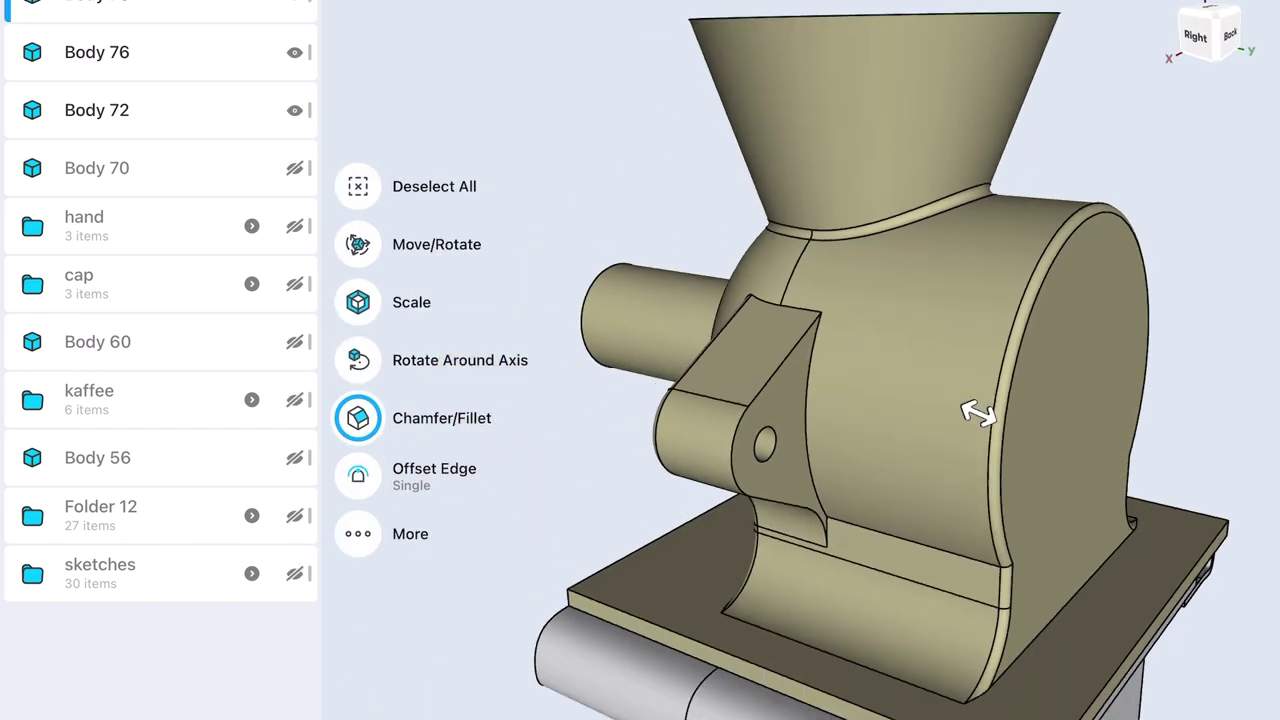
pyautogui.click(757, 430)
pyautogui.click(798, 506)
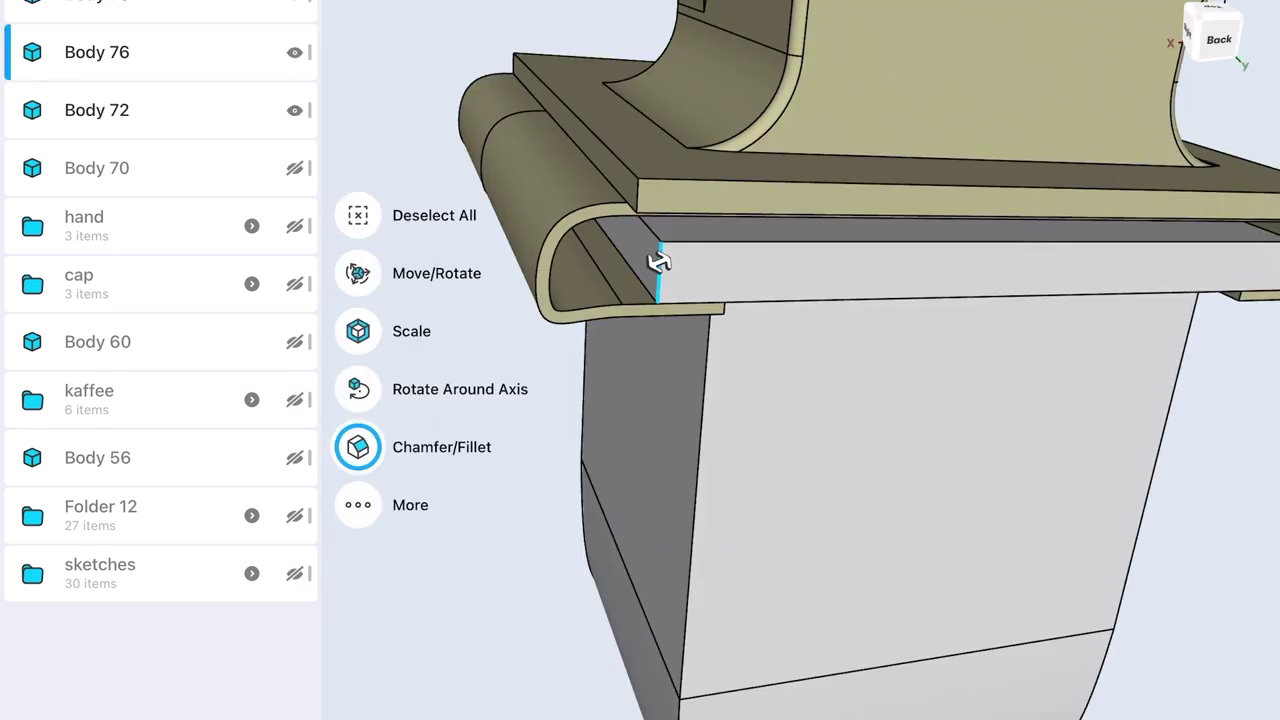
pyautogui.click(658, 262)
pyautogui.press('Return')
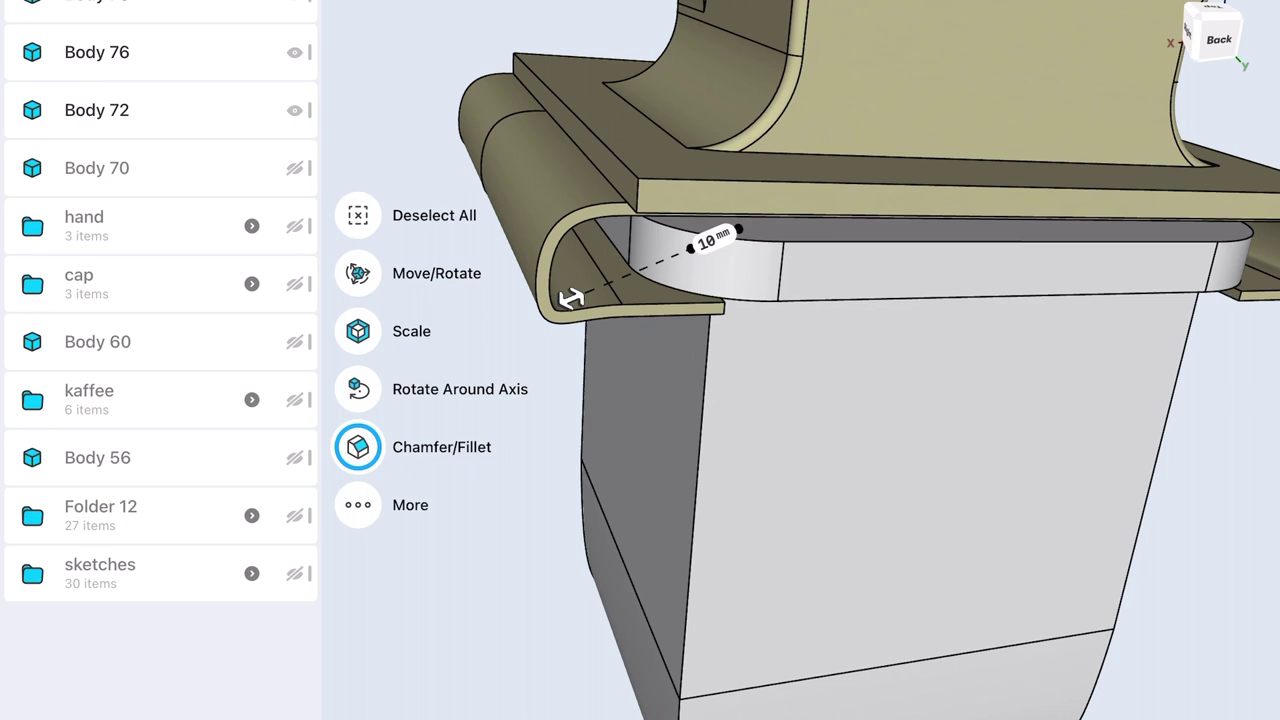
# - Fillet the mounting clip's edge, then select the grinder mechanism with Body 76
pyautogui.click(990, 296)
pyautogui.click(850, 241)
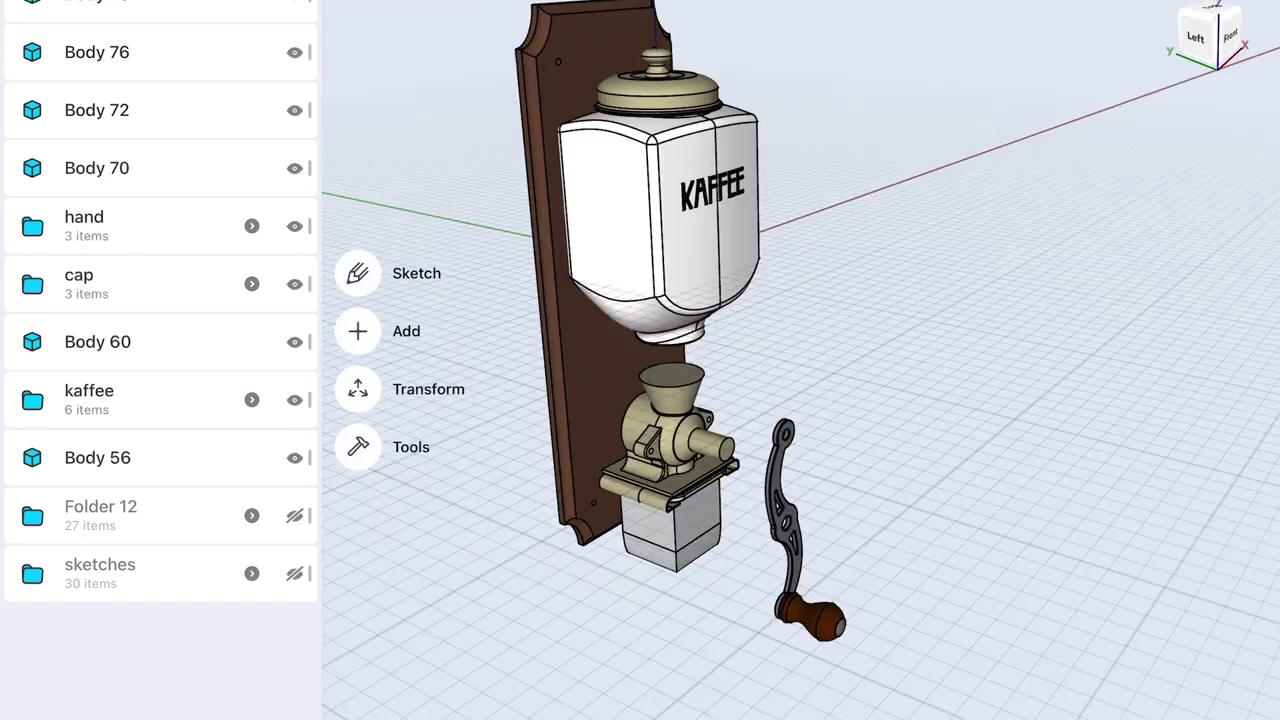
pyautogui.click(671, 430)
pyautogui.click(97, 52)
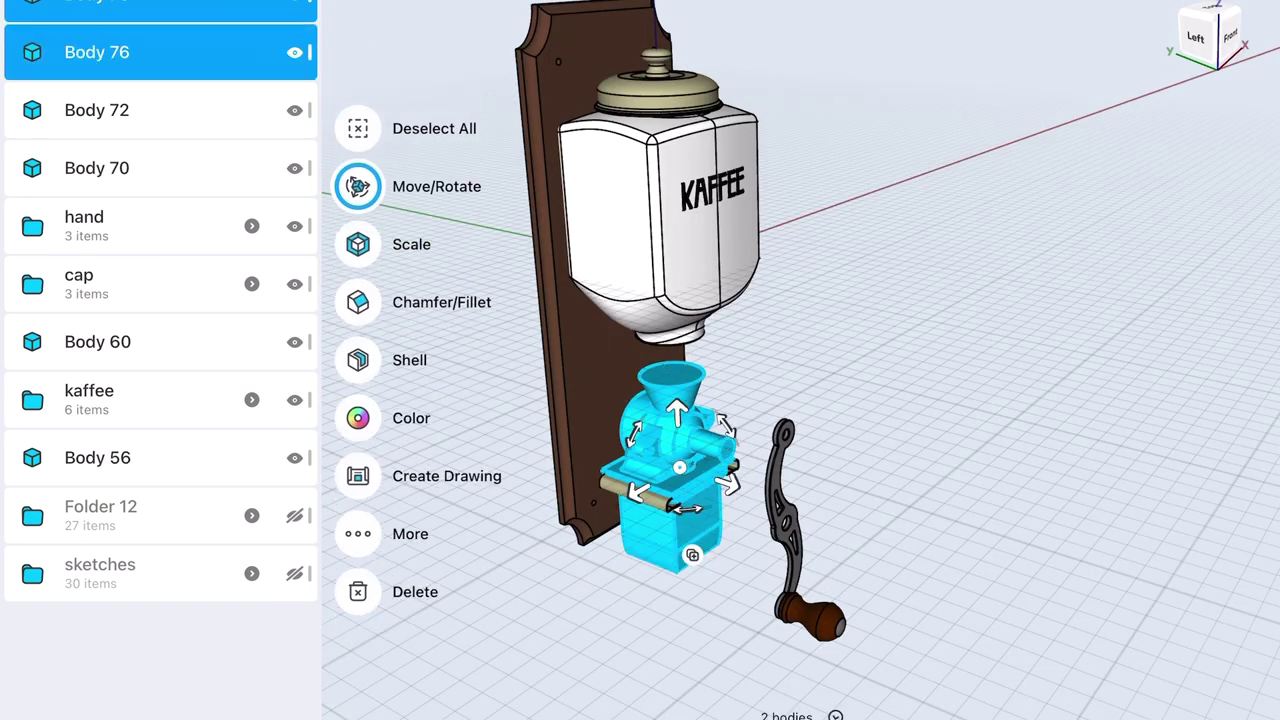
# - Add Body 72 to the mechanism selection and move it vertically by a typed distance
pyautogui.click(97, 110)
pyautogui.click(97, 168)
pyautogui.click(97, 168)
pyautogui.moveTo(677, 470); pyautogui.dragTo(677, 530)
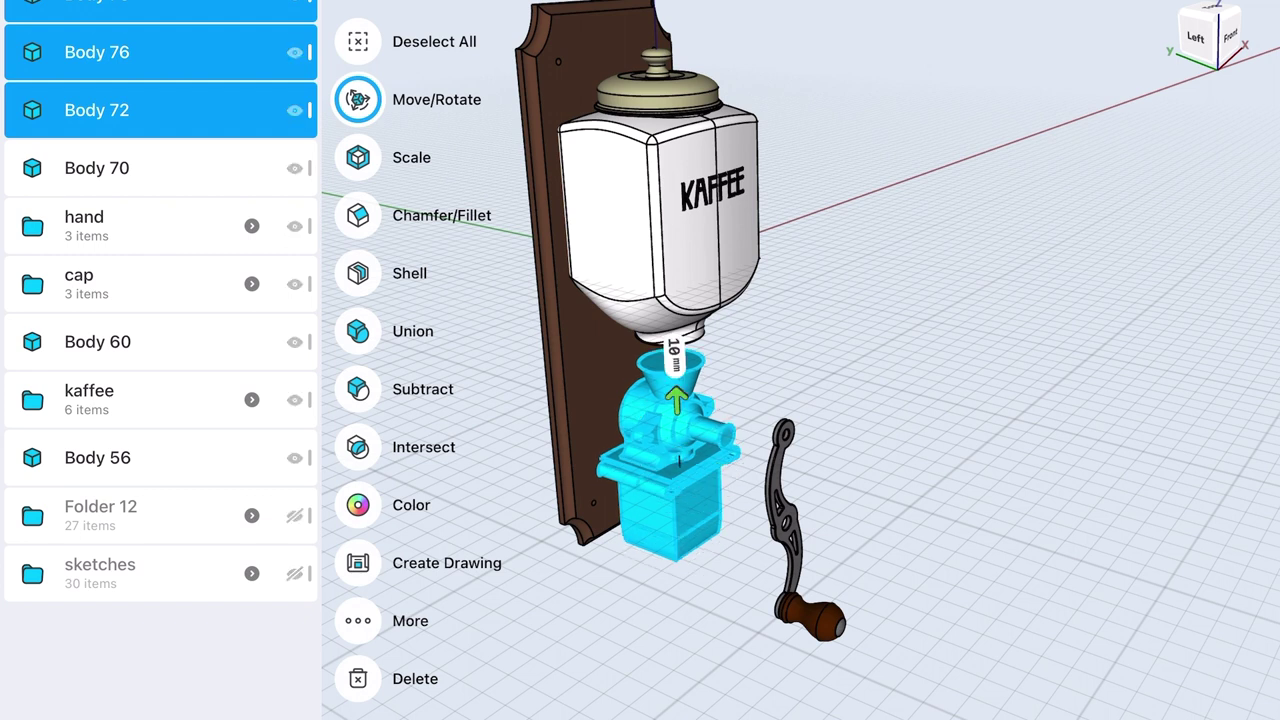
pyautogui.click(680, 470)
pyautogui.press('Return')
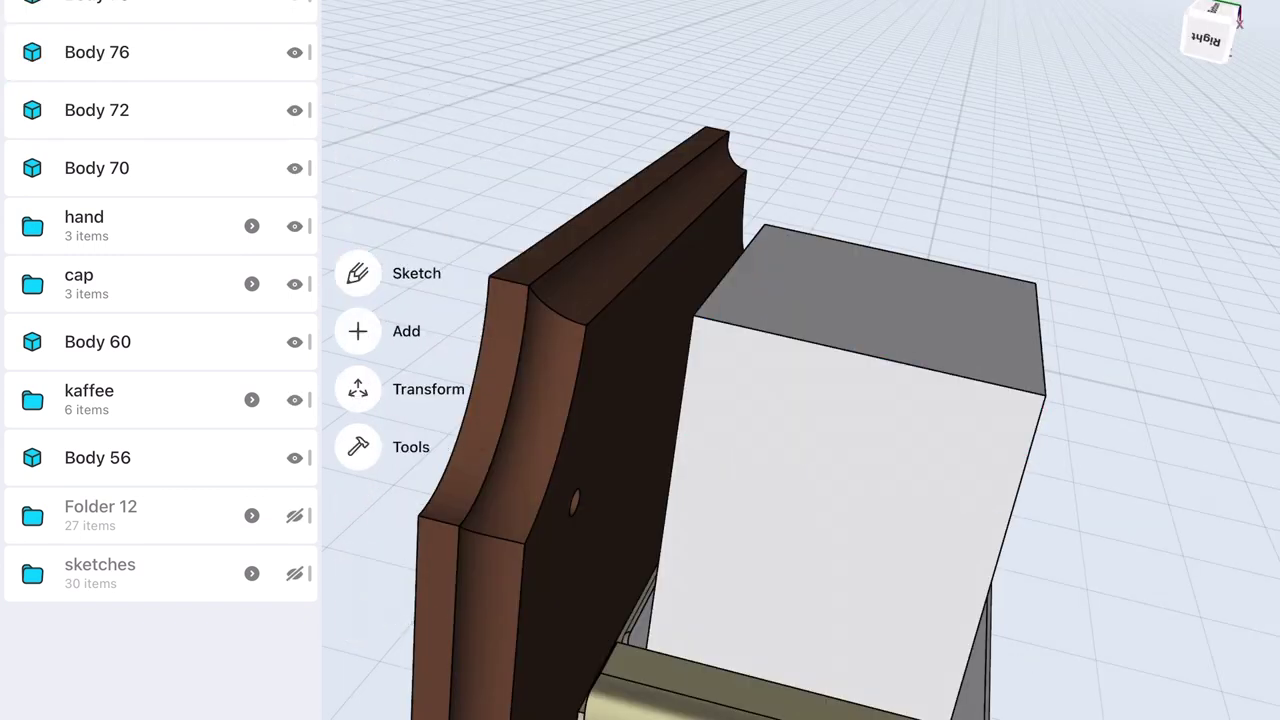
# - Fillet the drawer box's top edges at 8 mm
pyautogui.click(894, 263)
pyautogui.click(851, 246)
pyautogui.click(777, 334)
pyautogui.click(358, 418)
pyautogui.click(1019, 313)
pyautogui.click(1106, 400)
# - Round the box's vertical side edge 2 mm and recess the cylinder's ring face 7 mm
pyautogui.click(1018, 462)
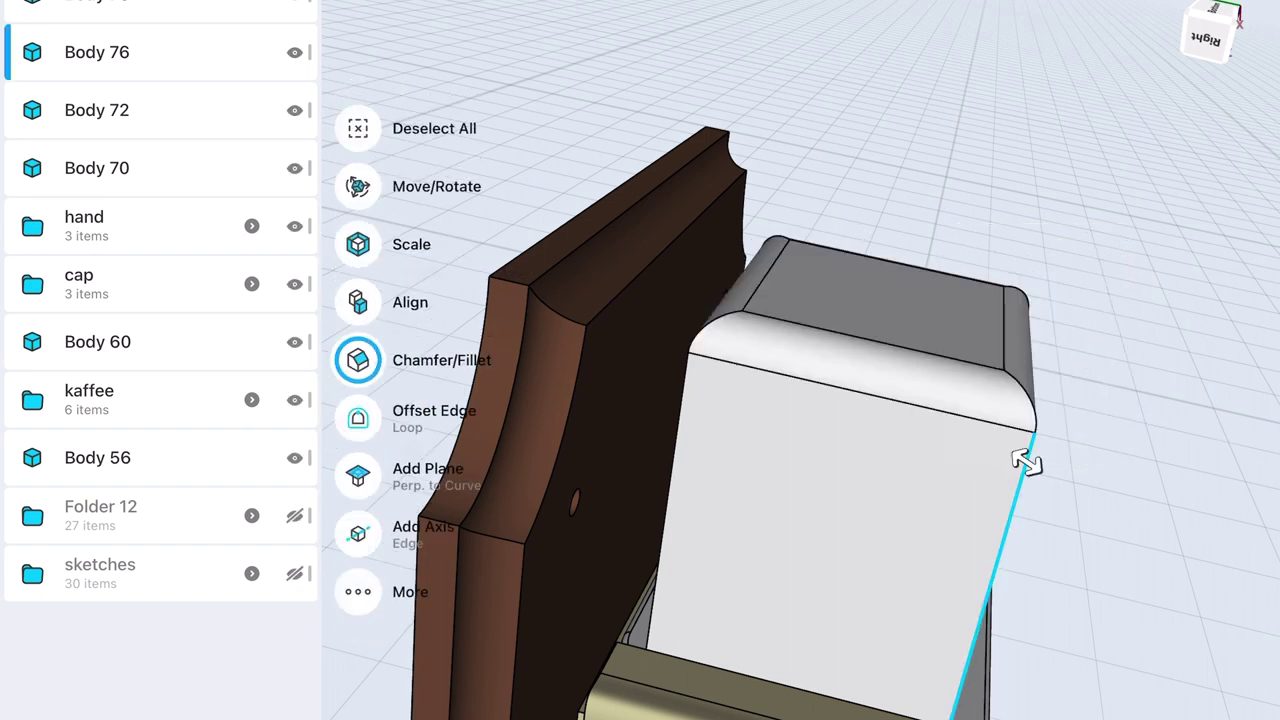
pyautogui.click(757, 272)
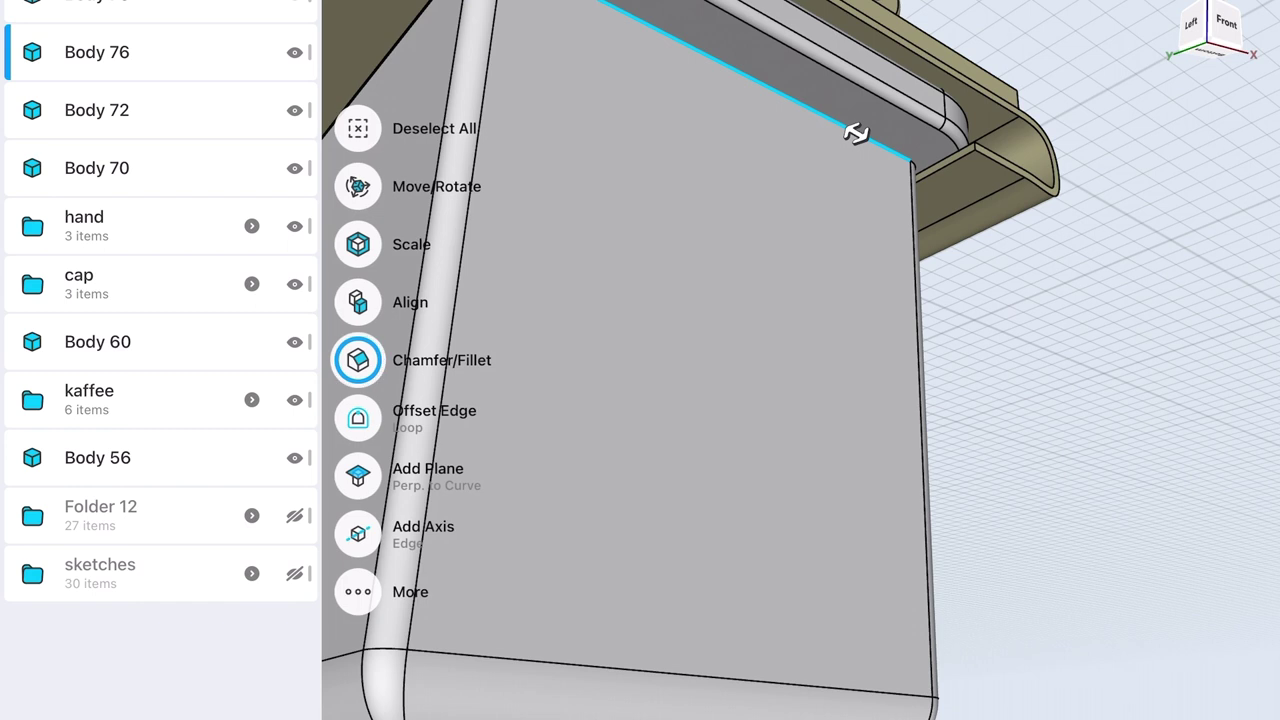
pyautogui.click(792, 231)
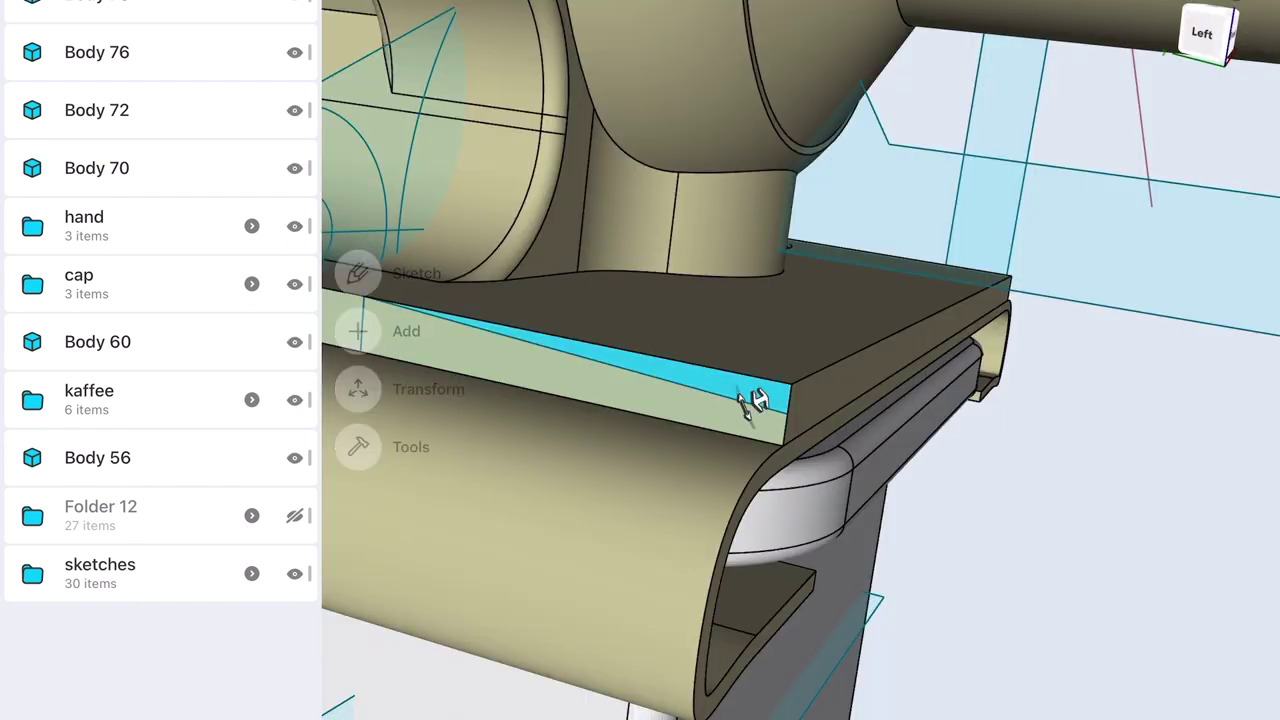
pyautogui.moveTo(757, 398); pyautogui.dragTo(865, 350)
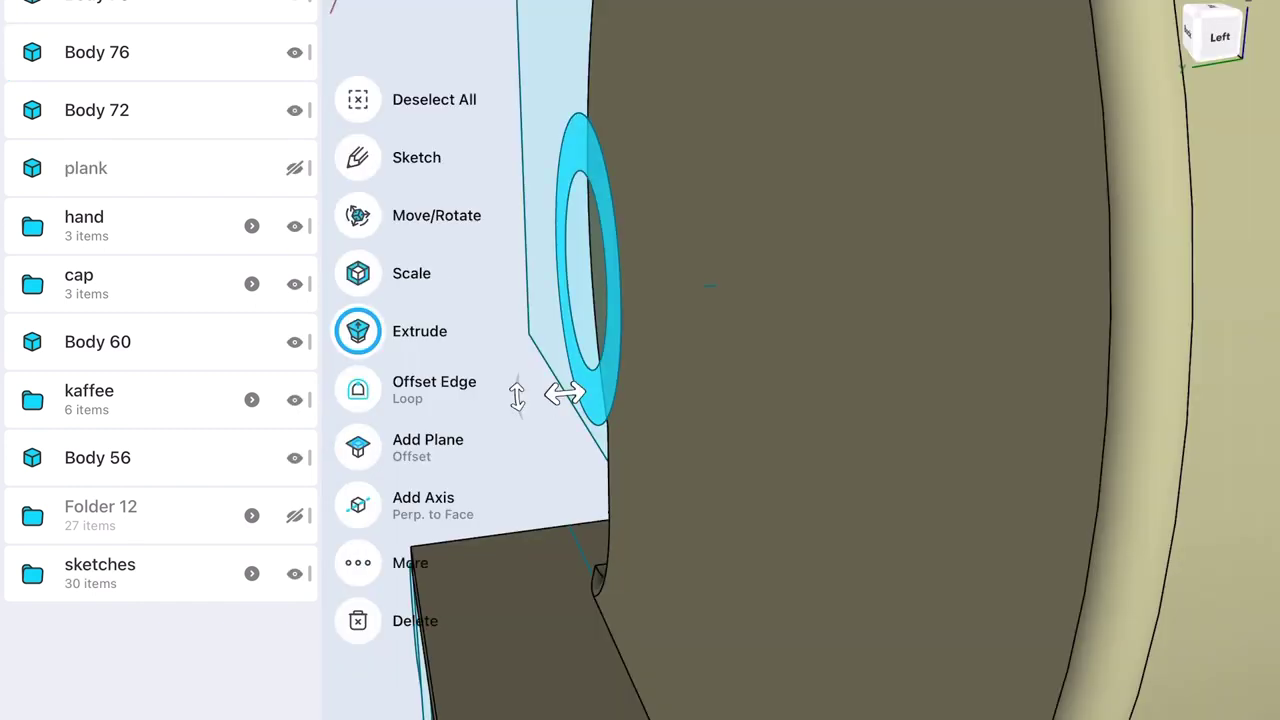
pyautogui.moveTo(565, 393)
pyautogui.mouseDown()
pyautogui.moveTo(783, 374)
pyautogui.moveTo(735, 378)
pyautogui.mouseUp()
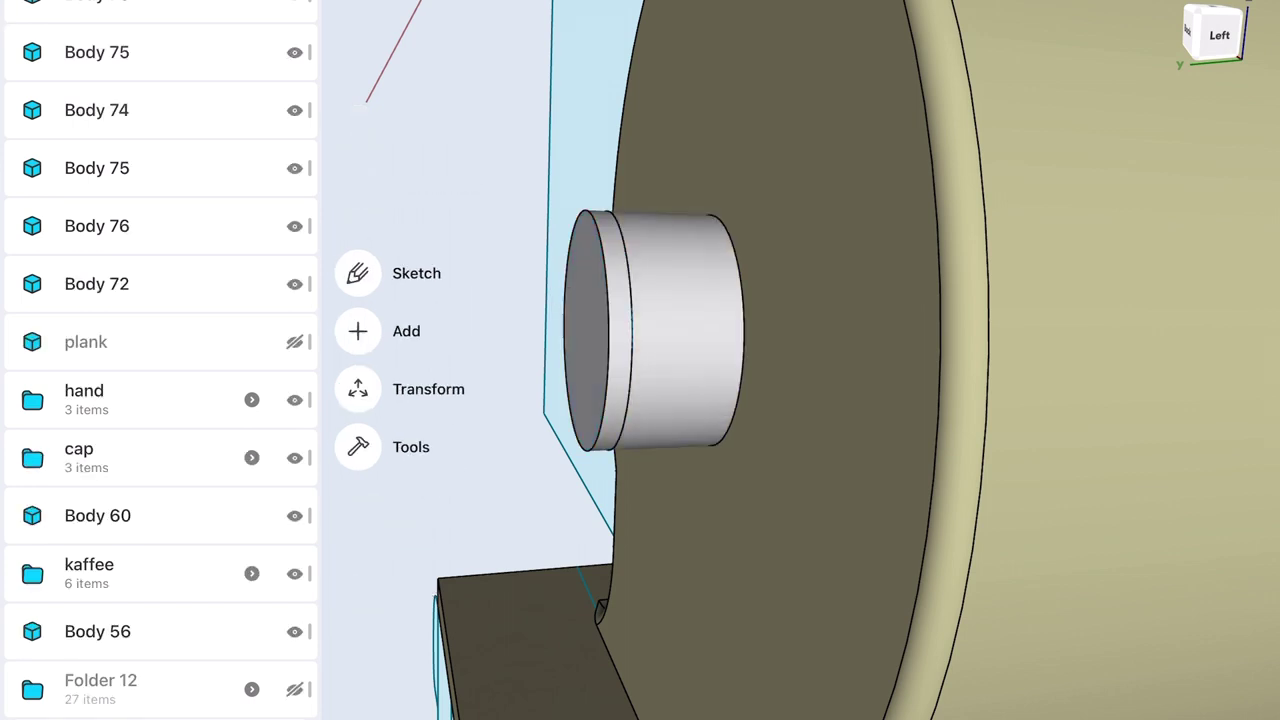
# - Union the cylinder body (Body 74) with the housing
pyautogui.click(358, 245)
pyautogui.click(160, 10)
pyautogui.click(97, 110)
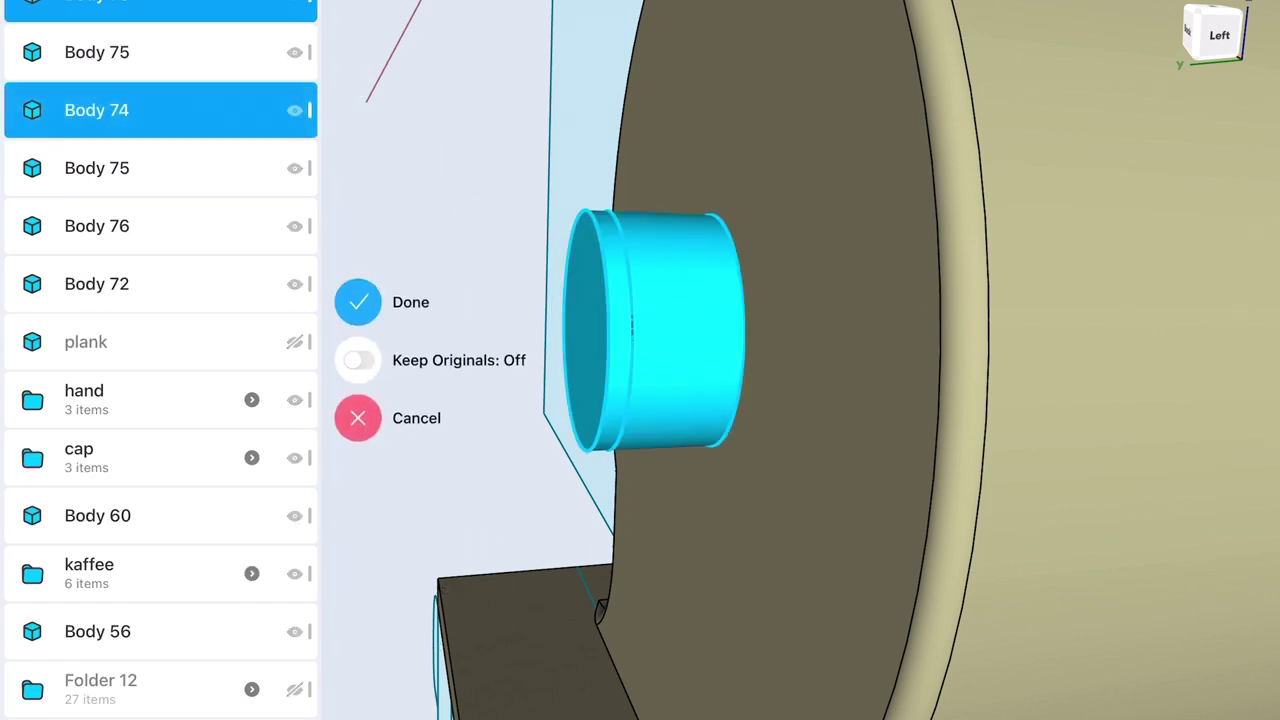
pyautogui.click(358, 302)
pyautogui.click(357, 446)
pyautogui.click(357, 14)
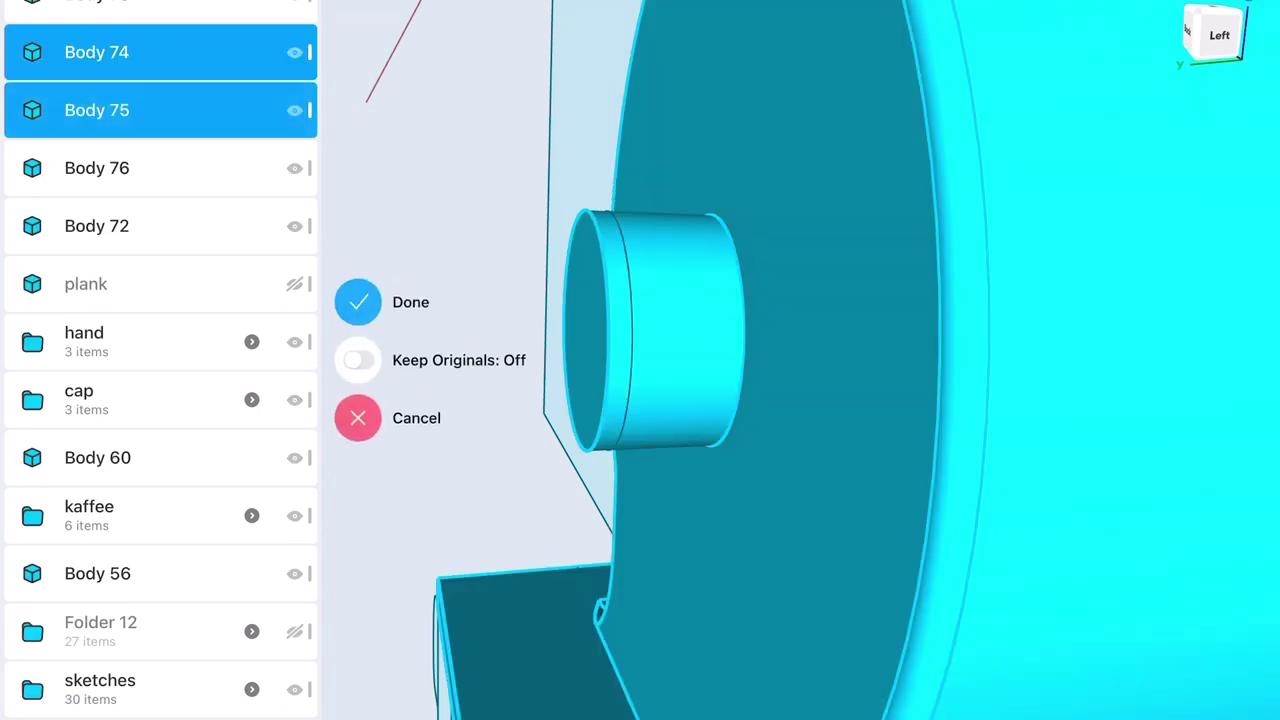
# - Fillet the cylinder's front and back edges by 0,5 mm
pyautogui.click(603, 337)
pyautogui.click(358, 389)
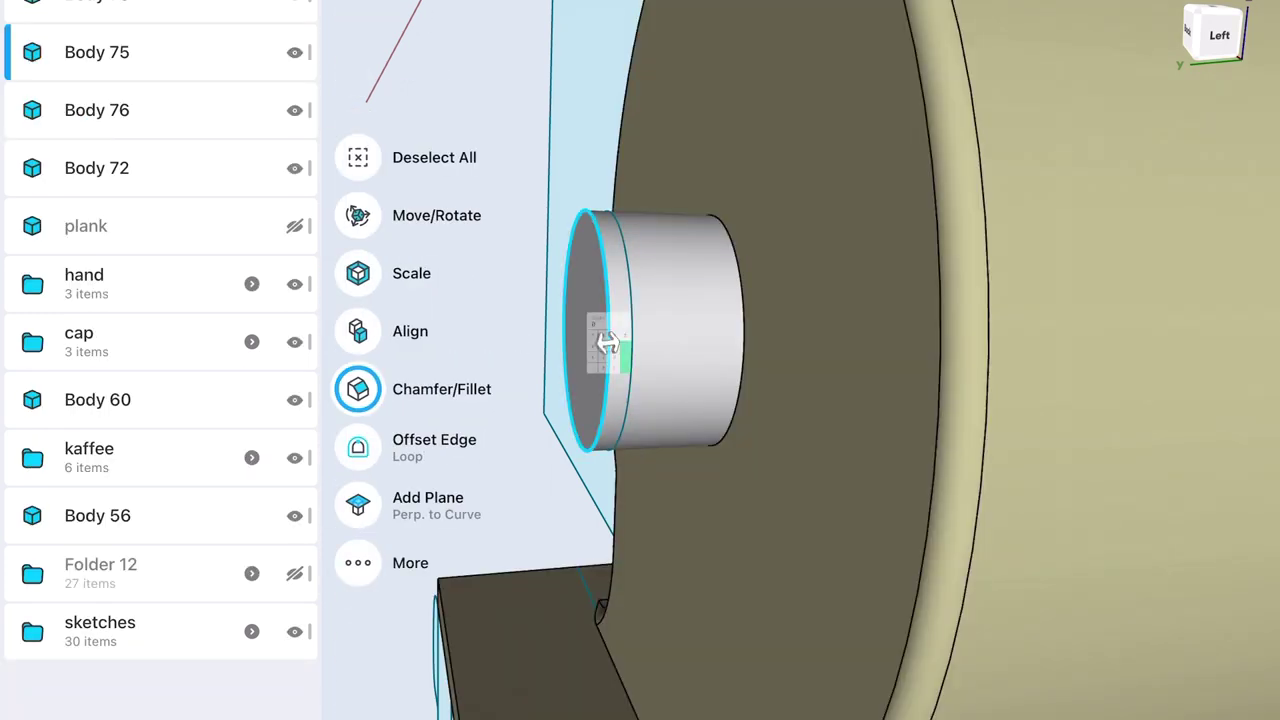
pyautogui.click(740, 346)
pyautogui.moveTo(740, 346); pyautogui.dragTo(728, 352)
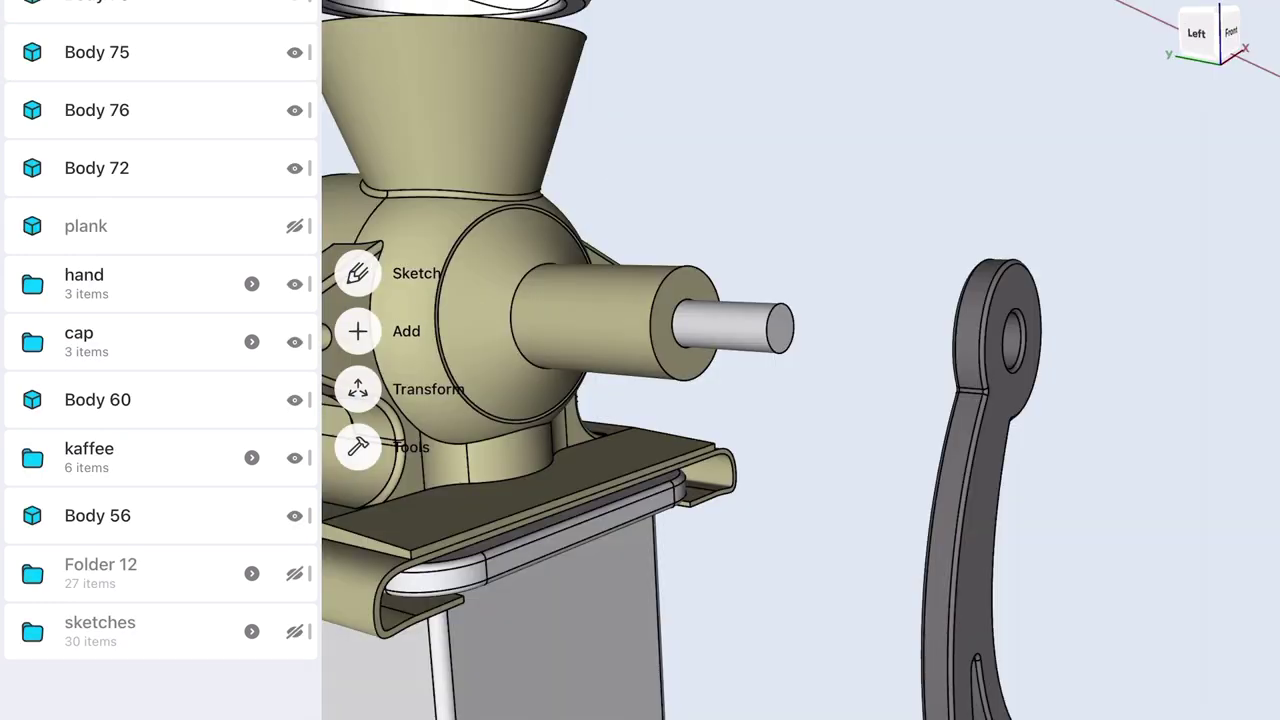
# - Move the crank in the hand folder -34,5 mm onto the shaft
pyautogui.click(84, 283)
pyautogui.scroll(-5, 800, 400)
pyautogui.moveTo(1006, 563); pyautogui.dragTo(934, 563)
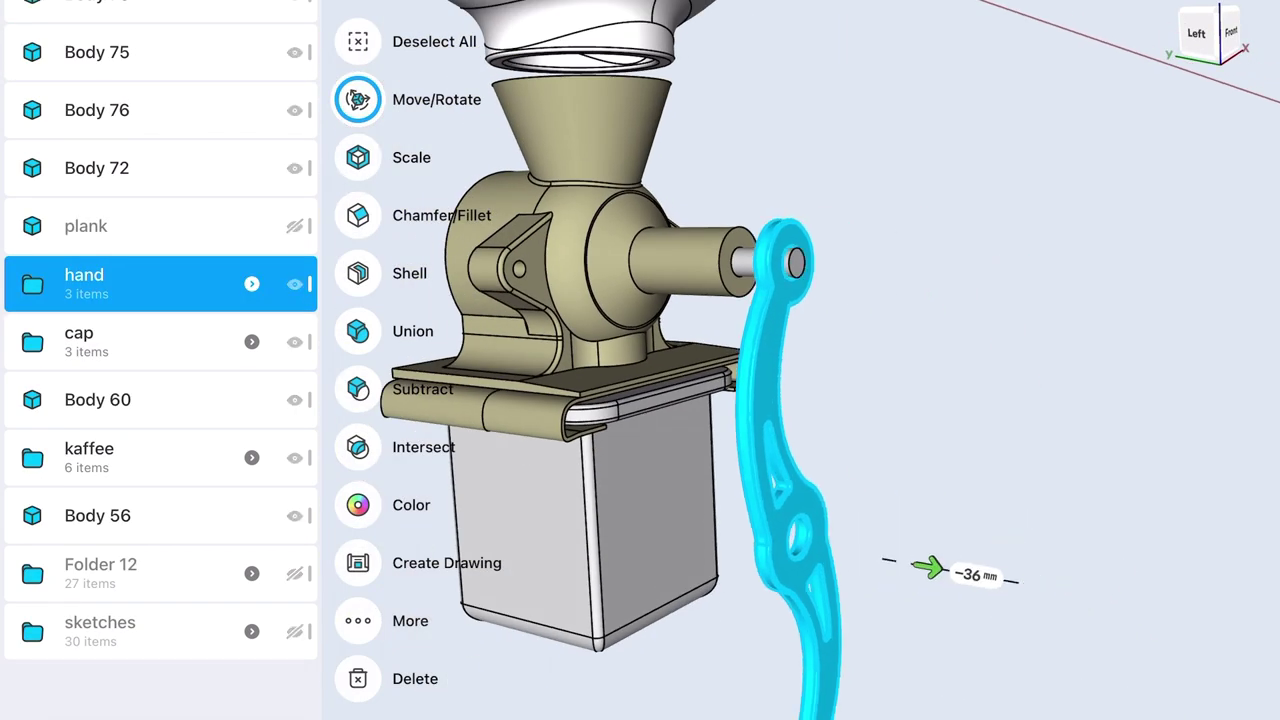
pyautogui.click(985, 570)
pyautogui.click(915, 674)
pyautogui.click(958, 589)
pyautogui.click(1043, 630)
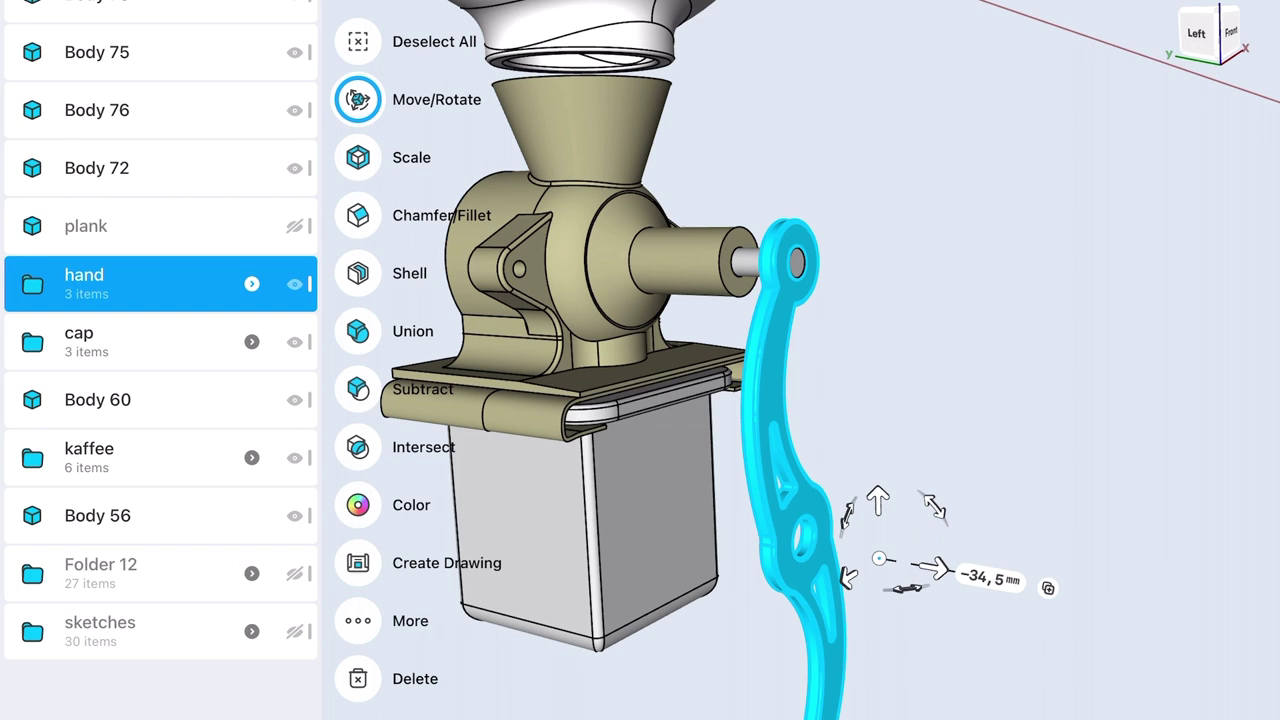
# - Offset the crank's hole face by 1 mm
pyautogui.click(1100, 400)
pyautogui.scroll(5, 780, 270)
pyautogui.click(815, 268)
pyautogui.click(557, 263)
pyautogui.click(484, 318)
# - Chamfer the shaft-end edge by 1 mm
pyautogui.click(886, 268)
pyautogui.click(858, 290)
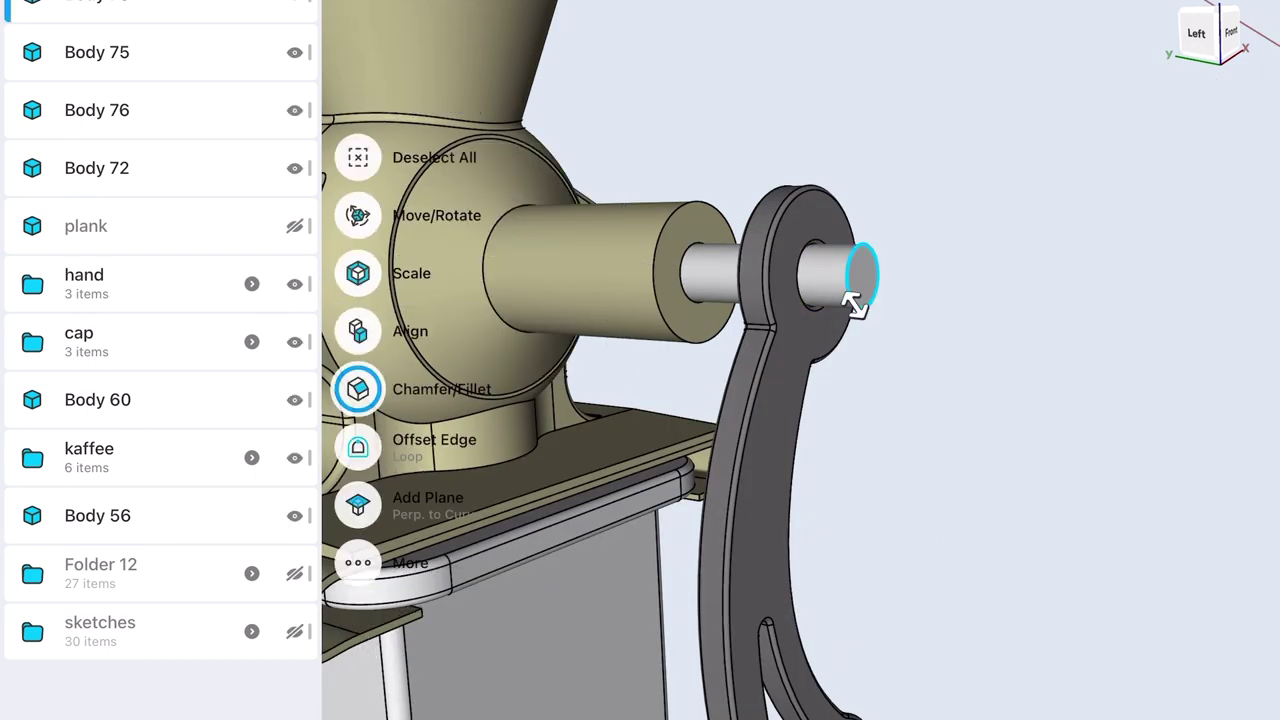
pyautogui.click(812, 238)
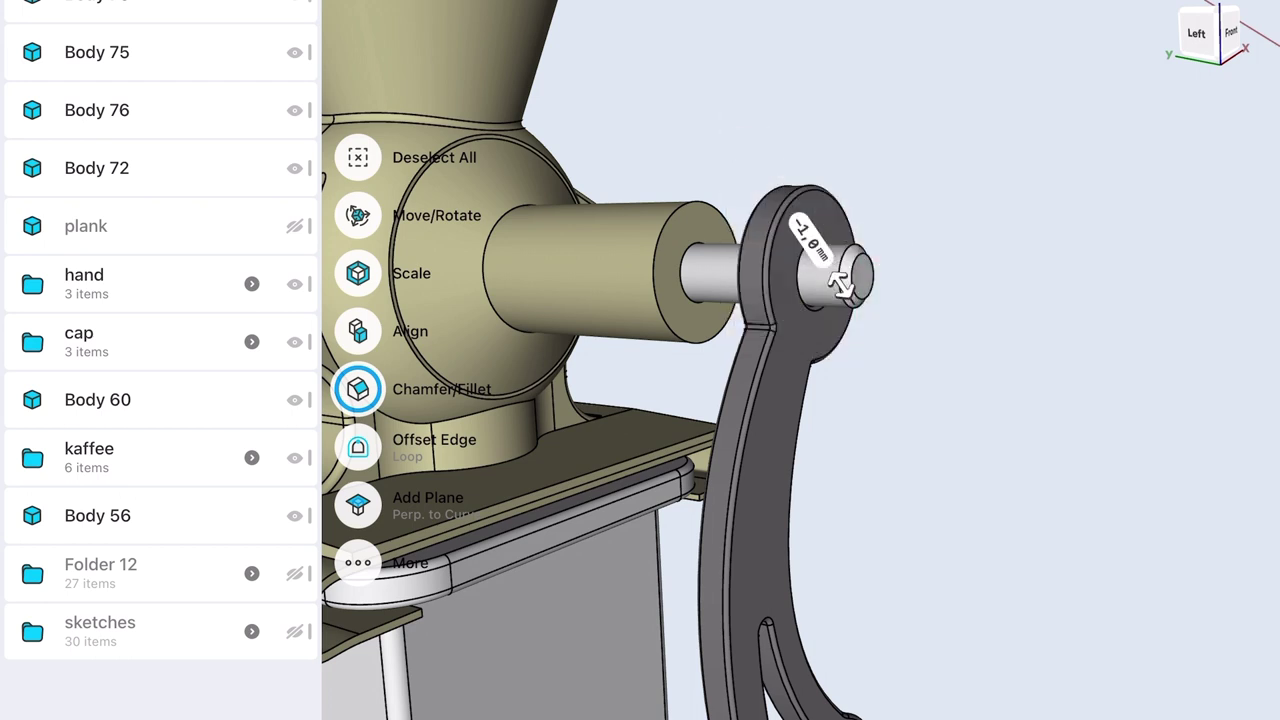
pyautogui.click(875, 295)
# - Colour the shaft end dark grey, hide the crank arm, and show the sketch planes
pyautogui.click(712, 272)
pyautogui.click(357, 446)
pyautogui.click(358, 358)
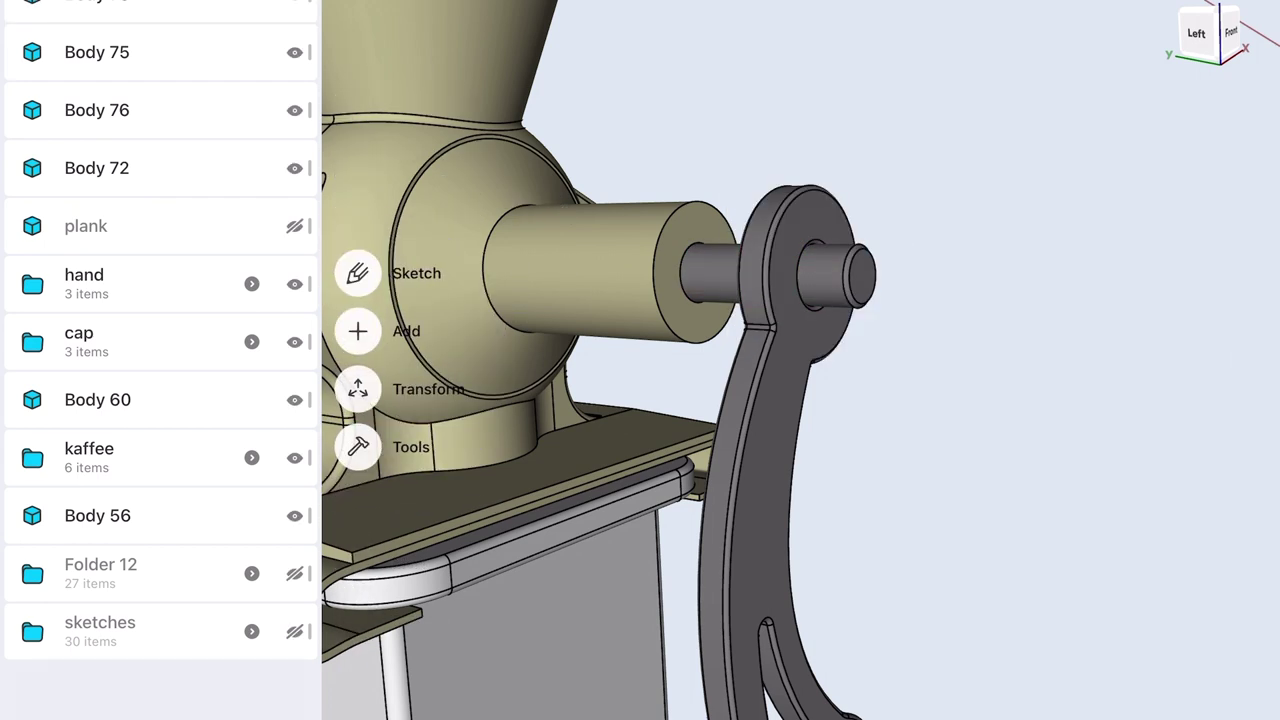
pyautogui.click(294, 284)
pyautogui.click(294, 631)
pyautogui.click(745, 200)
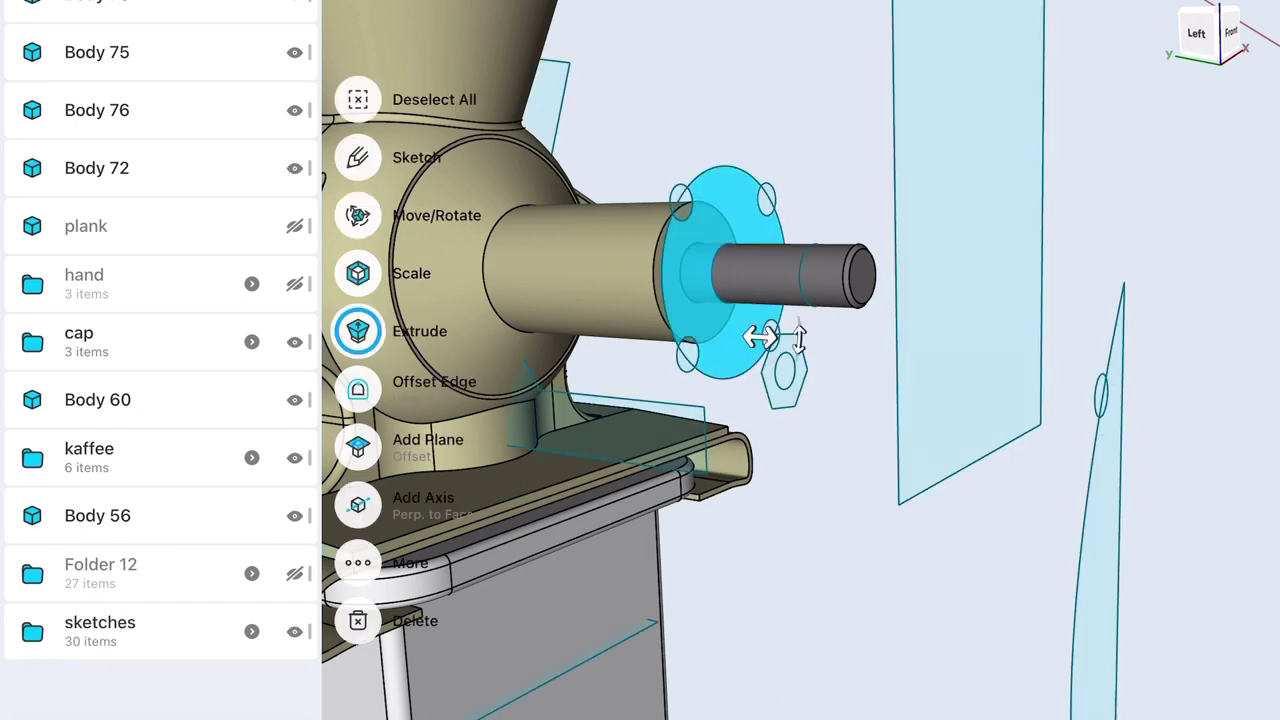
# - Thicken the notched flange face by -3,5 mm
pyautogui.moveTo(760, 337); pyautogui.dragTo(712, 335)
pyautogui.click(591, 326)
pyautogui.write(',5')
pyautogui.click(651, 370)
pyautogui.click(640, 272)
pyautogui.doubleClick(636, 272)
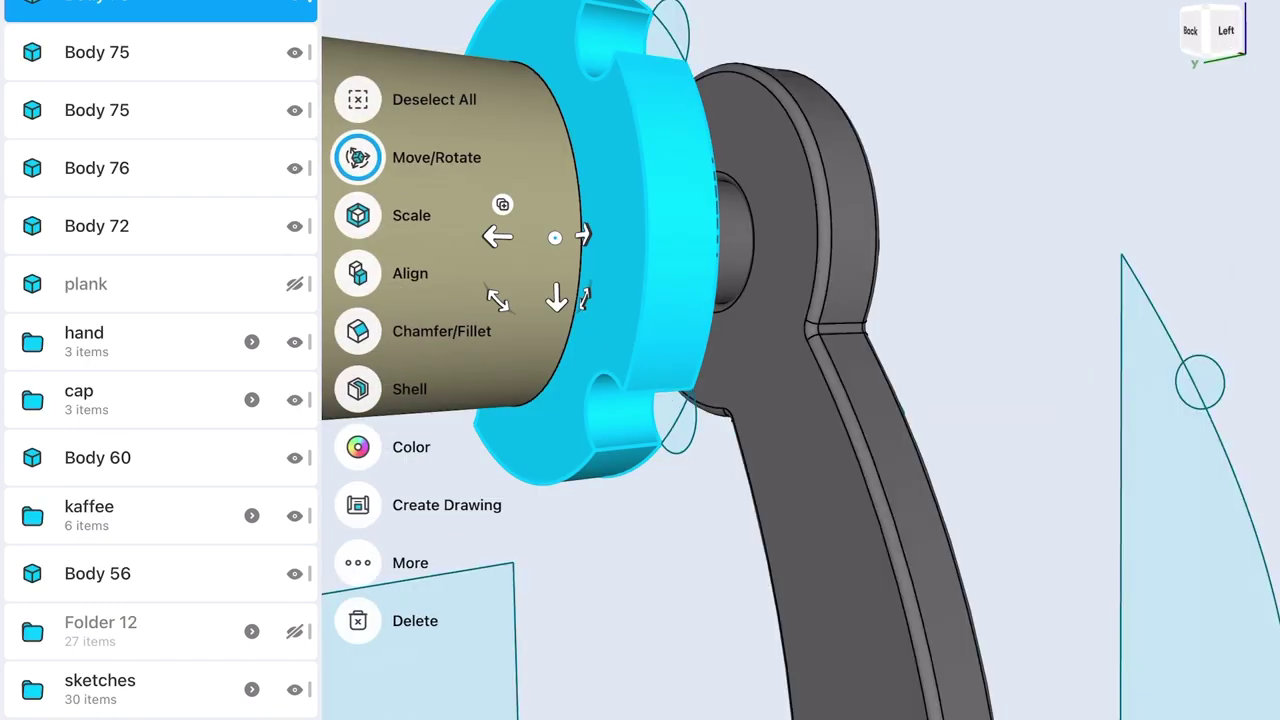
pyautogui.click(690, 425)
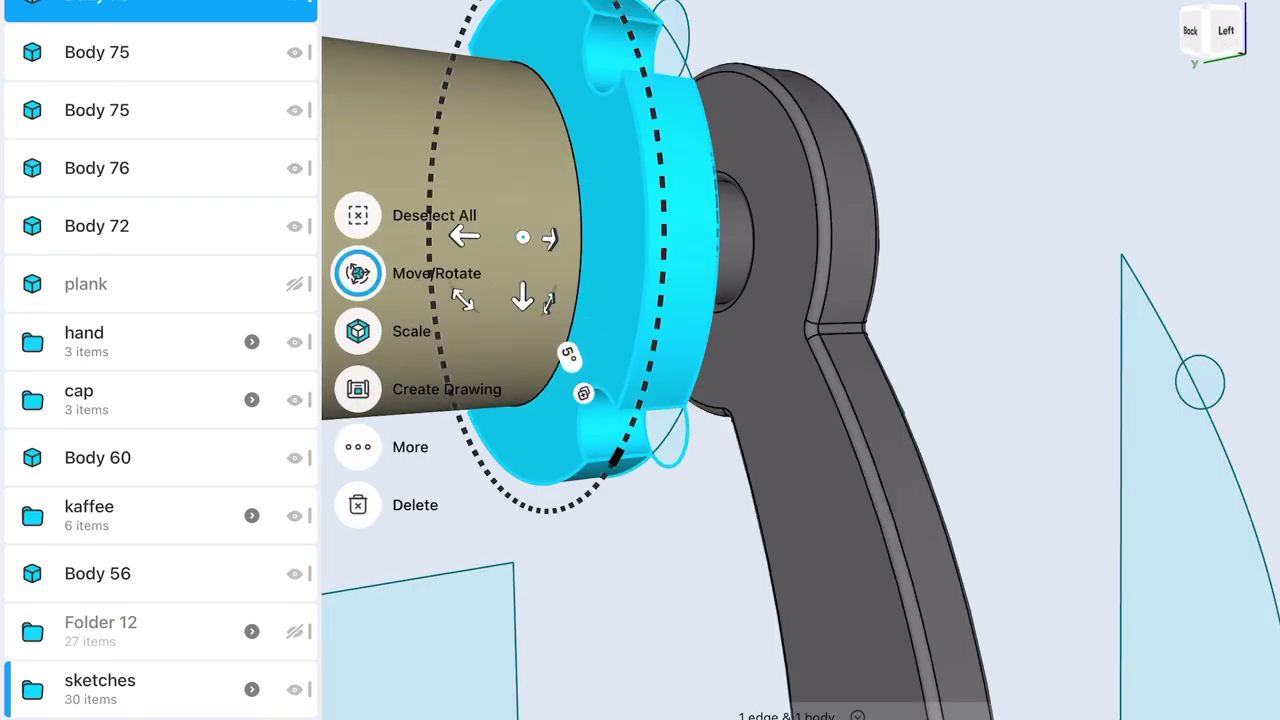
pyautogui.click(358, 215)
# - Extrude the arm-hole face into a cylindrical bolt shank as a new body
pyautogui.click(665, 437)
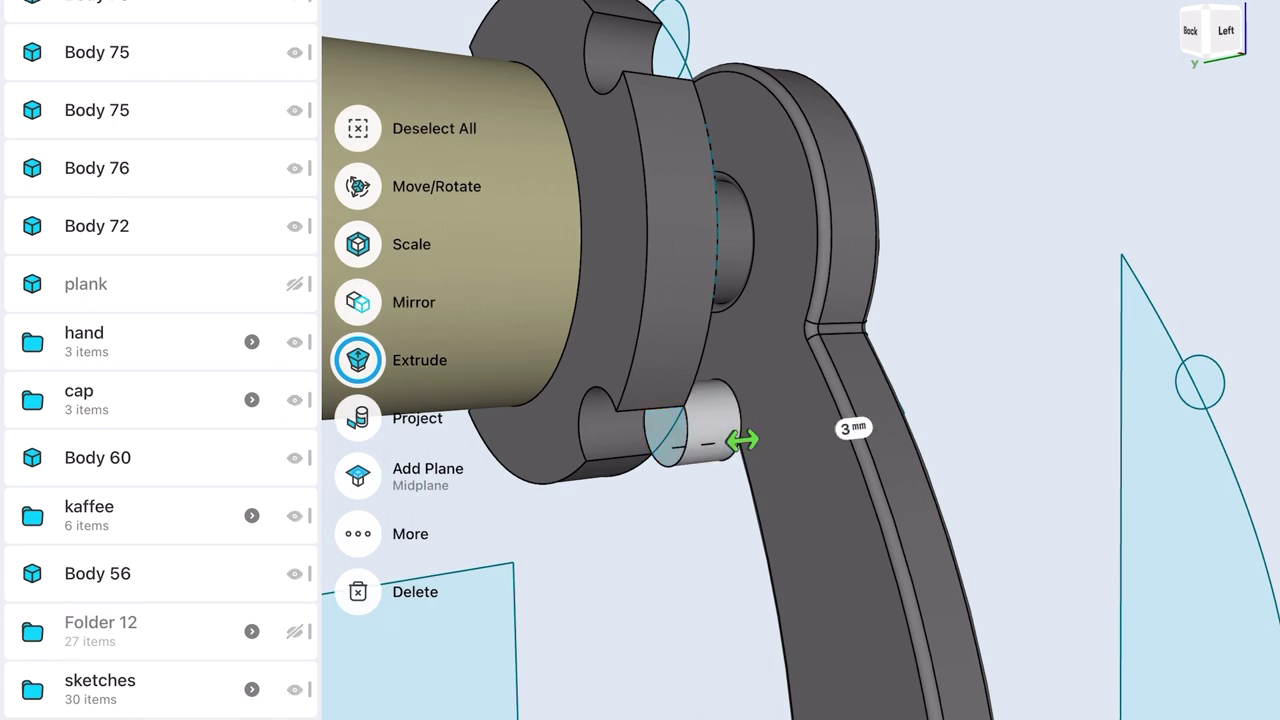
pyautogui.click(358, 128)
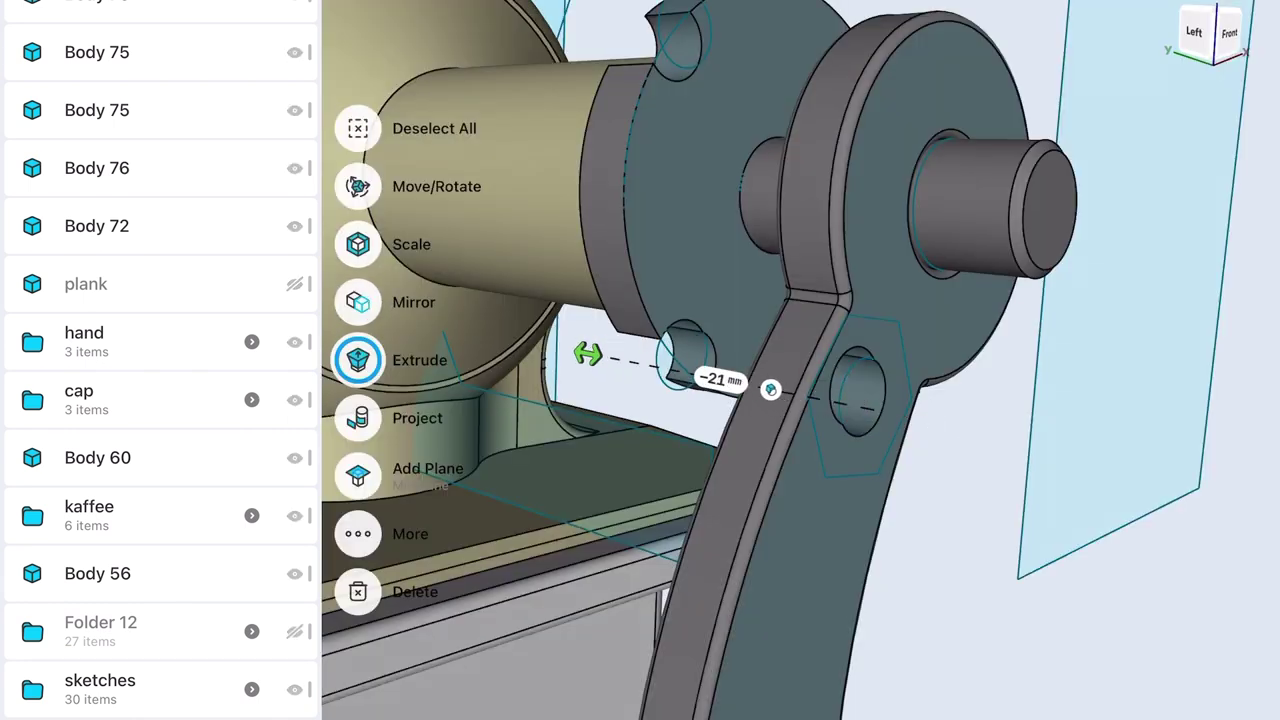
pyautogui.click(765, 388)
pyautogui.click(737, 337)
pyautogui.click(358, 128)
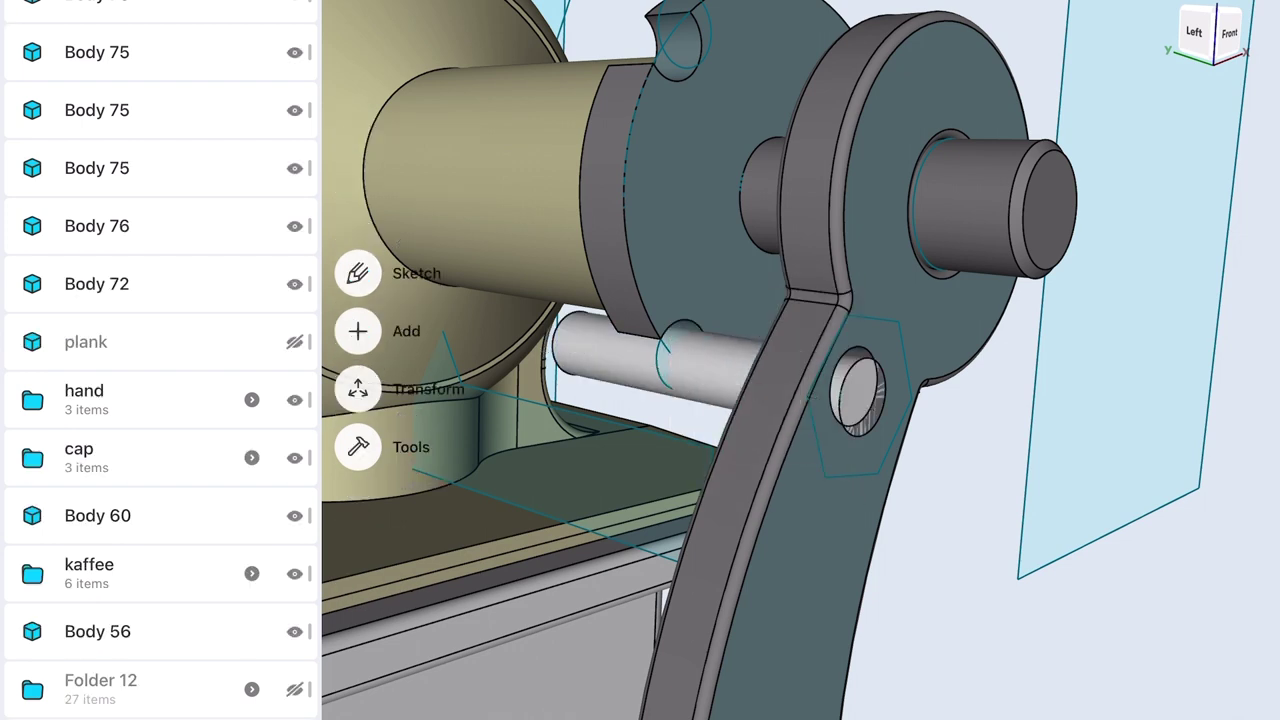
# - Hide the crank arm and extrude the hexagon face into a bolt head
pyautogui.click(850, 470)
pyautogui.click(358, 99)
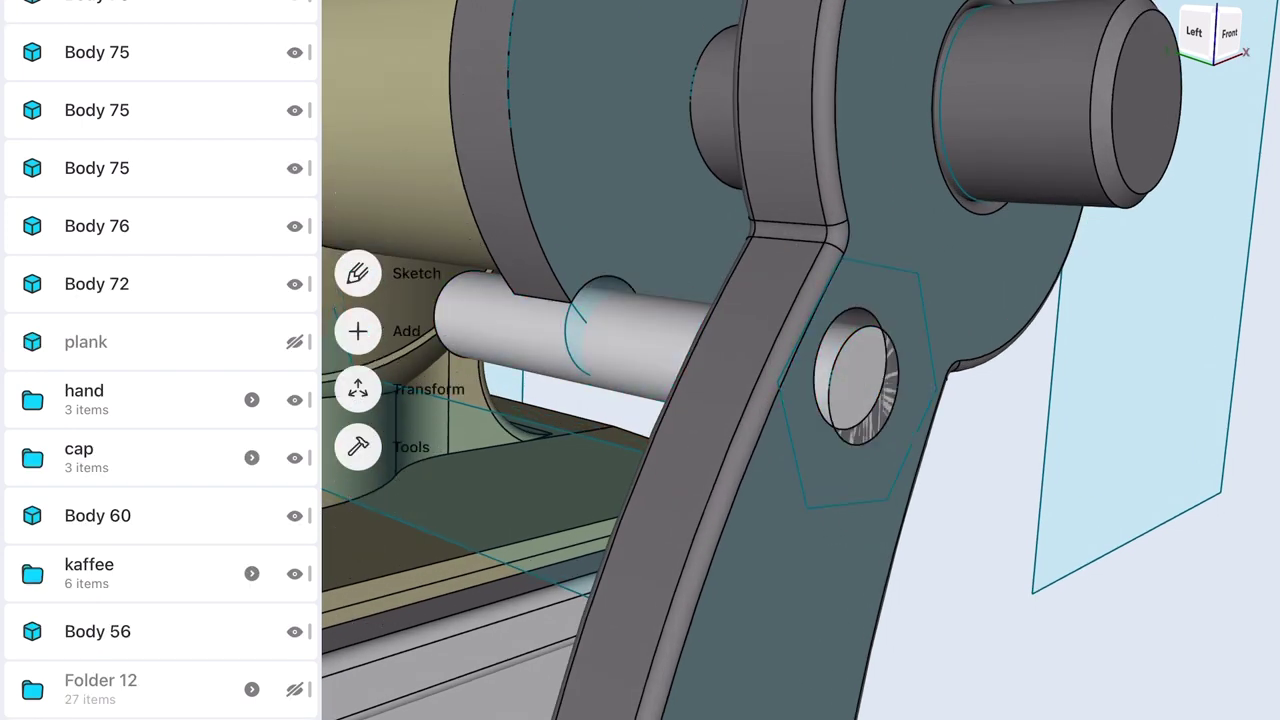
pyautogui.click(294, 399)
pyautogui.click(870, 380)
pyautogui.click(358, 389)
pyautogui.moveTo(889, 409); pyautogui.dragTo(958, 422)
pyautogui.click(1008, 430)
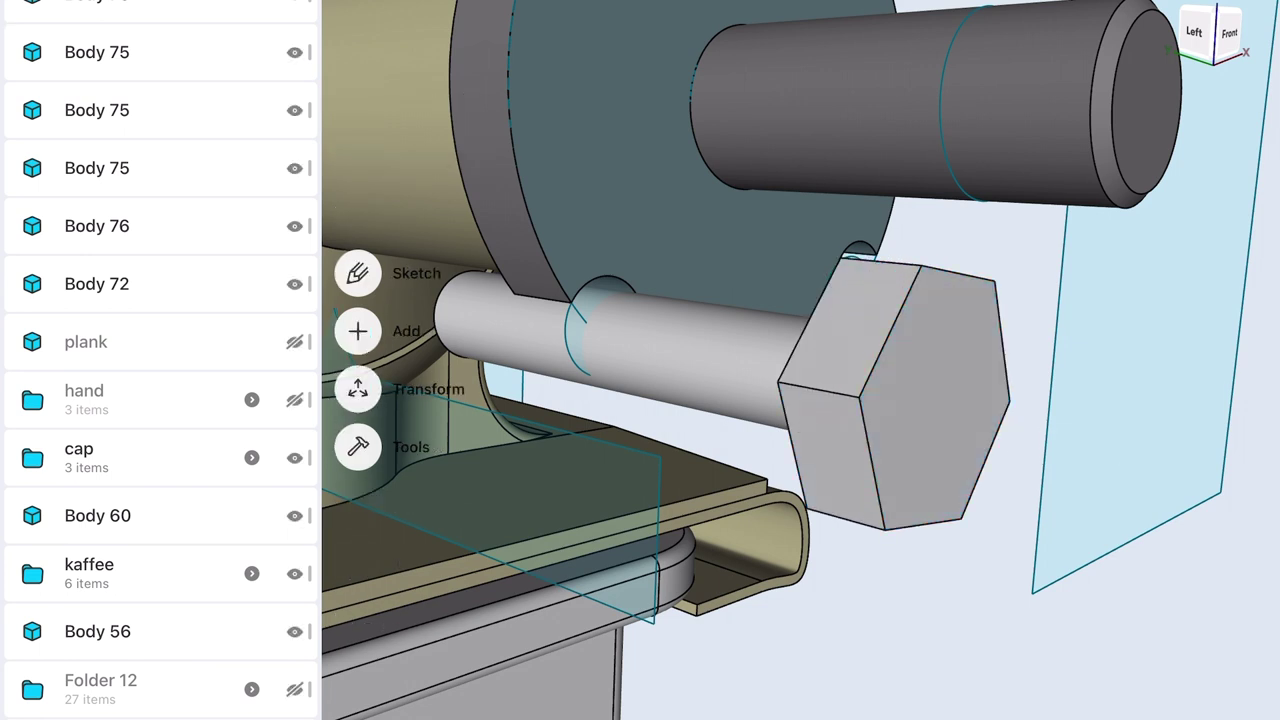
# - Fillet the bolt head edges, first trying 1 mm
pyautogui.moveTo(1008, 430); pyautogui.dragTo(945, 203, button='right')
pyautogui.click(945, 203)
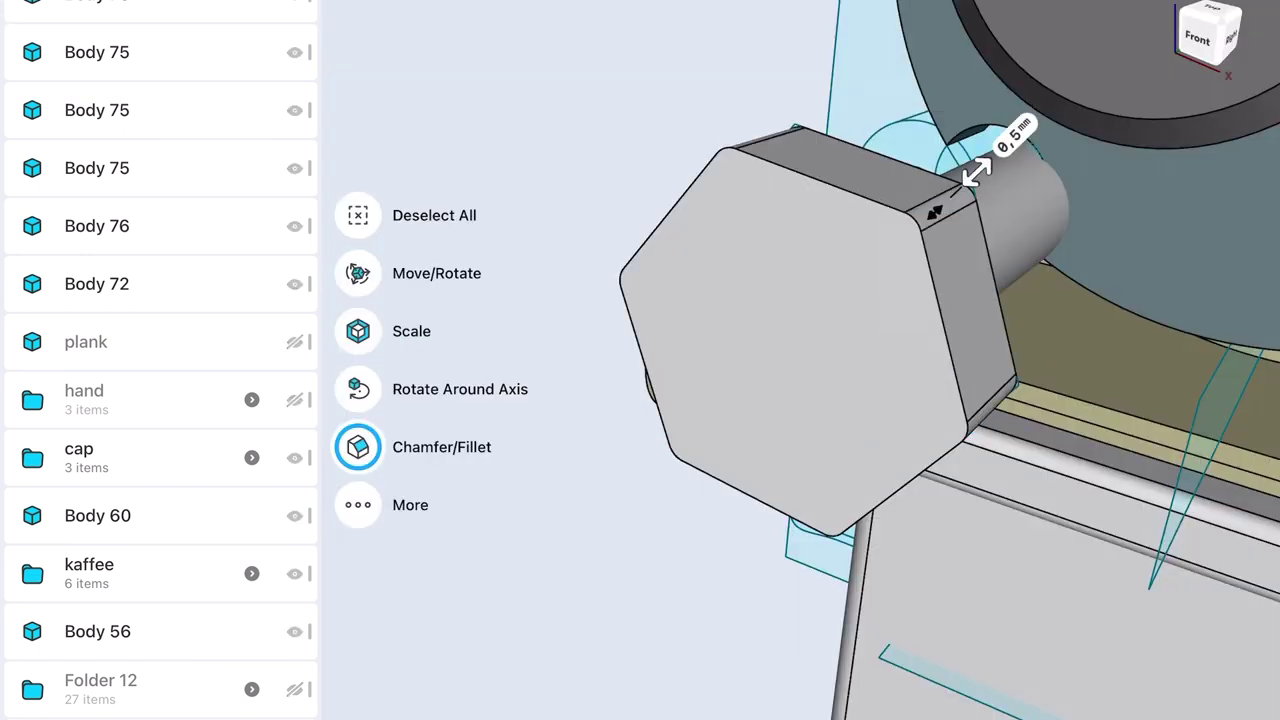
pyautogui.click(1010, 285)
pyautogui.click(931, 314)
pyautogui.click(1057, 330)
pyautogui.click(1093, 248)
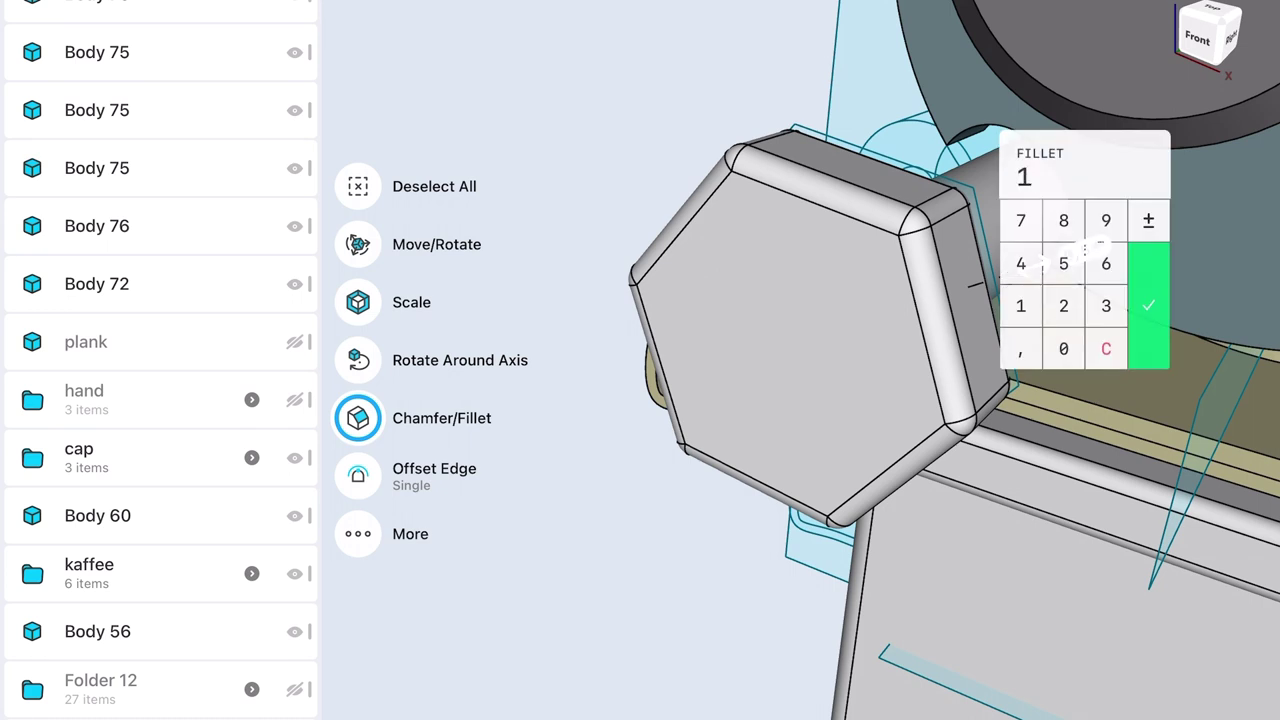
# - Refine the bolt head fillet to 0,2 mm, apply it, and set the bolt's move pivot
pyautogui.moveTo(1090, 250); pyautogui.dragTo(1122, 245)
pyautogui.click(1041, 342)
pyautogui.click(1041, 299)
pyautogui.click(1169, 299)
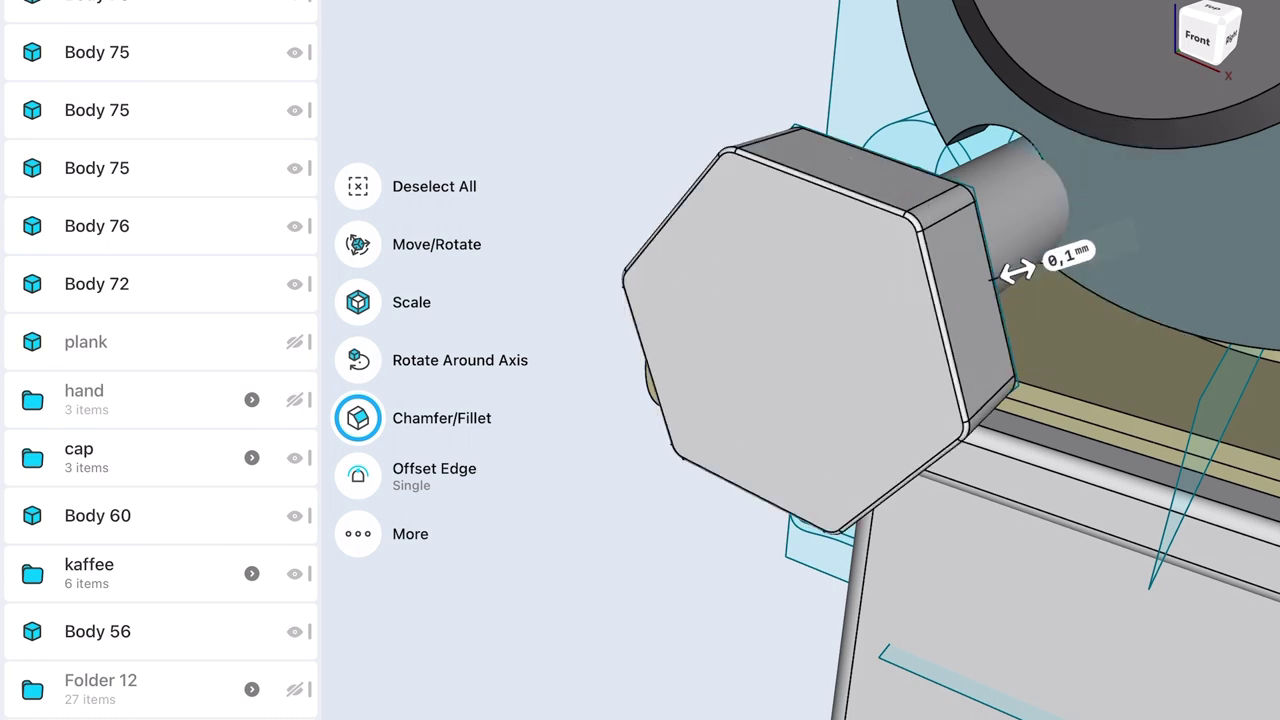
pyautogui.click(1068, 255)
pyautogui.click(1047, 311)
pyautogui.click(1132, 310)
pyautogui.click(1210, 35)
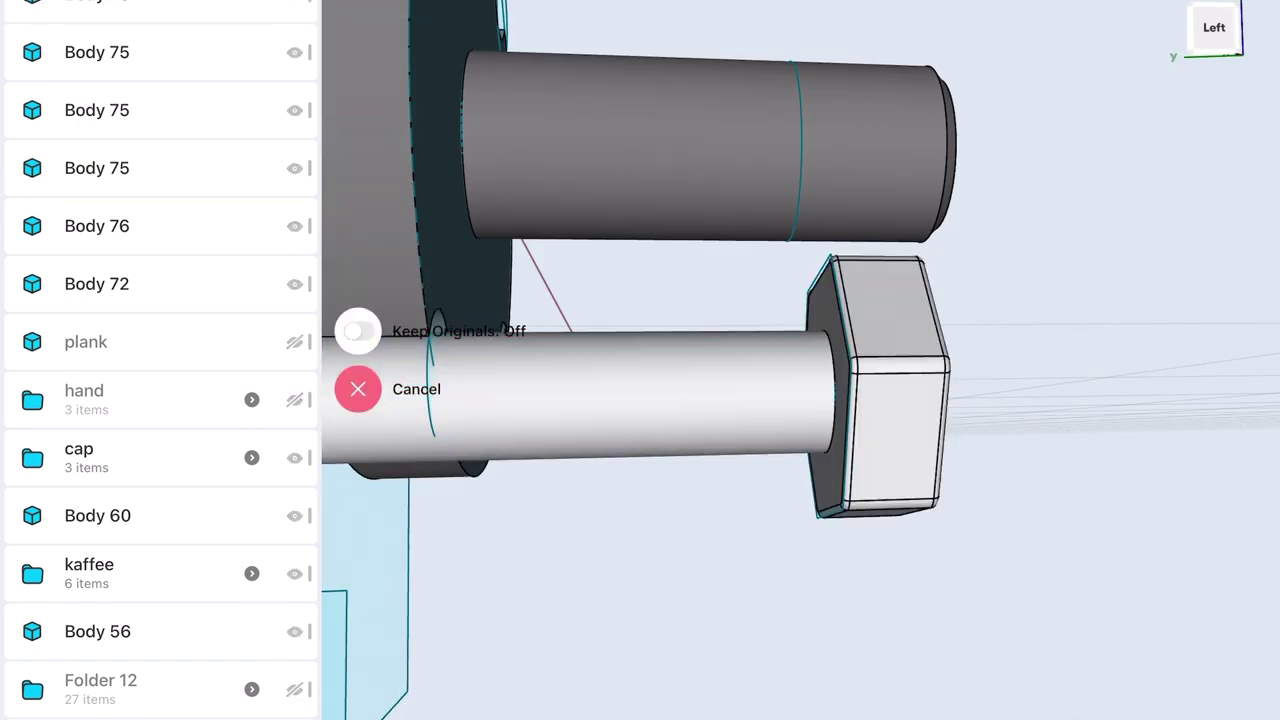
pyautogui.click(620, 400)
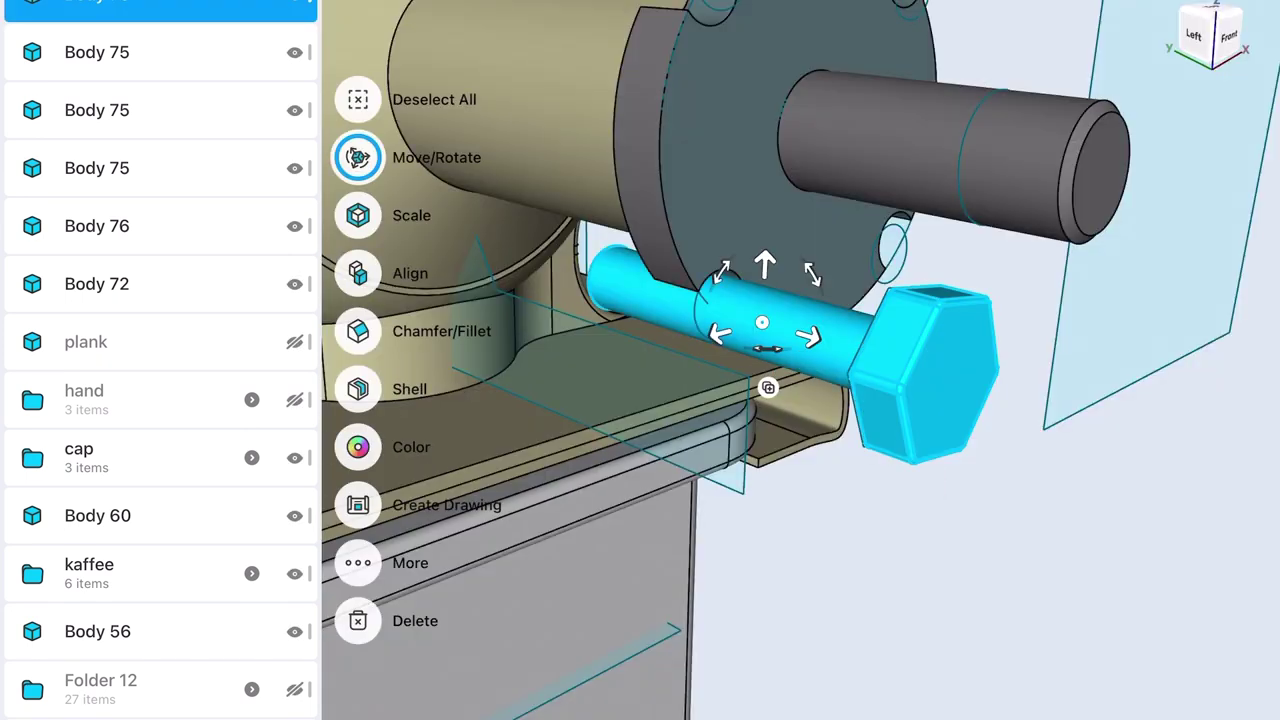
pyautogui.moveTo(762, 322); pyautogui.dragTo(817, 131)
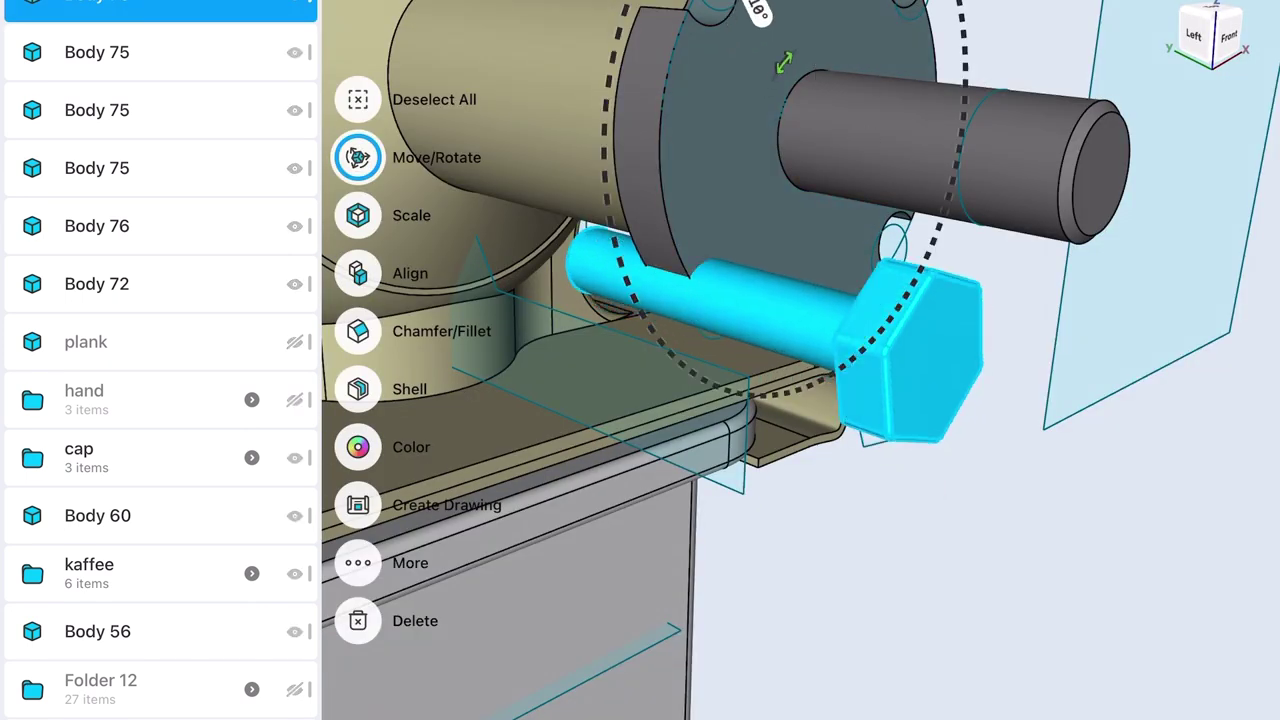
# - Show the crank arm again and rotate the hex nut about 10°
pyautogui.click(1150, 600)
pyautogui.moveTo(1000, 550); pyautogui.dragTo(780, 480)
pyautogui.click(294, 400)
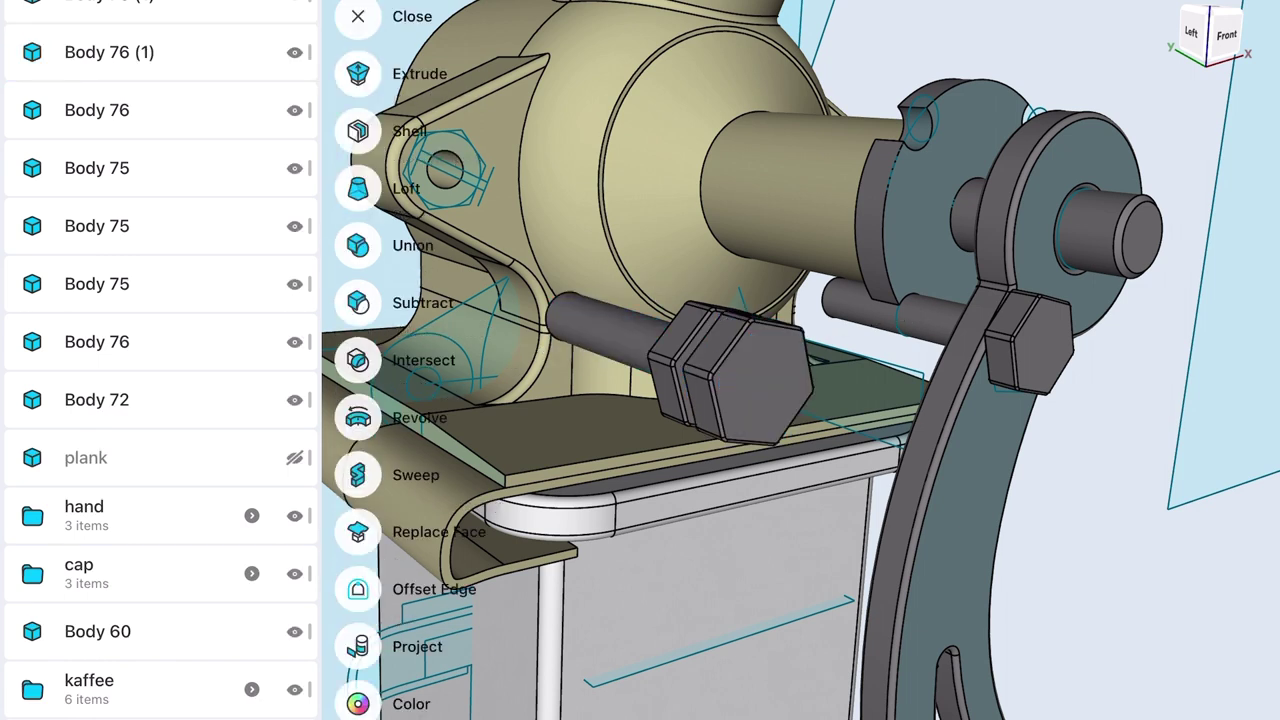
pyautogui.click(712, 365)
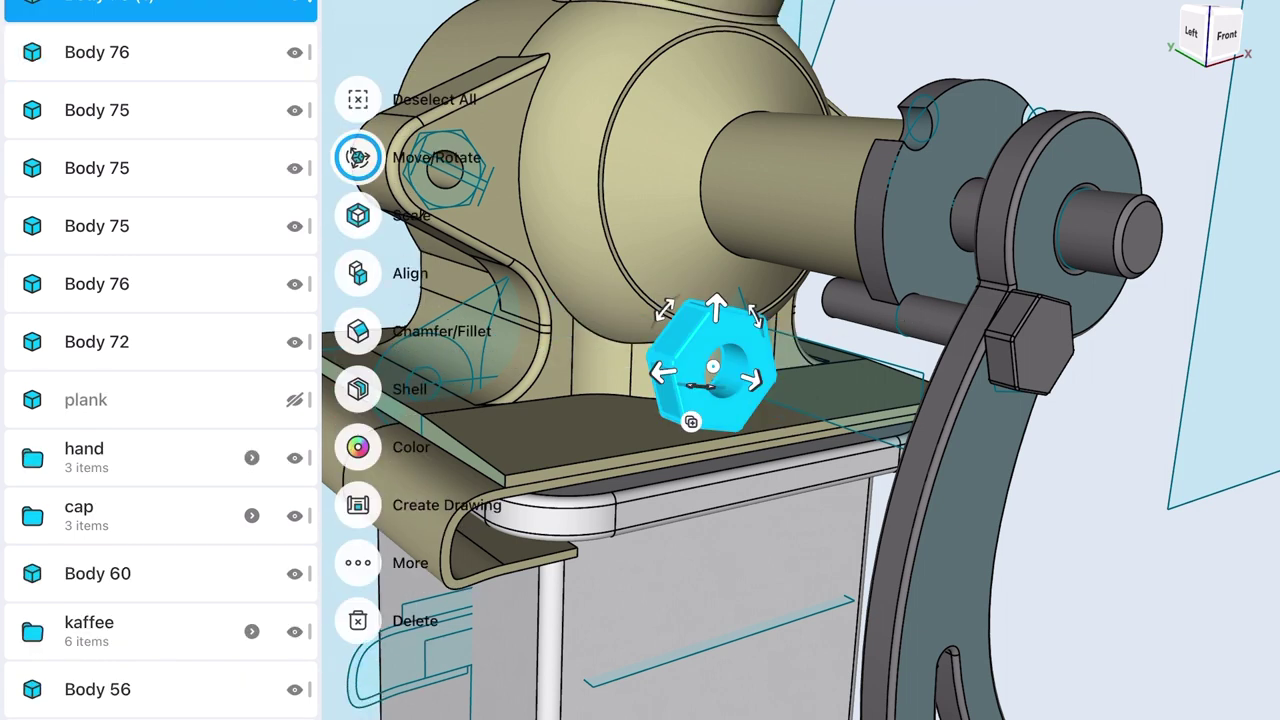
pyautogui.moveTo(663, 310); pyautogui.dragTo(676, 298)
# - Slide the nut behind the crank arm, fillet the flange edge 0,2 mm, and unhide the plank
pyautogui.click(700, 366)
pyautogui.moveTo(655, 360); pyautogui.dragTo(918, 343)
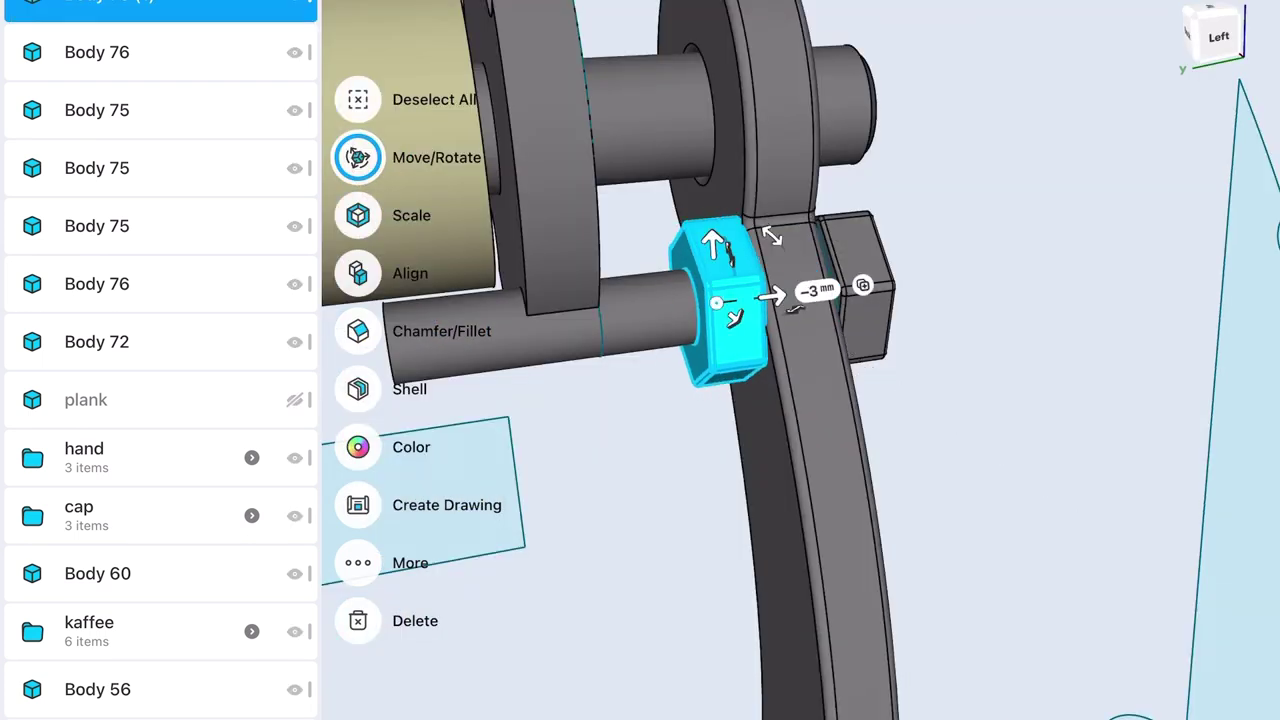
pyautogui.click(815, 290)
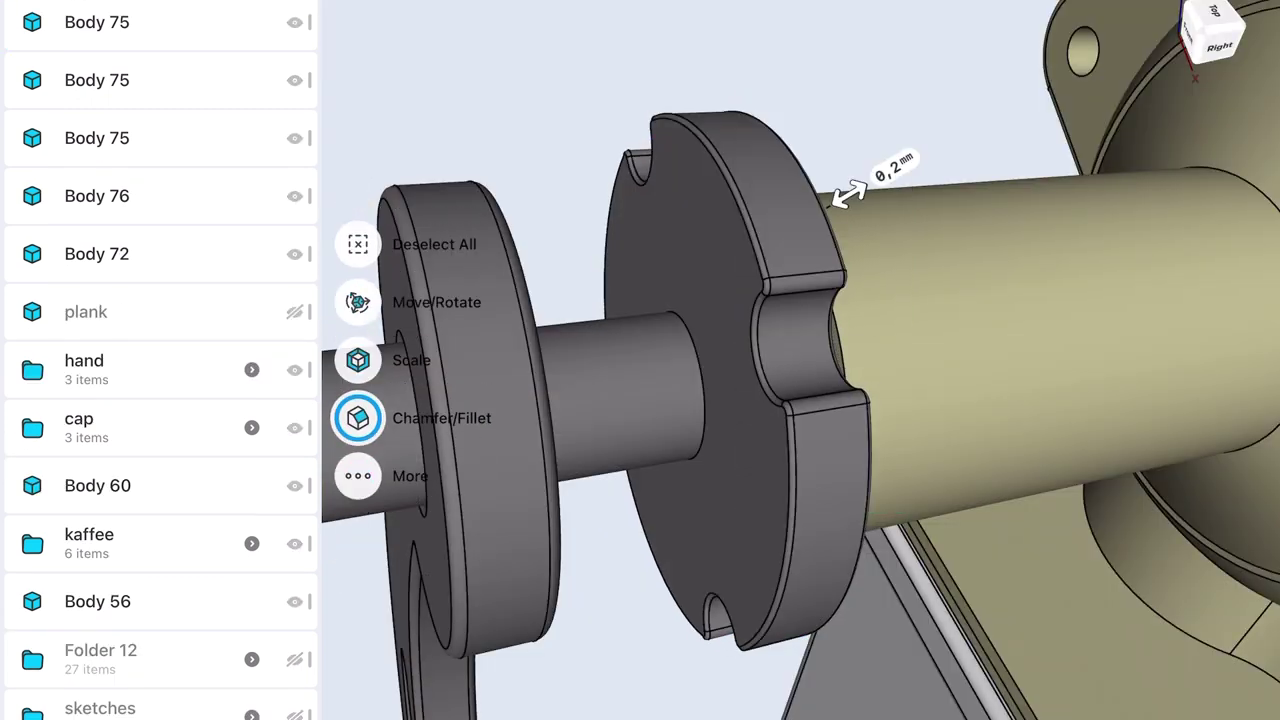
pyautogui.click(893, 168)
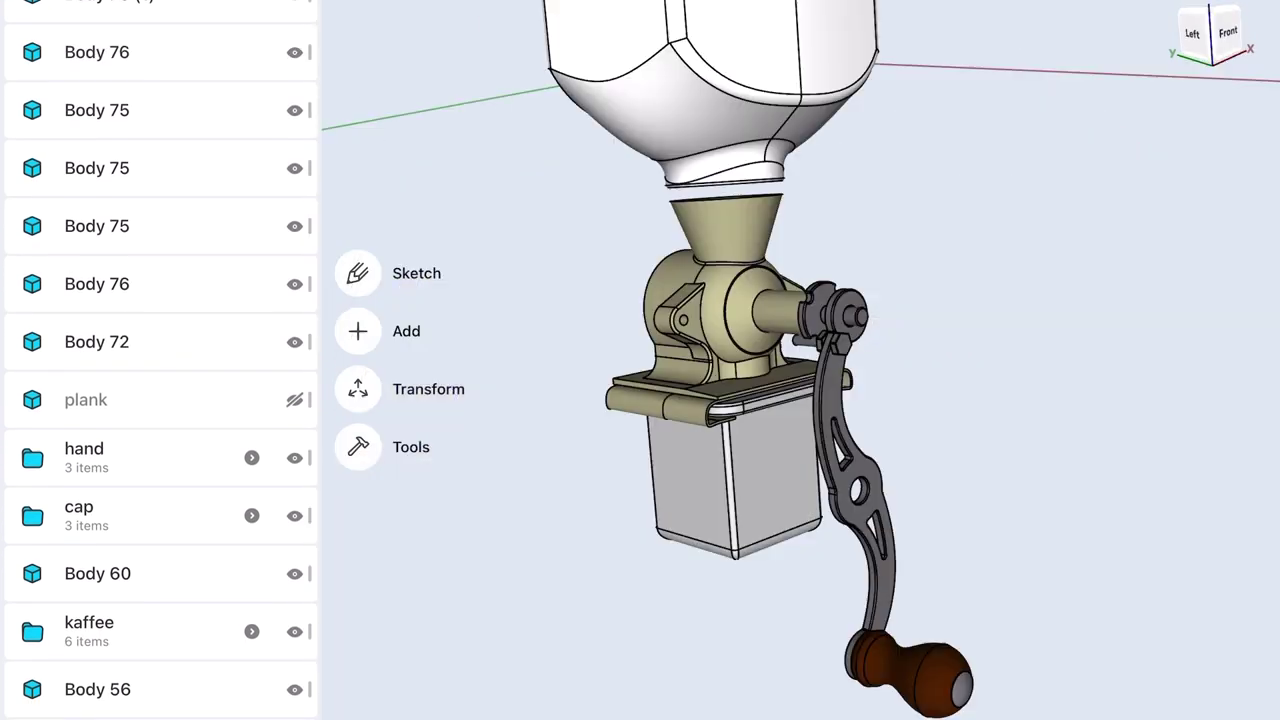
pyautogui.click(294, 399)
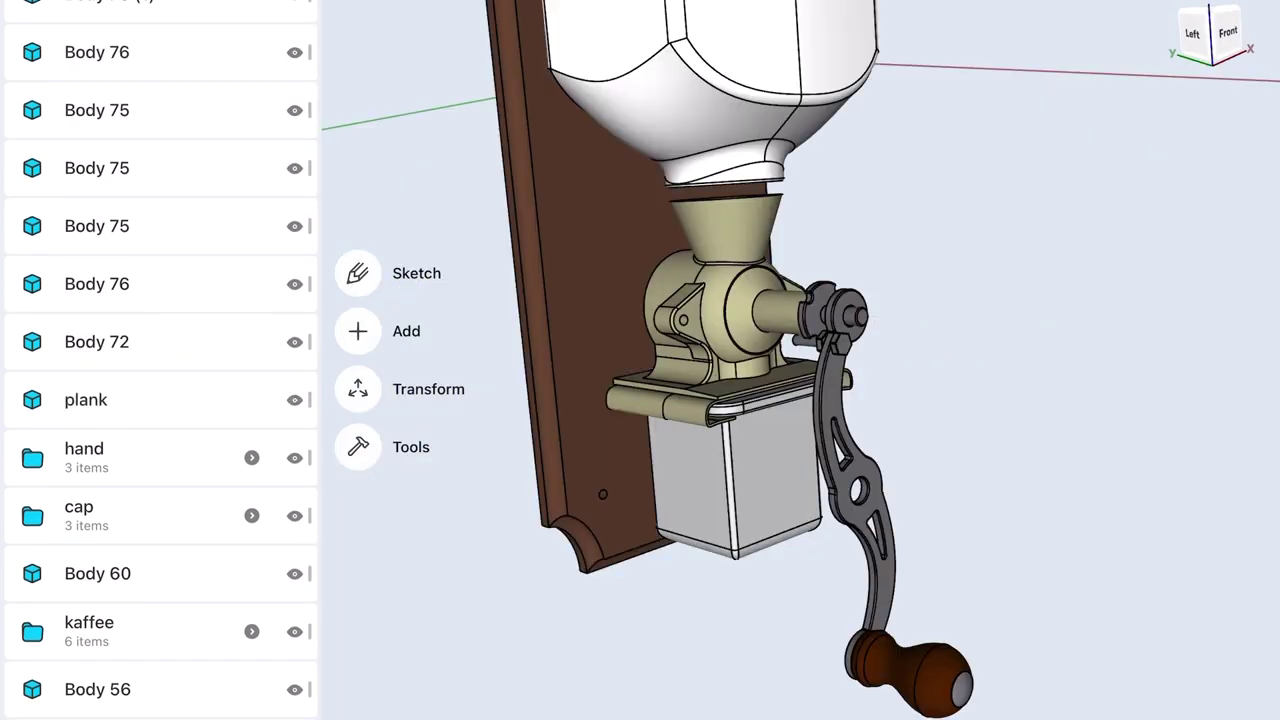
# - Show the sketch planes and extrude the bracket-hole circle into a 1.5 mm disc
pyautogui.scroll(-2, 160, 400)
pyautogui.click(294, 712)
pyautogui.click(650, 362)
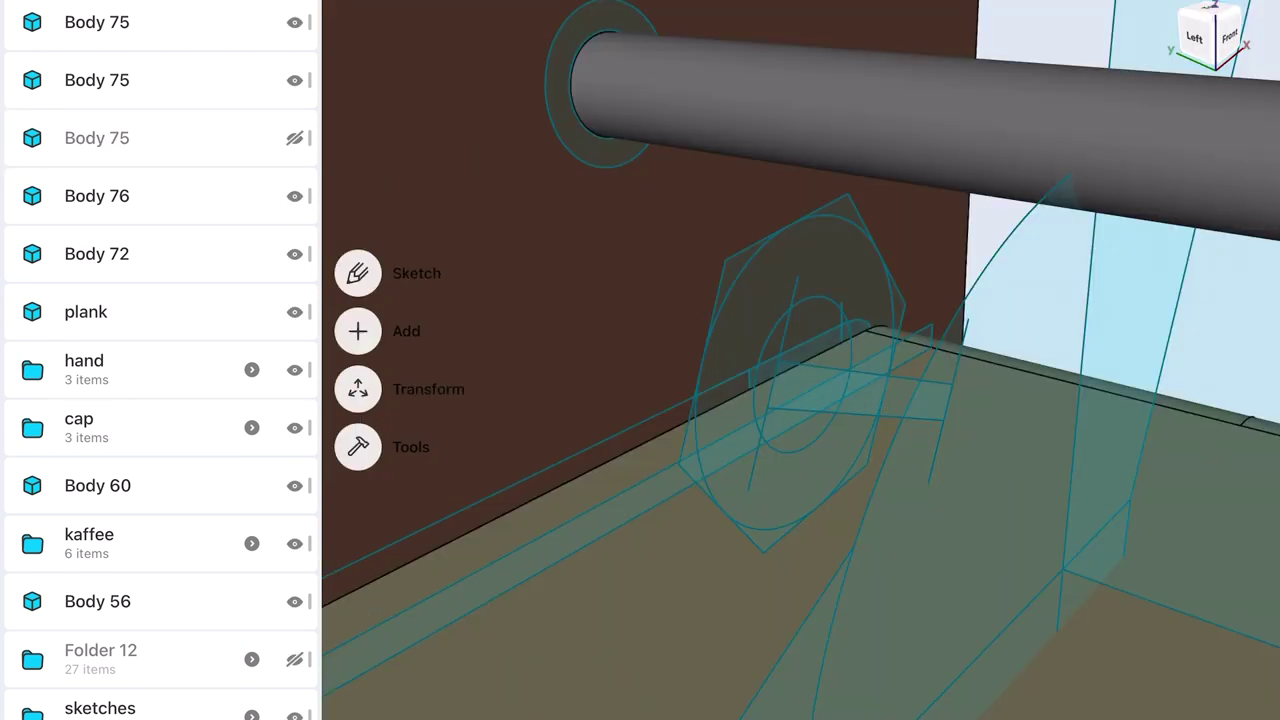
pyautogui.click(860, 280)
pyautogui.moveTo(833, 298); pyautogui.dragTo(923, 320)
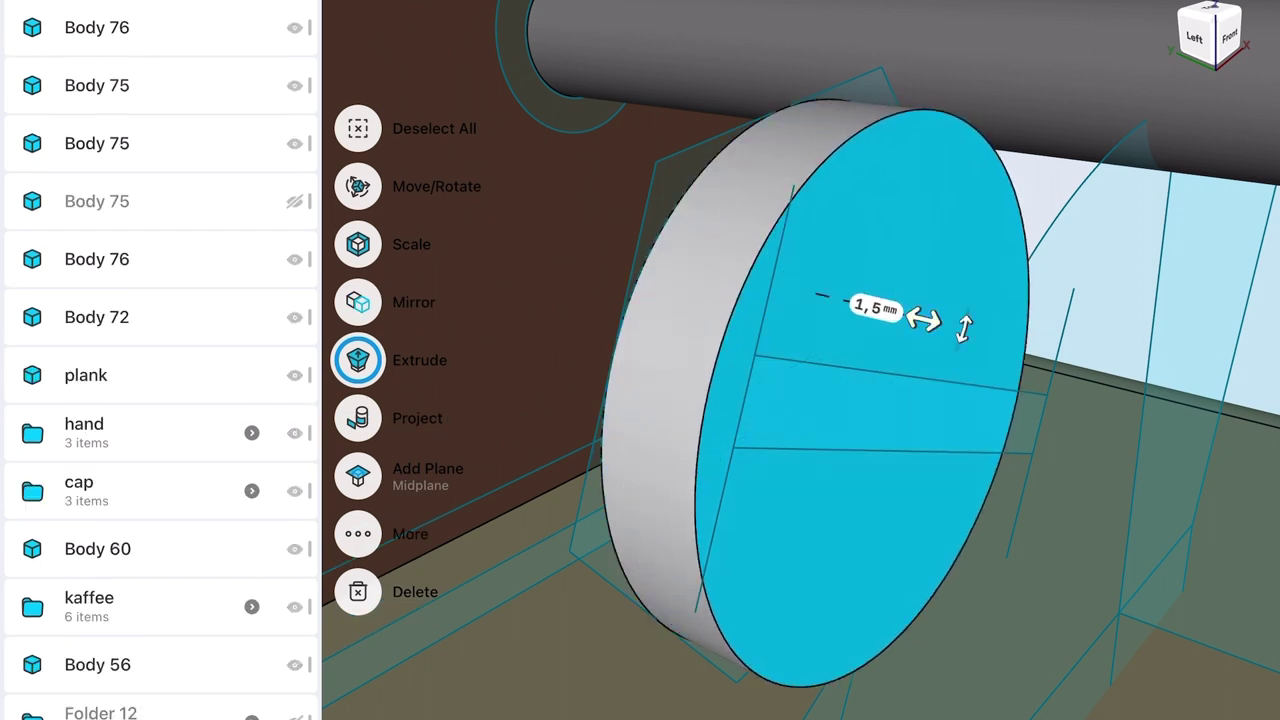
# - Round the disc's rim and extrude a -16 mm pin shank inward
pyautogui.scroll(-3, 850, 400)
pyautogui.click(795, 330)
pyautogui.moveTo(809, 334)
pyautogui.mouseDown()
pyautogui.moveTo(771, 343)
pyautogui.moveTo(800, 340)
pyautogui.mouseUp()
pyautogui.click(880, 425)
pyautogui.moveTo(886, 429); pyautogui.dragTo(627, 344)
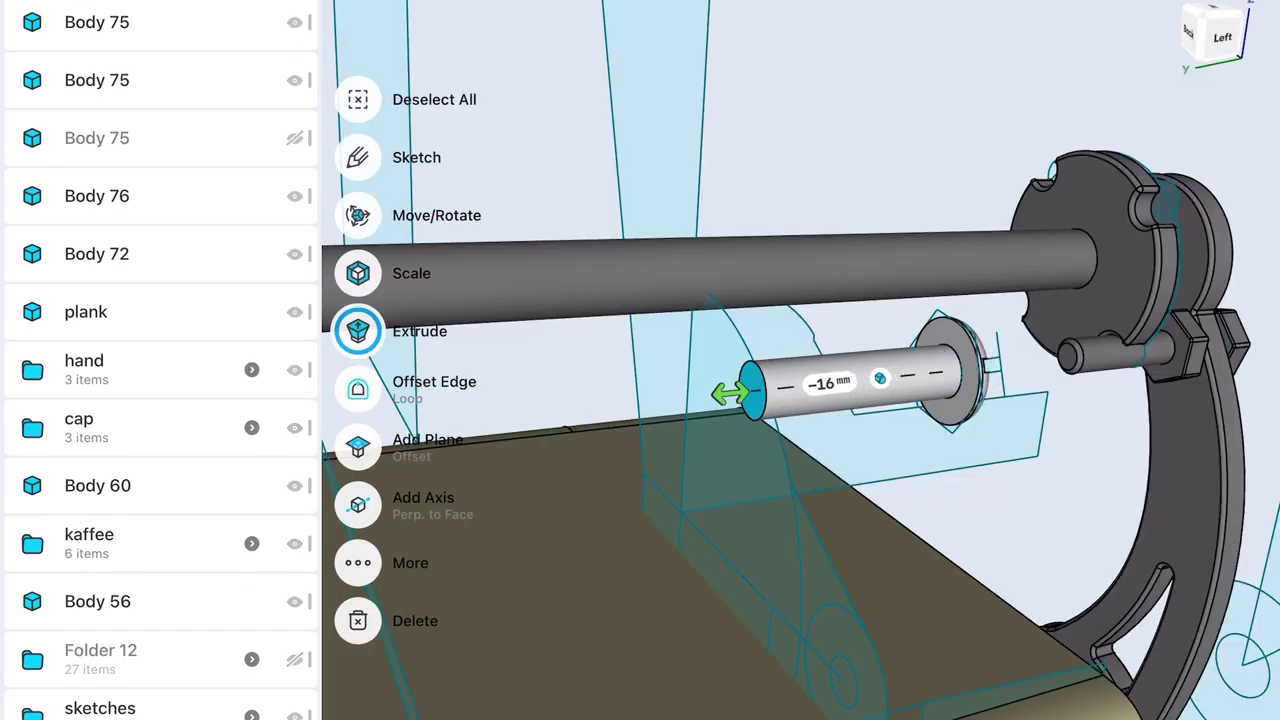
# - Chamfer the pin's tip edge and extrude the hexagon face into a nut
pyautogui.click(757, 395)
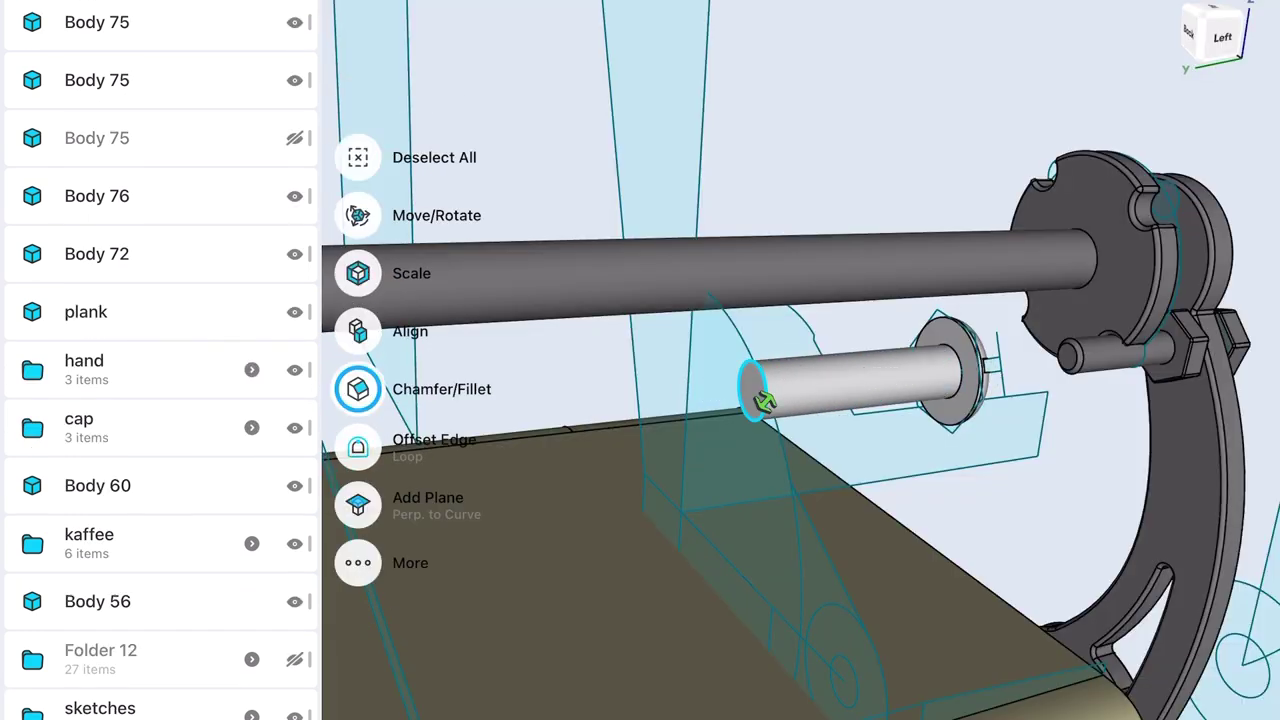
pyautogui.click(812, 347)
pyautogui.click(877, 406)
pyautogui.click(821, 341)
pyautogui.click(877, 406)
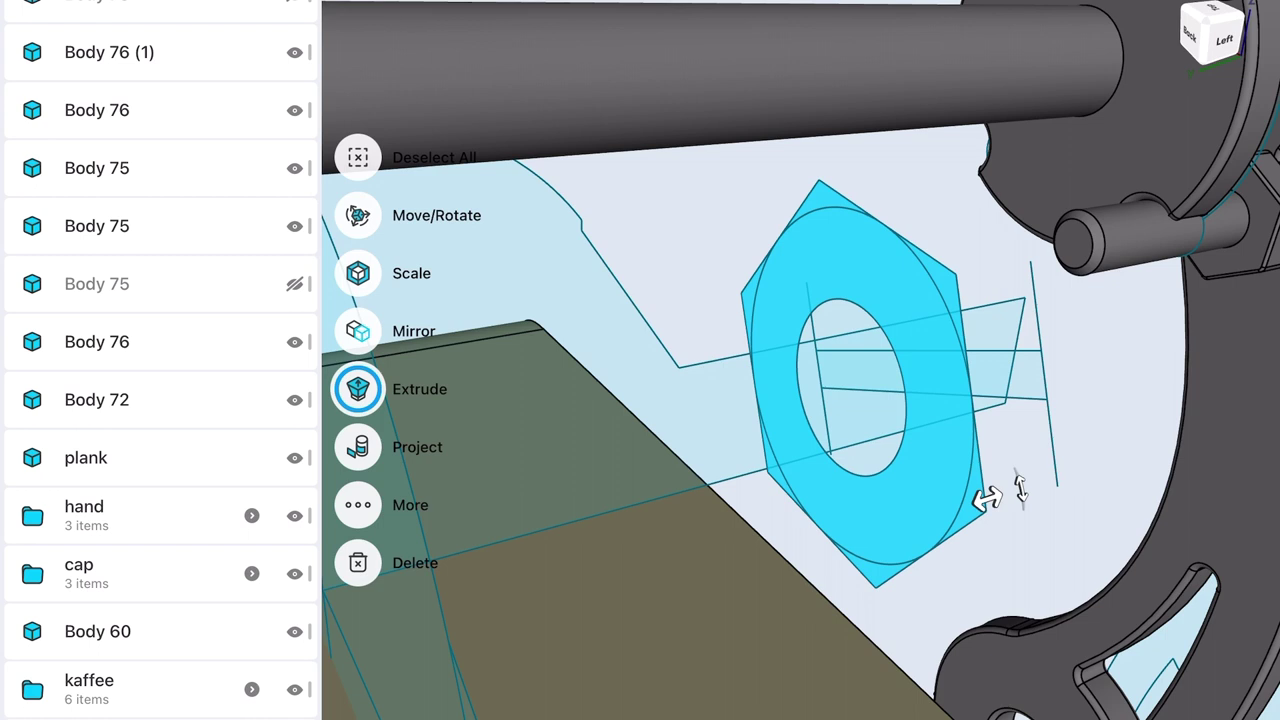
pyautogui.moveTo(986, 500); pyautogui.dragTo(829, 549)
pyautogui.click(917, 532)
# - Fillet the nut edges 0,2 mm and slide the nut 14 mm onto the pin
pyautogui.click(890, 287)
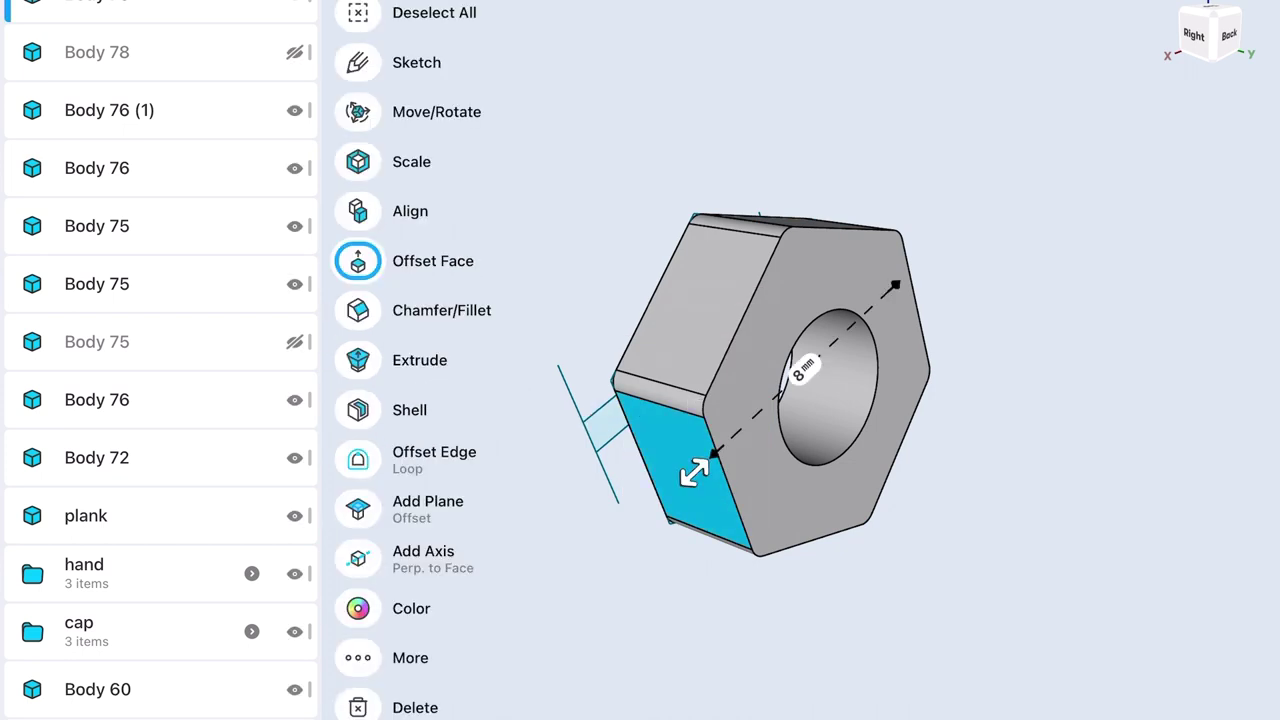
pyautogui.click(737, 543)
pyautogui.click(357, 357)
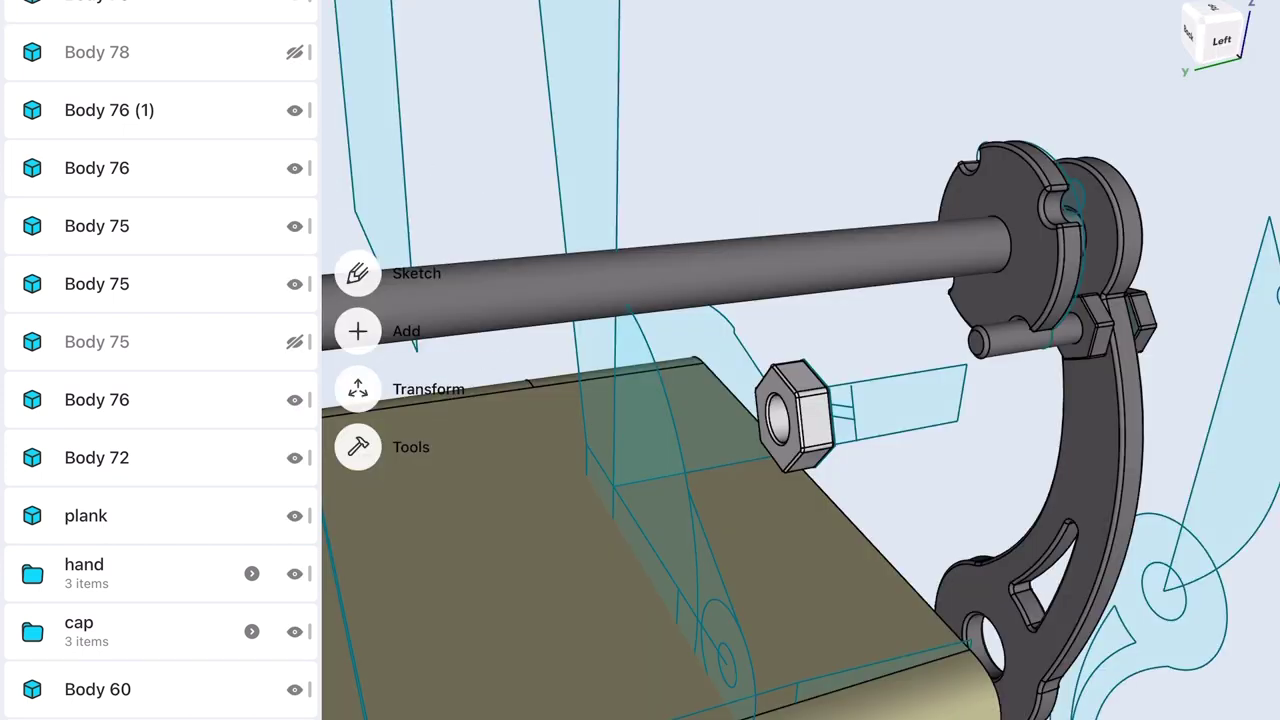
pyautogui.click(795, 415)
pyautogui.moveTo(737, 423); pyautogui.dragTo(575, 455)
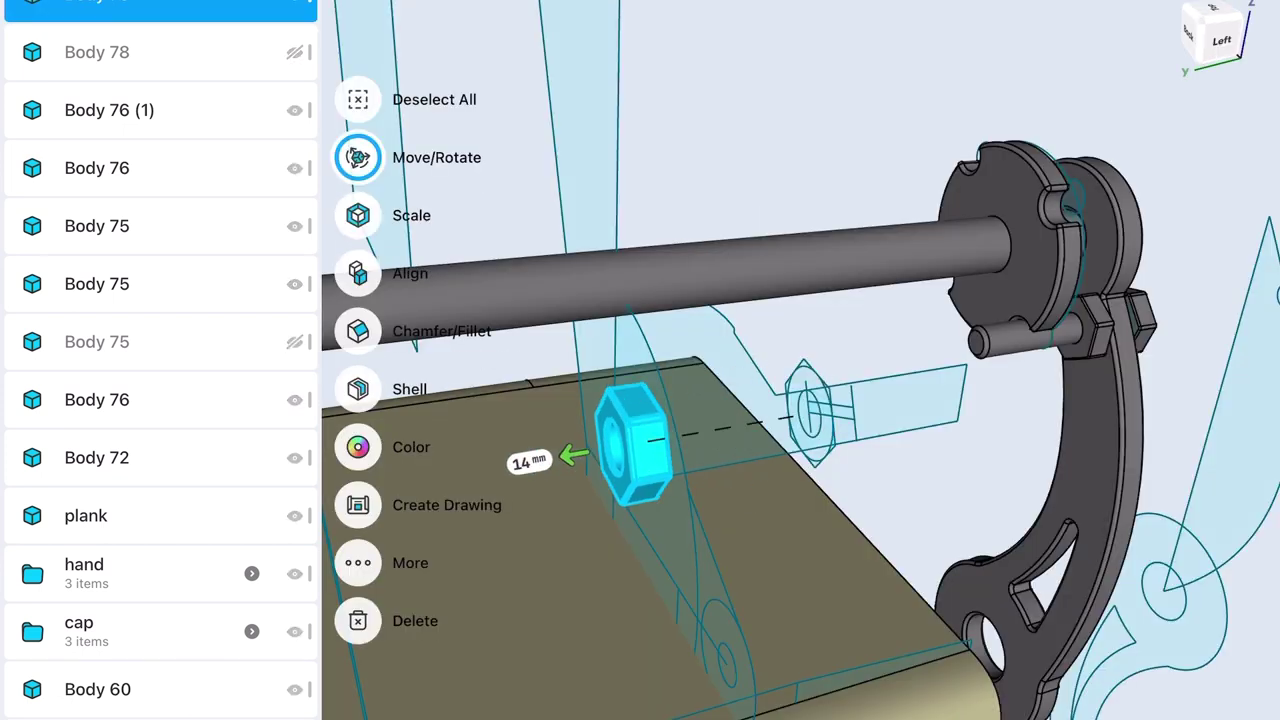
pyautogui.click(357, 99)
# - Show the screw (Body 78) and move it 3 mm
pyautogui.click(294, 52)
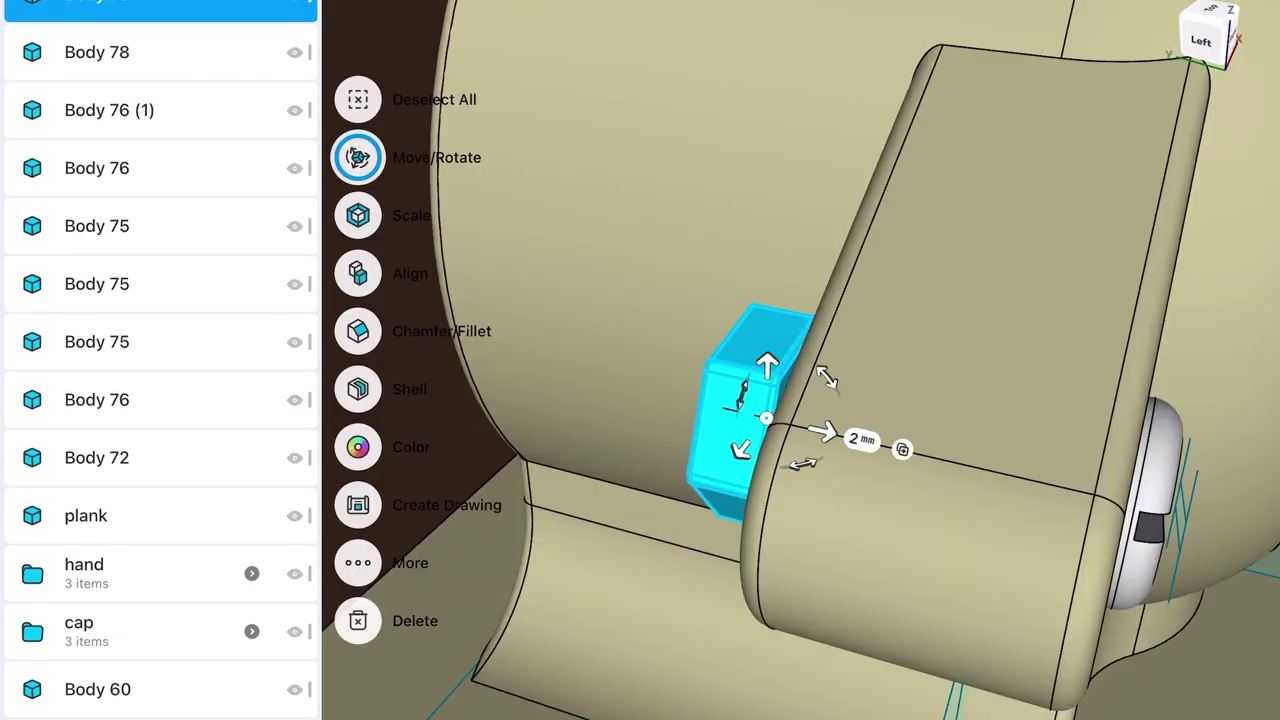
pyautogui.click(861, 439)
pyautogui.write('3')
pyautogui.click(929, 491)
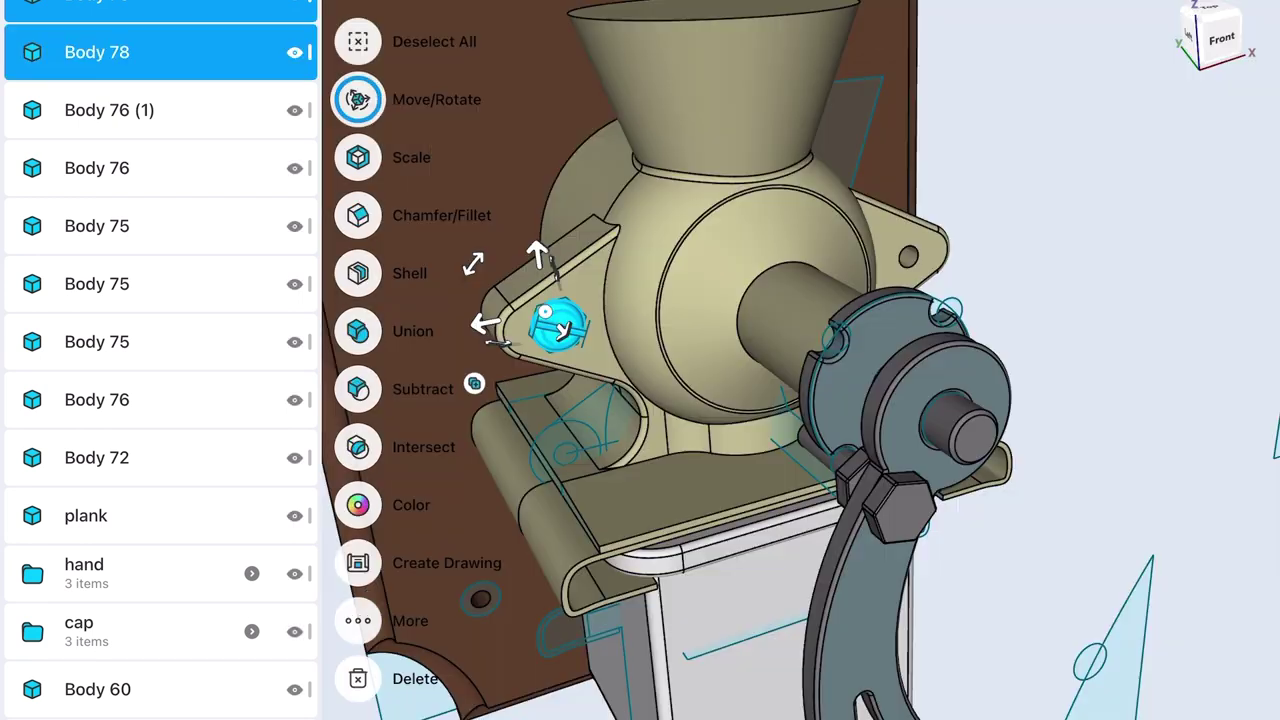
# - Copy the screw head to the second bracket and extend the lug face 3 mm
pyautogui.click(722, 278)
pyautogui.doubleClick(160, 110)
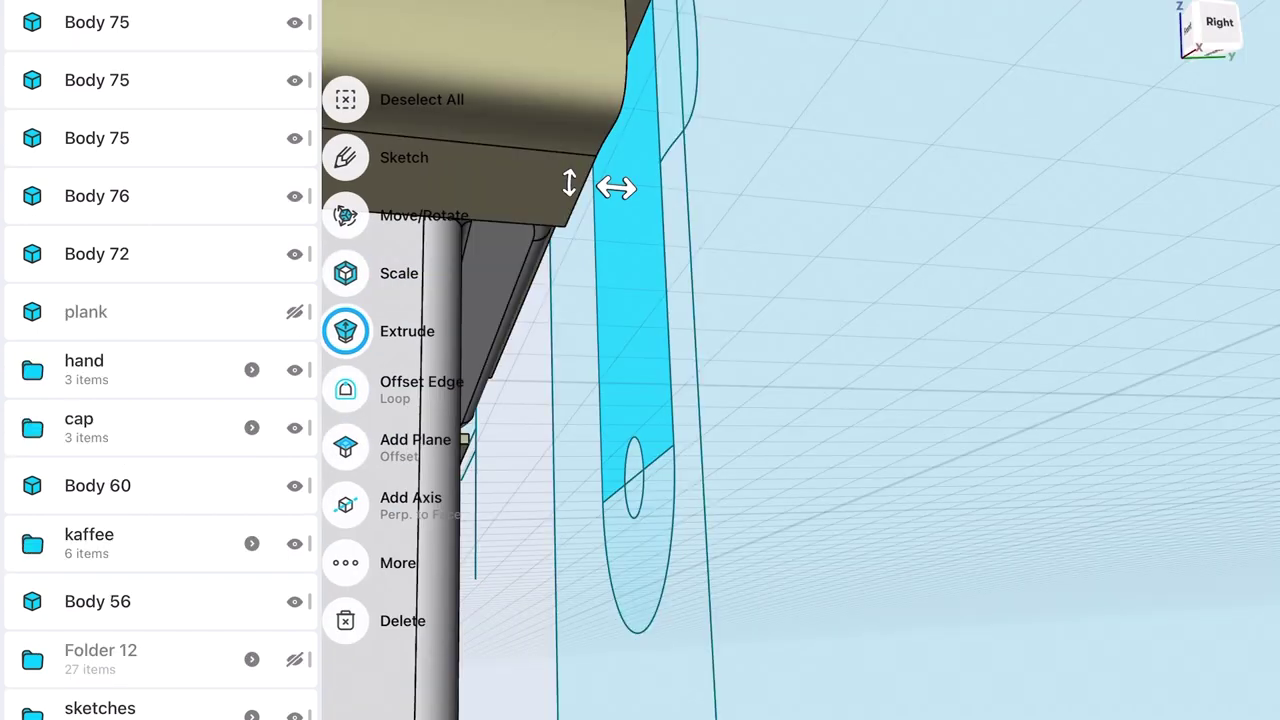
pyautogui.moveTo(623, 563); pyautogui.dragTo(565, 565)
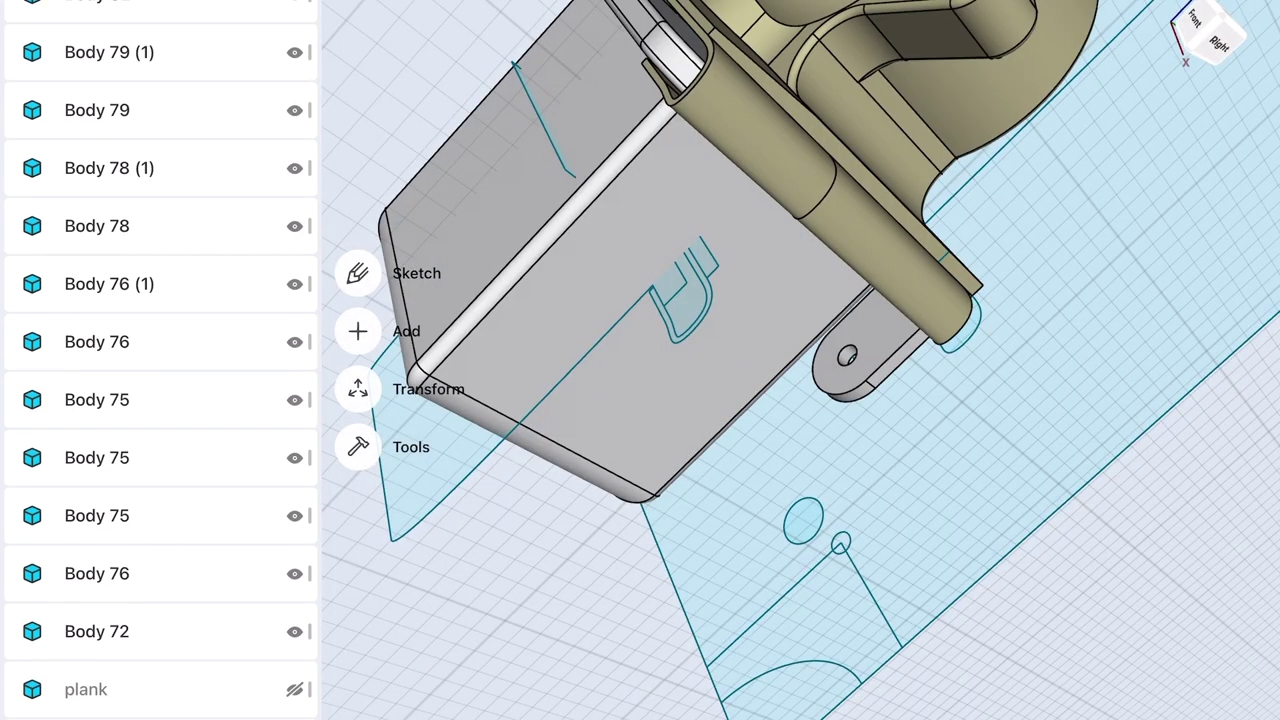
# - Mirror the lug across the bracket, selecting the lug and its small end face
pyautogui.click(358, 386)
pyautogui.click(358, 531)
pyautogui.click(870, 345)
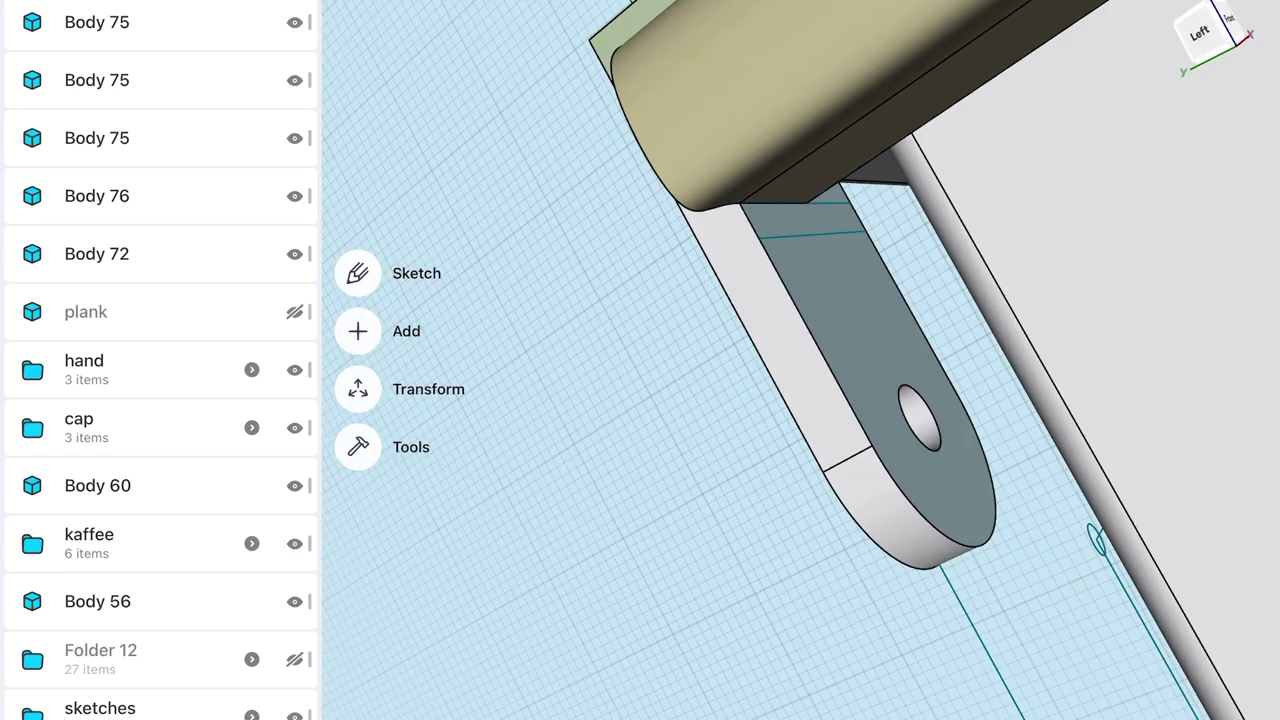
pyautogui.click(805, 220)
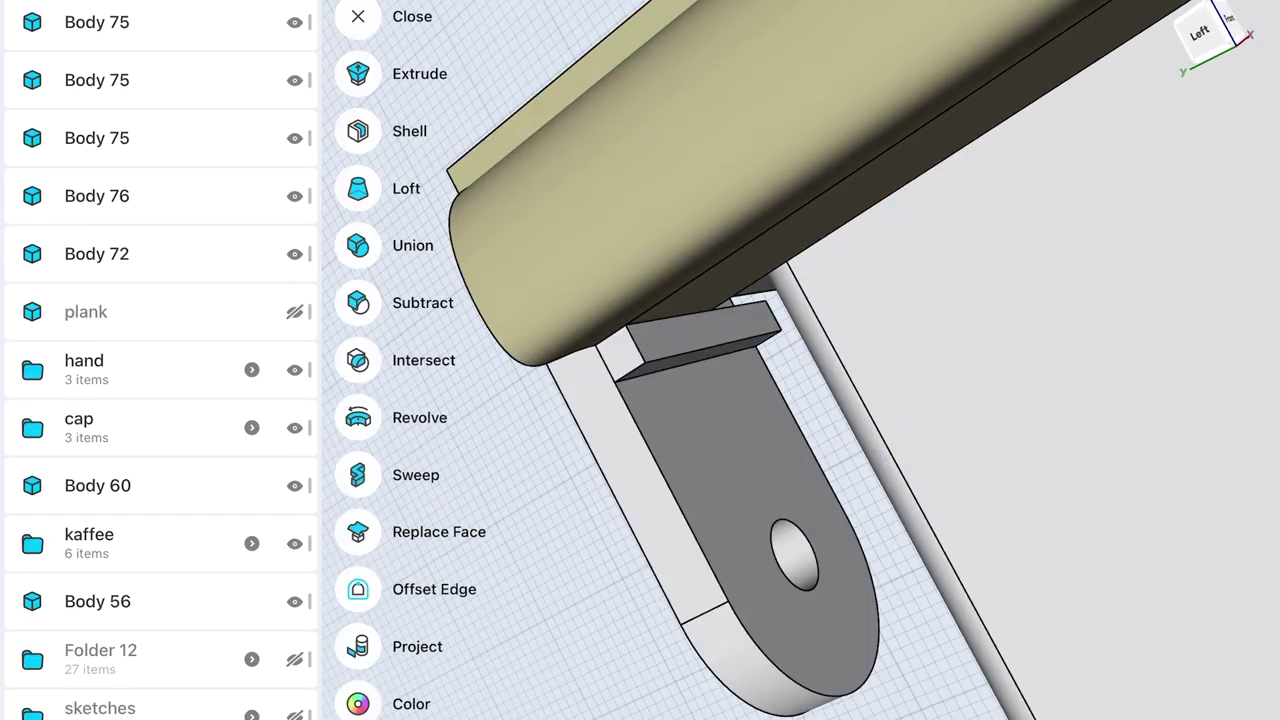
# - Union the lug with the bracket and round its top edge with a 0.5 mm fillet
pyautogui.click(357, 246)
pyautogui.click(740, 480)
pyautogui.click(358, 302)
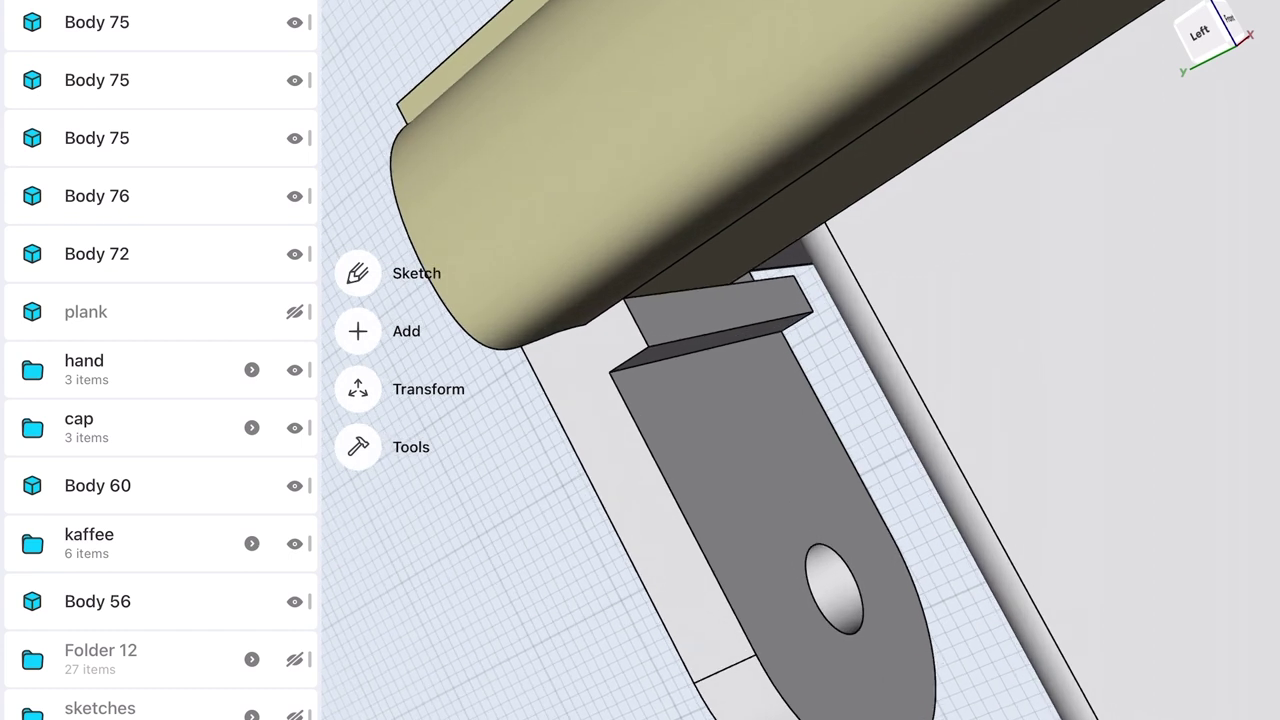
pyautogui.click(710, 344)
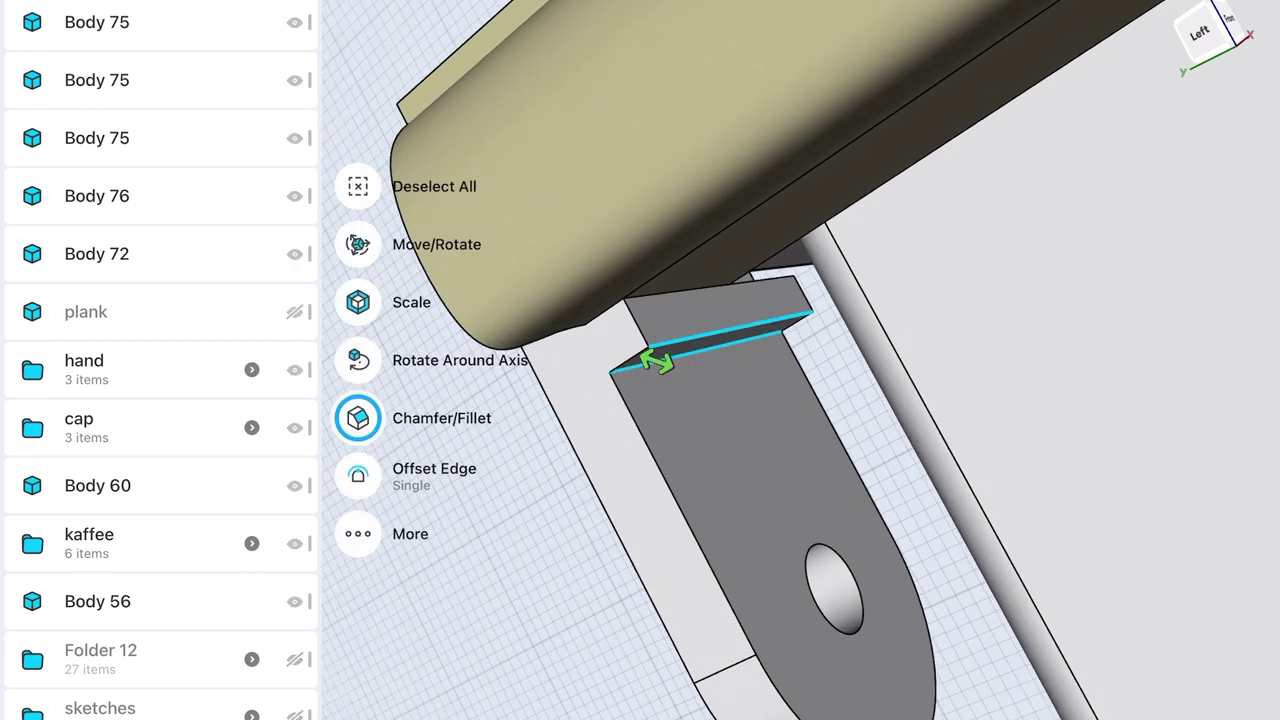
pyautogui.click(655, 362)
pyautogui.moveTo(655, 362); pyautogui.dragTo(690, 373)
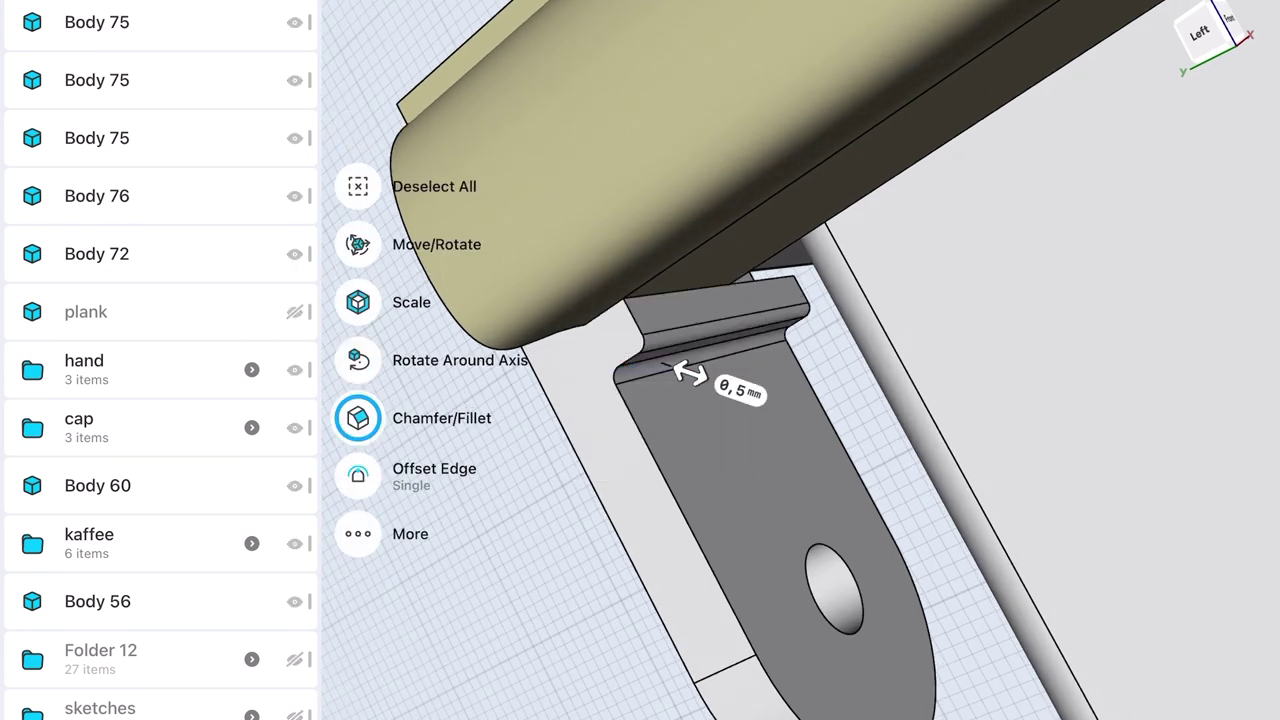
pyautogui.click(740, 392)
pyautogui.click(809, 451)
# - Round the lug's left edge with a 1.0 mm fillet
pyautogui.click(760, 480)
pyautogui.click(760, 480)
pyautogui.click(760, 480)
pyautogui.click(660, 490)
pyautogui.click(358, 360)
pyautogui.moveTo(688, 516); pyautogui.dragTo(696, 518)
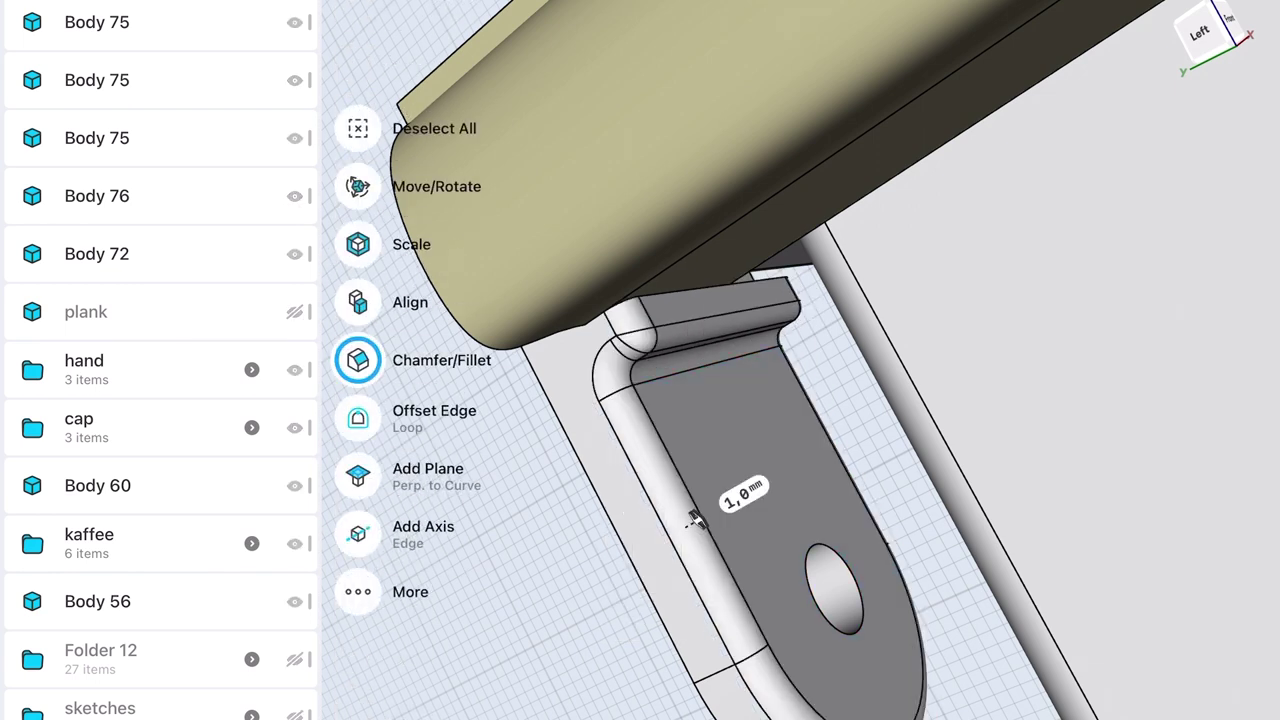
pyautogui.click(693, 518)
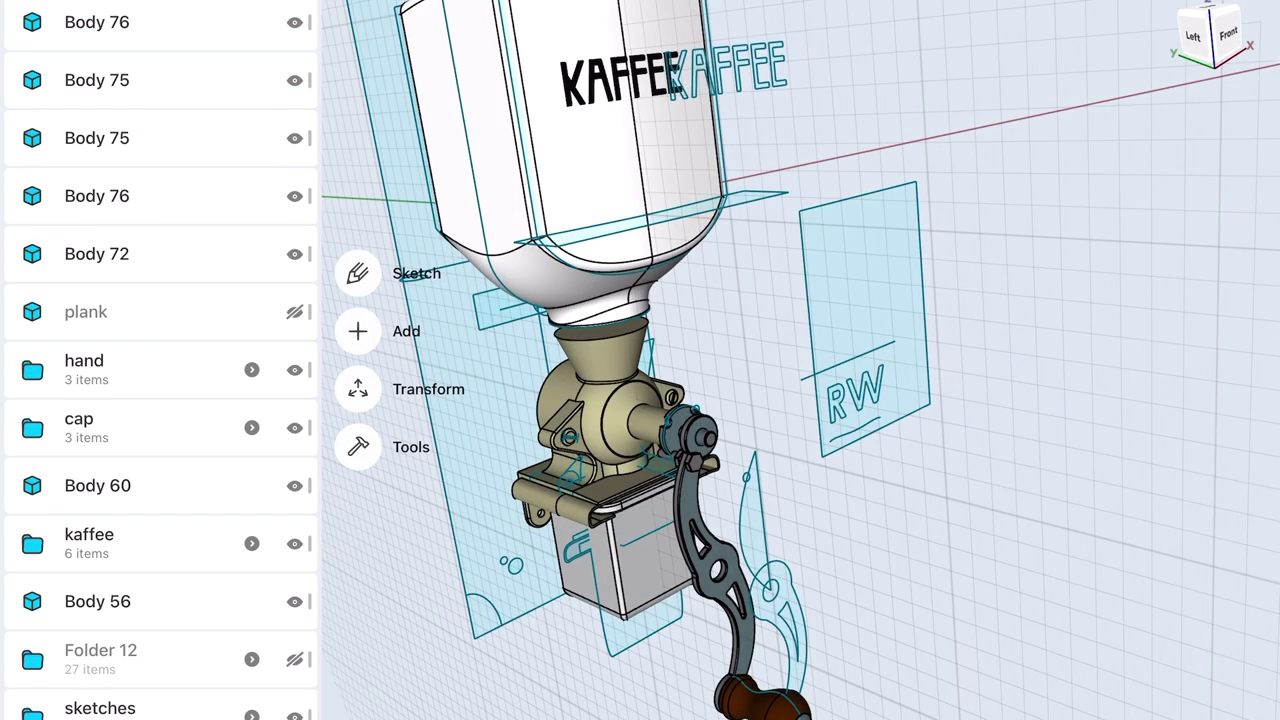
# - Place a copy of the grinder housing over the RW plate, abandoning the thickness tool
pyautogui.click(590, 400)
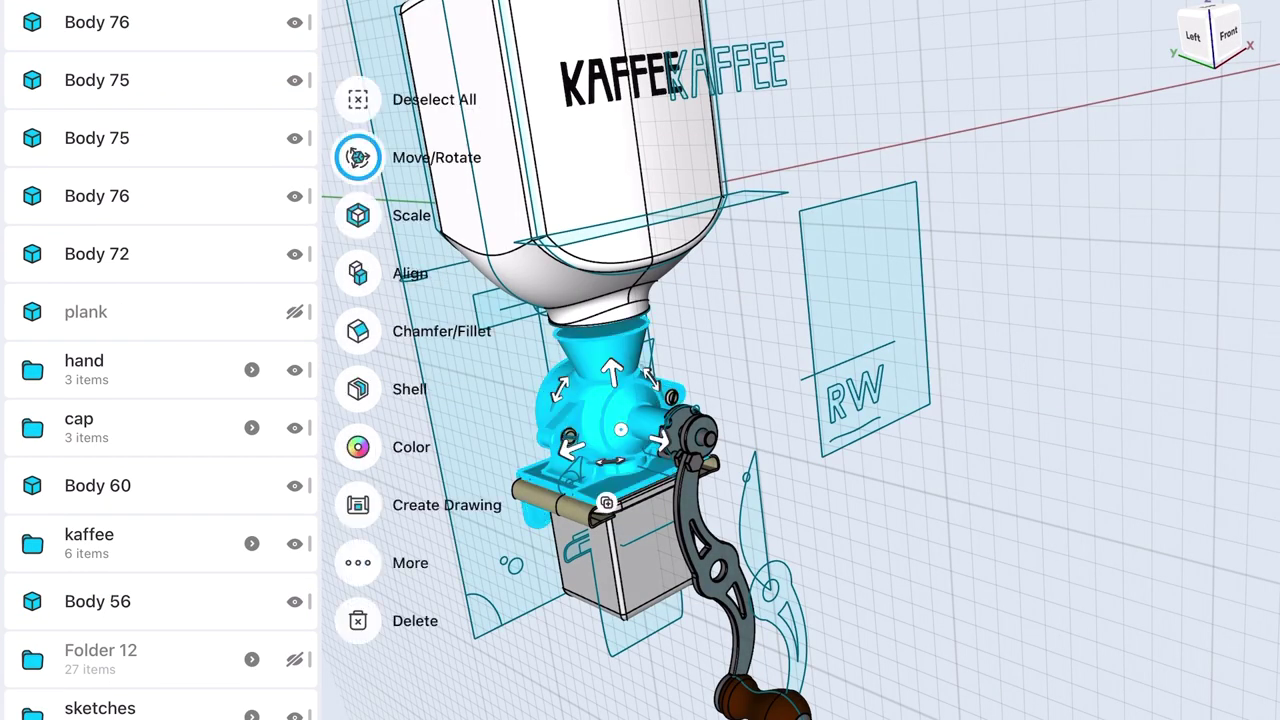
pyautogui.moveTo(660, 440); pyautogui.dragTo(900, 320)
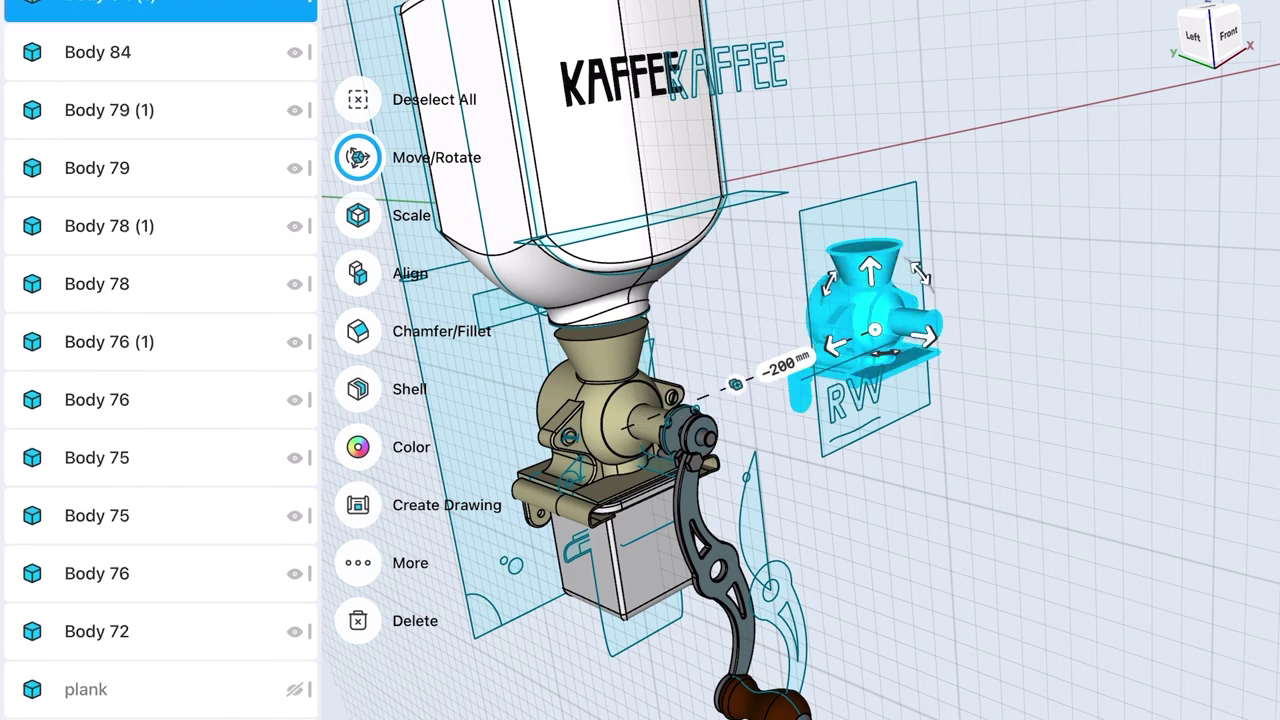
pyautogui.click(358, 447)
pyautogui.click(357, 240)
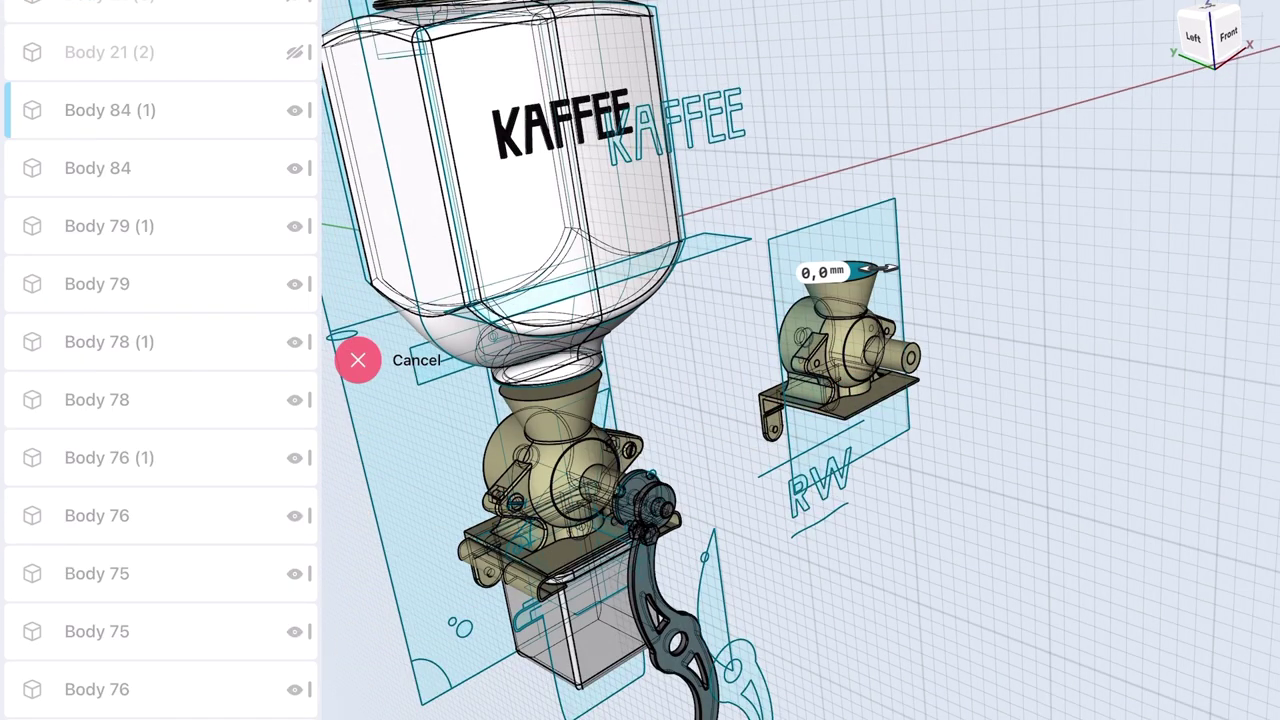
pyautogui.click(822, 271)
pyautogui.press('Escape')
pyautogui.click(358, 360)
# - Make a second grinder copy and extrude the plane behind the middle grinder to -90 mm
pyautogui.click(875, 330)
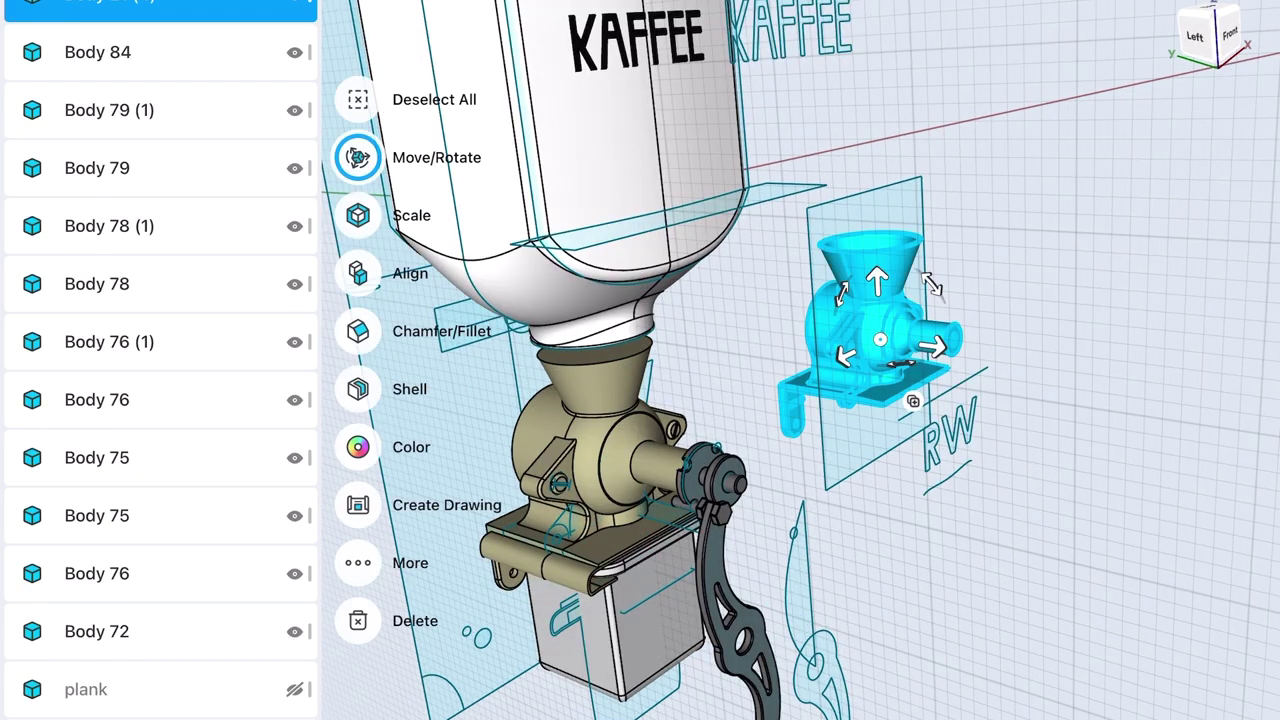
pyautogui.moveTo(933, 346); pyautogui.dragTo(1000, 283)
pyautogui.click(1150, 560)
pyautogui.click(900, 440)
pyautogui.moveTo(903, 206); pyautogui.dragTo(737, 200)
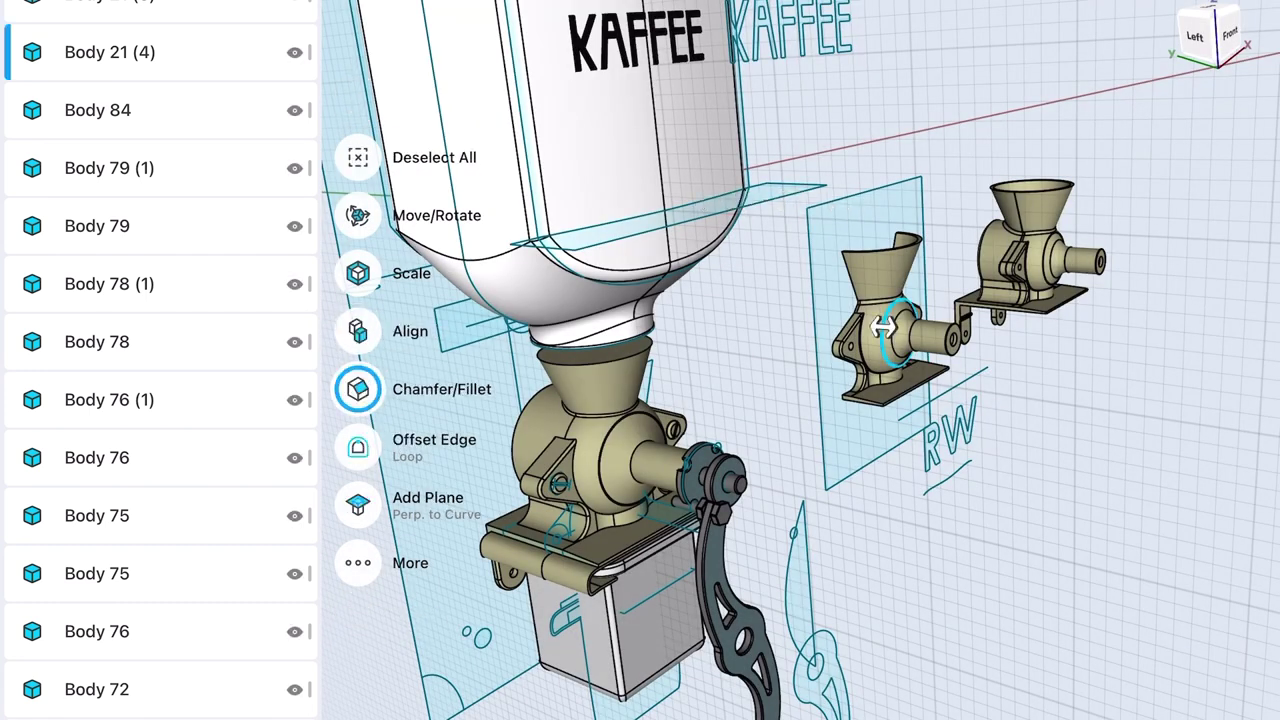
# - Reposition the middle grinder copy, moving it back onto the panel
pyautogui.click(885, 320)
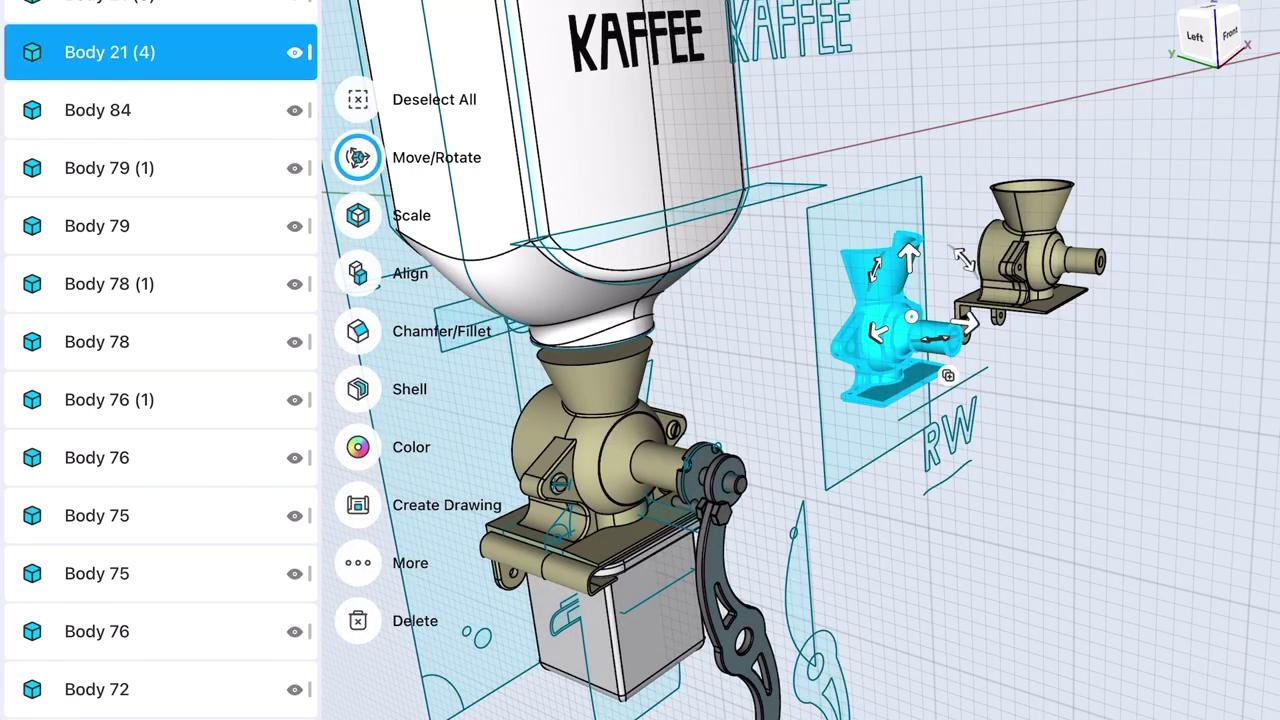
pyautogui.moveTo(967, 322); pyautogui.dragTo(1068, 273)
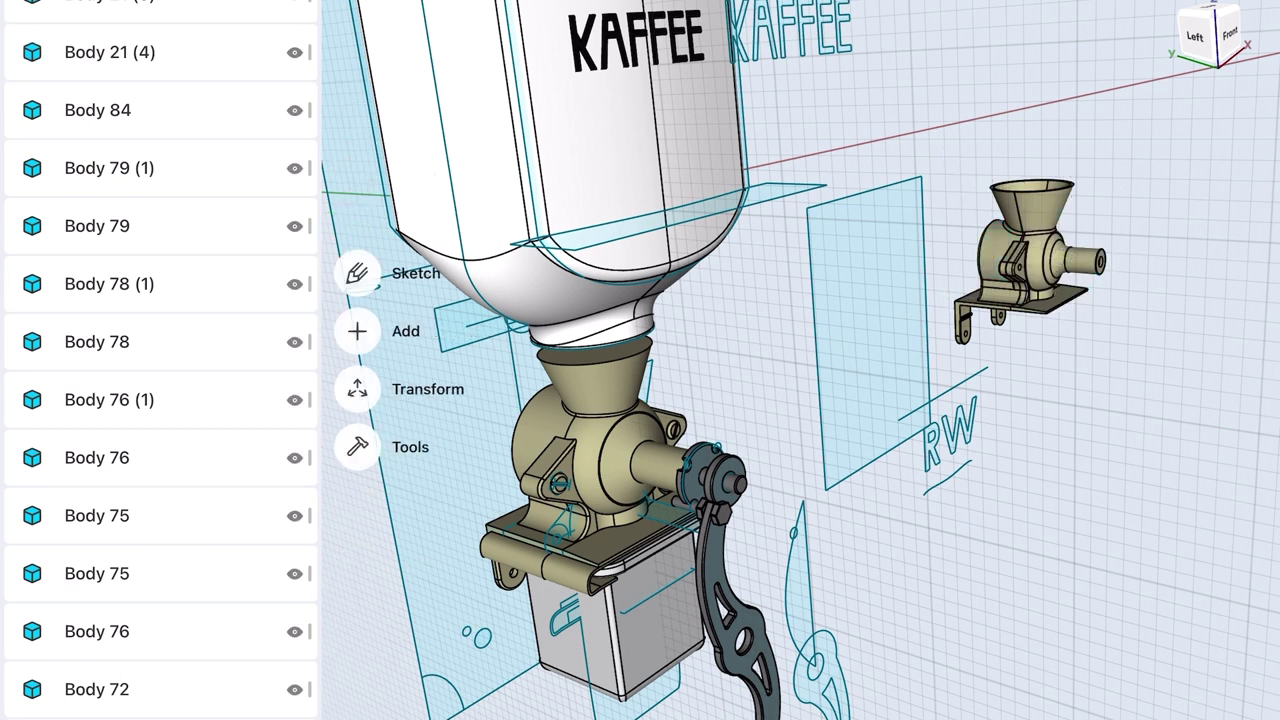
pyautogui.click(1035, 250)
pyautogui.moveTo(1008, 278); pyautogui.dragTo(843, 348)
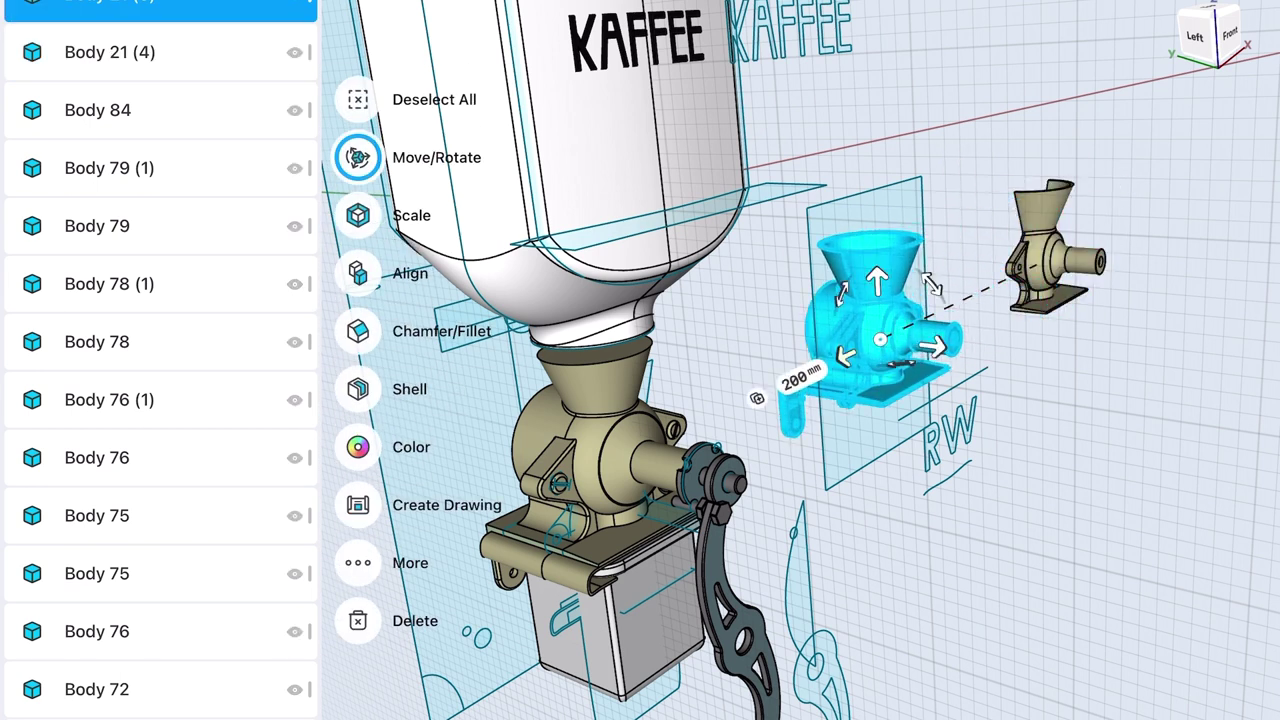
pyautogui.click(1150, 480)
# - Split the middle grinder by extruding the glass panel, and delete the unwanted housing half
pyautogui.click(356, 446)
pyautogui.click(890, 420)
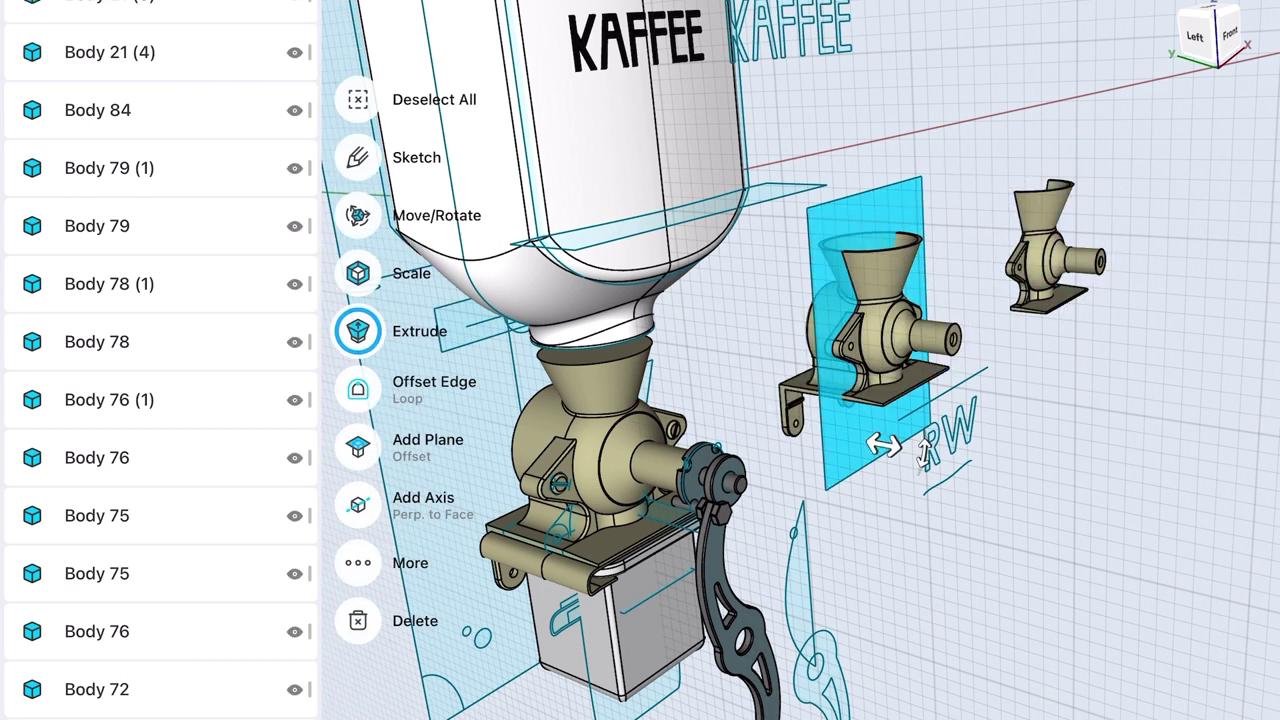
pyautogui.moveTo(895, 449); pyautogui.dragTo(1000, 455)
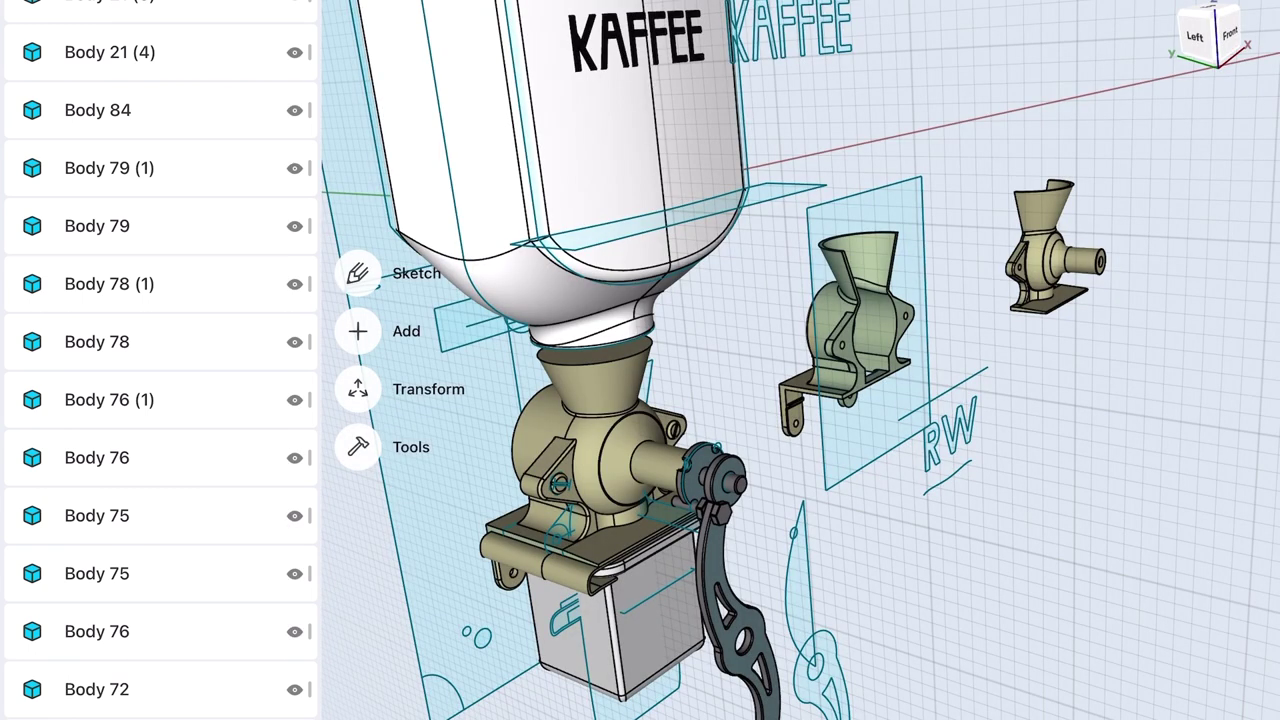
pyautogui.click(580, 440)
pyautogui.click(357, 617)
# - Hide the sketches folder and move the right grinder body back onto the base
pyautogui.scroll(-5, 160, 400)
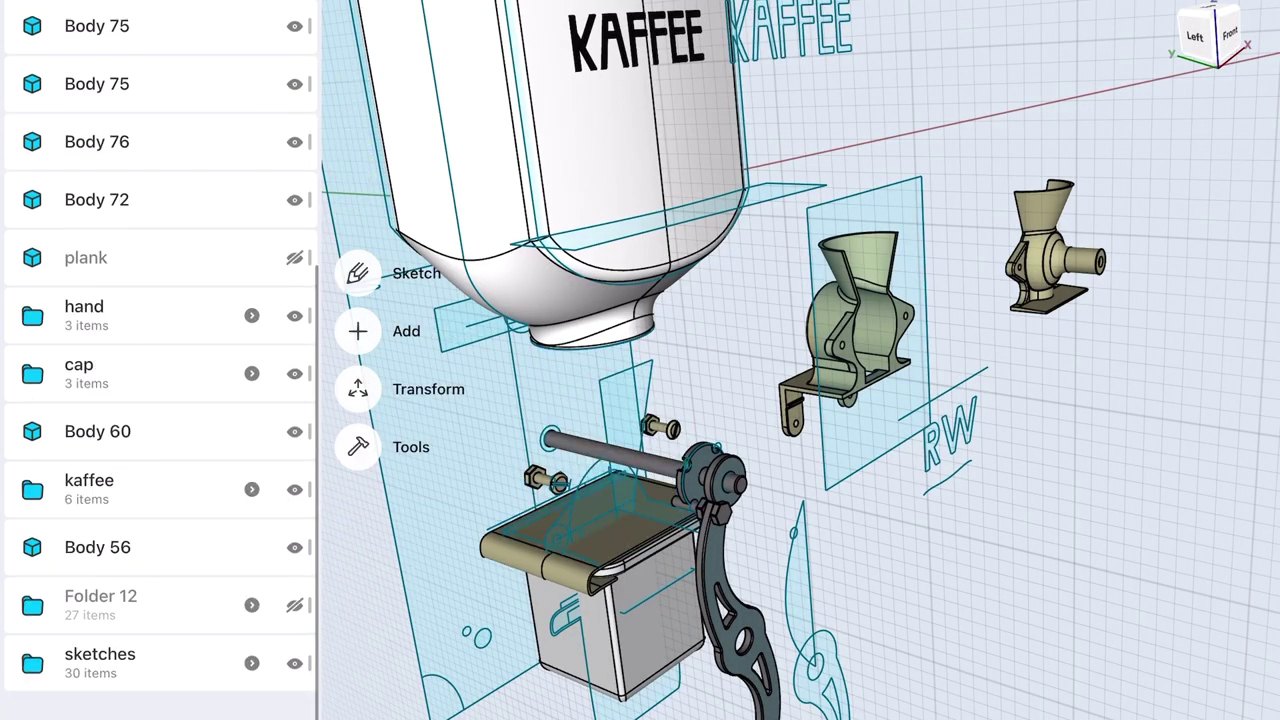
pyautogui.click(294, 712)
pyautogui.click(1055, 250)
pyautogui.moveTo(1055, 250)
pyautogui.mouseDown()
pyautogui.moveTo(700, 371)
pyautogui.moveTo(590, 432)
pyautogui.mouseUp()
pyautogui.click(1050, 550)
pyautogui.click(800, 340)
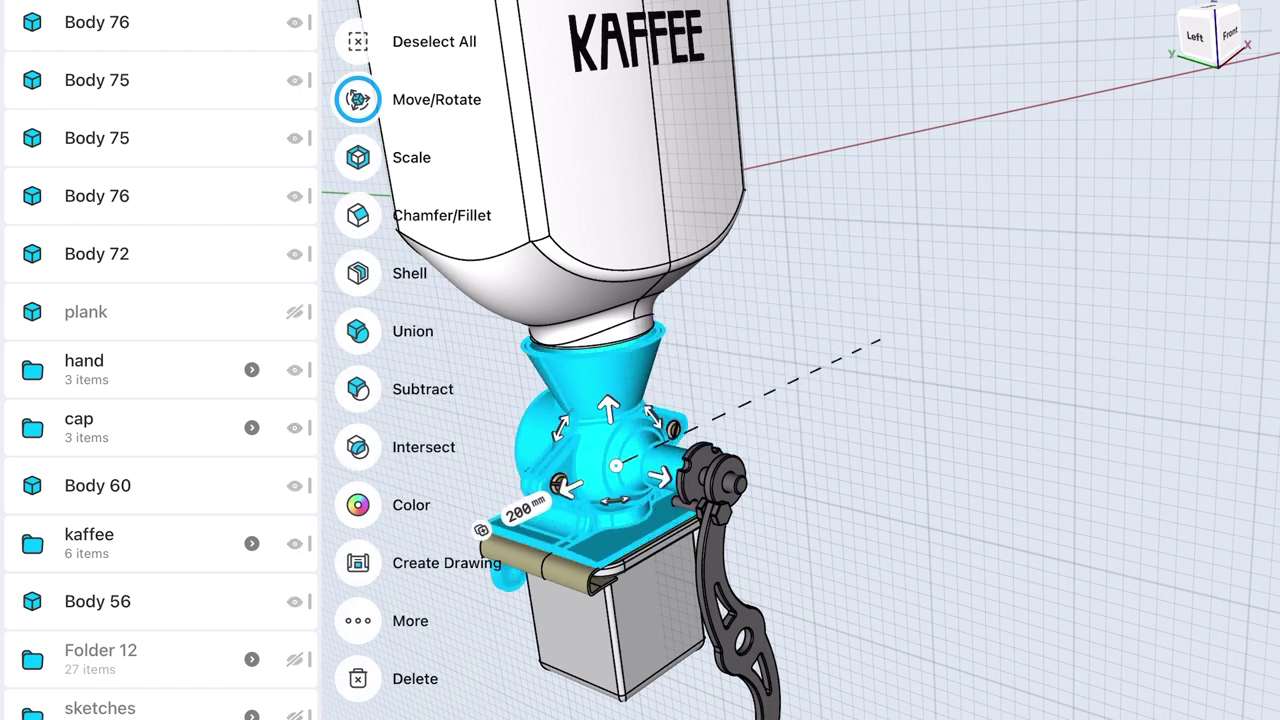
pyautogui.click(1050, 550)
pyautogui.moveTo(800, 400); pyautogui.dragTo(860, 420, button='middle')
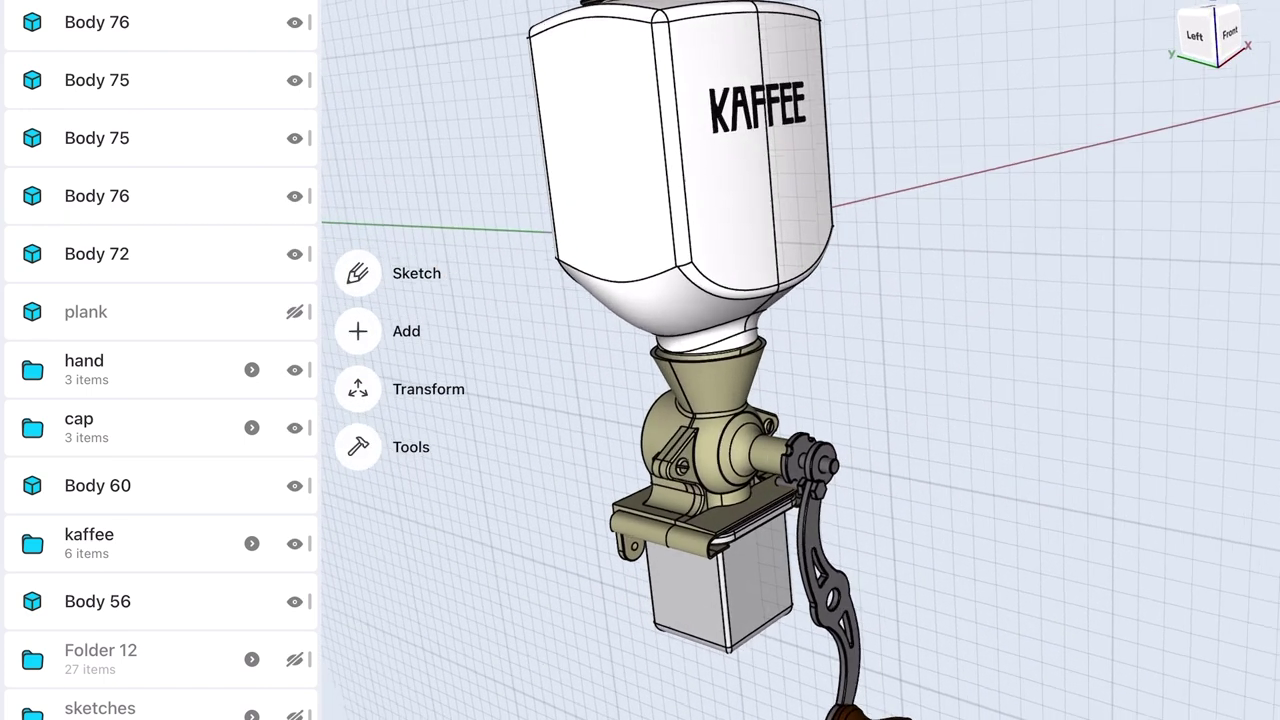
pyautogui.scroll(3, 700, 400)
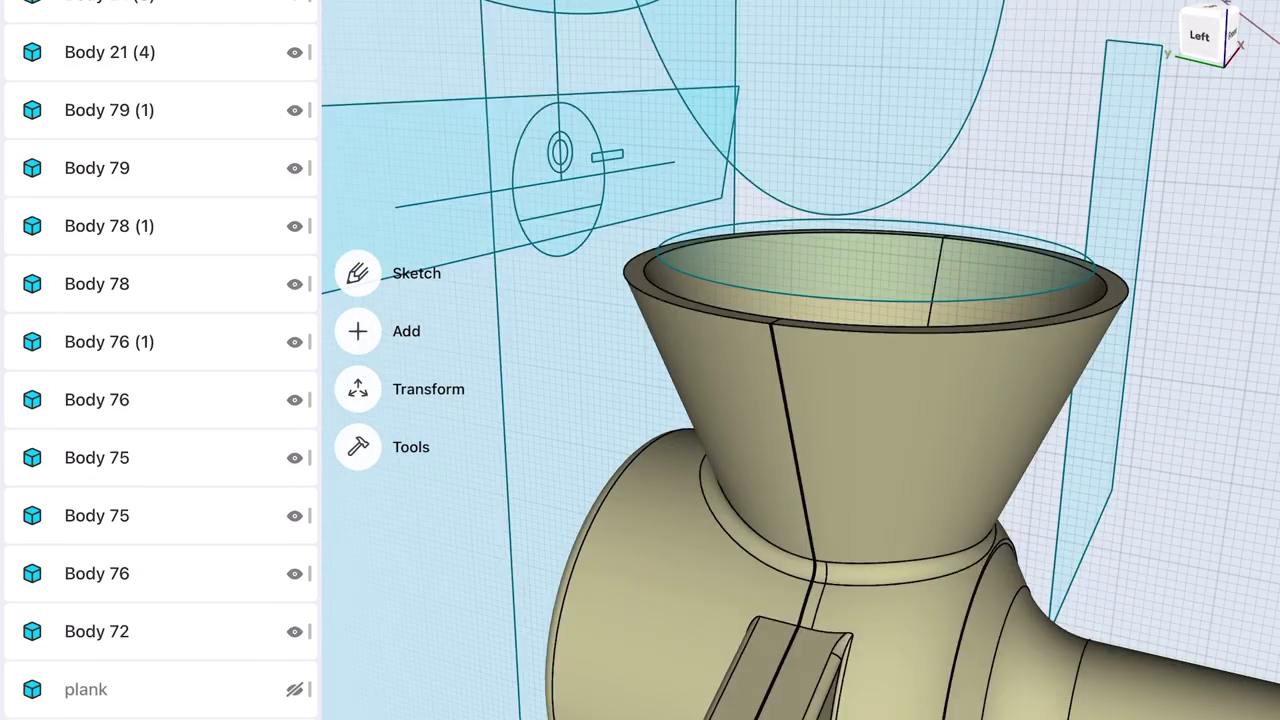
# - Extrude the funnel's inner top face upward into a separate cylindrical collar body
pyautogui.click(875, 258)
pyautogui.moveTo(1033, 252)
pyautogui.mouseDown()
pyautogui.moveTo(1029, 305)
pyautogui.moveTo(1060, 200)
pyautogui.mouseUp()
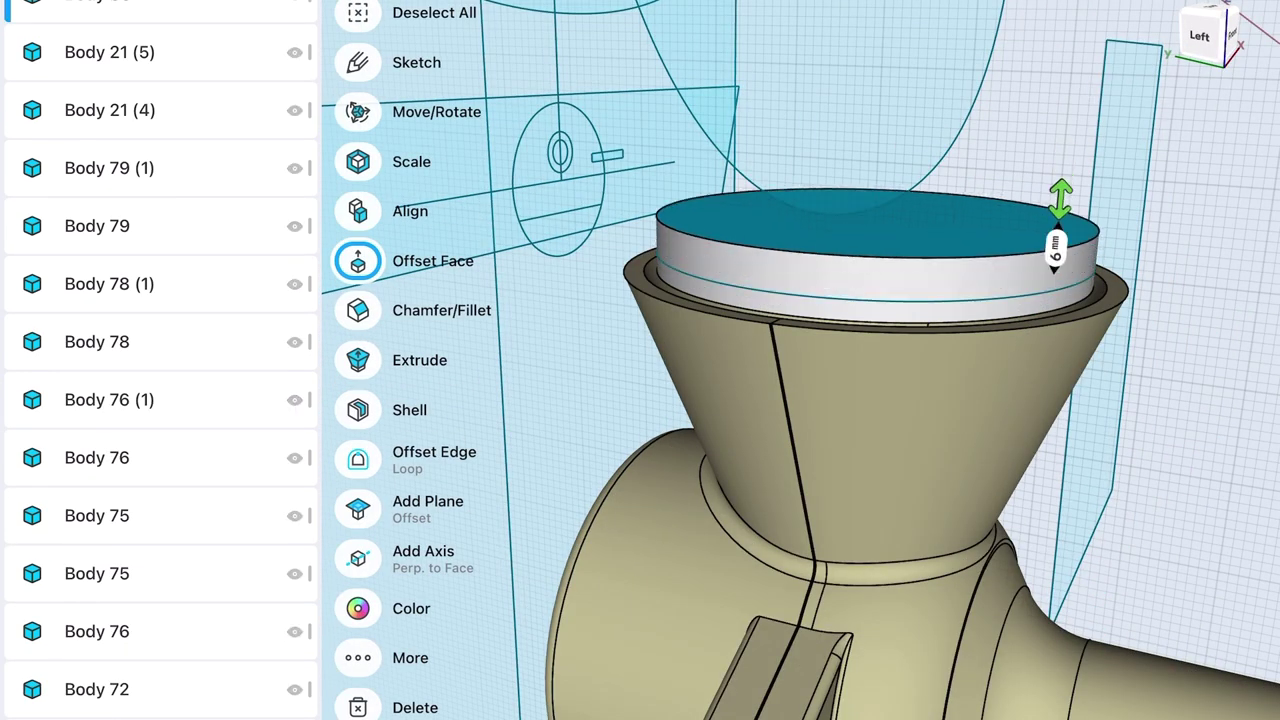
pyautogui.click(870, 295)
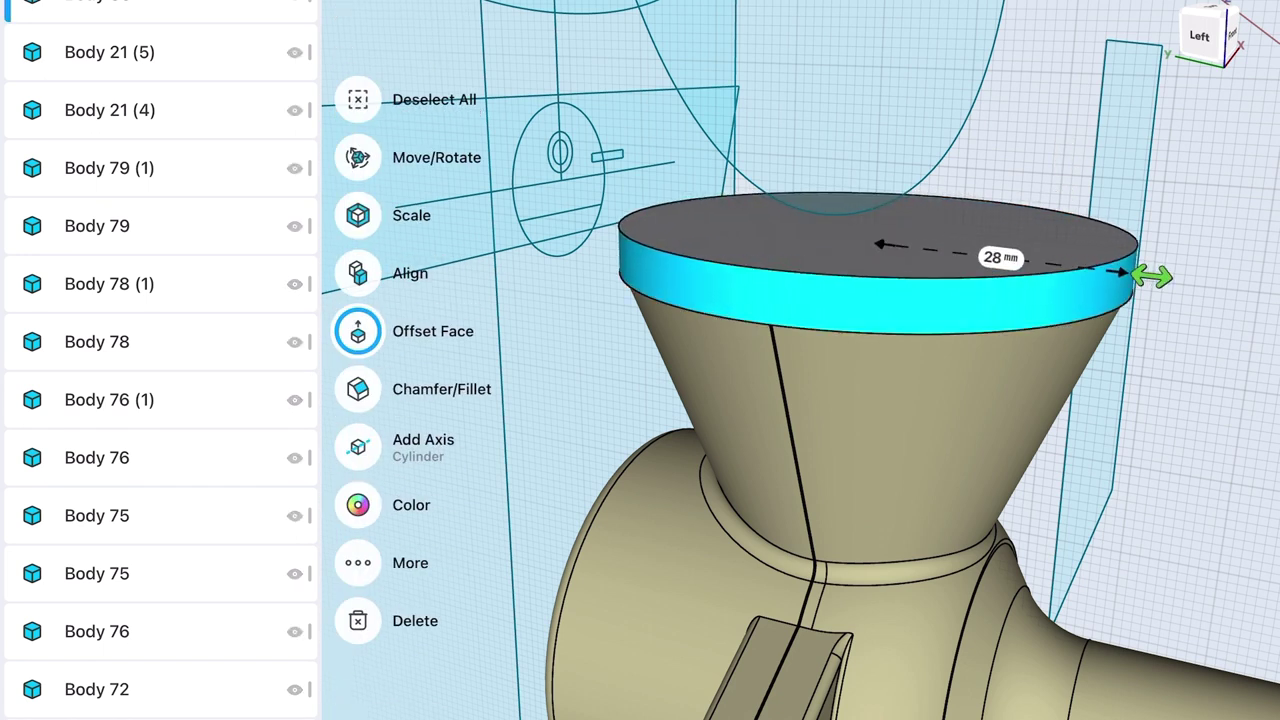
pyautogui.click(880, 230)
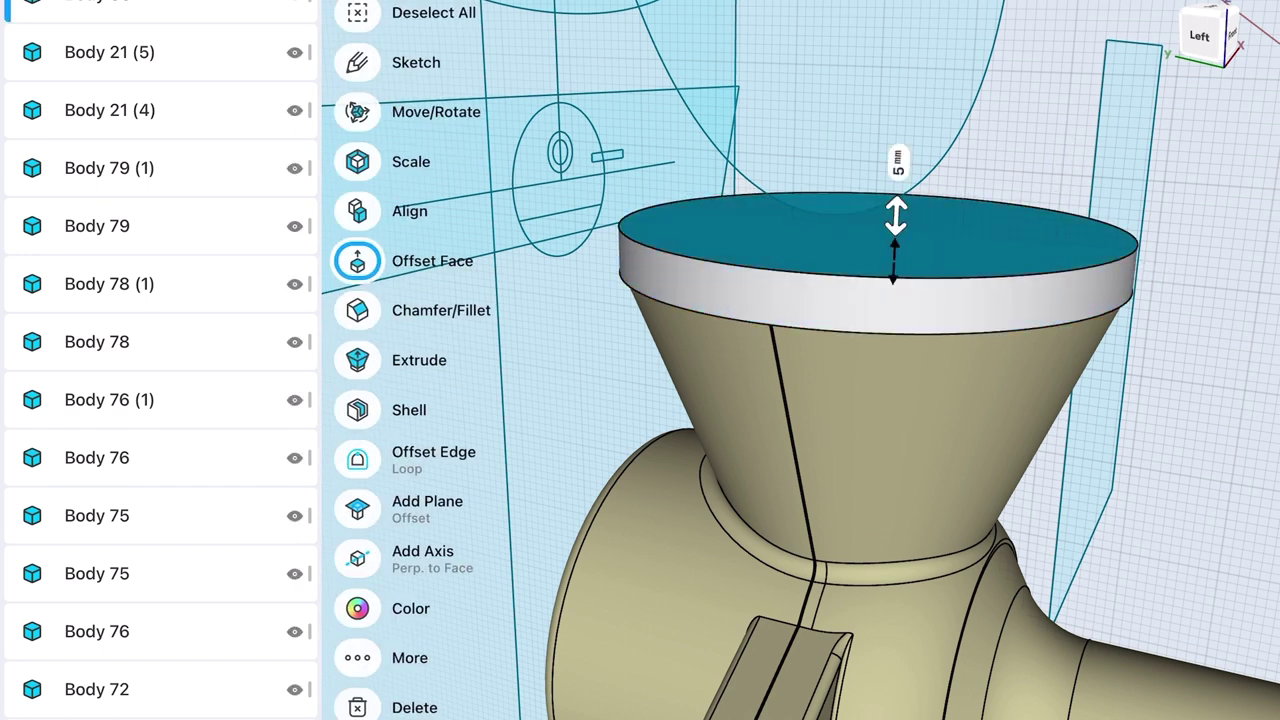
pyautogui.hotkey('ctrl', 'z')
pyautogui.click(870, 260)
pyautogui.moveTo(1001, 247)
pyautogui.mouseDown()
pyautogui.moveTo(991, 323)
pyautogui.moveTo(1020, 143)
pyautogui.mouseUp()
pyautogui.click(900, 260)
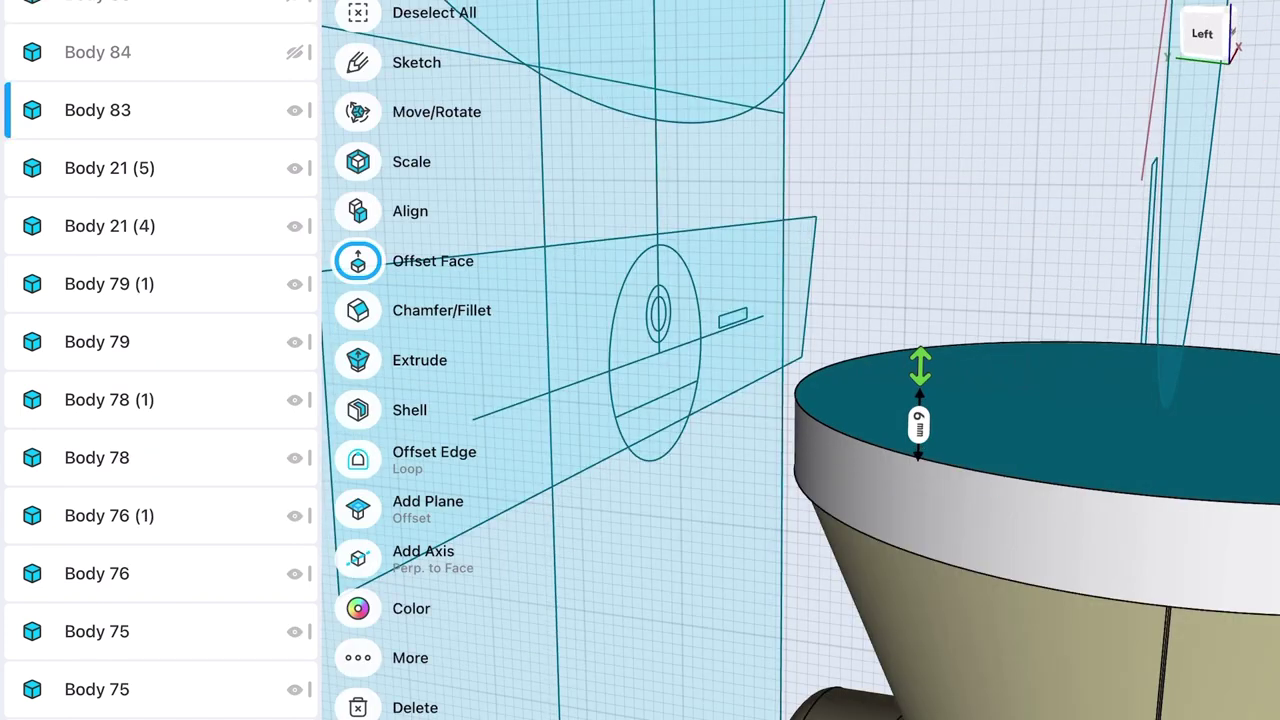
pyautogui.click(655, 385)
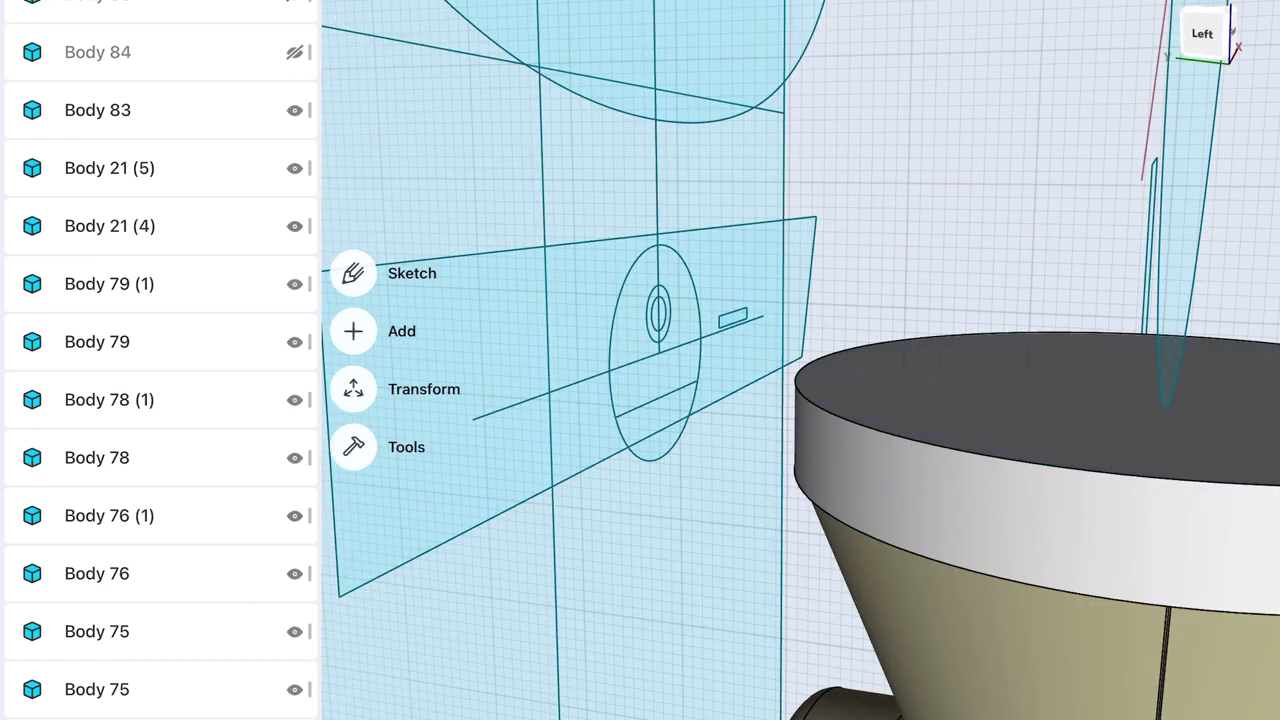
# - Union the holed disk and extruded tab with the bracket body into one piece
pyautogui.click(771, 306)
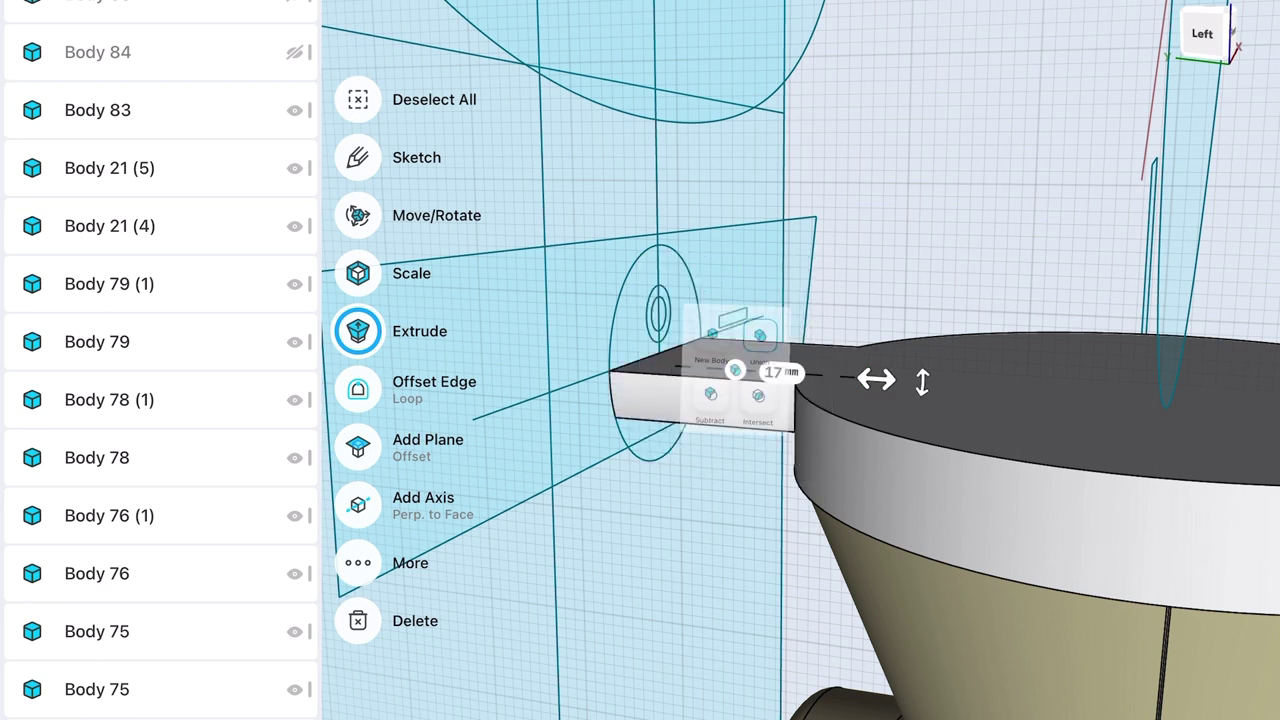
pyautogui.click(294, 52)
pyautogui.click(294, 52)
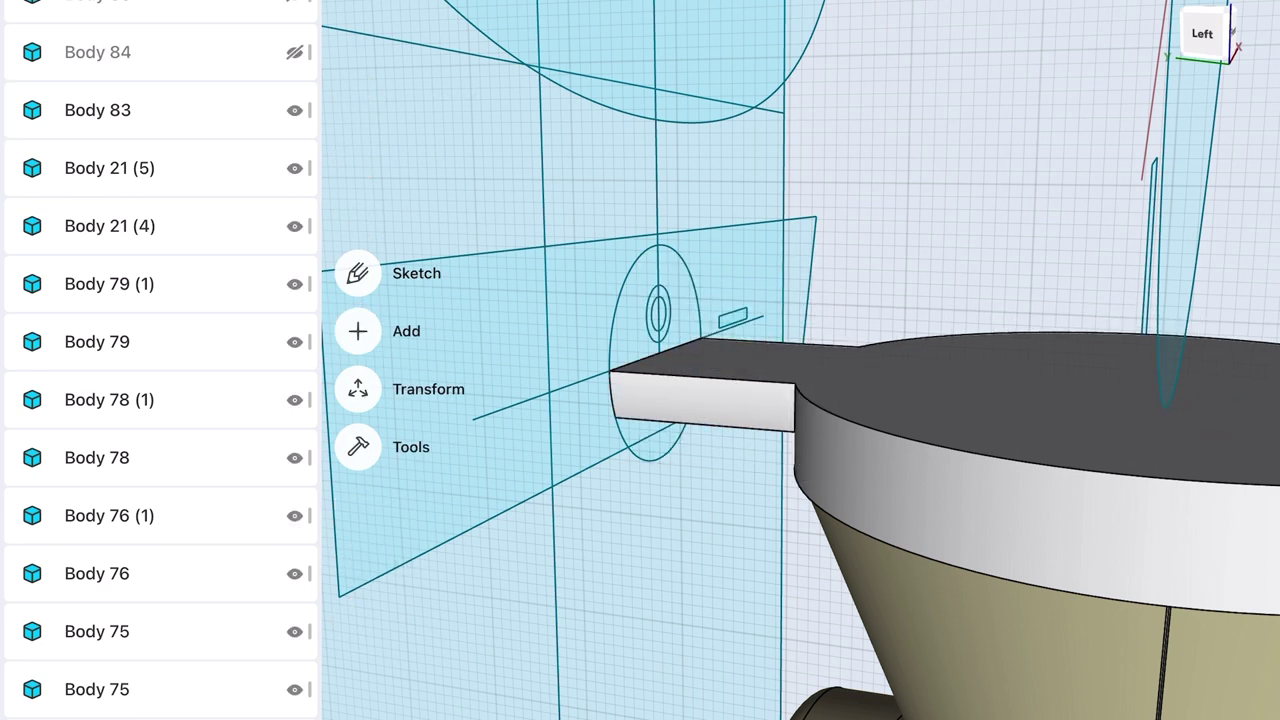
pyautogui.scroll(2, 680, 345)
pyautogui.click(690, 250)
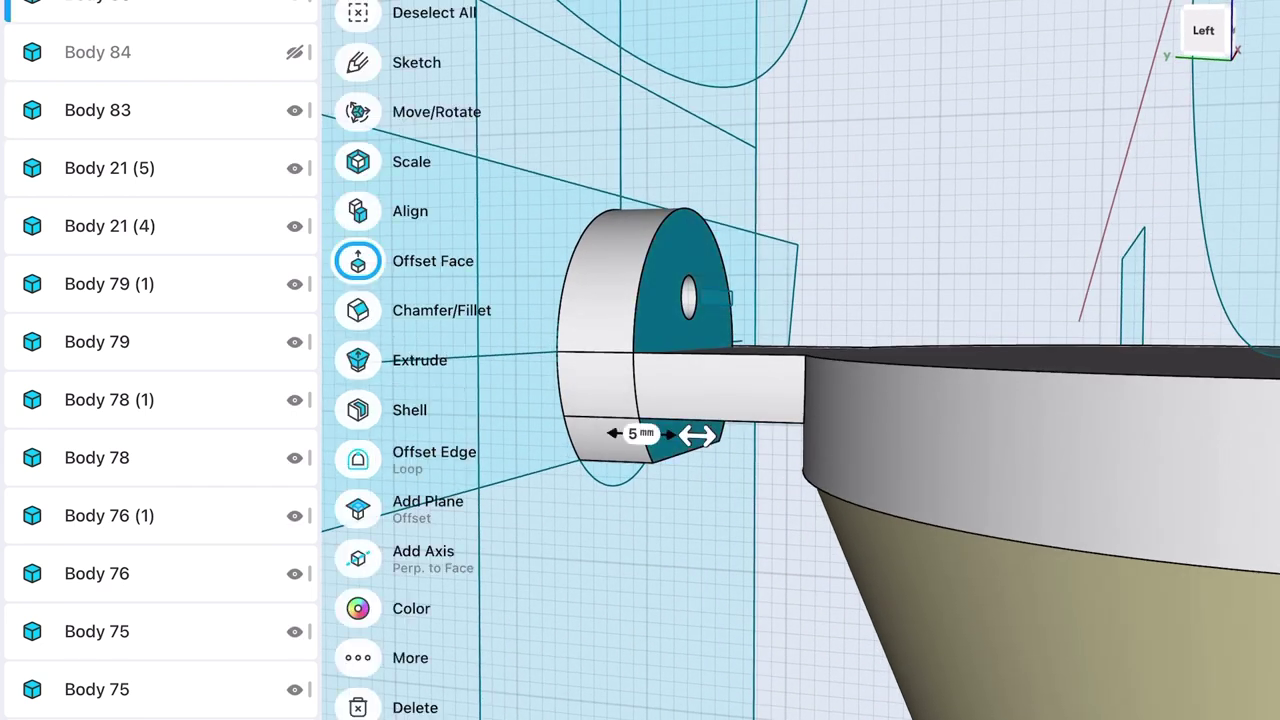
pyautogui.click(680, 330)
pyautogui.click(357, 443)
pyautogui.click(650, 330)
pyautogui.click(1000, 440)
pyautogui.click(358, 302)
pyautogui.click(665, 438)
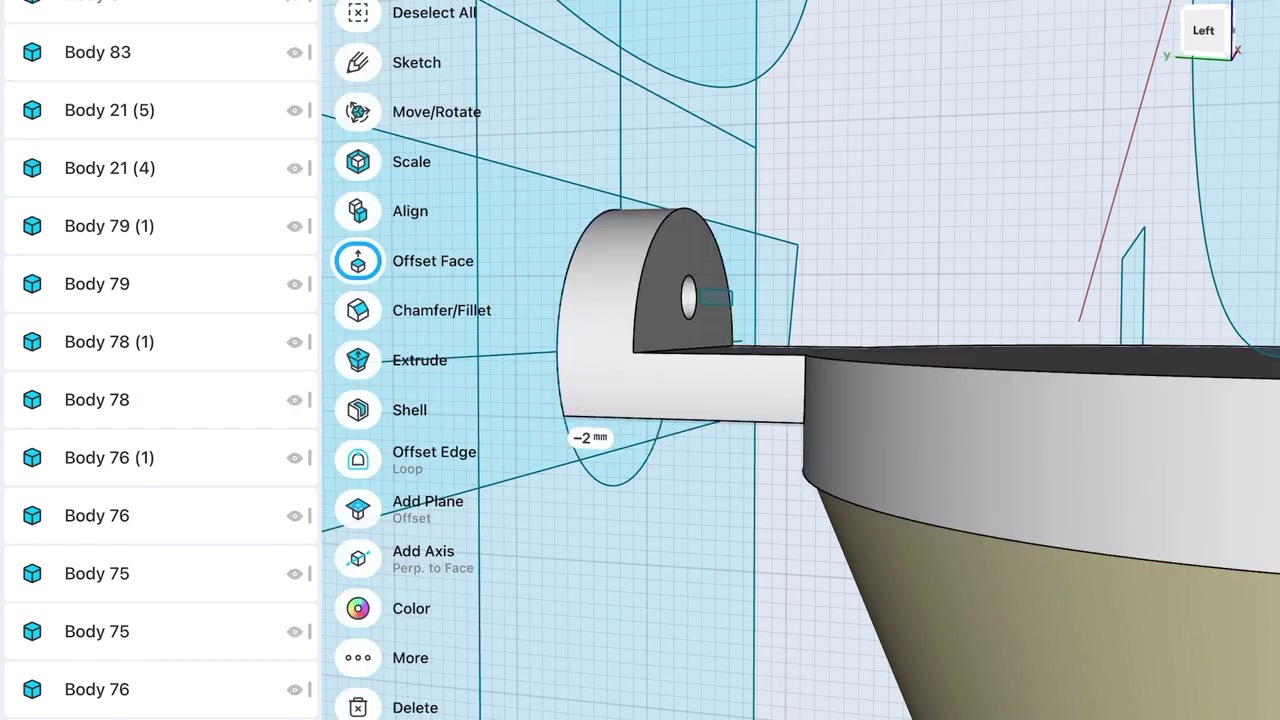
# - Fillet the bracket's inner bend edge at 0,5 mm
pyautogui.moveTo(900, 500); pyautogui.dragTo(800, 450)
pyautogui.click(740, 200)
pyautogui.click(560, 600)
pyautogui.click(770, 258)
pyautogui.click(745, 205)
pyautogui.write('0,5')
pyautogui.click(829, 329)
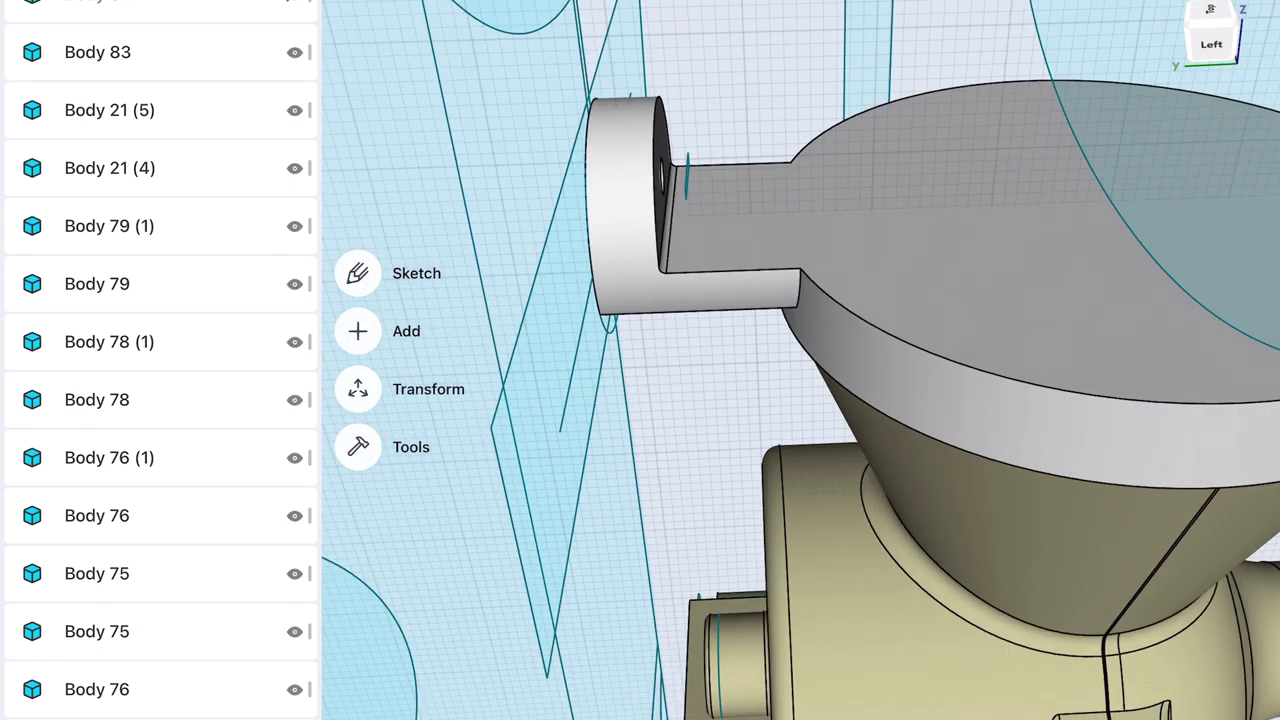
# - Round two more bracket edges, including the bracket-to-rim joint, with 0,5 mm fillets
pyautogui.click(794, 291)
pyautogui.moveTo(794, 291); pyautogui.dragTo(714, 329, button='middle')
pyautogui.click(718, 330)
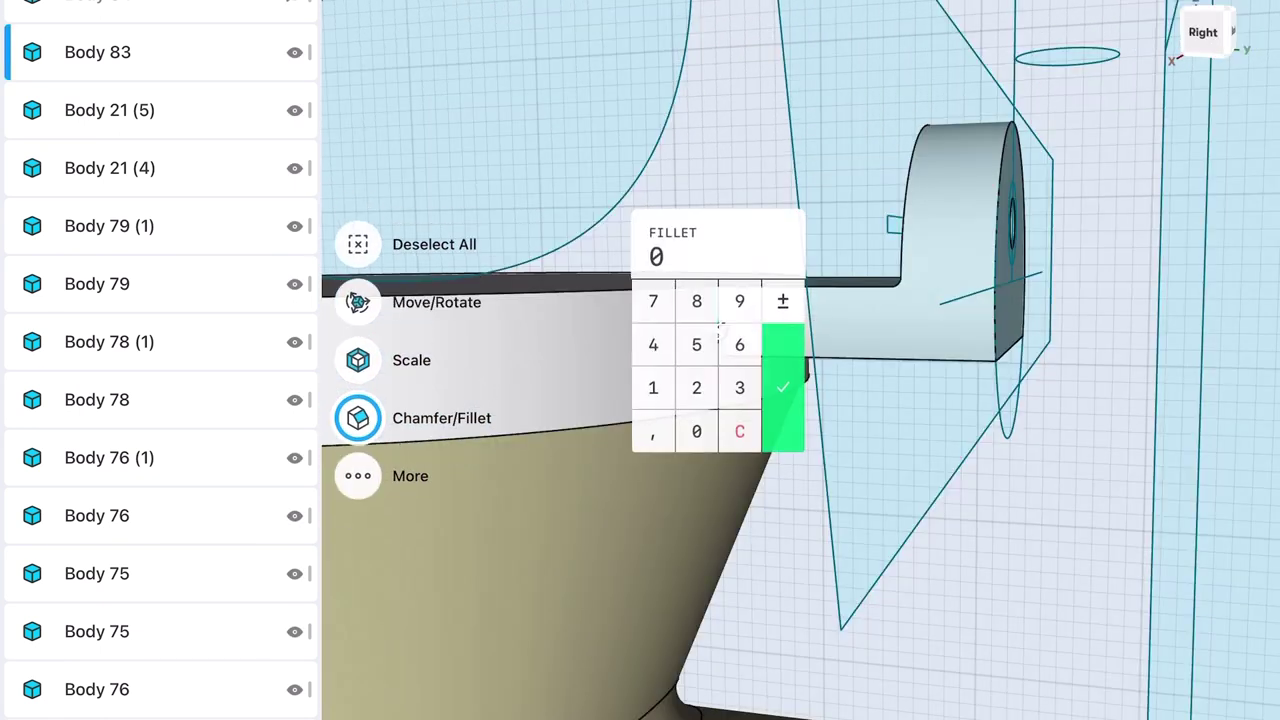
pyautogui.write('0,5')
pyautogui.press('Return')
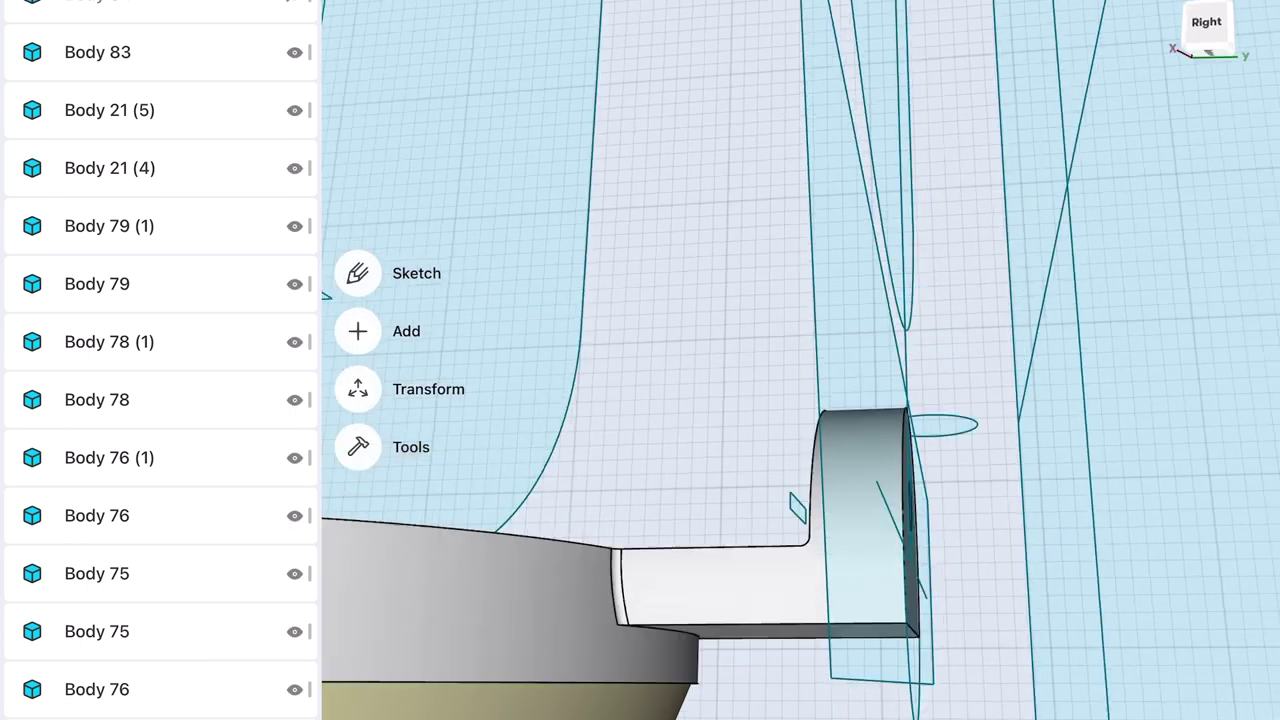
pyautogui.moveTo(727, 338); pyautogui.dragTo(789, 483, button='middle')
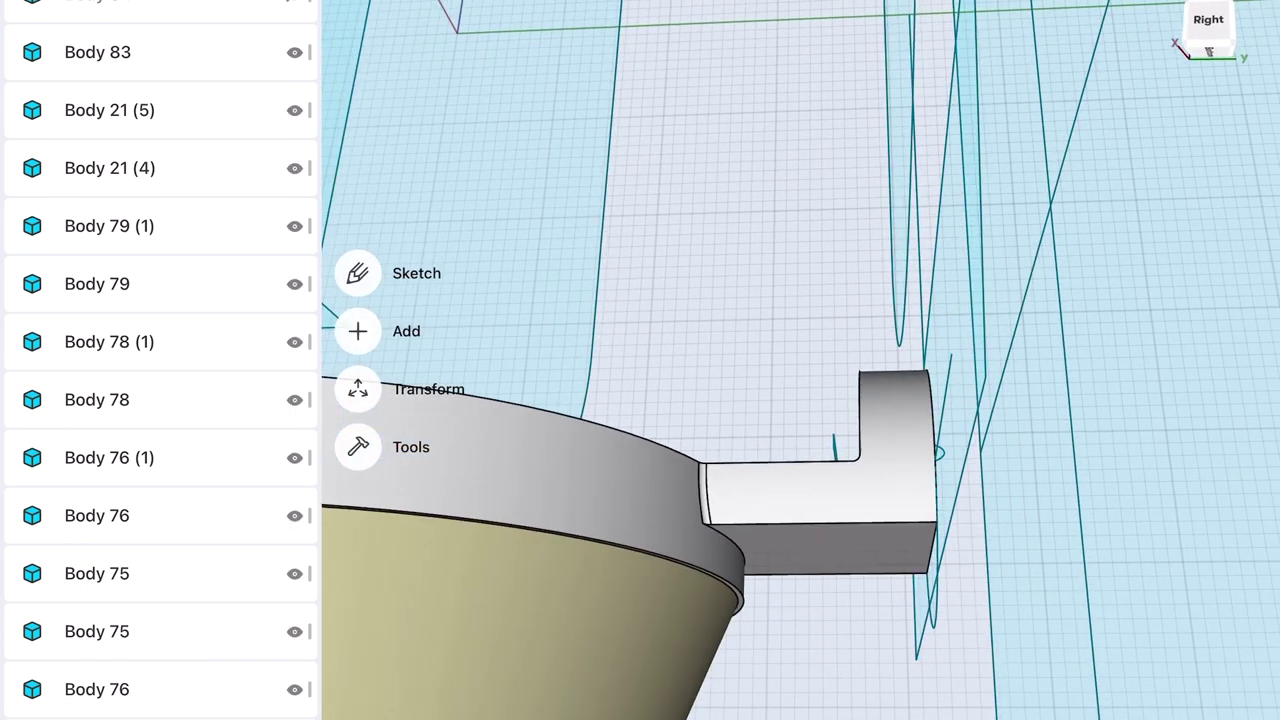
pyautogui.click(789, 483)
pyautogui.click(789, 483)
pyautogui.write('0,5')
pyautogui.press('Return')
# - Fillet the next curved joint edge 0,5 mm and select the remaining straight joint edge
pyautogui.click(748, 512)
pyautogui.click(748, 512)
pyautogui.write('0,5')
pyautogui.press('Return')
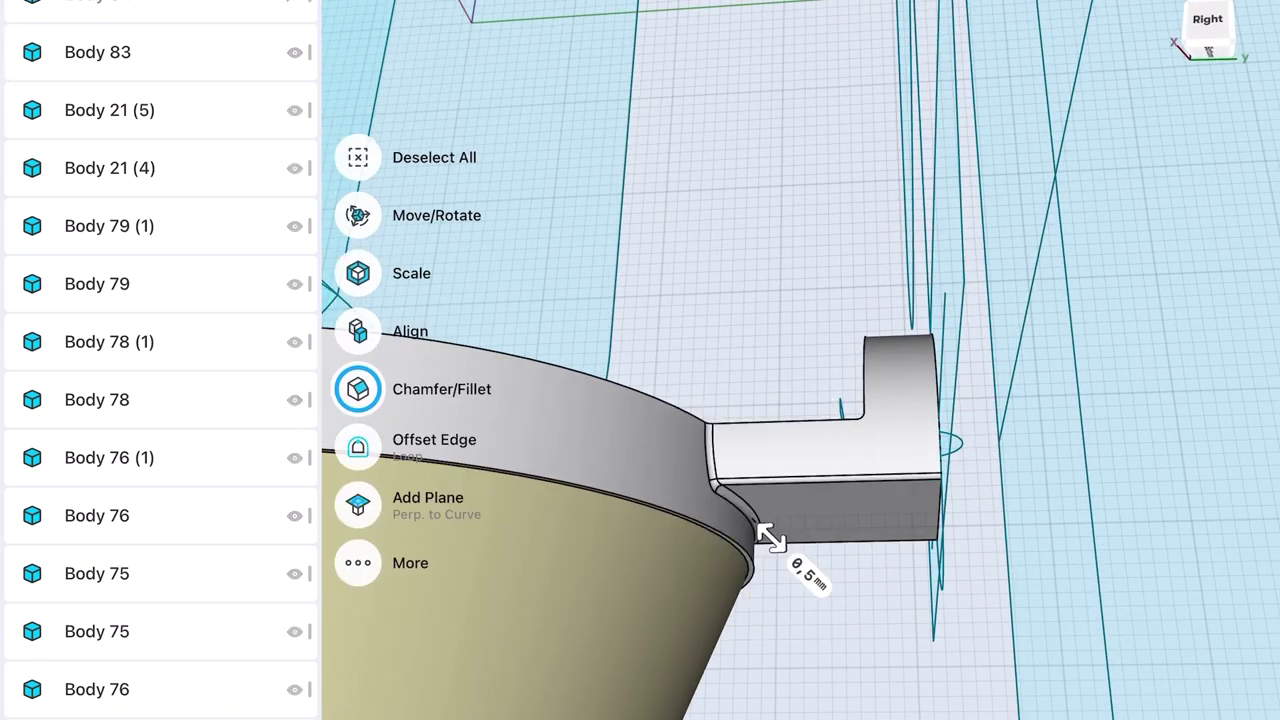
pyautogui.moveTo(748, 512); pyautogui.dragTo(766, 425, button='middle')
pyautogui.click(766, 425)
pyautogui.click(829, 529)
pyautogui.moveTo(829, 529); pyautogui.dragTo(900, 445, button='middle')
pyautogui.scroll(-5, 900, 445)
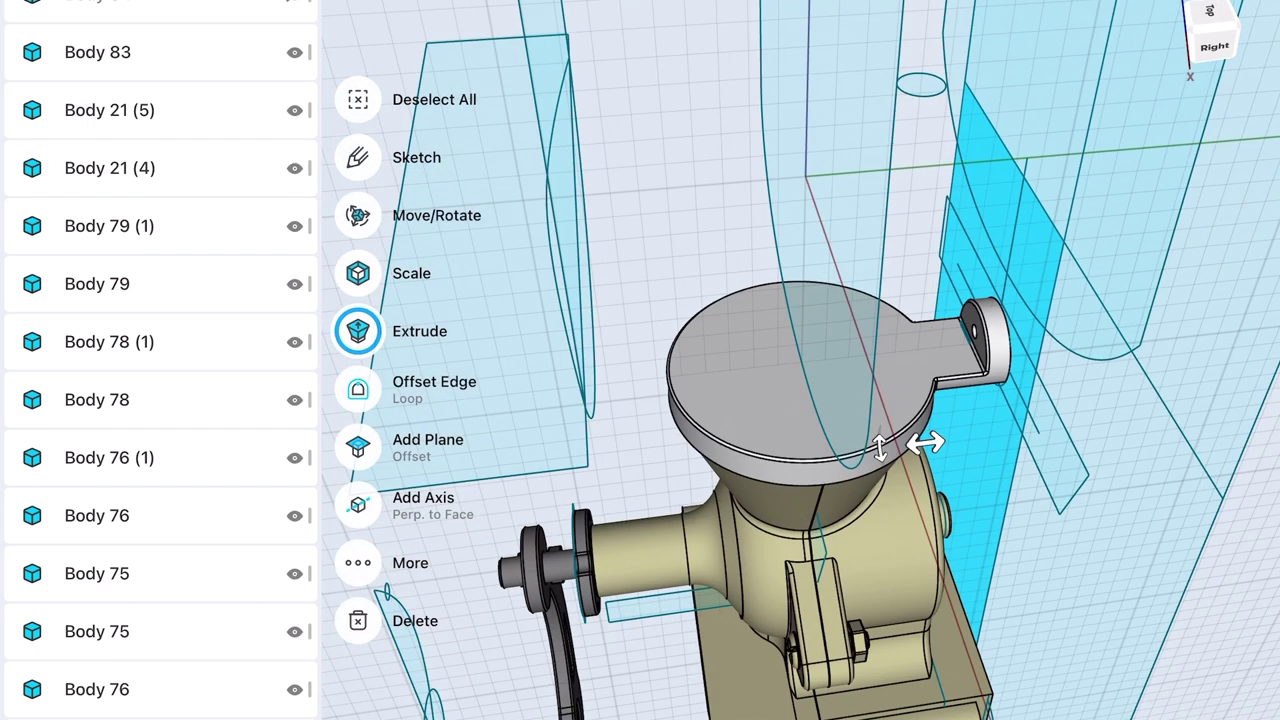
# - Fillet the hopper's top rim edge at 0,5
pyautogui.scroll(5, 878, 450)
pyautogui.click(940, 362)
pyautogui.click(944, 360)
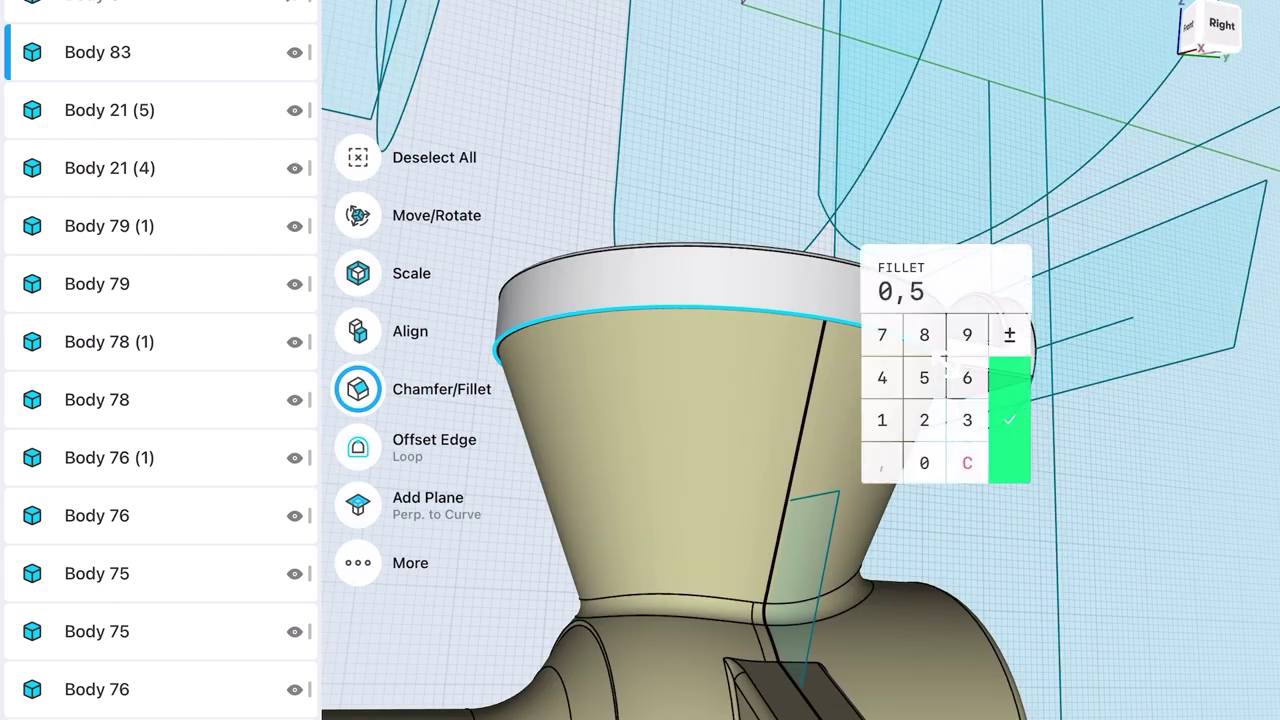
pyautogui.press('Return')
pyautogui.press('Escape')
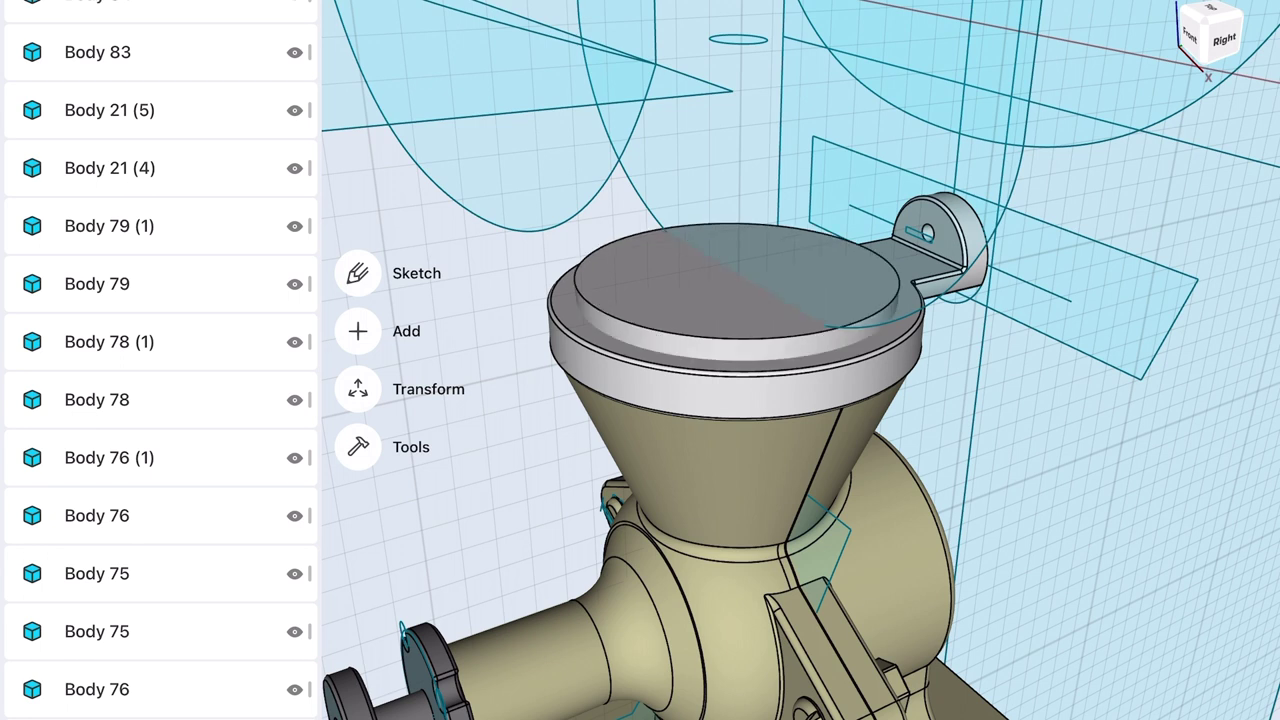
# - Subtract the cap body from the rim, leaving an open ring
pyautogui.click(358, 447)
pyautogui.click(358, 302)
pyautogui.click(560, 340)
pyautogui.click(730, 280)
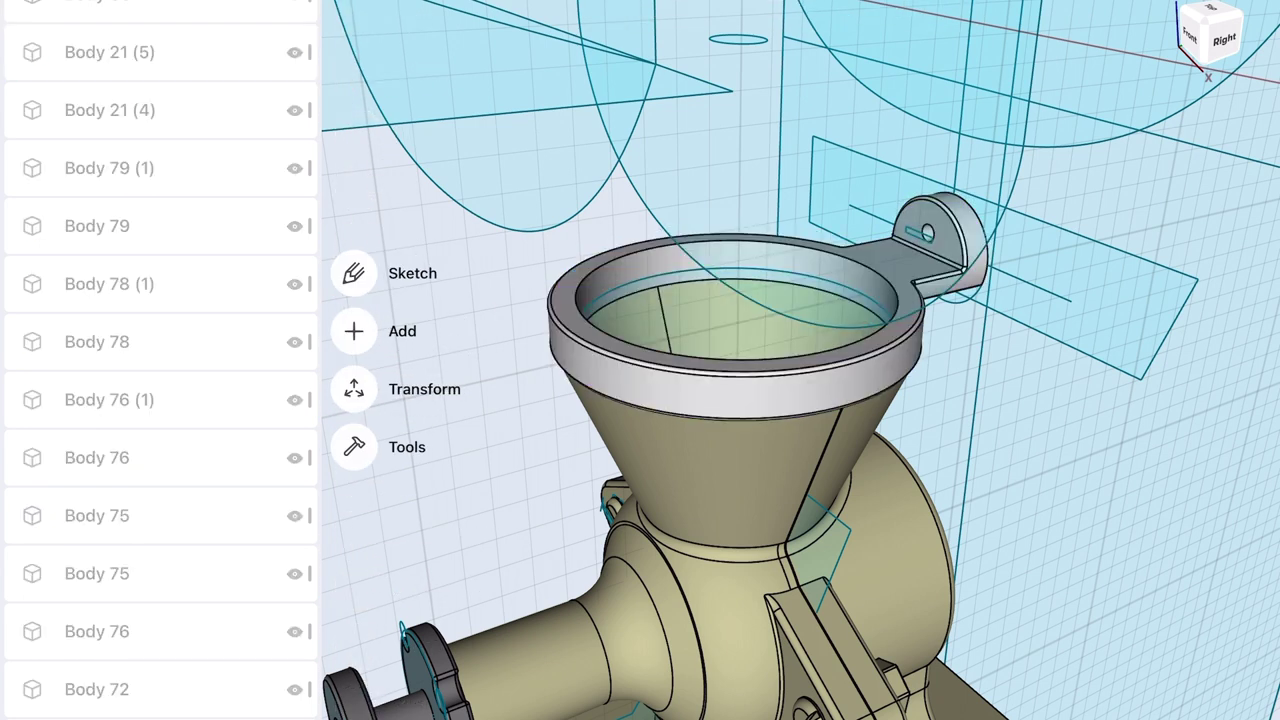
pyautogui.click(735, 390)
# - Colour the ring gold
pyautogui.click(358, 447)
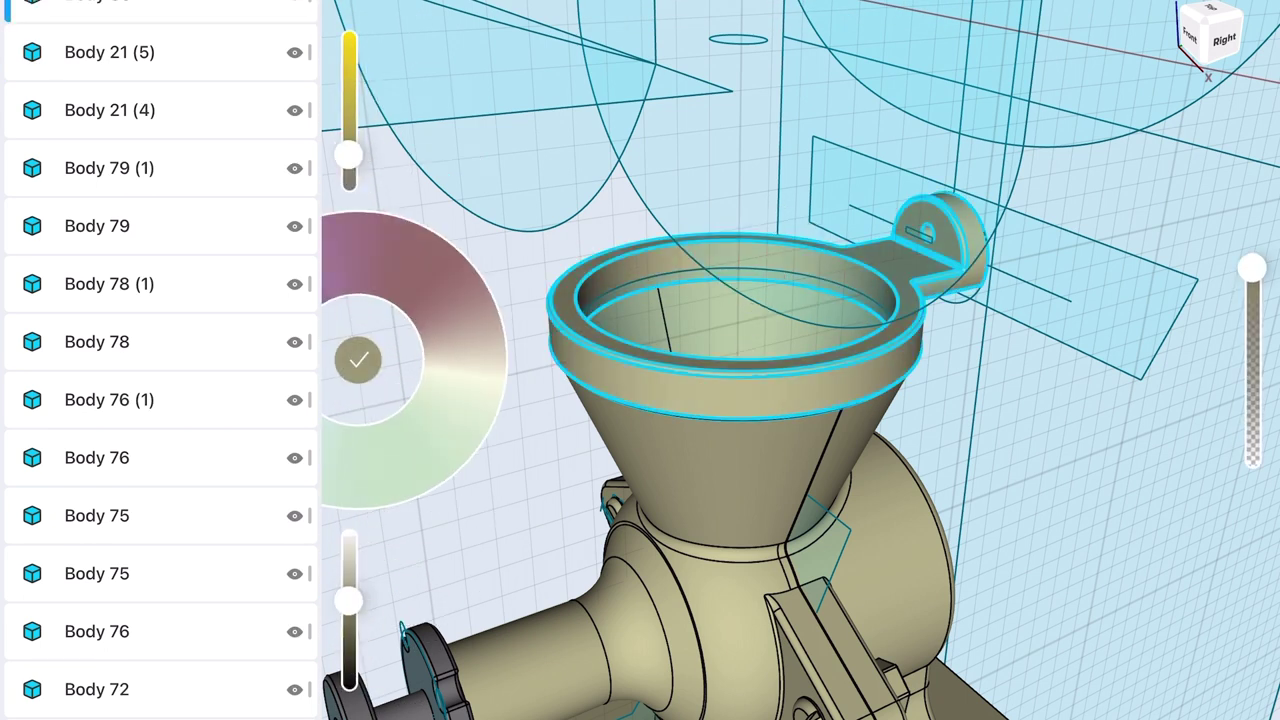
pyautogui.moveTo(349, 143); pyautogui.dragTo(349, 86)
pyautogui.click(360, 357)
pyautogui.scroll(-5, 160, 400)
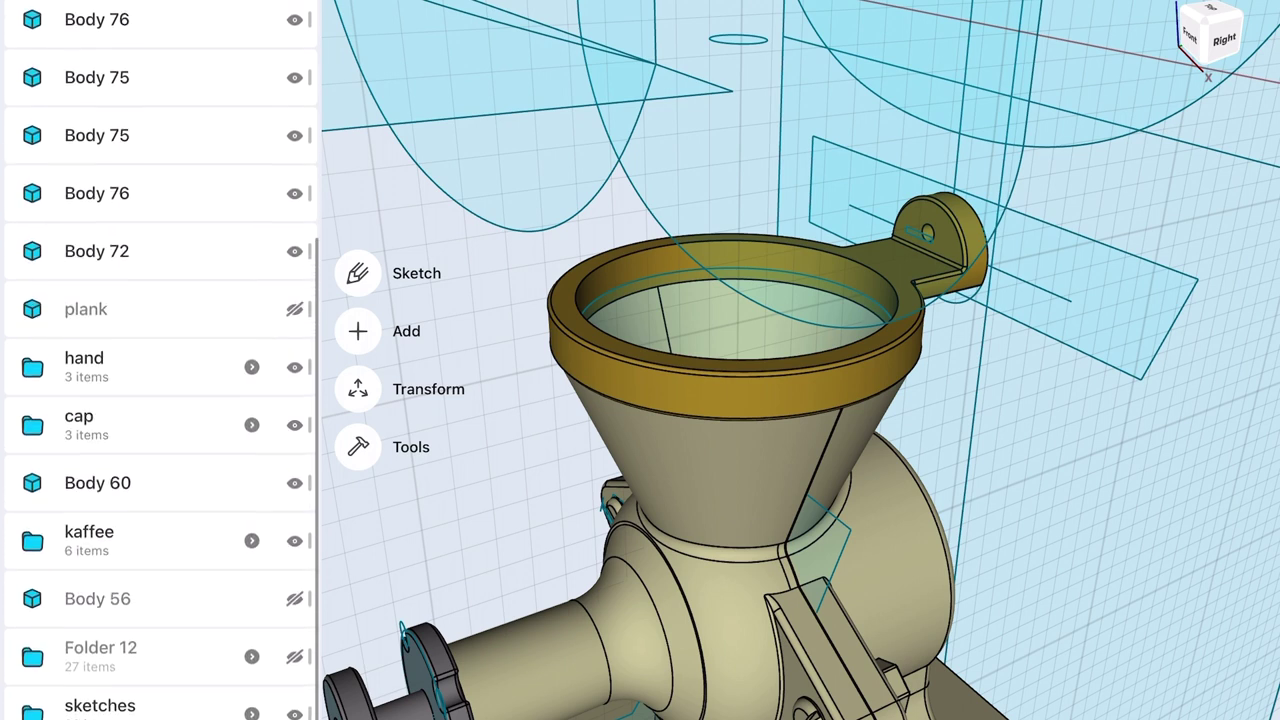
pyautogui.moveTo(900, 450); pyautogui.dragTo(600, 450)
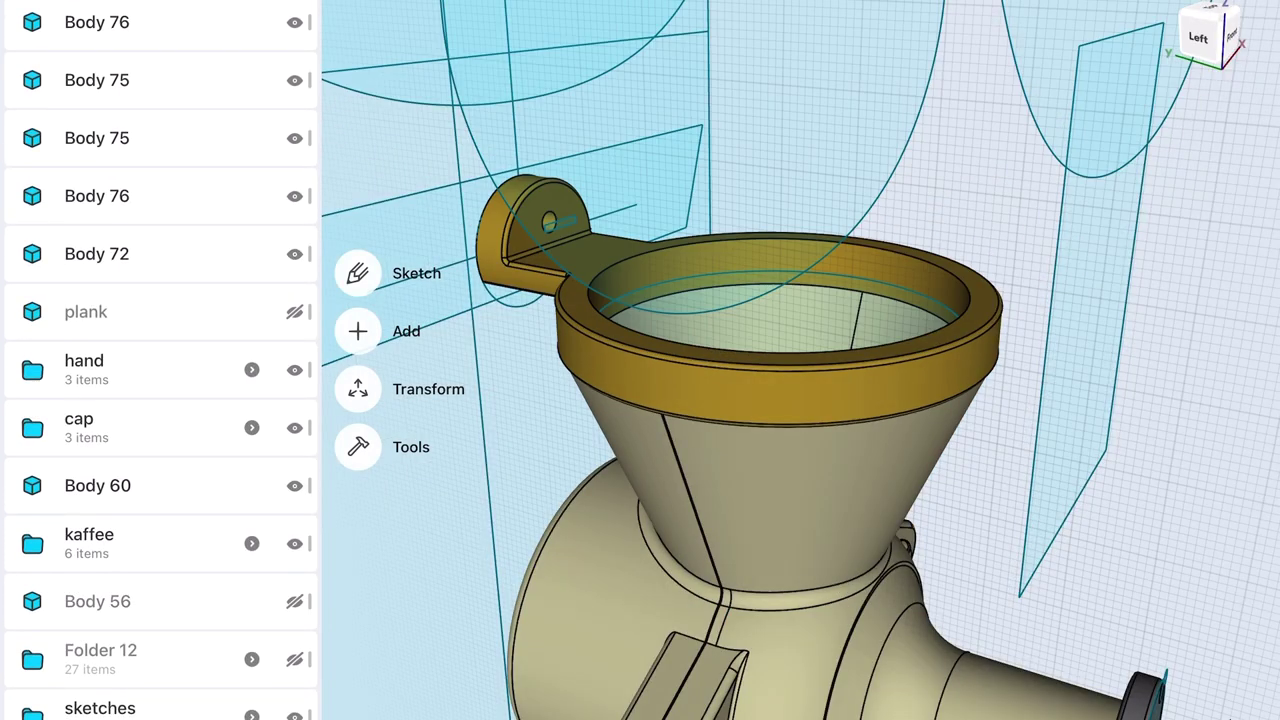
pyautogui.click(780, 300)
pyautogui.click(1180, 600)
# - Unhide Body 56 and the plank, rounding a ring edge in between
pyautogui.click(294, 601)
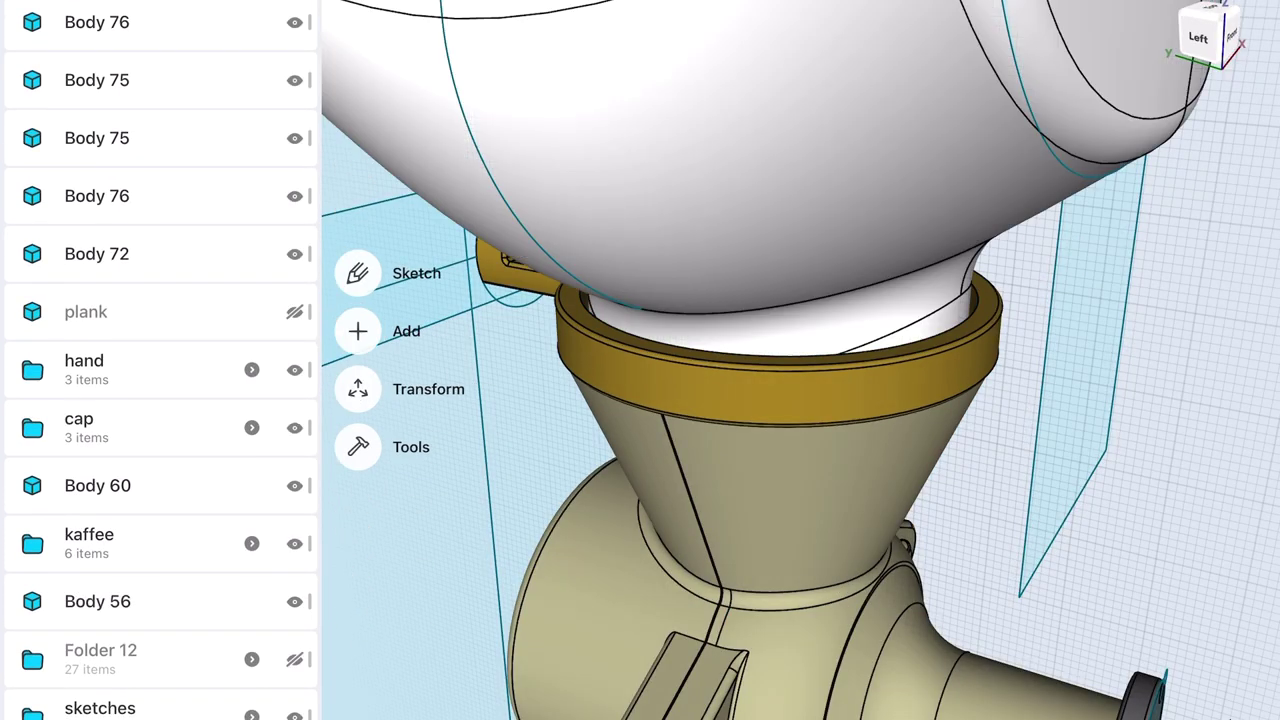
pyautogui.click(975, 300)
pyautogui.click(358, 389)
pyautogui.click(1180, 600)
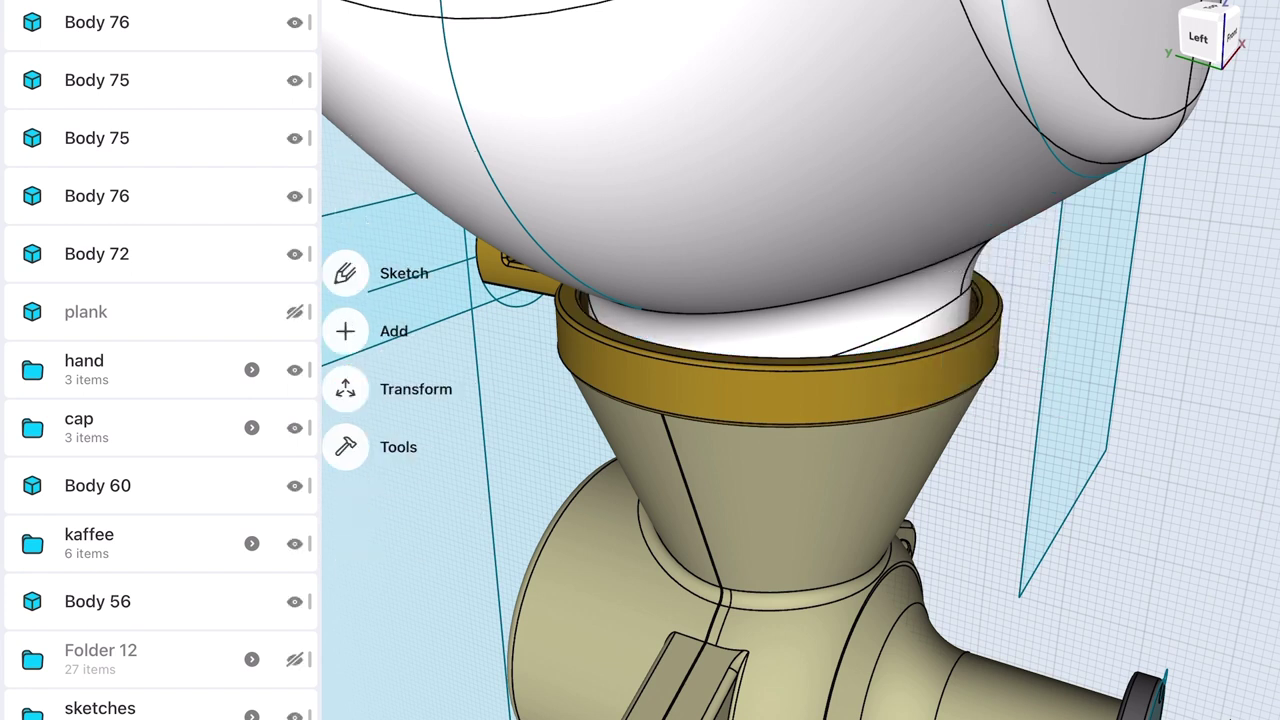
pyautogui.scroll(-5, 800, 400)
pyautogui.click(294, 311)
pyautogui.click(771, 328)
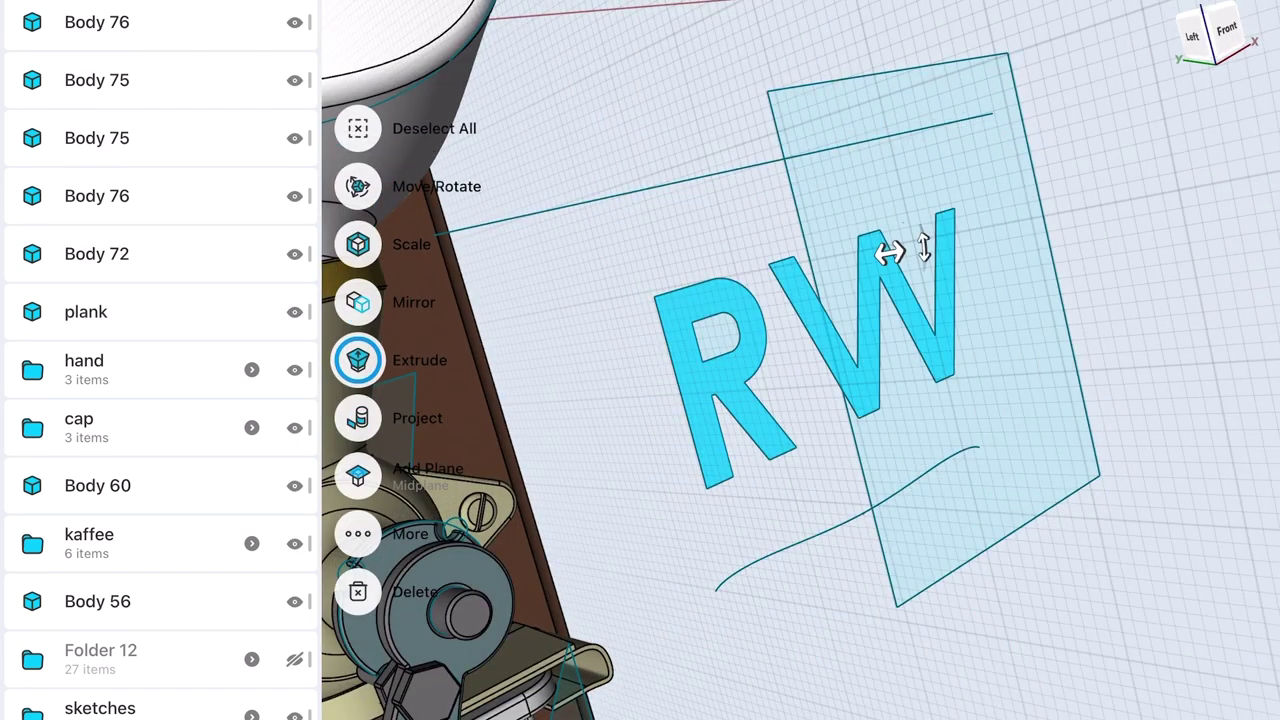
# - Extrude the RW lettering sketch -12 mm into solid letters
pyautogui.click(358, 360)
pyautogui.scroll(5, 160, 360)
pyautogui.click(1150, 600)
pyautogui.scroll(-5, 800, 400)
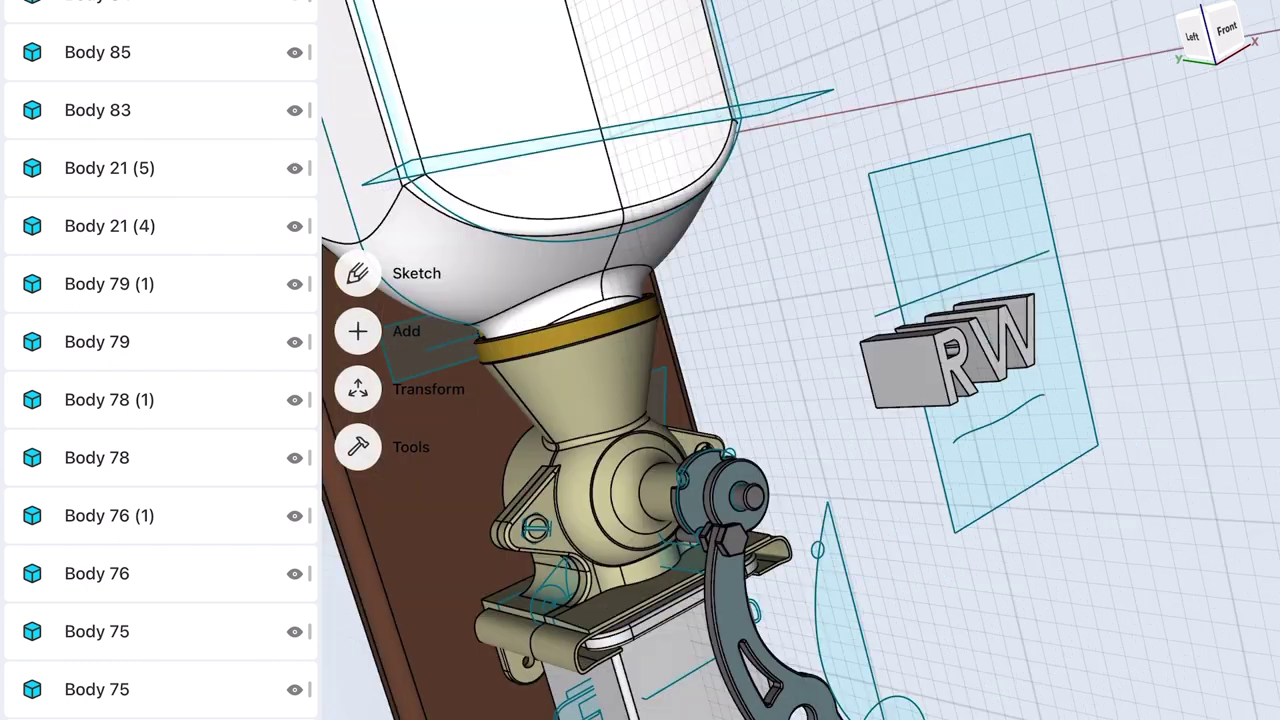
# - Place a copy of the hopper about 130 mm to the side with Move/Rotate
pyautogui.click(590, 380)
pyautogui.click(110, 226)
pyautogui.moveTo(683, 459); pyautogui.dragTo(1045, 468)
pyautogui.press('Escape')
pyautogui.scroll(3, 850, 400)
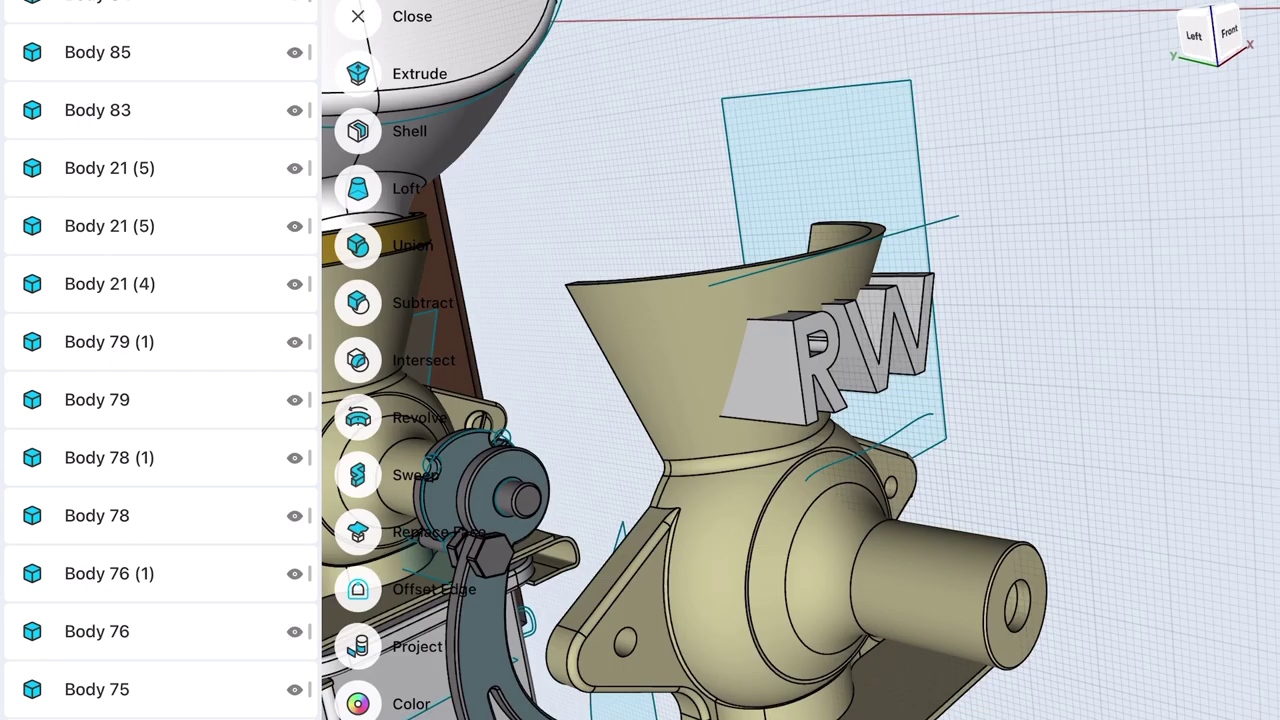
# - Intersect the R and W letters with the hopper copy, then hide the RW sketch
pyautogui.click(358, 360)
pyautogui.click(790, 365)
pyautogui.click(895, 320)
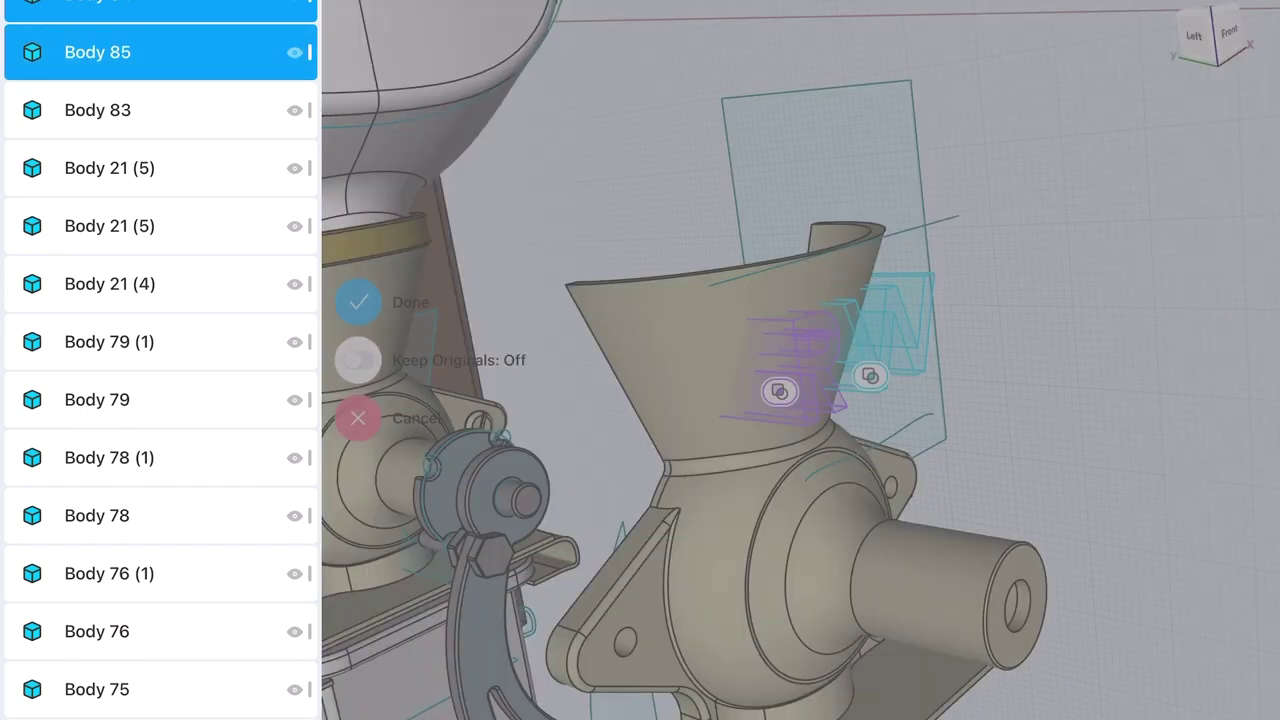
pyautogui.click(110, 226)
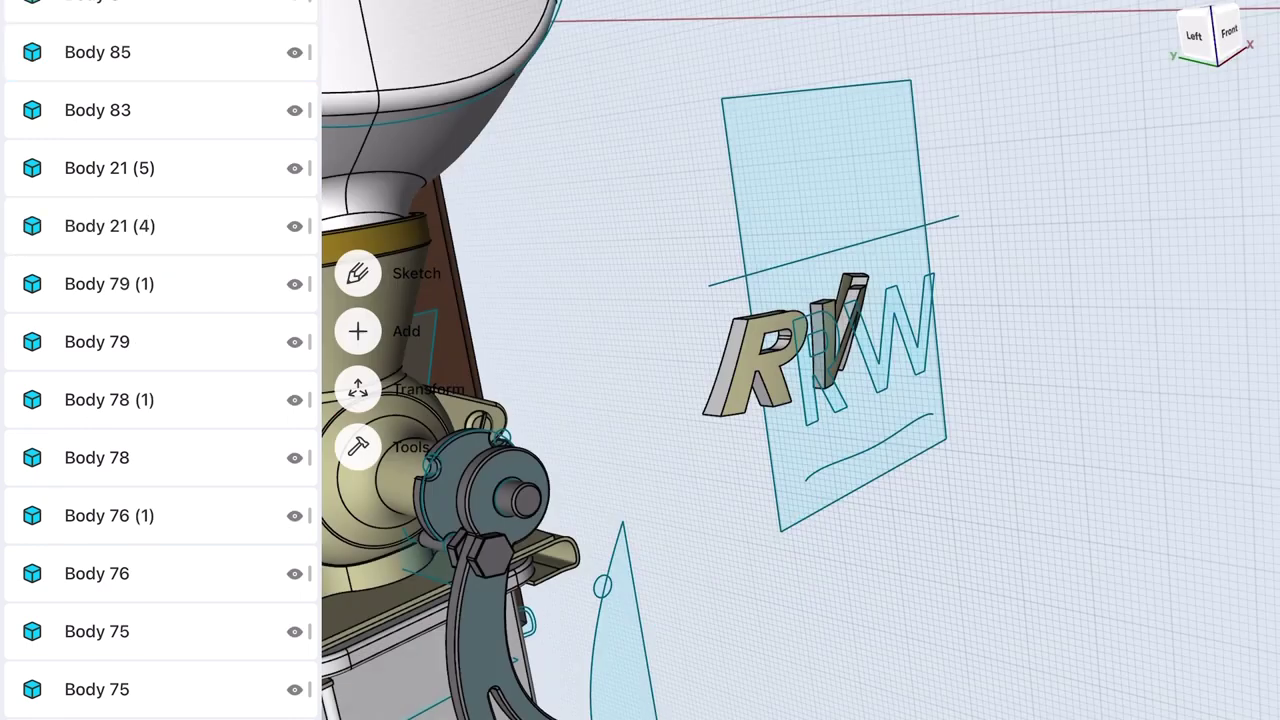
pyautogui.scroll(-3, 160, 360)
pyautogui.scroll(-5, 160, 360)
pyautogui.click(294, 659)
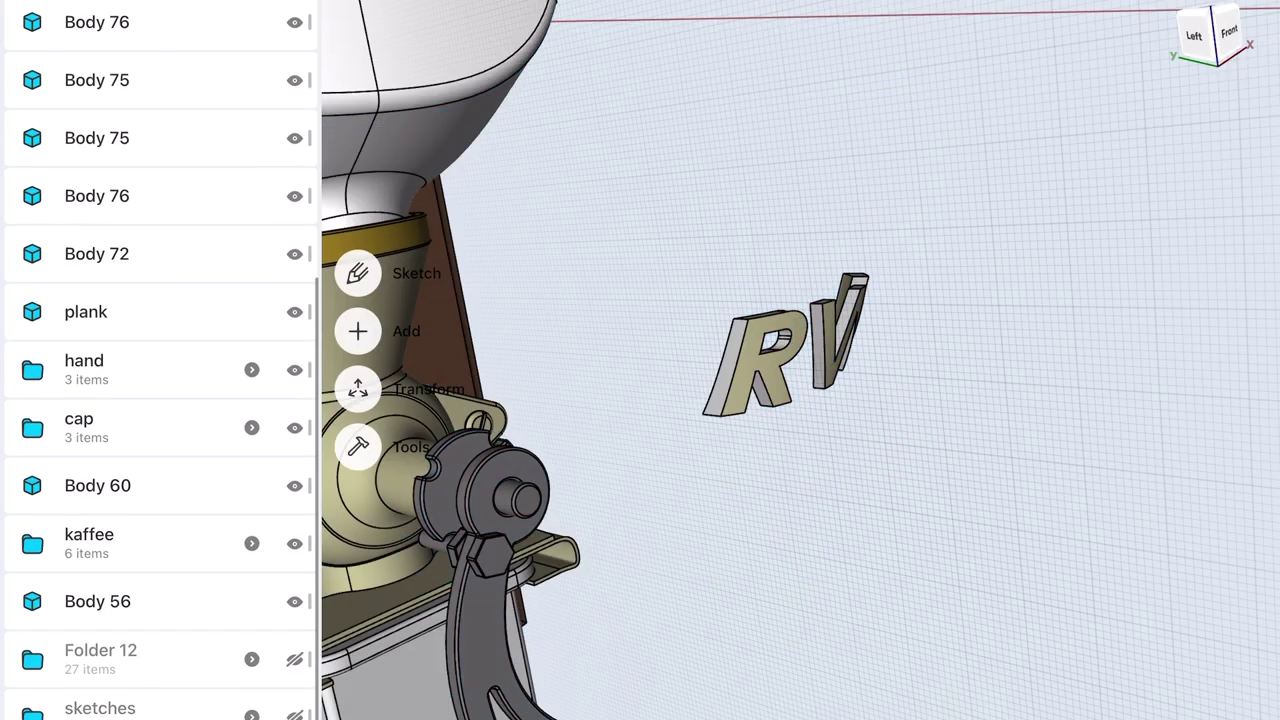
# - Colour the curved RW letters gold
pyautogui.click(755, 360)
pyautogui.click(358, 447)
pyautogui.click(357, 357)
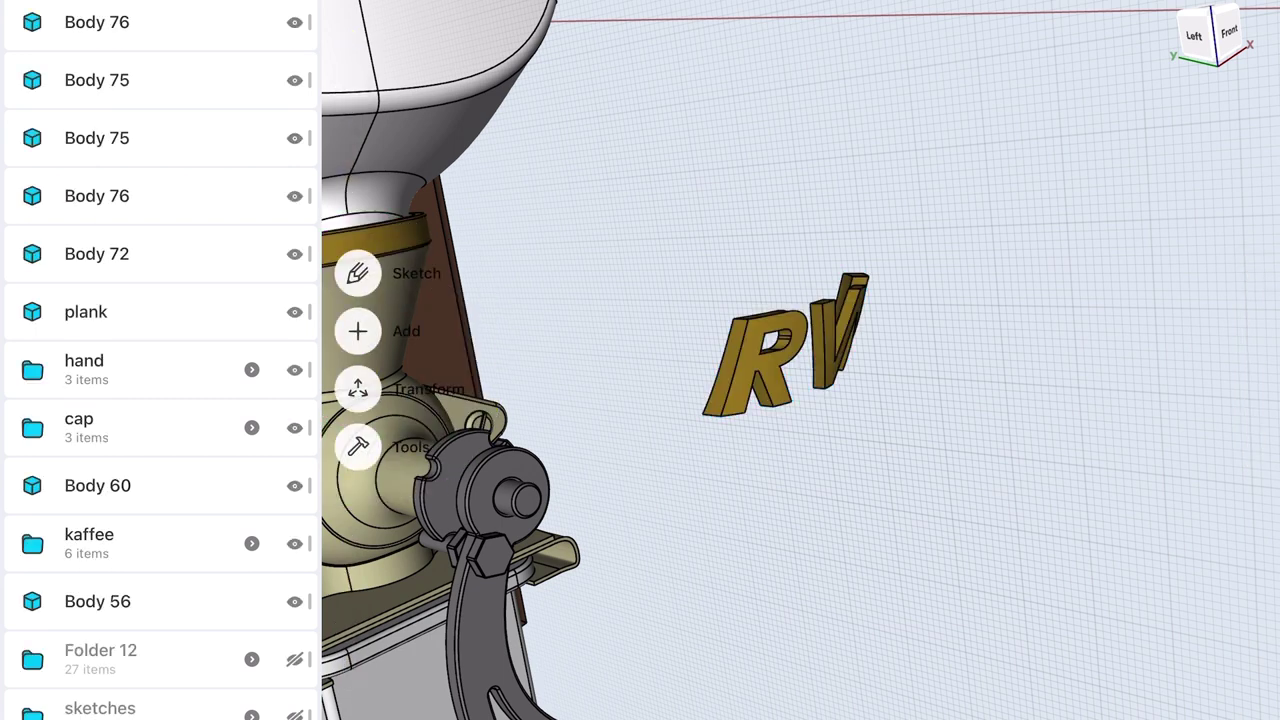
pyautogui.scroll(3, 800, 400)
pyautogui.click(700, 322)
pyautogui.moveTo(700, 322); pyautogui.dragTo(670, 458, button='middle')
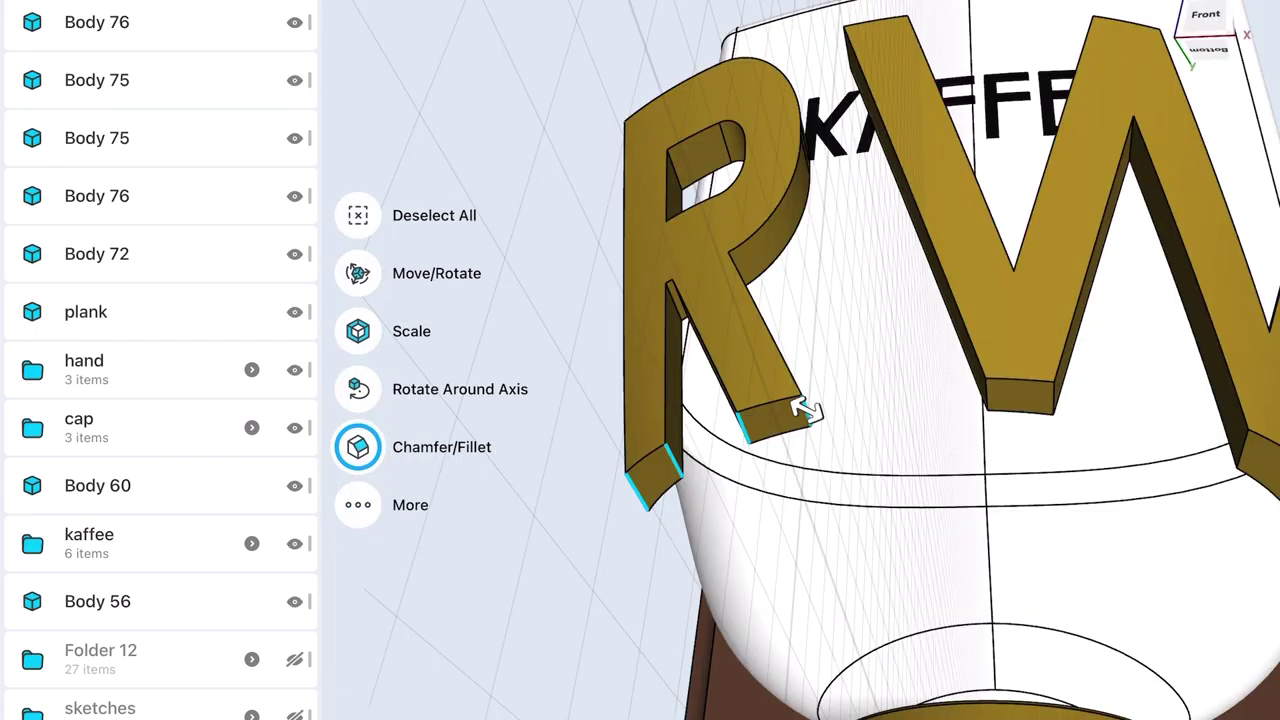
# - Round the R letter's edges with 0,1 mm and 0,5 mm fillets
pyautogui.scroll(5, 808, 410)
pyautogui.click(651, 343)
pyautogui.write(',1')
pyautogui.click(740, 371)
pyautogui.click(766, 420)
pyautogui.moveTo(766, 443); pyautogui.dragTo(686, 443)
# - Pick the bottom and a second edge of the W for filleting, then clear the selection
pyautogui.moveTo(800, 400); pyautogui.dragTo(900, 350, button='middle')
pyautogui.click(868, 496)
pyautogui.click(1042, 595)
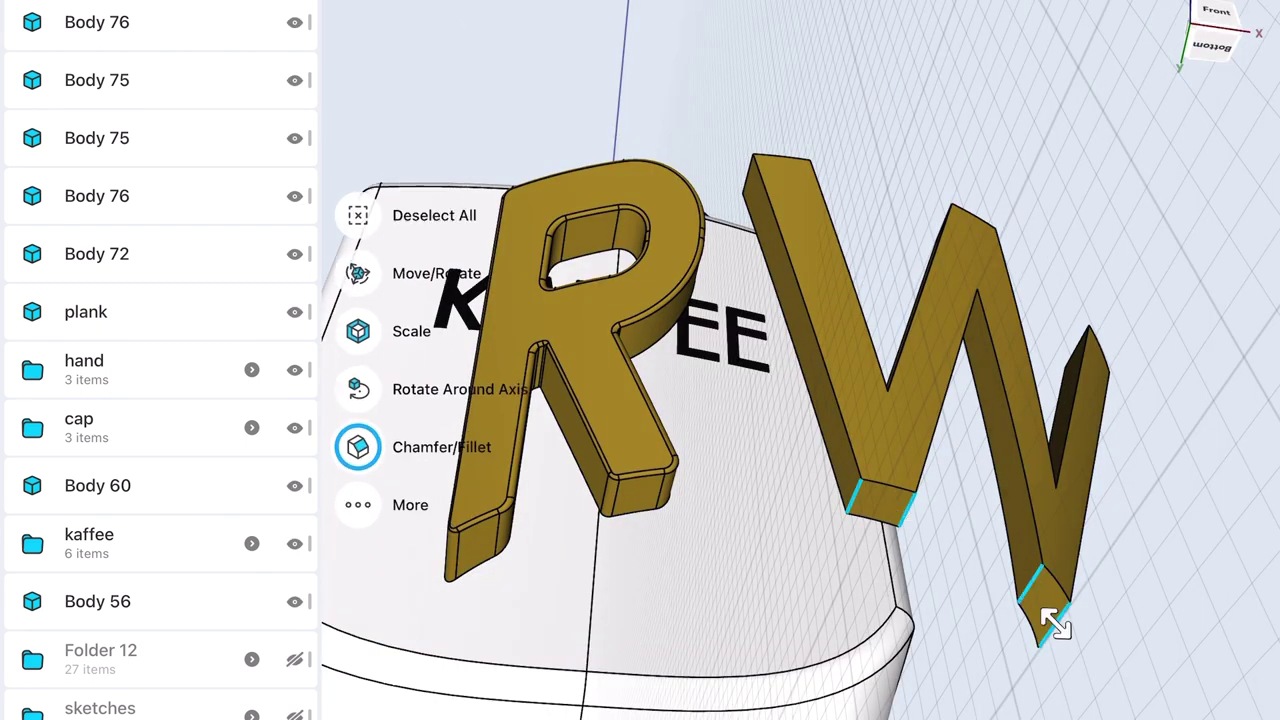
pyautogui.moveTo(745, 175); pyautogui.dragTo(1068, 283, button='middle')
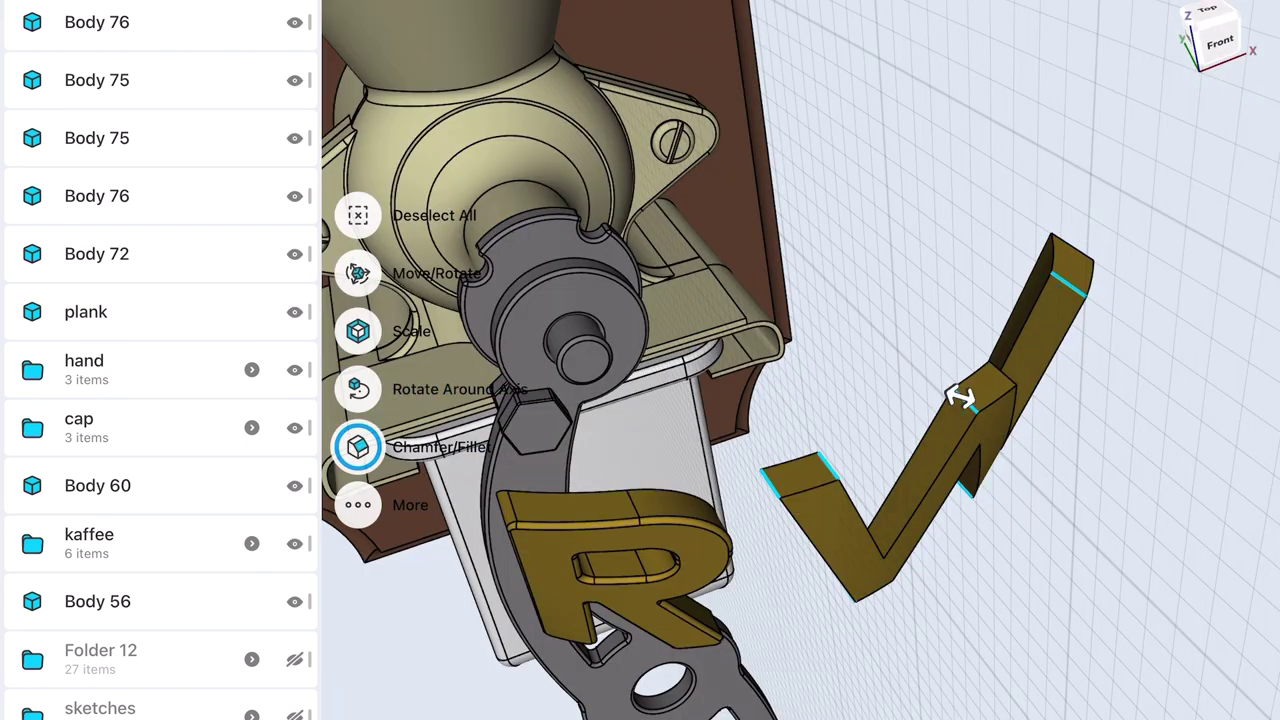
pyautogui.click(1075, 250)
pyautogui.scroll(5, 900, 450)
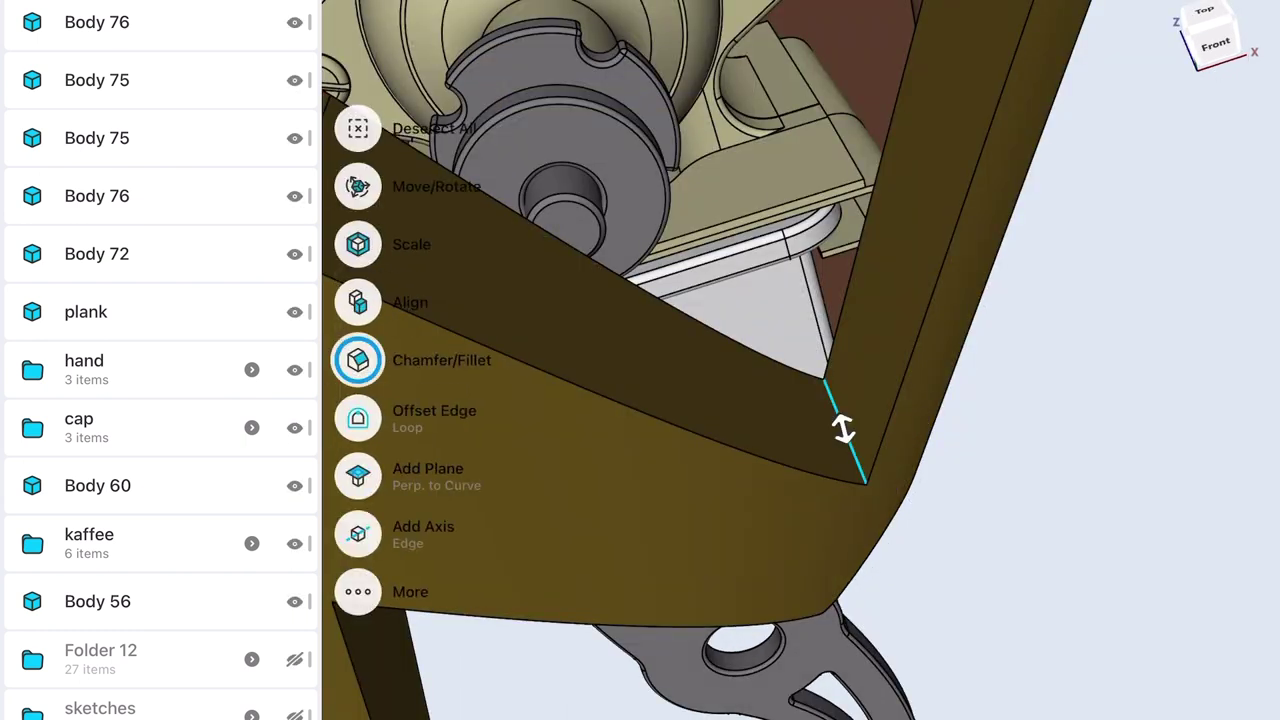
pyautogui.click(923, 305)
pyautogui.click(923, 305)
# - Fillet the remaining letter edges at 0,2 mm
pyautogui.scroll(-3, 780, 534)
pyautogui.scroll(5, 780, 400)
pyautogui.click(843, 490)
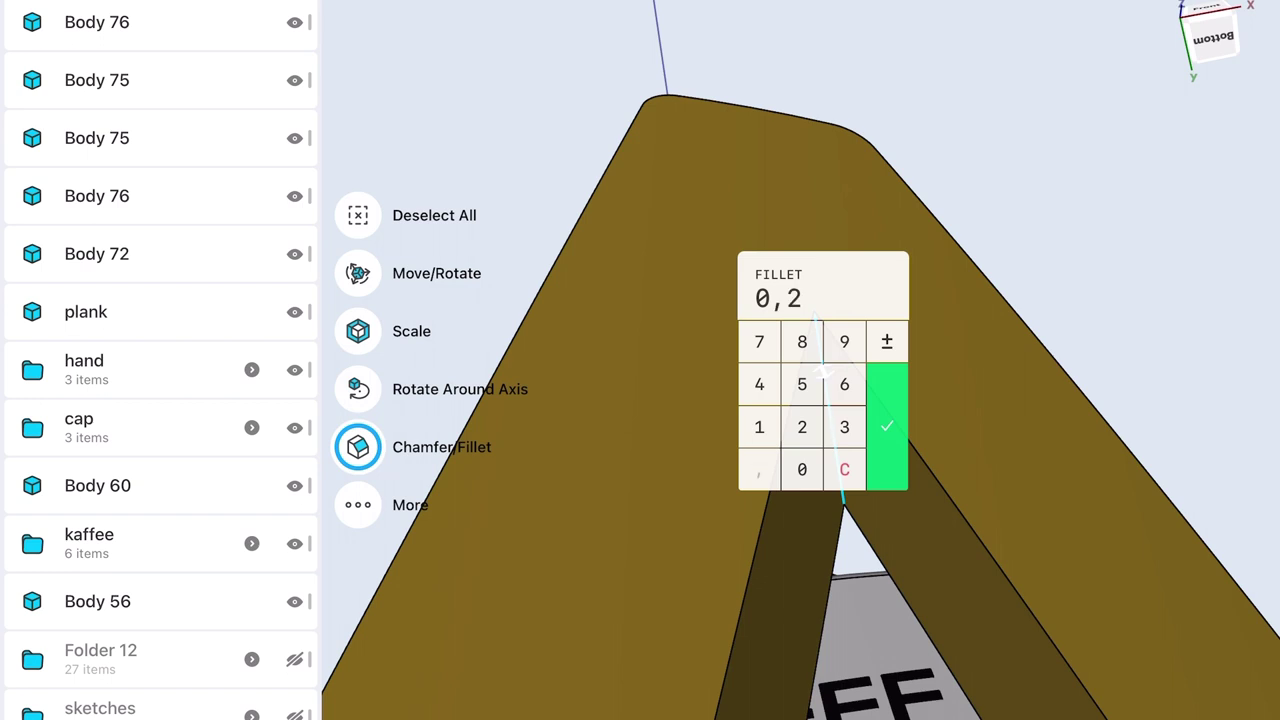
pyautogui.click(802, 427)
pyautogui.click(887, 427)
pyautogui.click(900, 398)
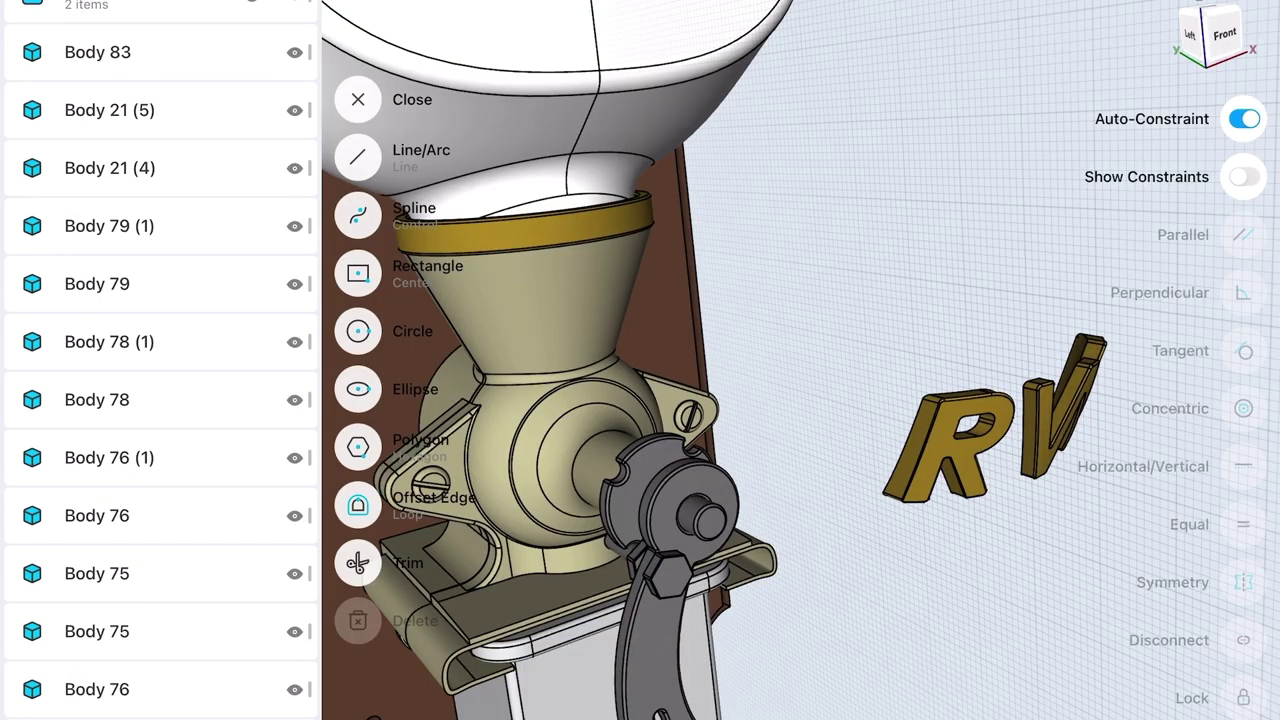
# - Move the RW lettering about -120 mm onto the front of the hopper
pyautogui.click(1000, 430)
pyautogui.moveTo(1015, 418); pyautogui.dragTo(625, 318)
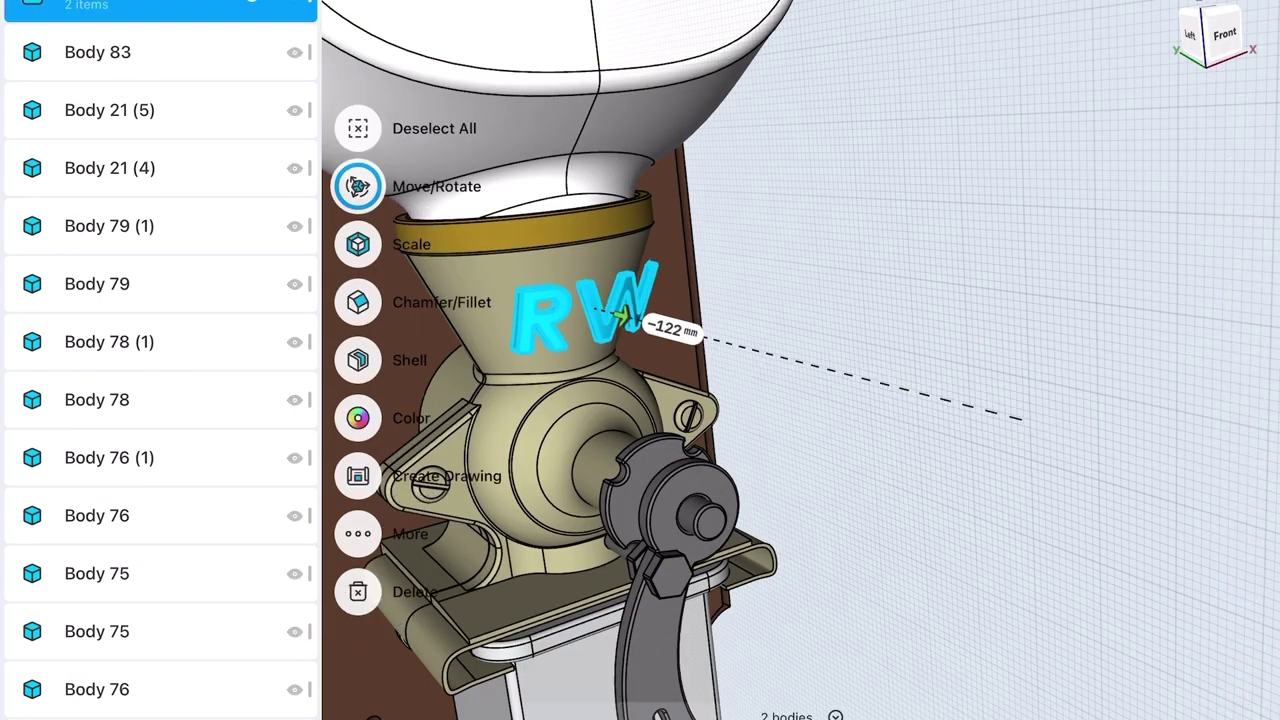
pyautogui.click(655, 325)
pyautogui.click(723, 357)
pyautogui.click(434, 128)
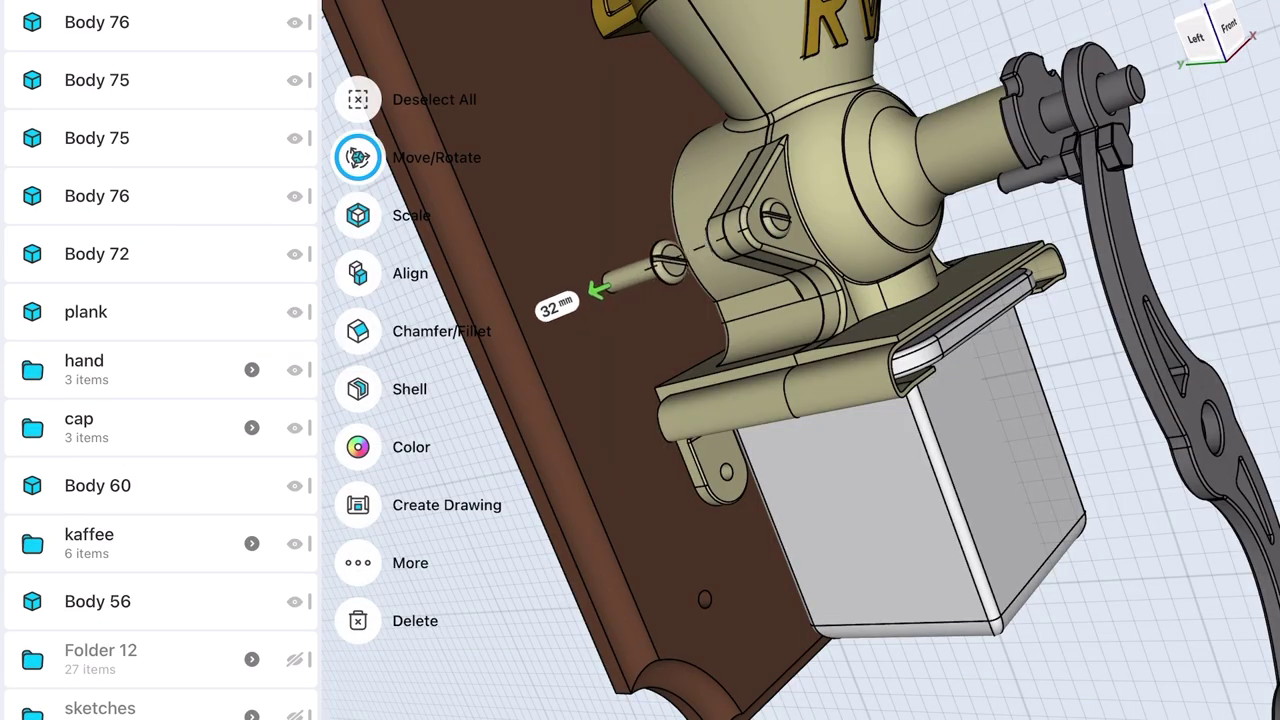
# - Shorten the fastener pin to 12,5 mm and seat it -5,85 mm into the bracket lug
pyautogui.click(349, 386)
pyautogui.click(358, 360)
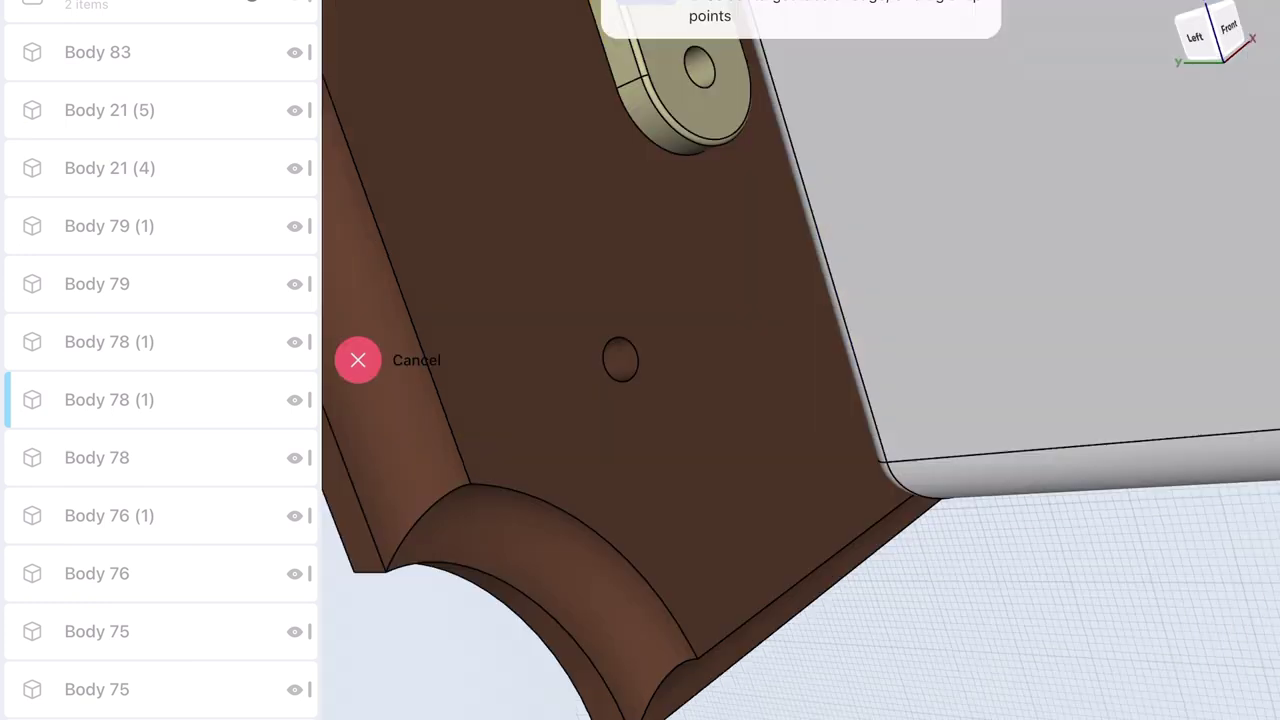
pyautogui.click(620, 358)
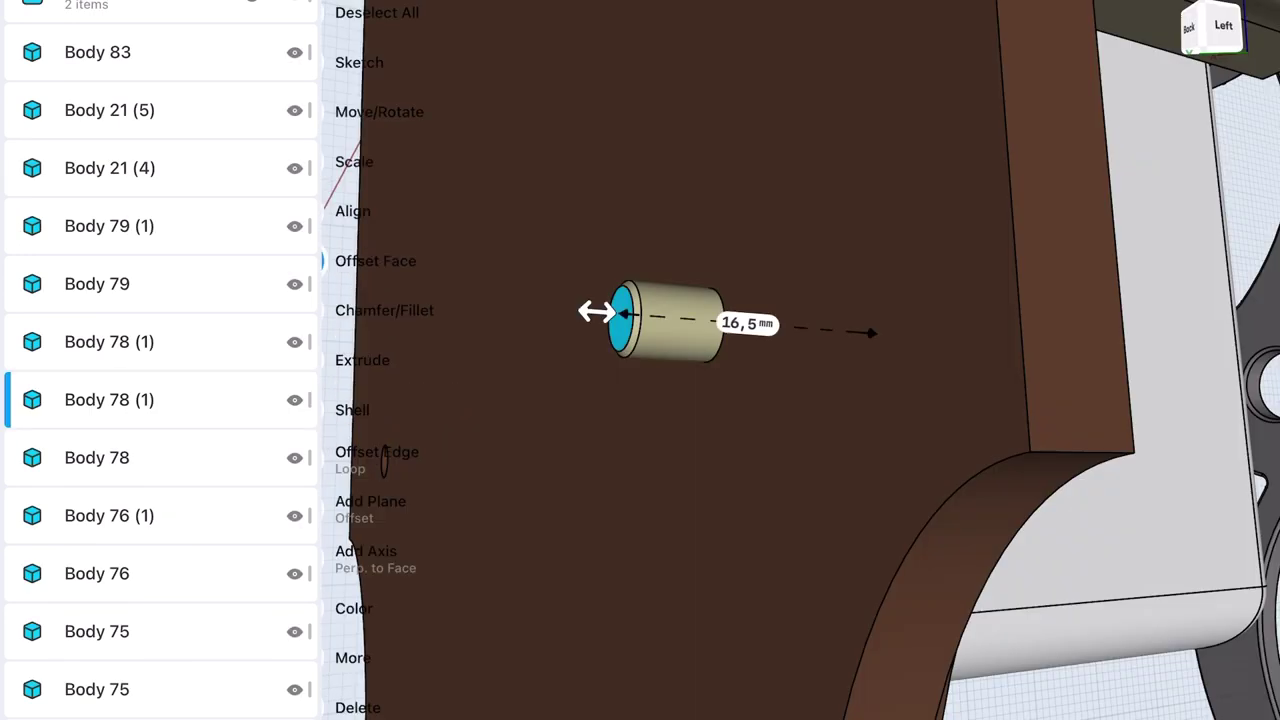
pyautogui.moveTo(596, 312); pyautogui.dragTo(703, 320)
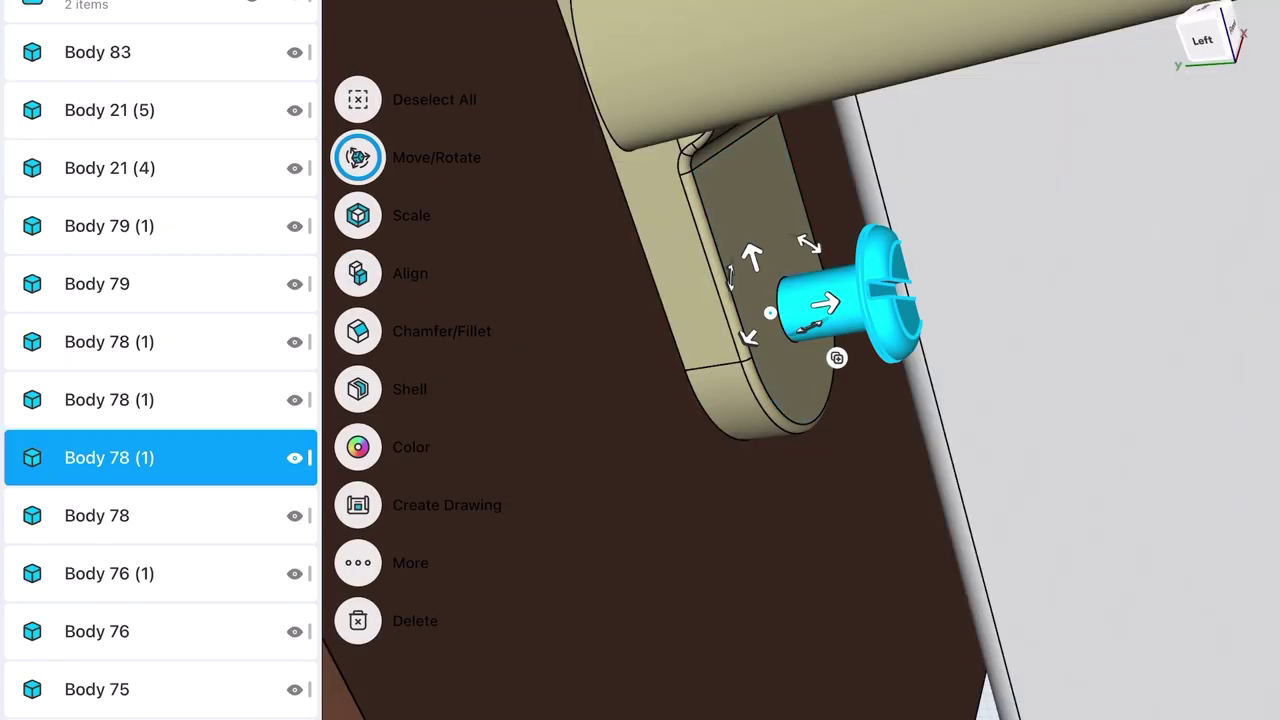
pyautogui.click(808, 305)
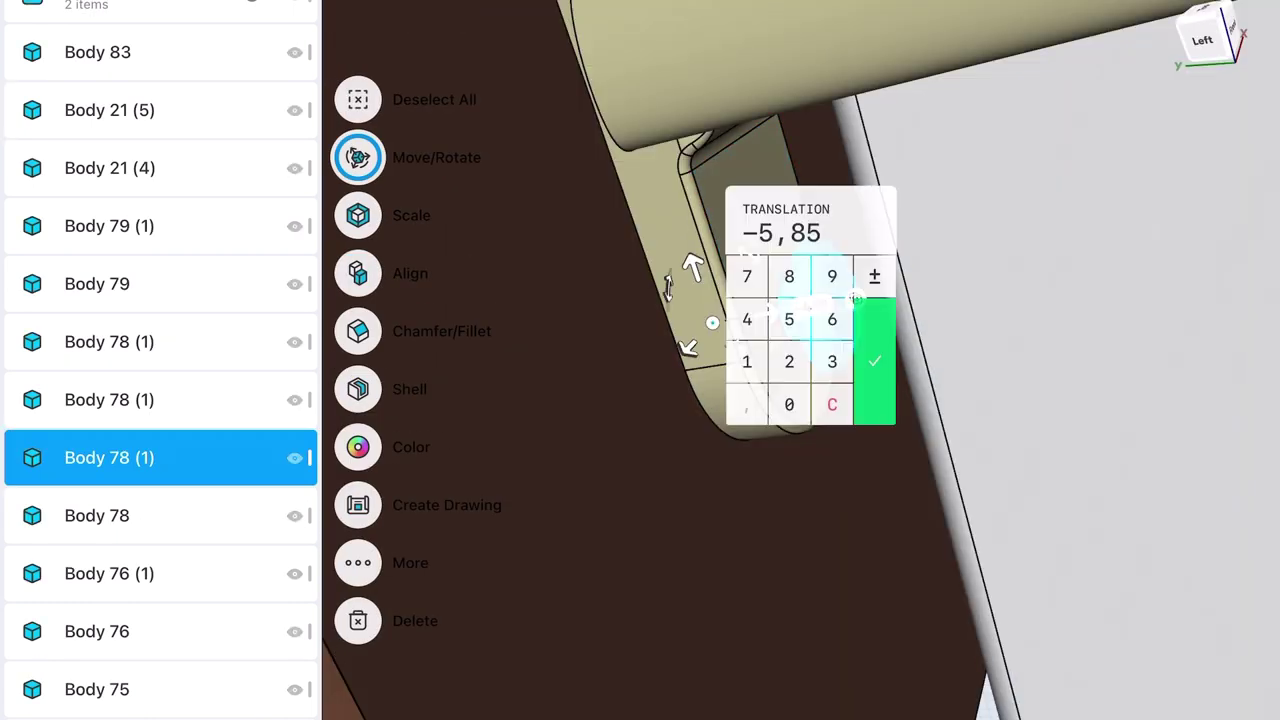
pyautogui.click(875, 361)
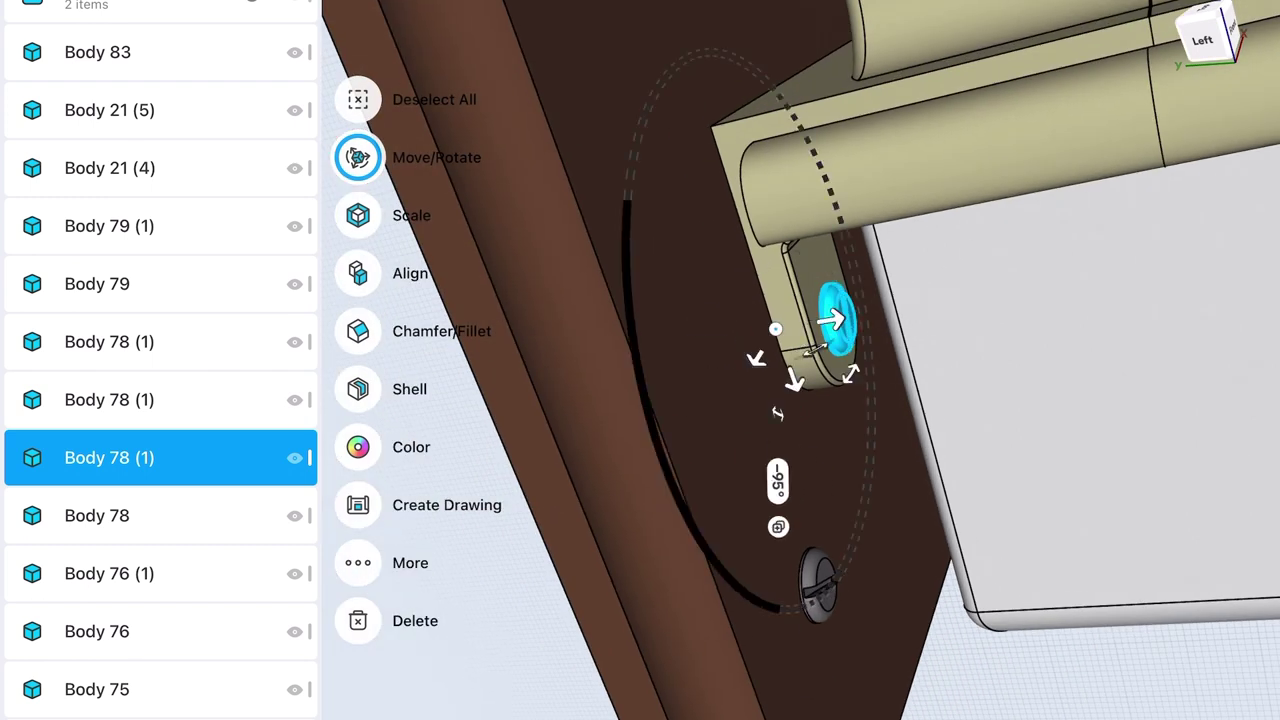
pyautogui.click(838, 318)
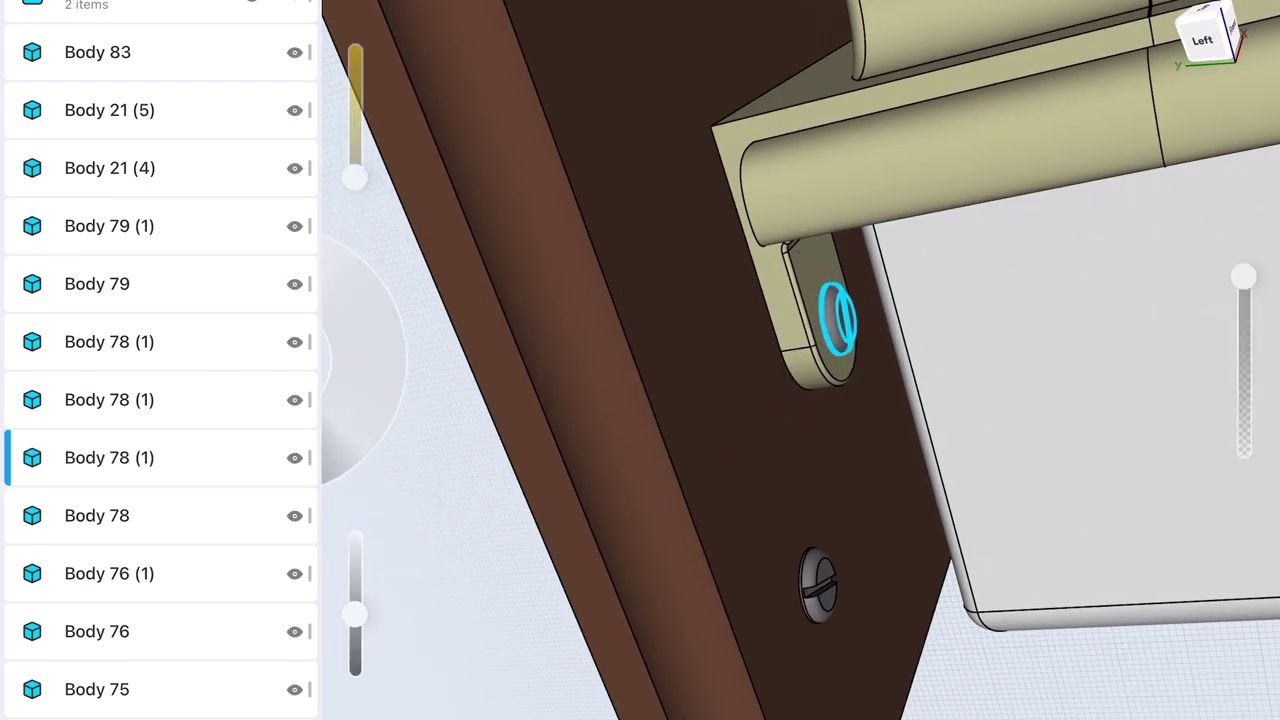
# - Mirror the pin across the screw hole
pyautogui.click(357, 360)
pyautogui.click(357, 531)
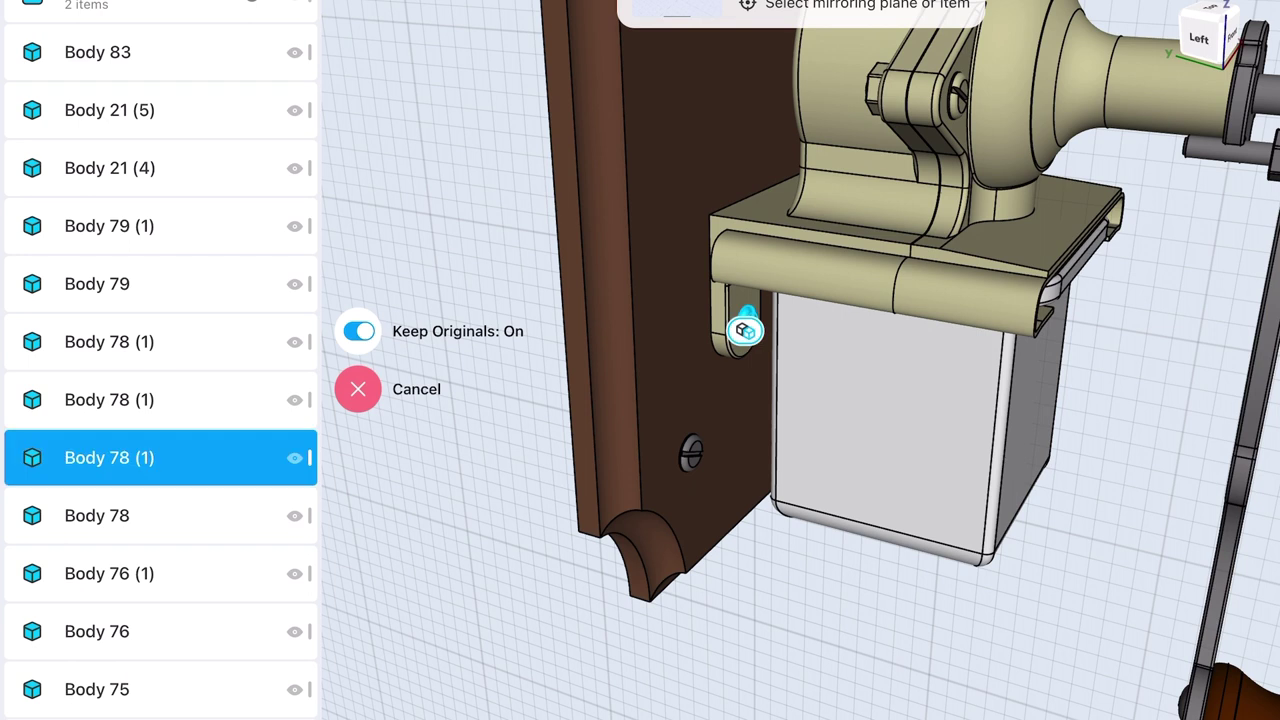
pyautogui.click(690, 453)
pyautogui.click(354, 297)
# - Copy both pins 312 mm along the plank
pyautogui.click(357, 389)
pyautogui.click(357, 157)
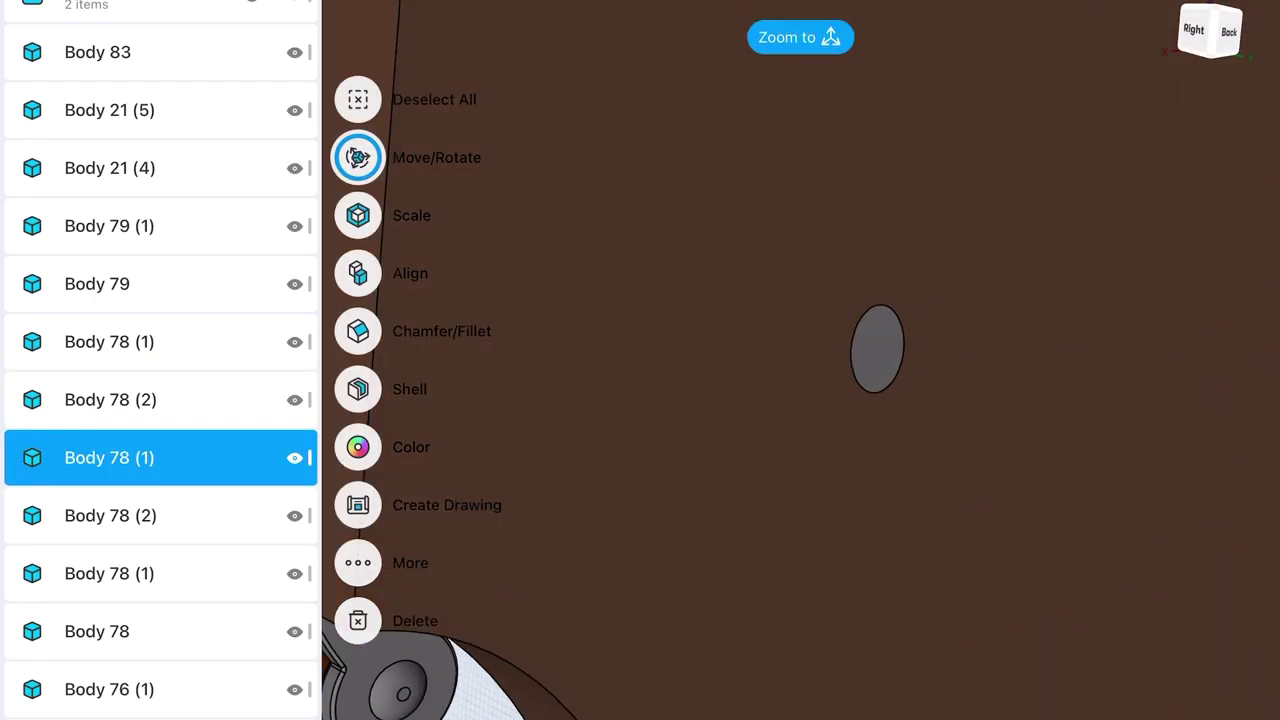
pyautogui.click(110, 399)
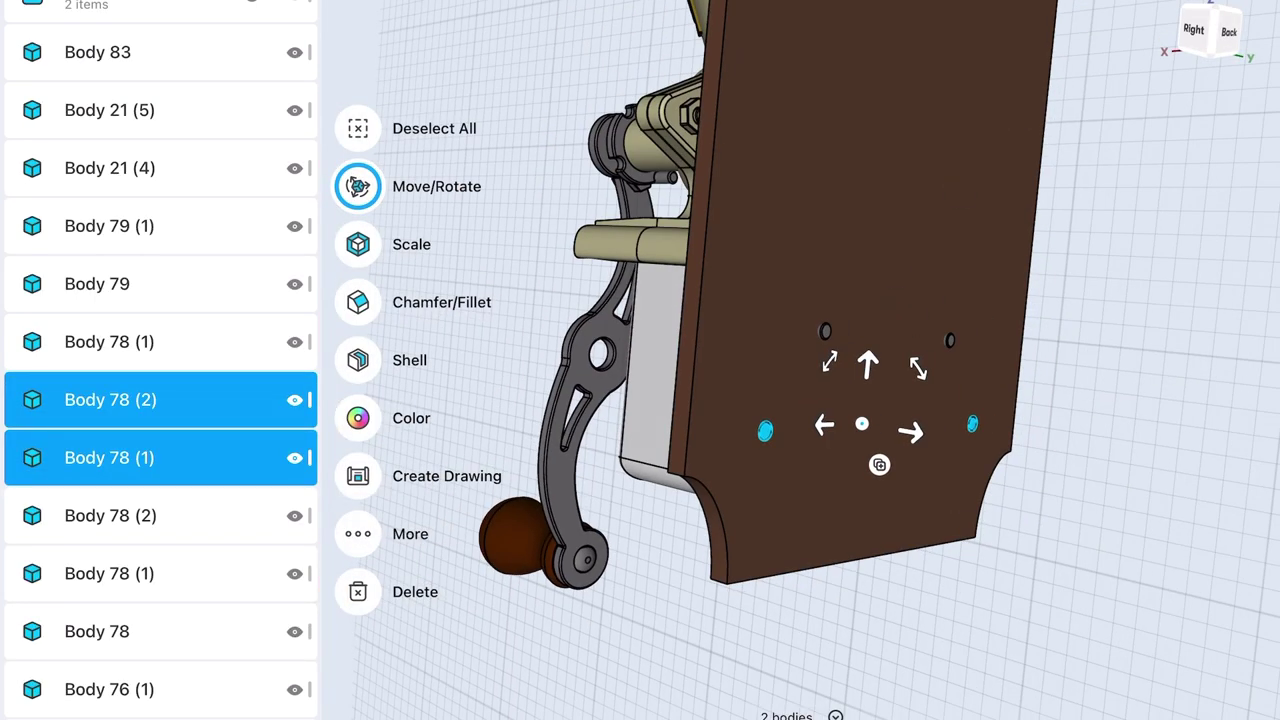
pyautogui.click(879, 464)
pyautogui.write('312')
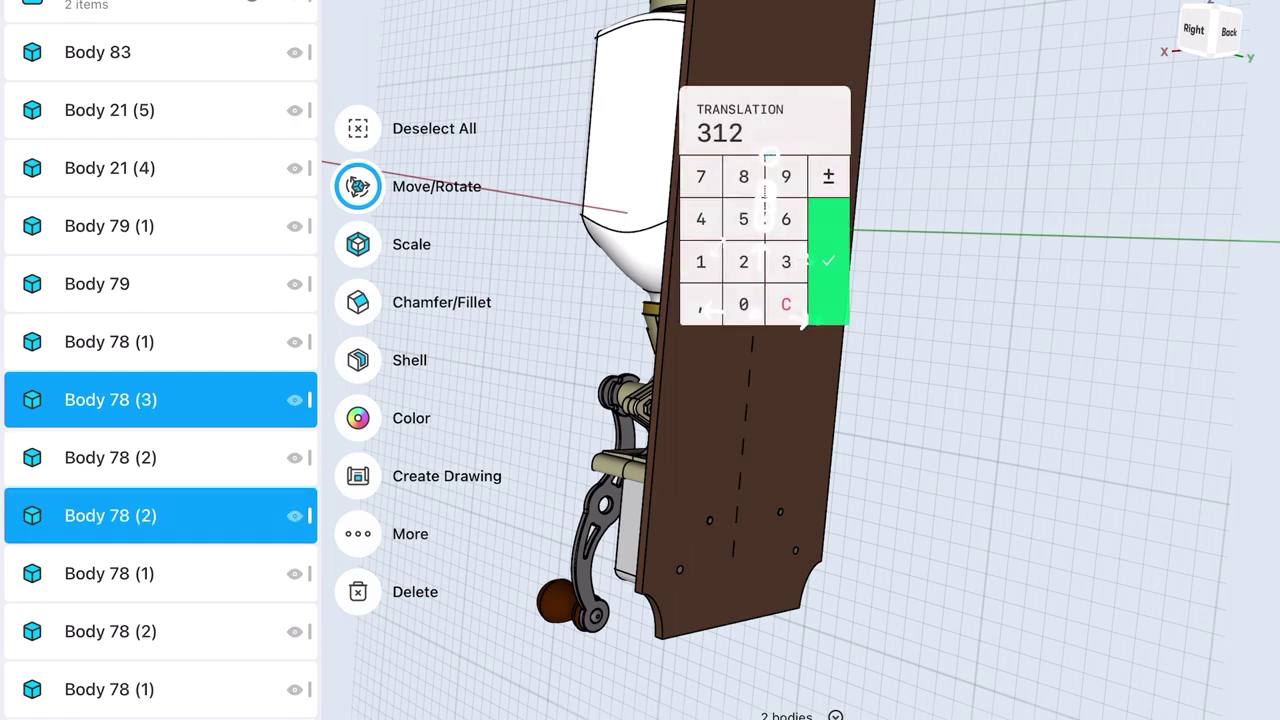
pyautogui.click(828, 261)
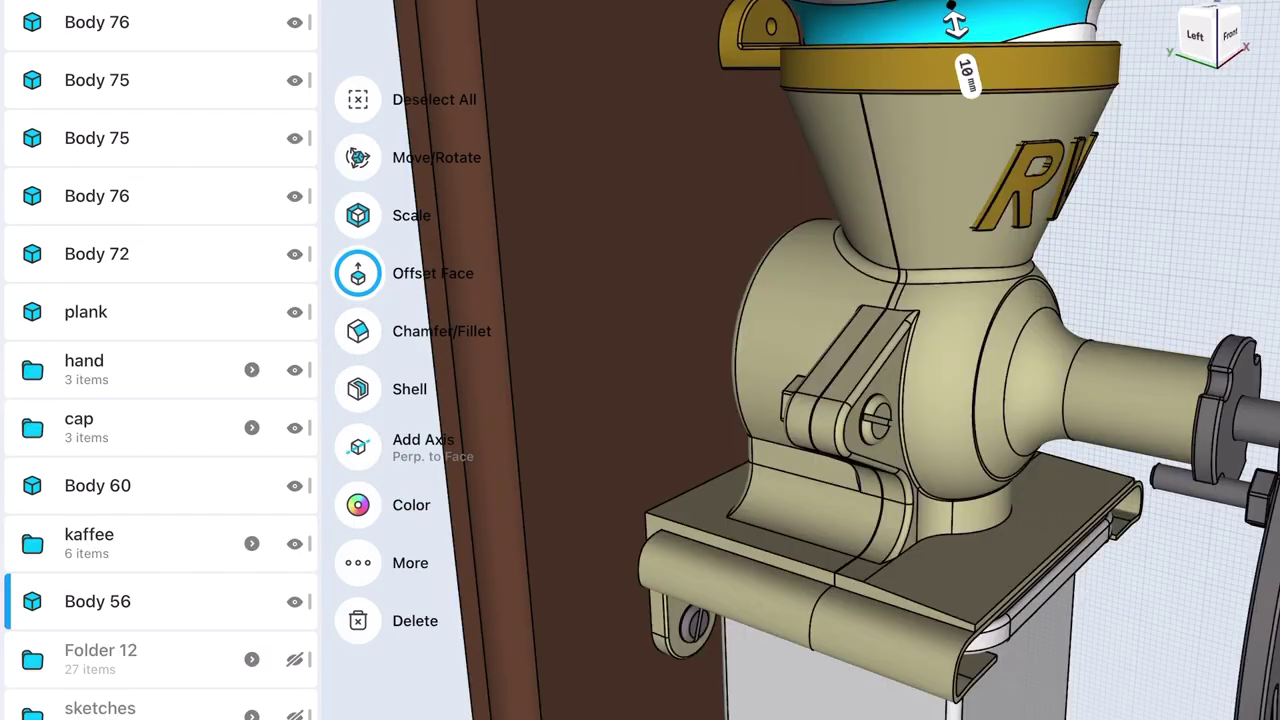
# - Hide Body 56 and set the screw shank radius to 1,5 mm
pyautogui.click(294, 601)
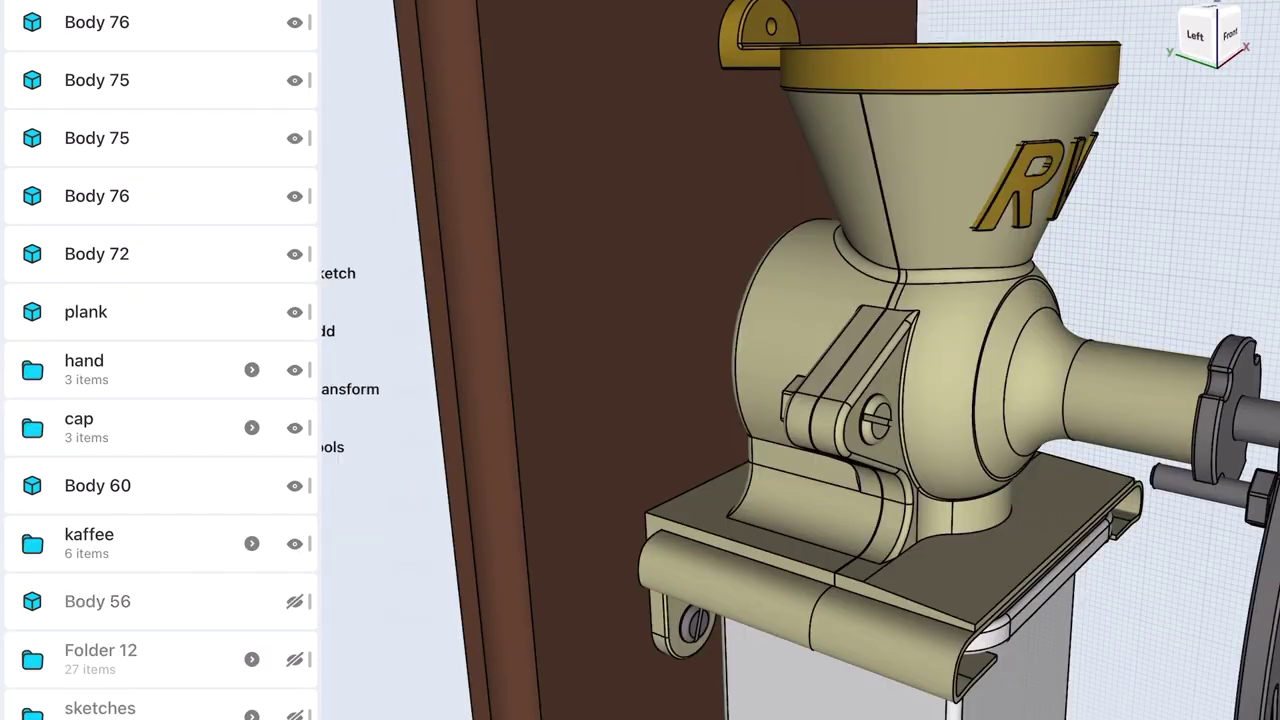
pyautogui.click(878, 418)
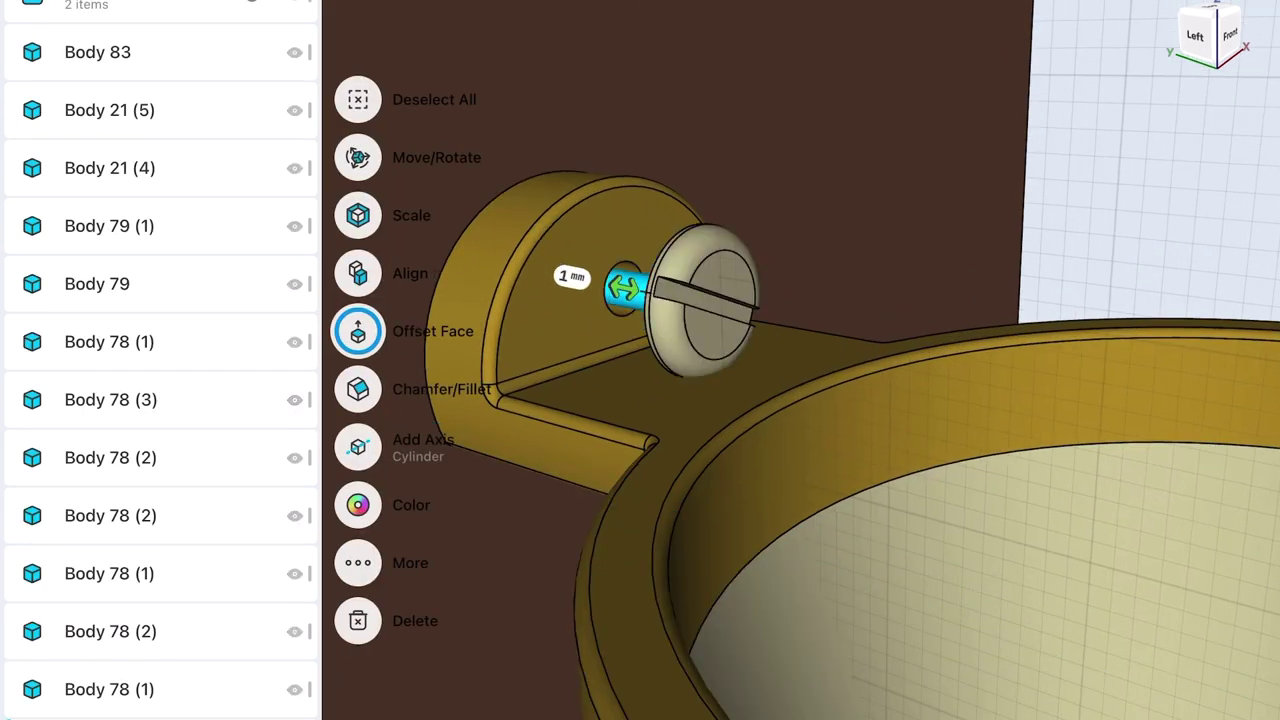
pyautogui.click(558, 273)
pyautogui.write('1,5')
pyautogui.click(607, 329)
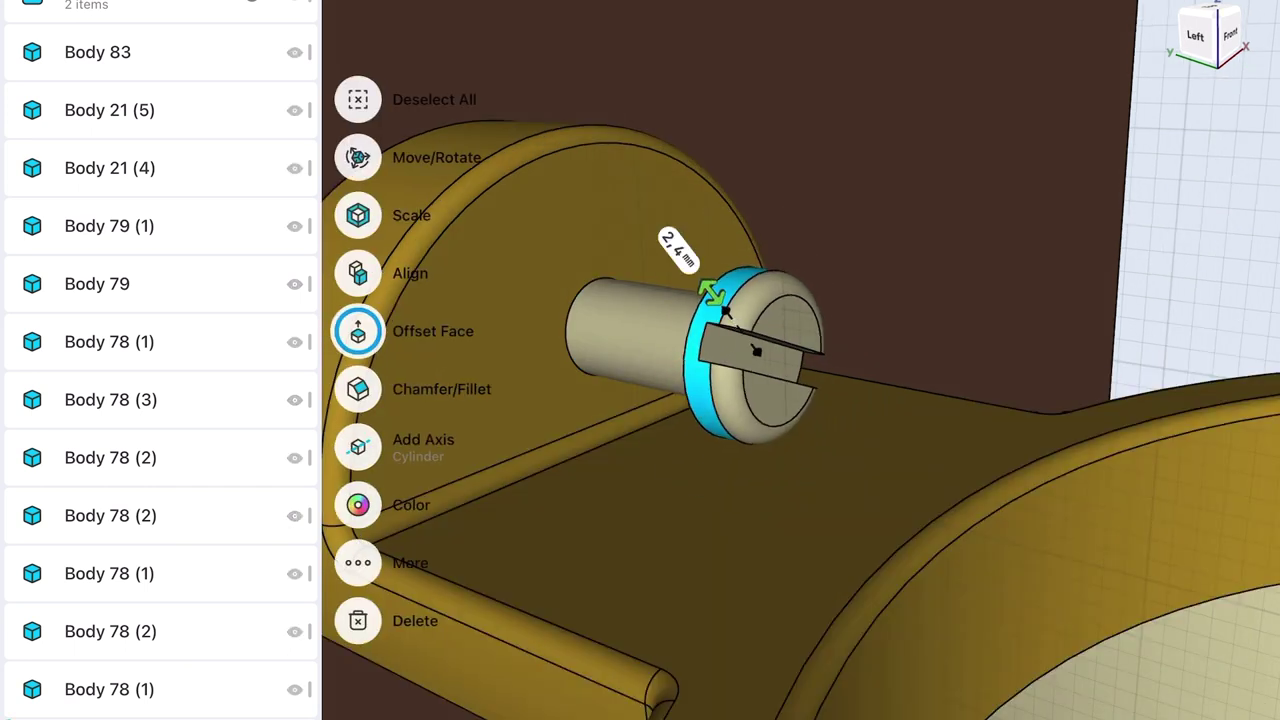
# - Widen the screw head to 2,7 mm and push the screw -5,5 mm into the tab
pyautogui.moveTo(724, 312); pyautogui.dragTo(719, 304)
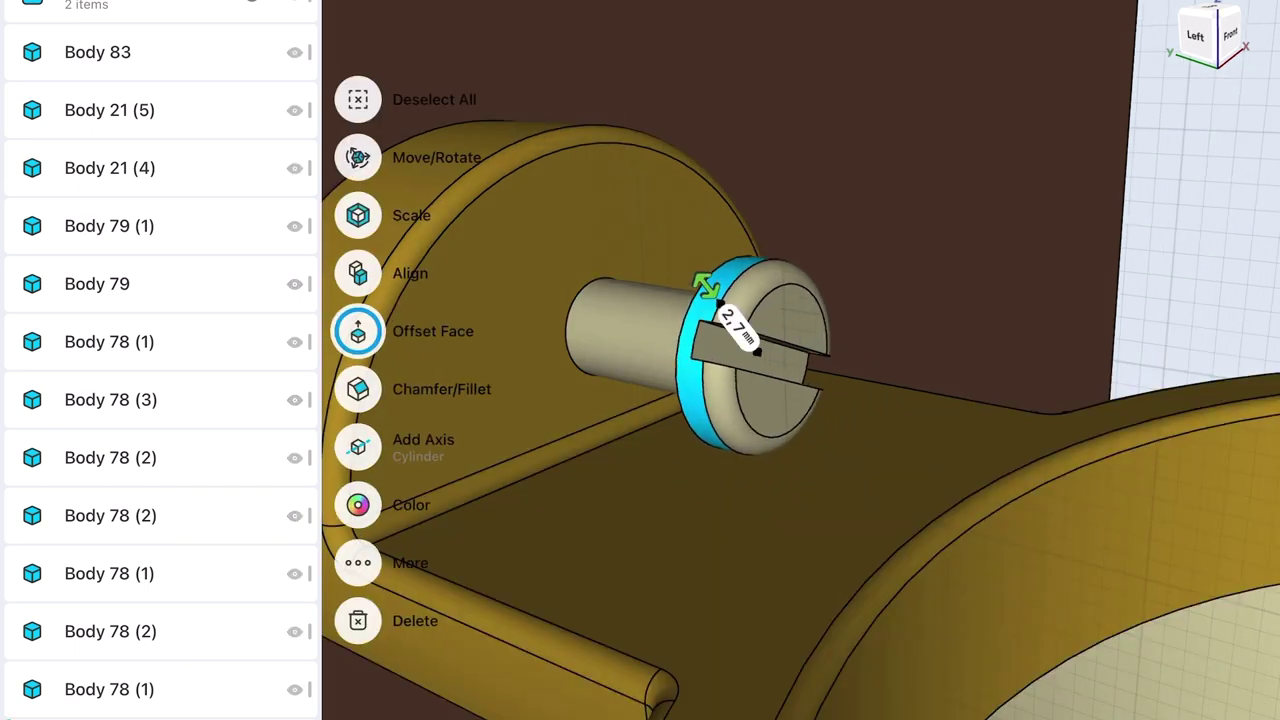
pyautogui.click(900, 560)
pyautogui.click(640, 330)
pyautogui.moveTo(515, 330); pyautogui.dragTo(493, 306)
pyautogui.moveTo(453, 299); pyautogui.dragTo(571, 486, button='middle')
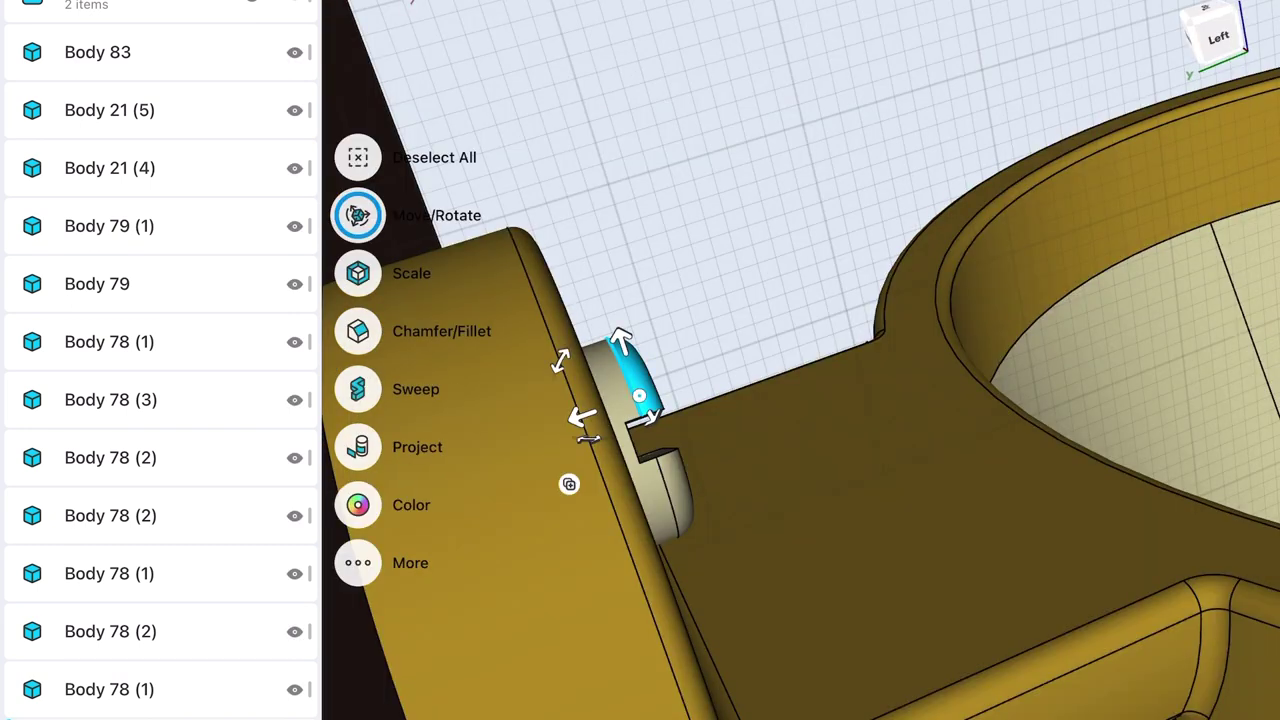
pyautogui.click(423, 580)
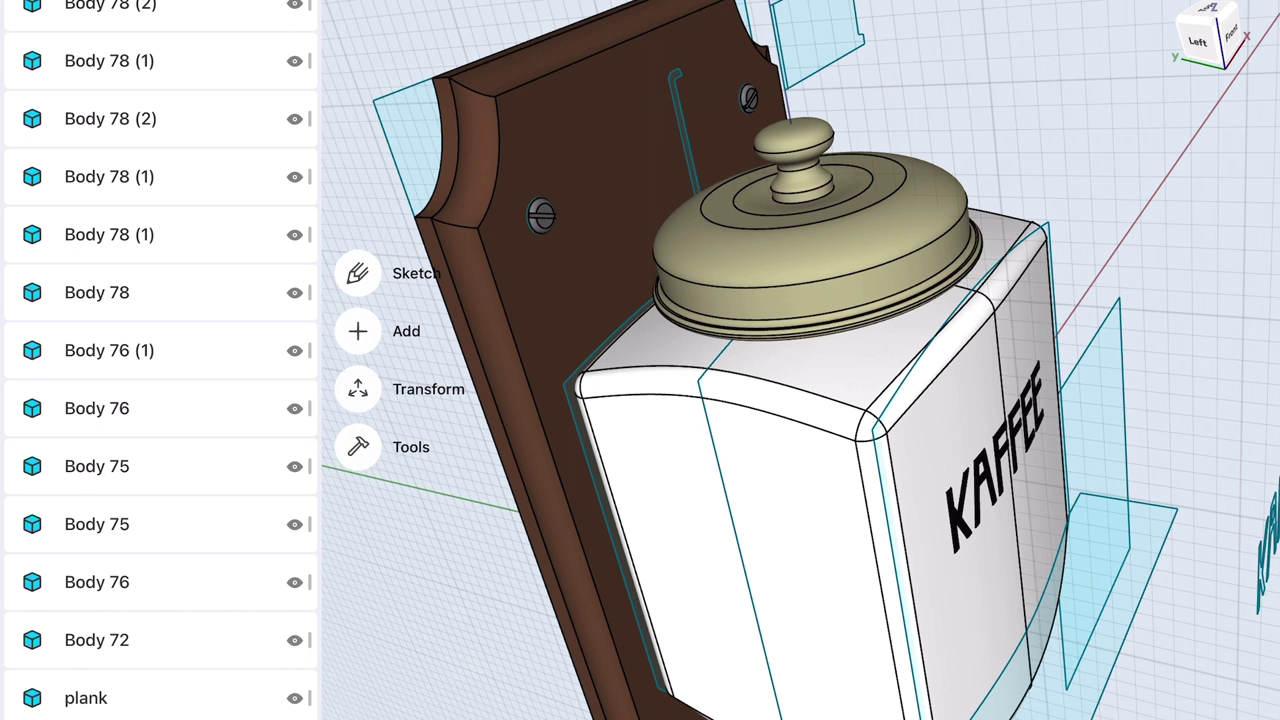
# - Extrude the lid face -45 mm and slide the resulting plate out beside the plank
pyautogui.click(710, 235)
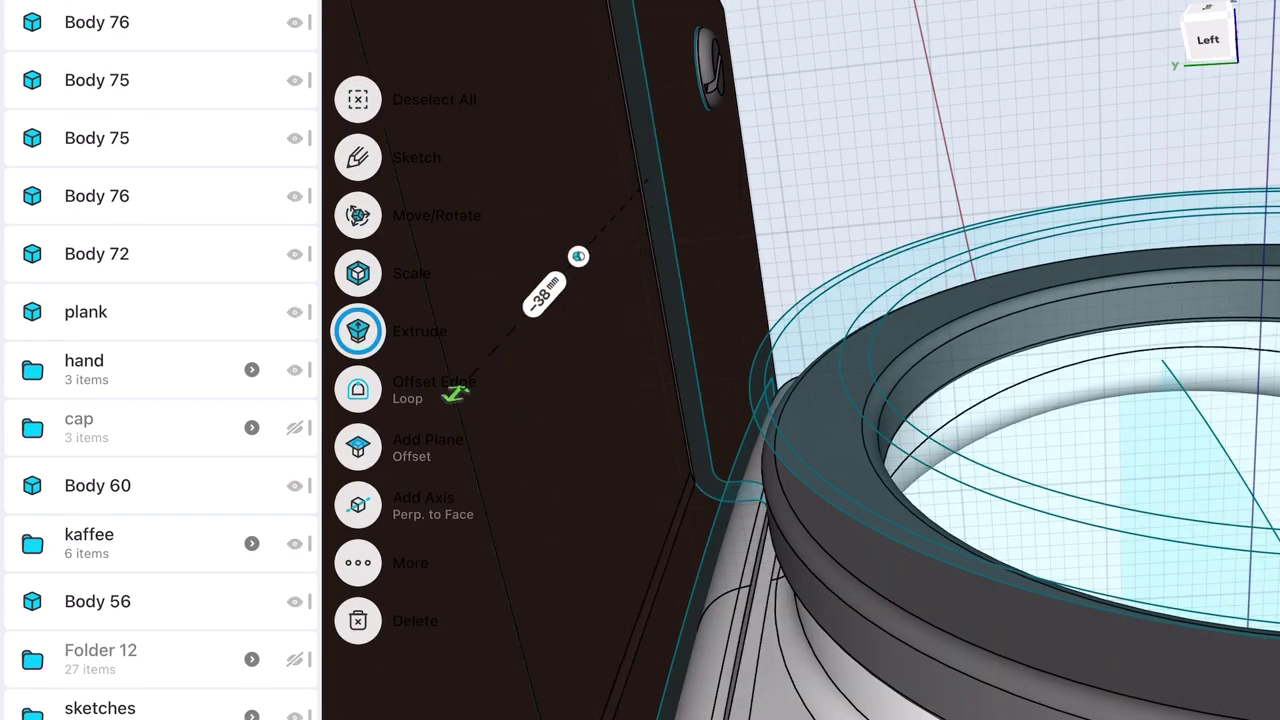
pyautogui.moveTo(455, 393); pyautogui.dragTo(385, 470)
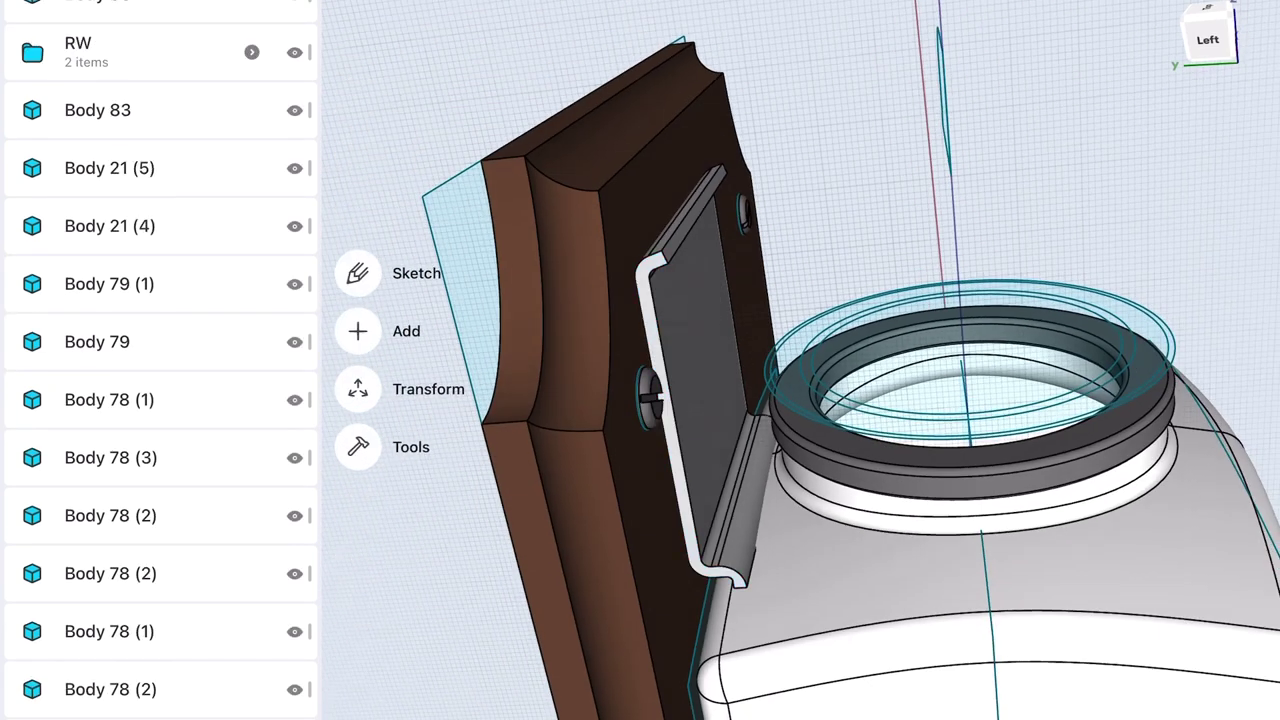
pyautogui.click(690, 380)
pyautogui.click(358, 157)
pyautogui.moveTo(735, 328); pyautogui.dragTo(780, 220)
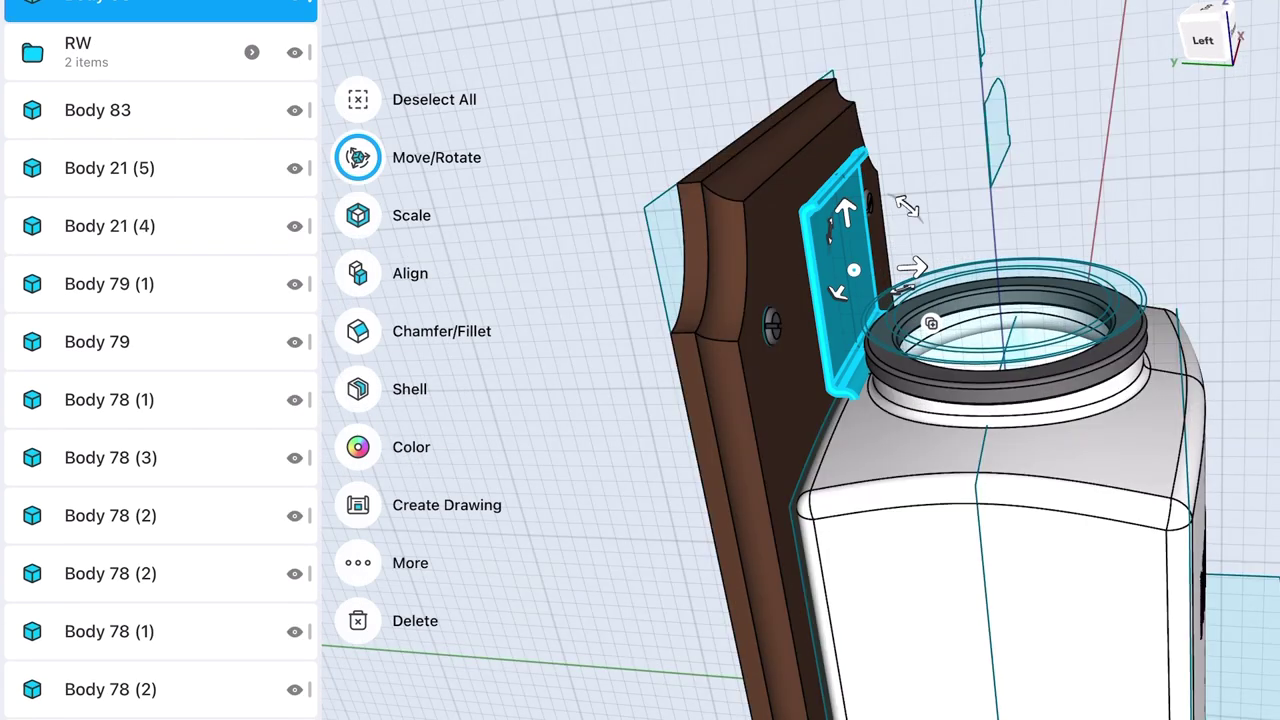
pyautogui.moveTo(912, 268); pyautogui.dragTo(640, 272)
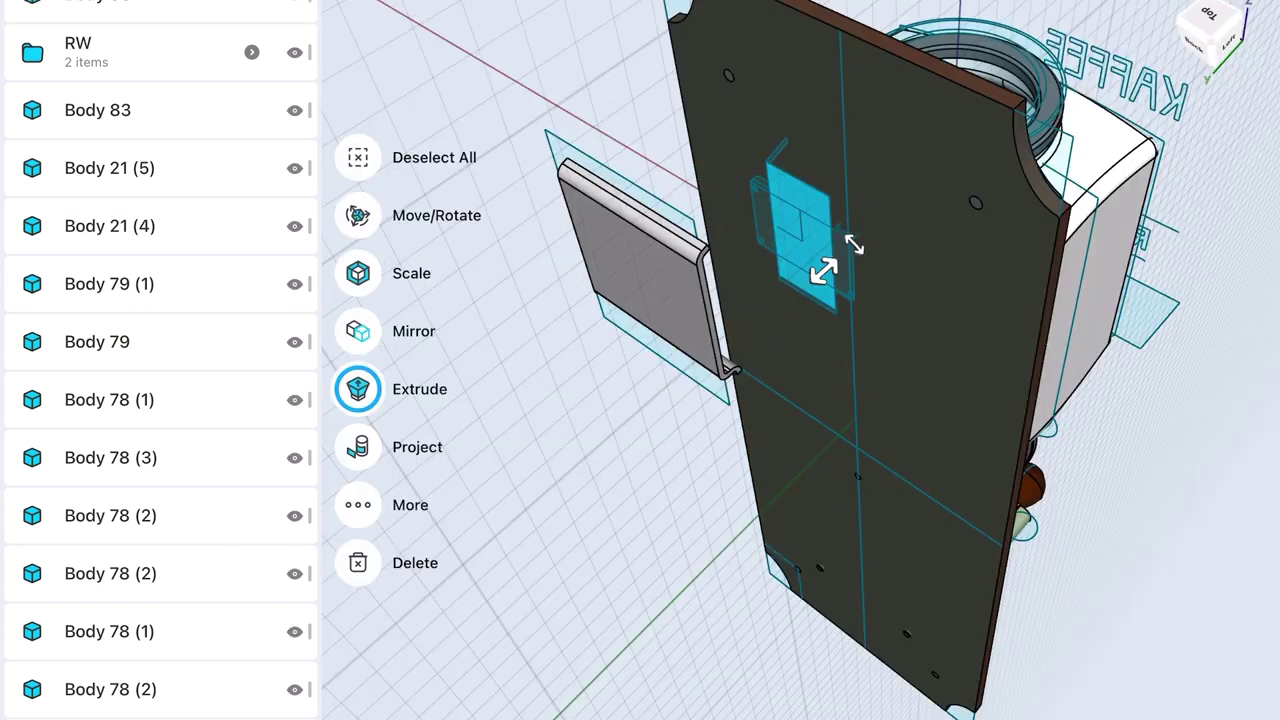
# - Extrude a box about 24 mm deep and lengthen it upward next to the plate
pyautogui.moveTo(823, 270); pyautogui.dragTo(740, 345)
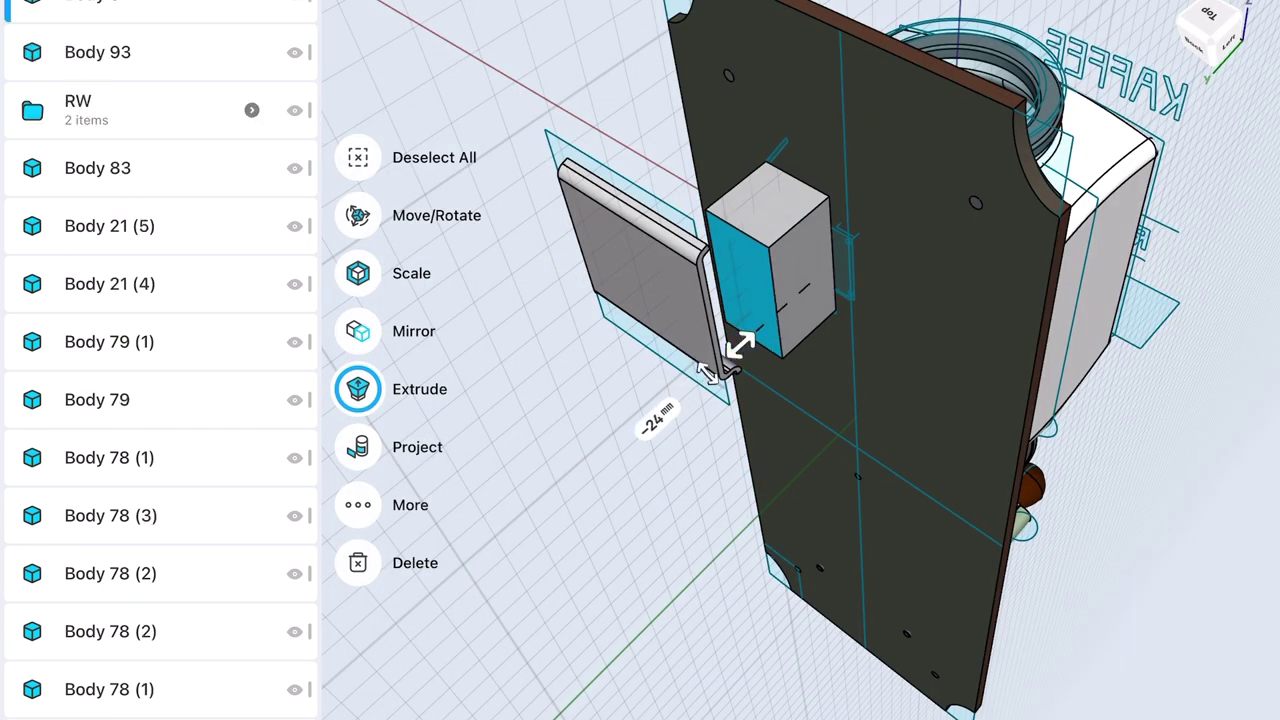
pyautogui.click(767, 190)
pyautogui.moveTo(780, 178); pyautogui.dragTo(778, 25)
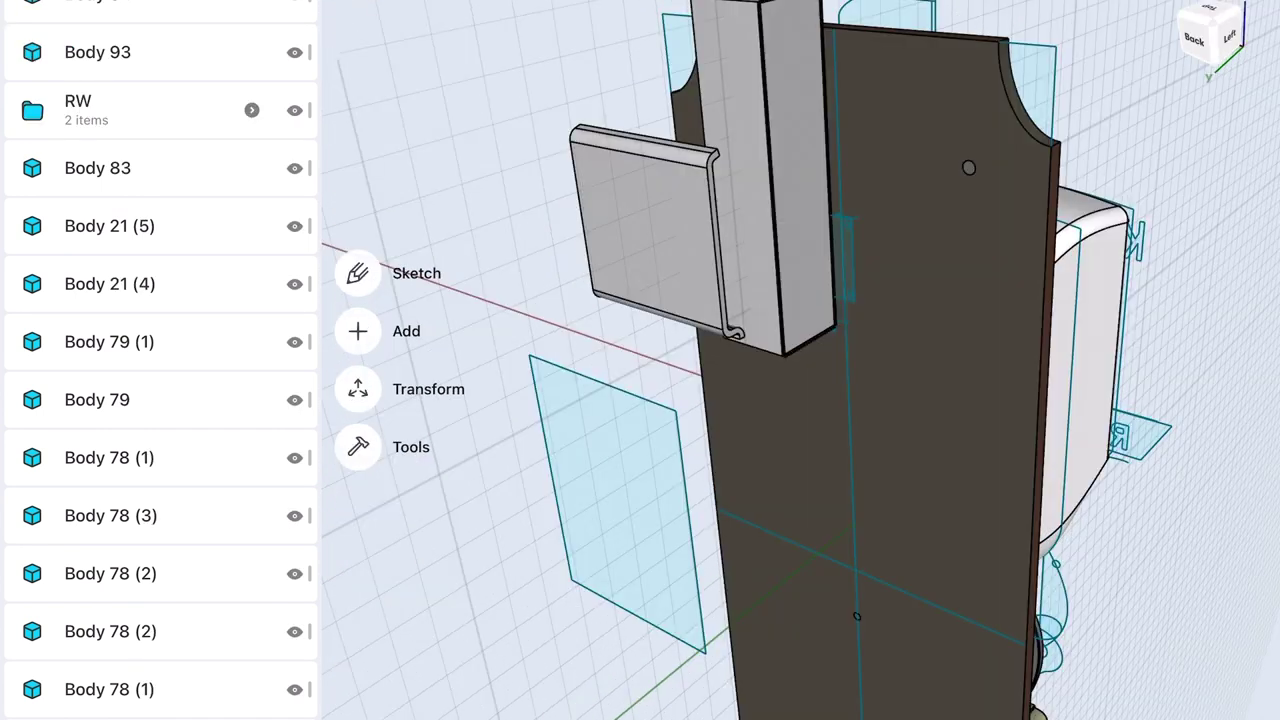
pyautogui.click(629, 171)
pyautogui.click(363, 163)
pyautogui.click(363, 106)
# - Intersect the box and plate into a clip shape and round one of its edges
pyautogui.click(358, 447)
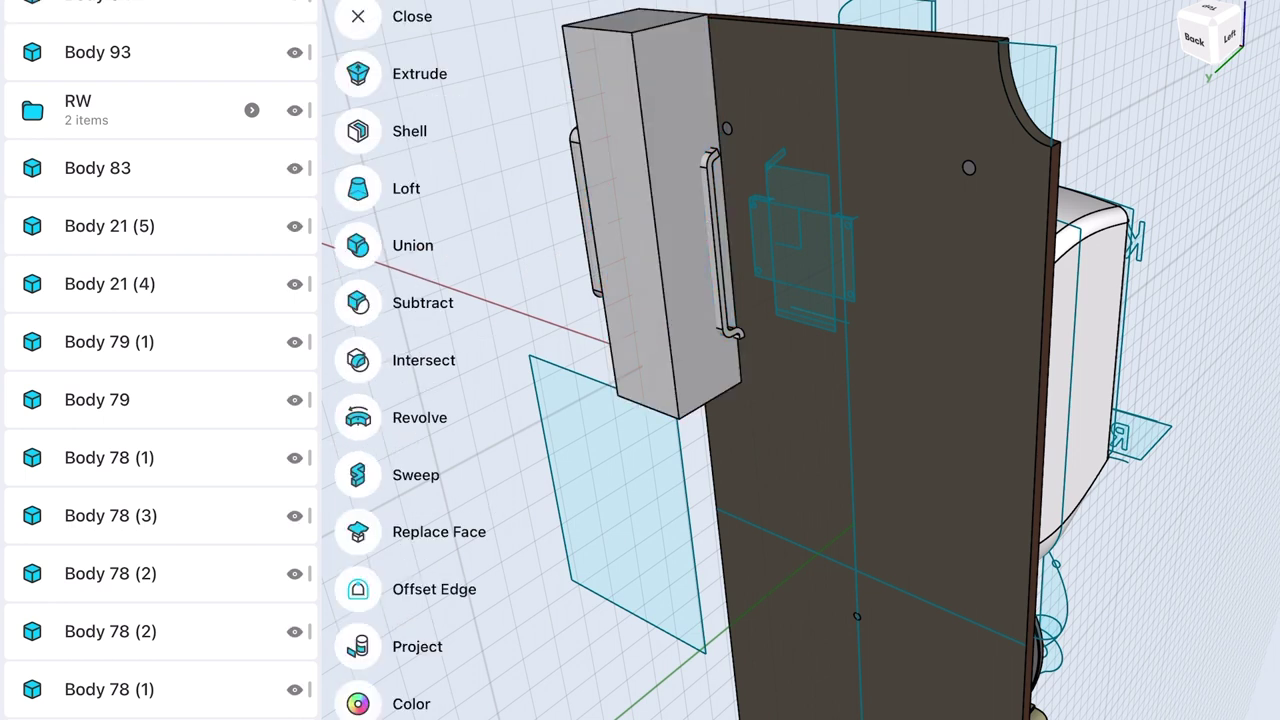
pyautogui.click(358, 360)
pyautogui.click(640, 250)
pyautogui.click(358, 292)
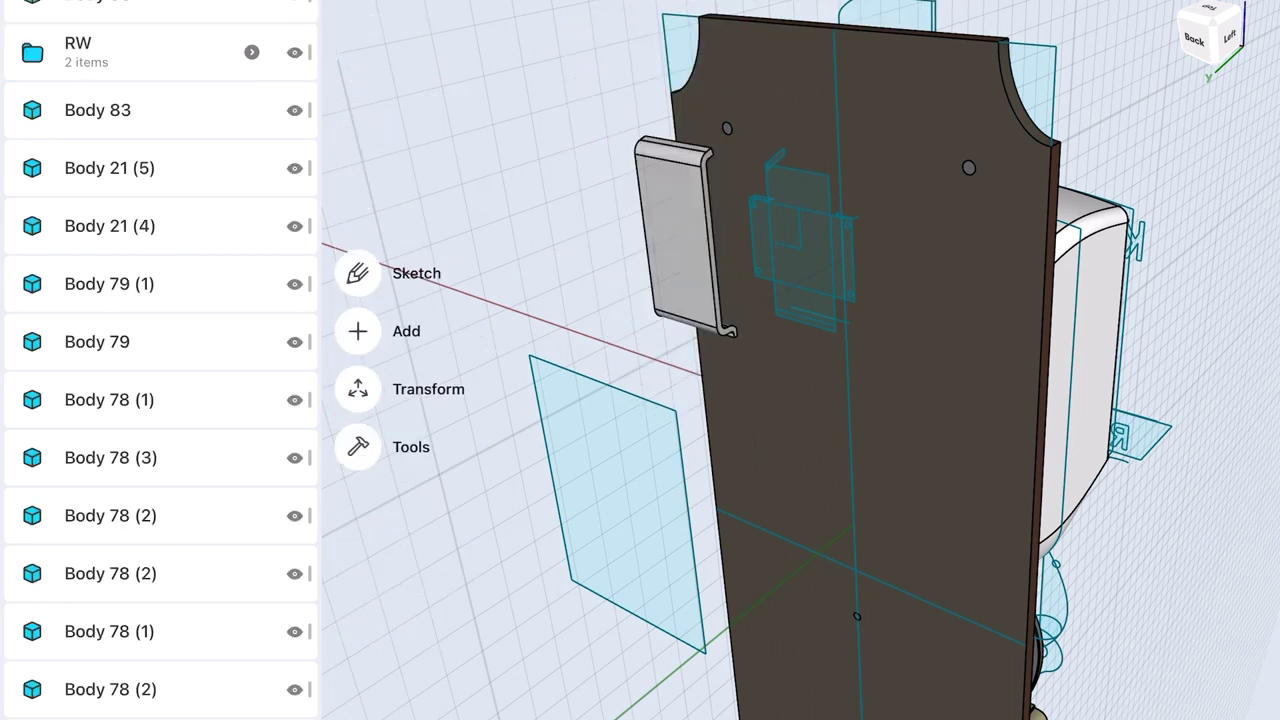
pyautogui.click(680, 230)
pyautogui.click(358, 329)
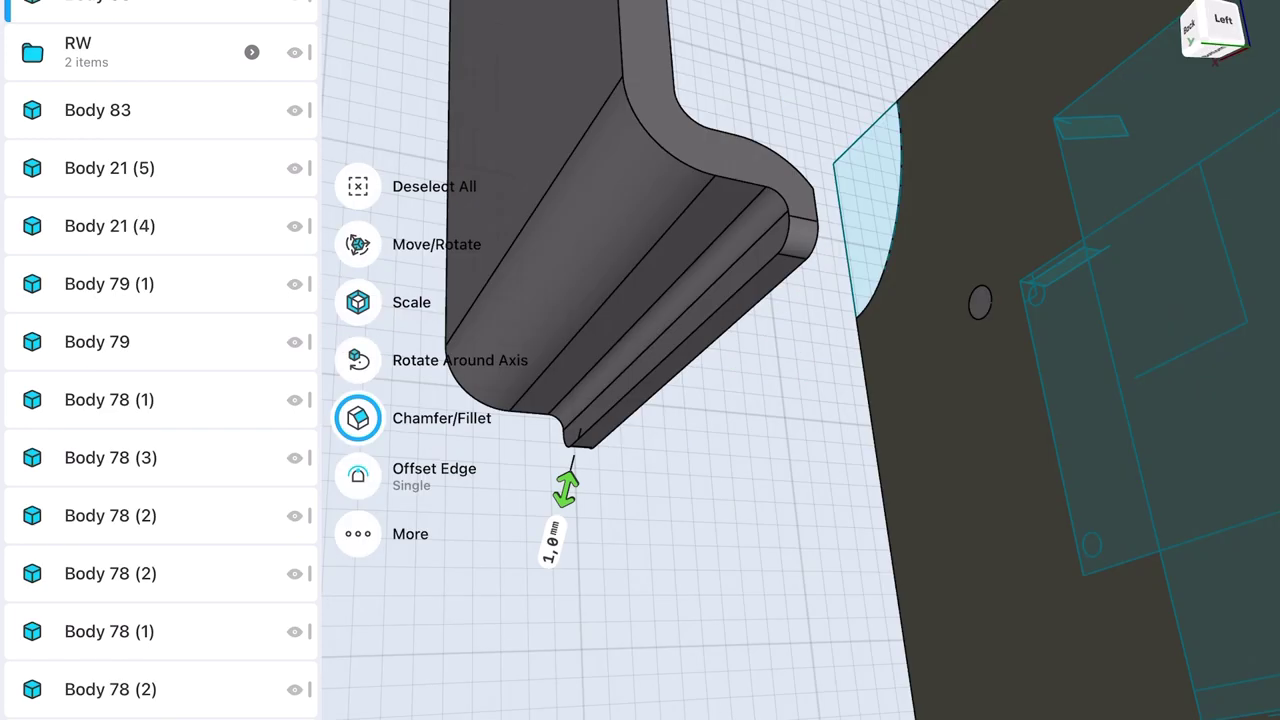
pyautogui.moveTo(566, 488); pyautogui.dragTo(563, 523)
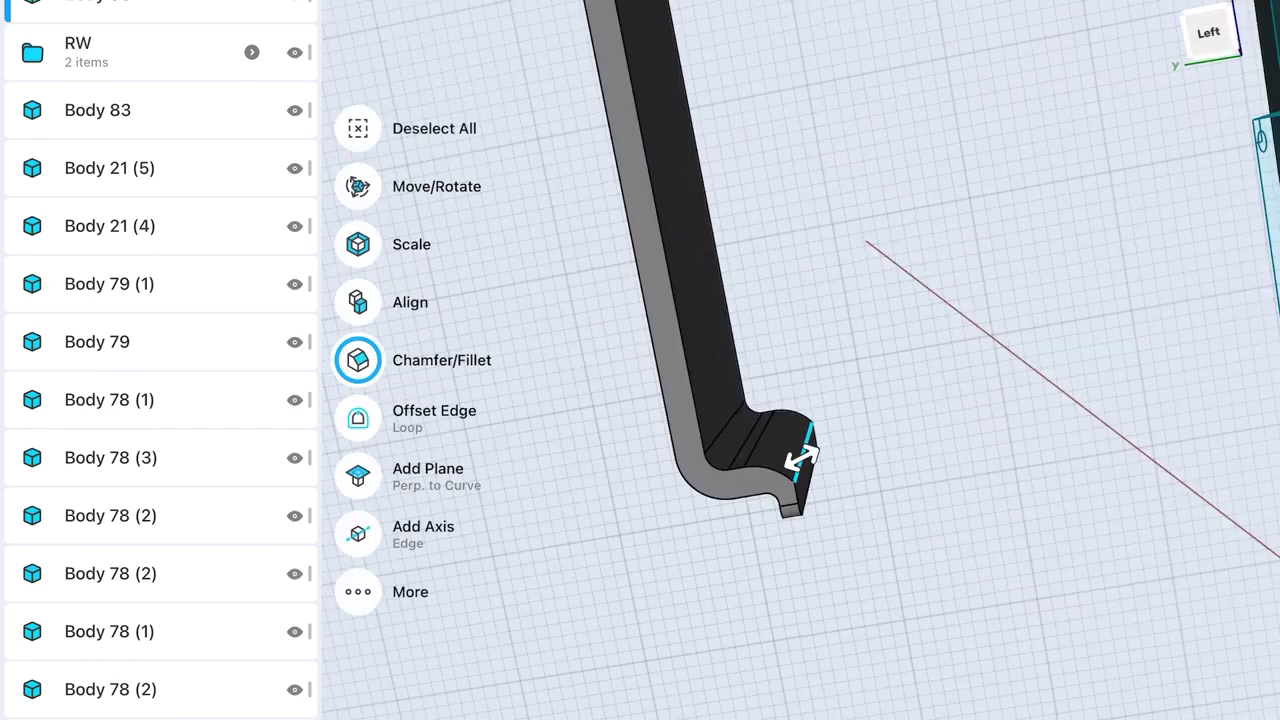
# - Fillet the clip's top edges
pyautogui.moveTo(1000, 300); pyautogui.dragTo(1050, 500)
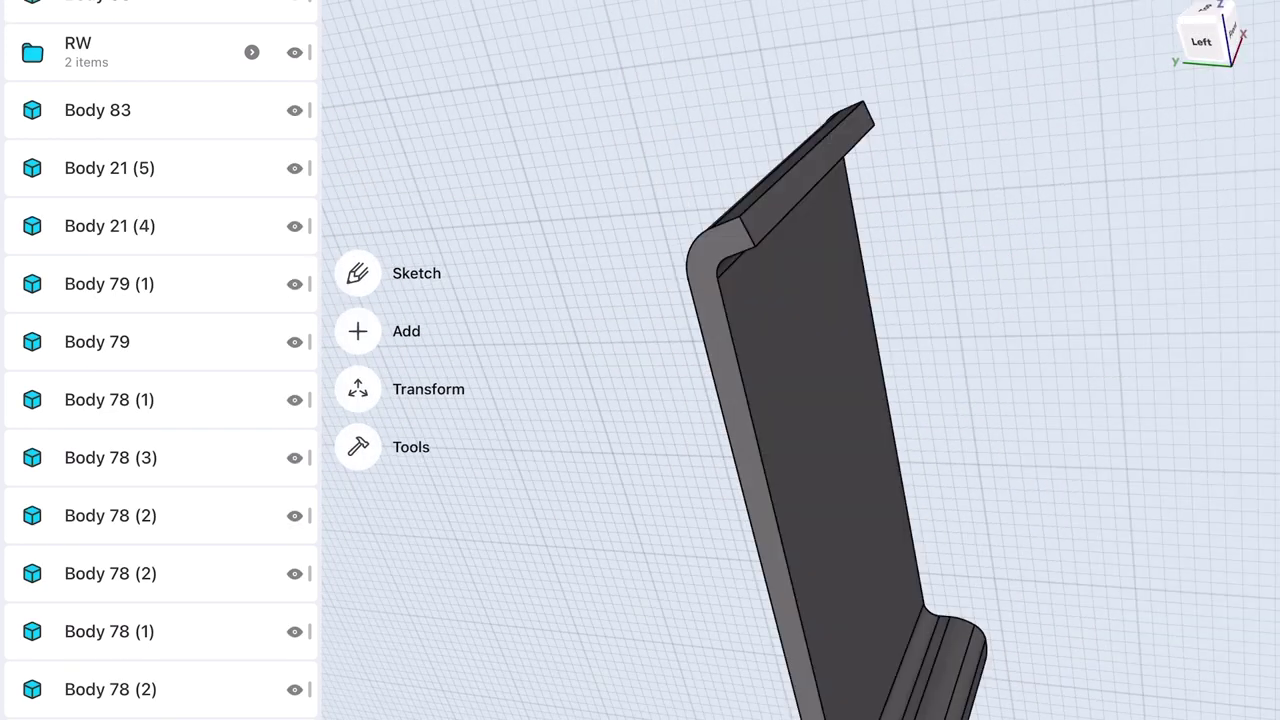
pyautogui.click(855, 120)
pyautogui.click(790, 205)
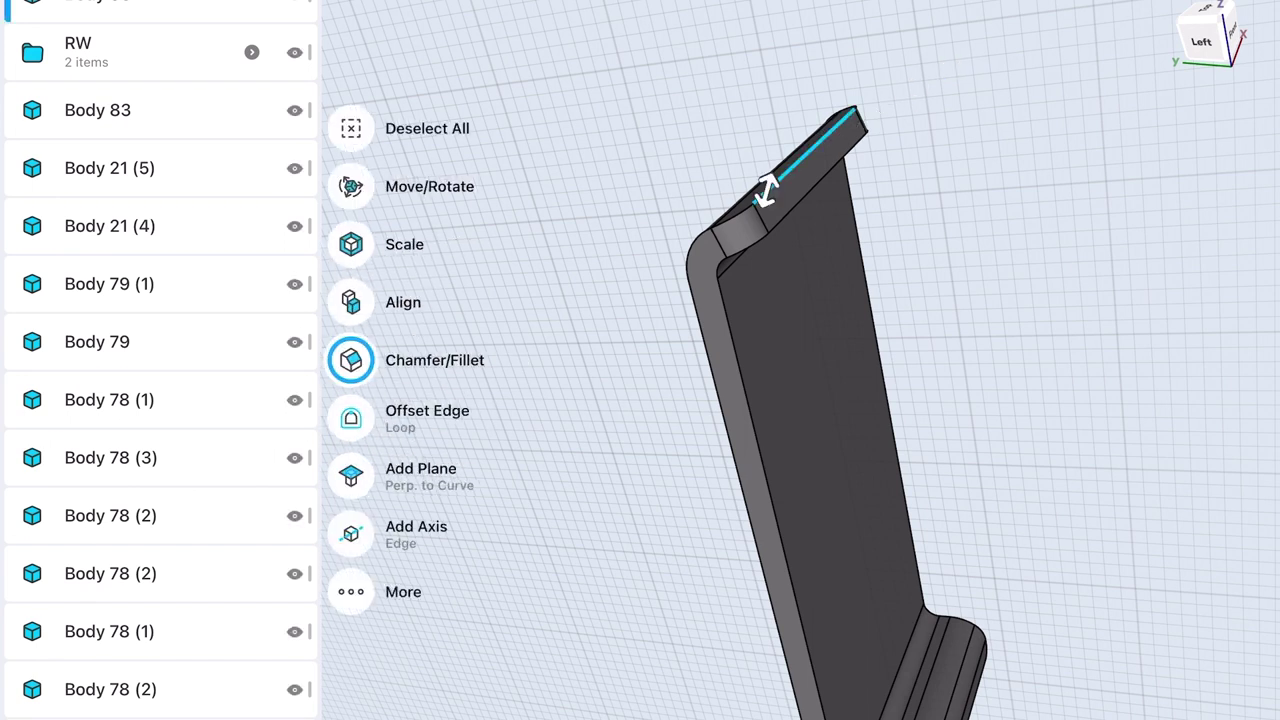
pyautogui.click(790, 210)
pyautogui.click(790, 210)
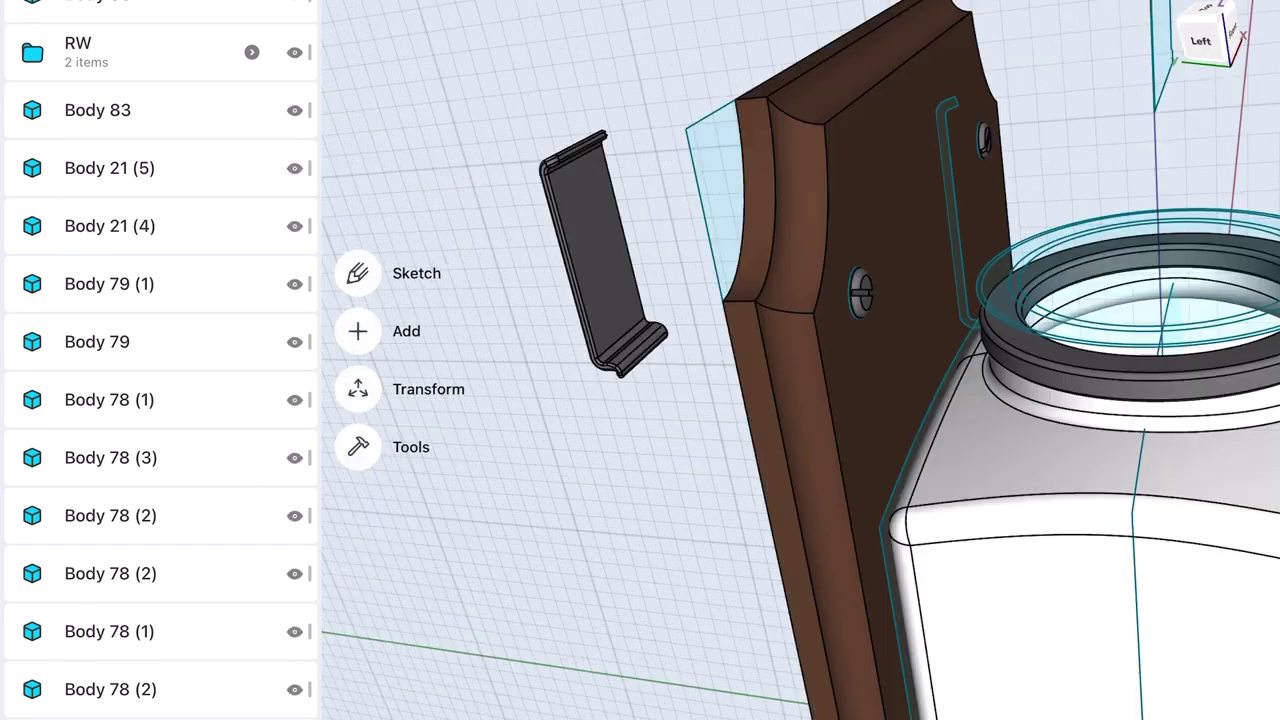
# - Move the part 80 mm onto the brown panel, extrude a face -23 mm and recess a slot
pyautogui.click(590, 250)
pyautogui.click(358, 157)
pyautogui.moveTo(658, 252); pyautogui.dragTo(1010, 240)
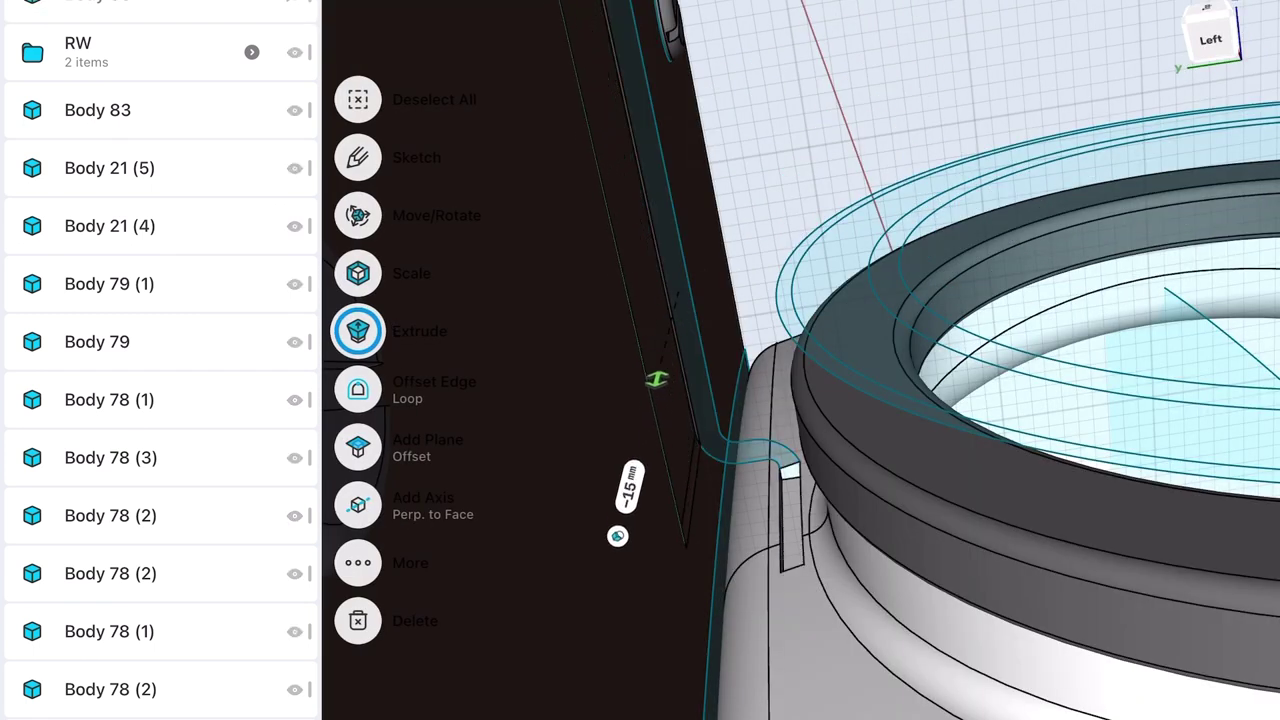
pyautogui.moveTo(657, 374); pyautogui.dragTo(642, 437)
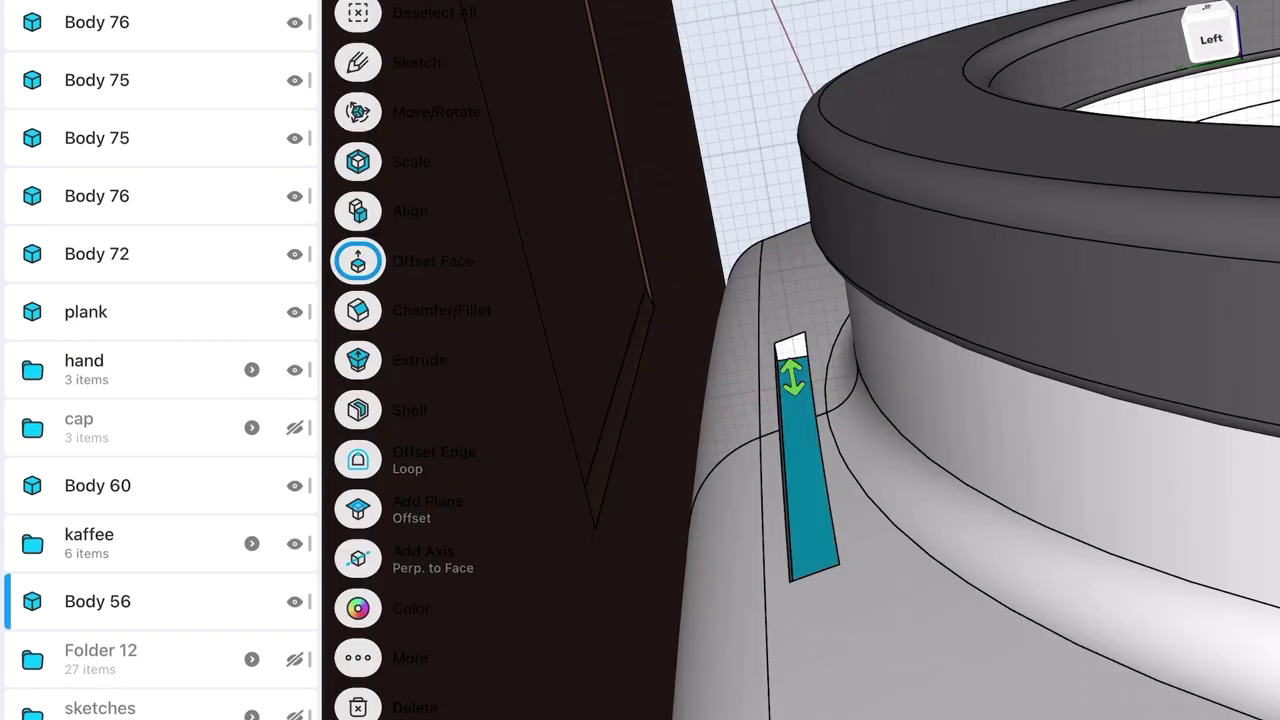
pyautogui.moveTo(793, 378); pyautogui.dragTo(803, 449)
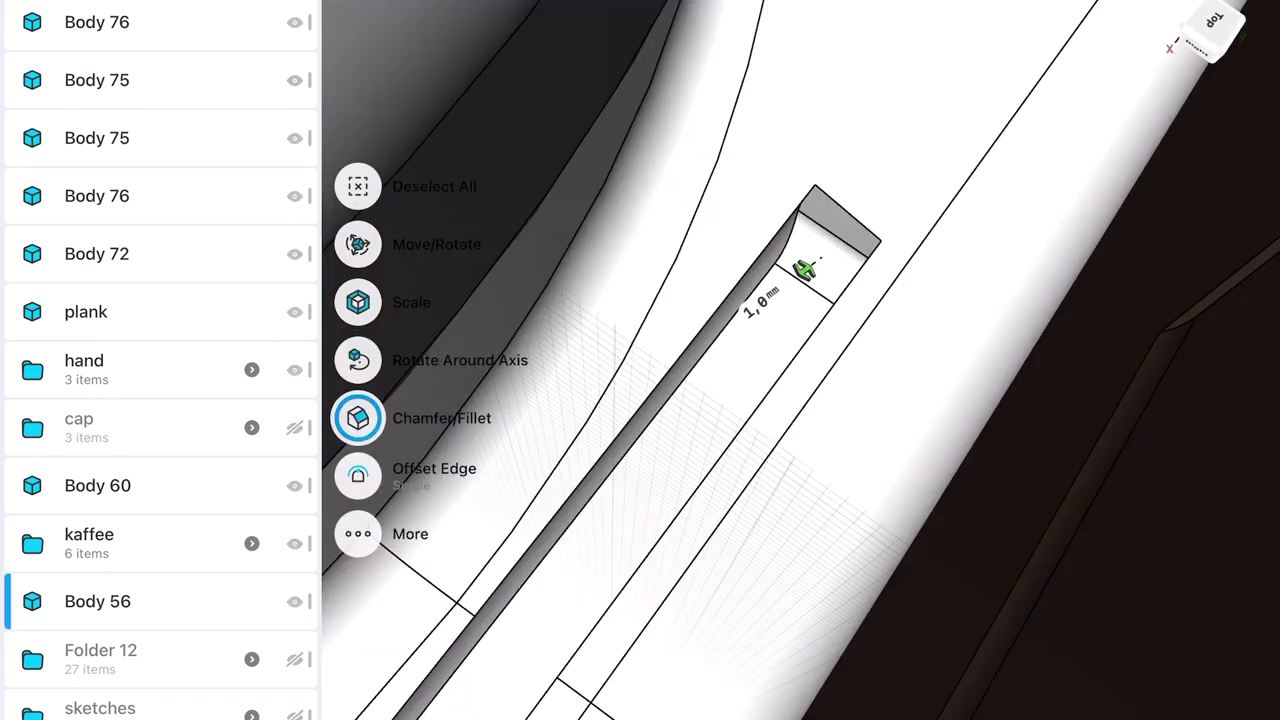
# - Round the slot edges with a 1 mm fillet and a 0.5 mm fillet
pyautogui.click(760, 300)
pyautogui.click(824, 358)
pyautogui.click(722, 332)
pyautogui.moveTo(722, 332)
pyautogui.mouseDown(button='middle')
pyautogui.moveTo(763, 289)
pyautogui.moveTo(781, 310)
pyautogui.mouseUp(button='middle')
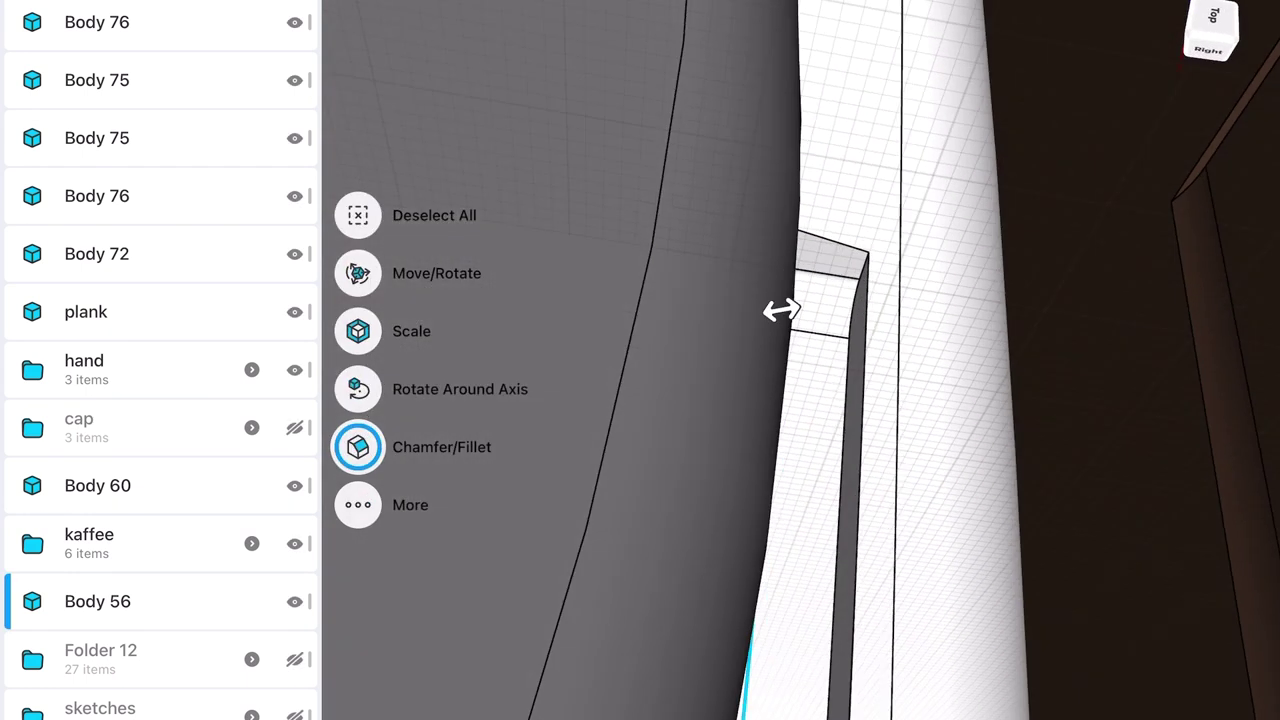
pyautogui.click(865, 332)
pyautogui.write('0.5')
pyautogui.press('Return')
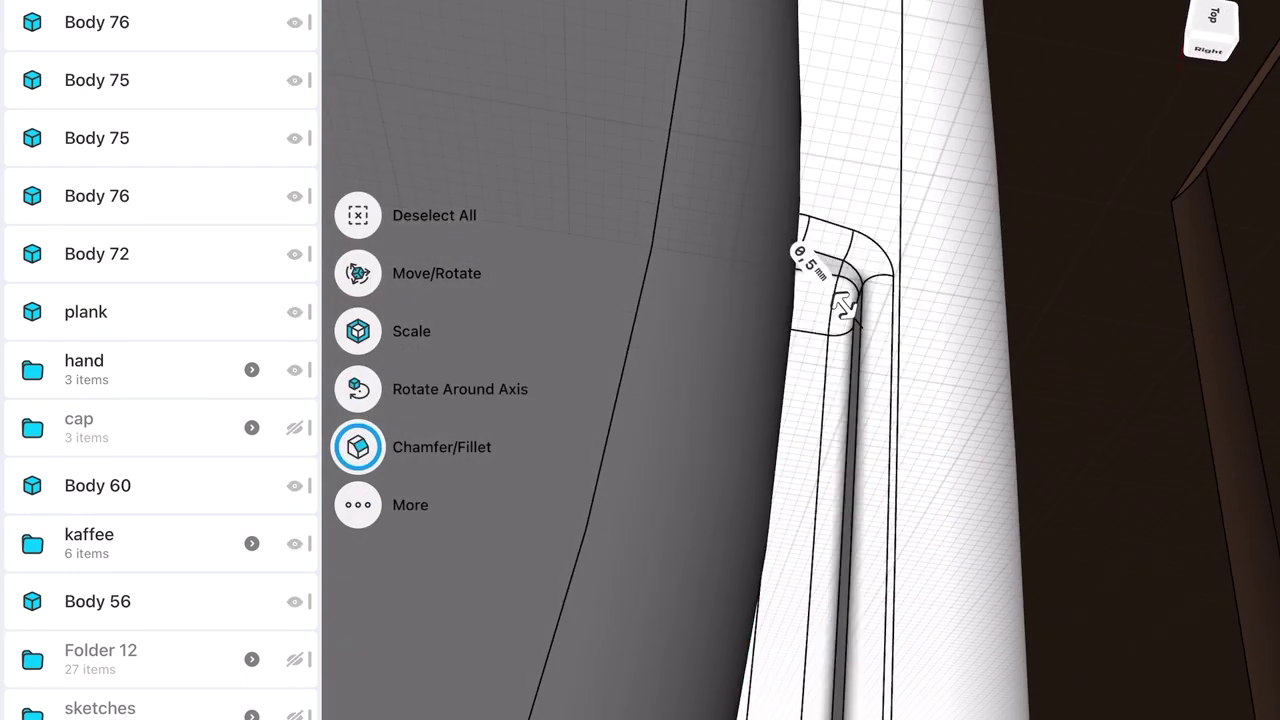
# - Extrude the four-holed mounting plate to 1 mm thickness
pyautogui.moveTo(834, 280); pyautogui.dragTo(862, 292, button='middle')
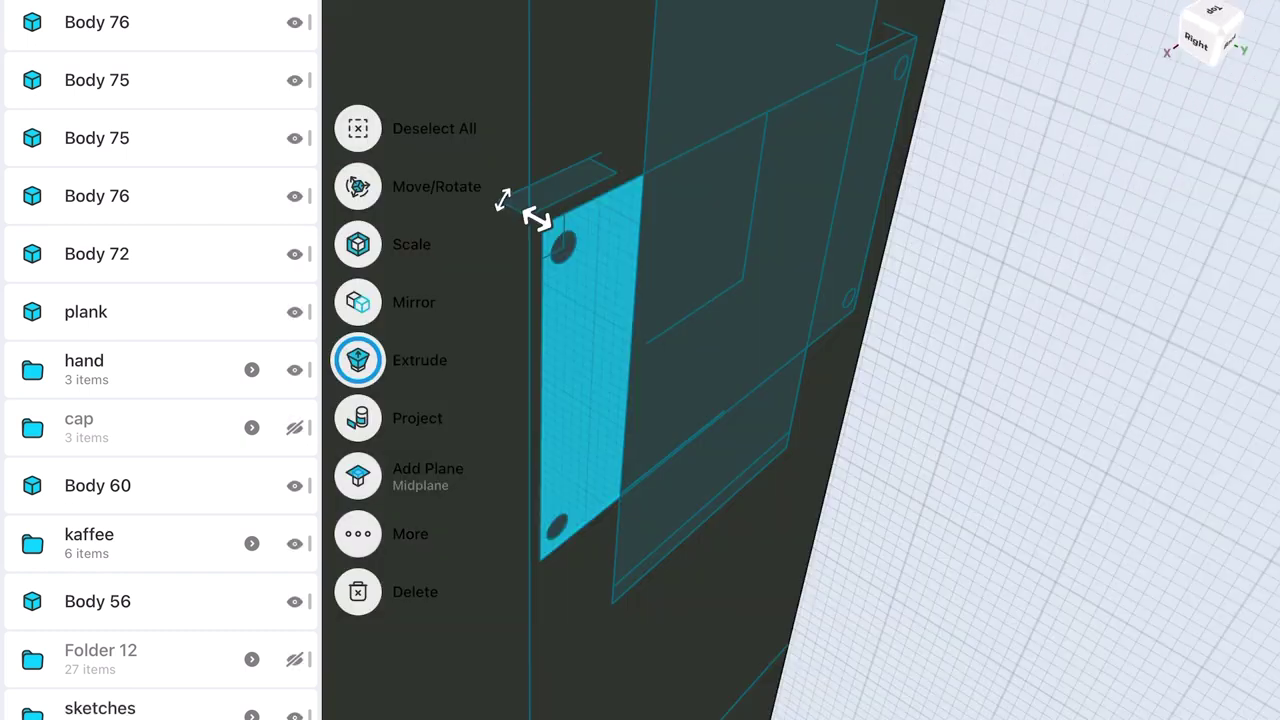
pyautogui.moveTo(514, 214)
pyautogui.mouseDown()
pyautogui.moveTo(677, 220)
pyautogui.moveTo(840, 185)
pyautogui.mouseUp()
pyautogui.moveTo(700, 360); pyautogui.dragTo(800, 340, button='middle')
pyautogui.moveTo(906, 183); pyautogui.dragTo(820, 203)
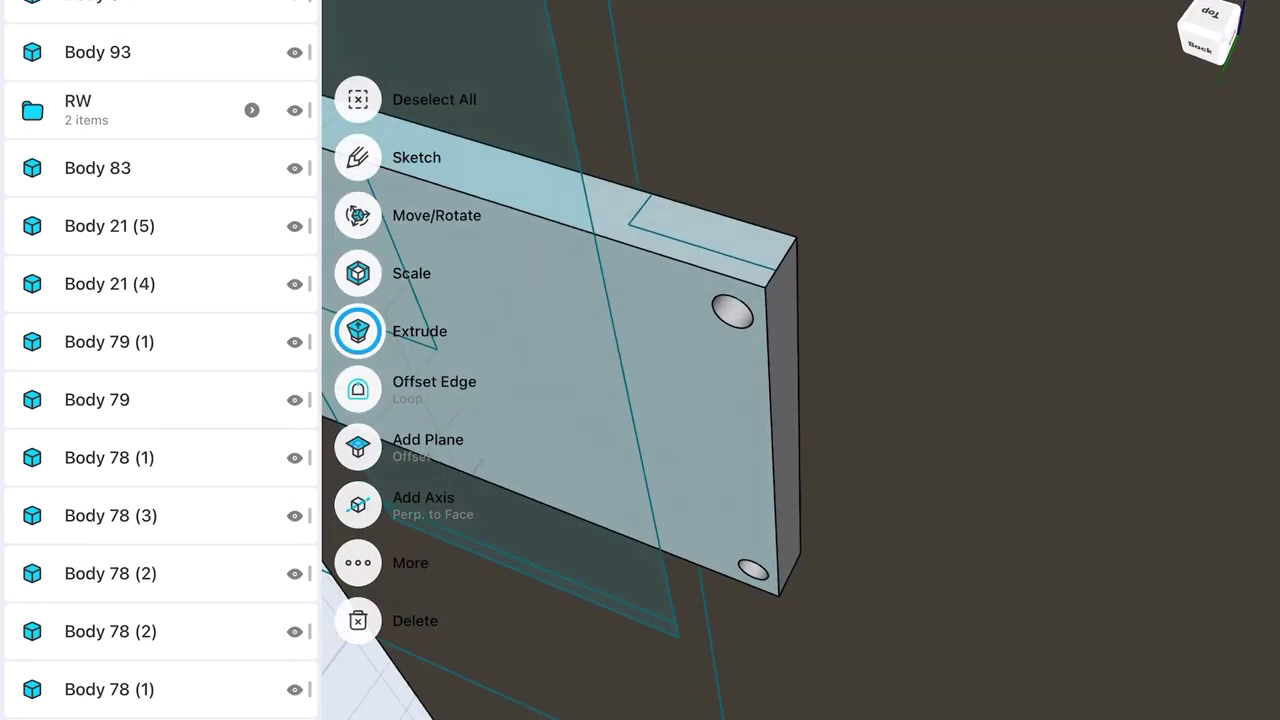
# - Extrude the small channel face on the plate inward
pyautogui.click(677, 194)
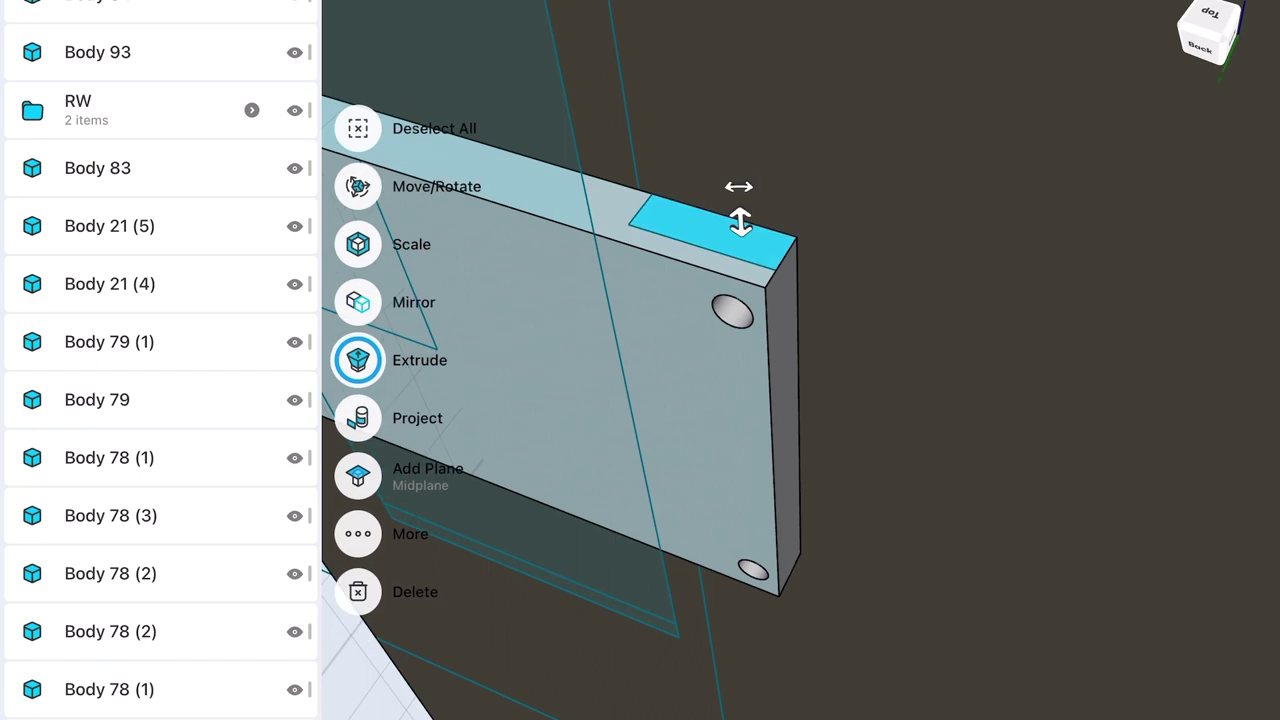
pyautogui.moveTo(740, 206); pyautogui.dragTo(759, 509)
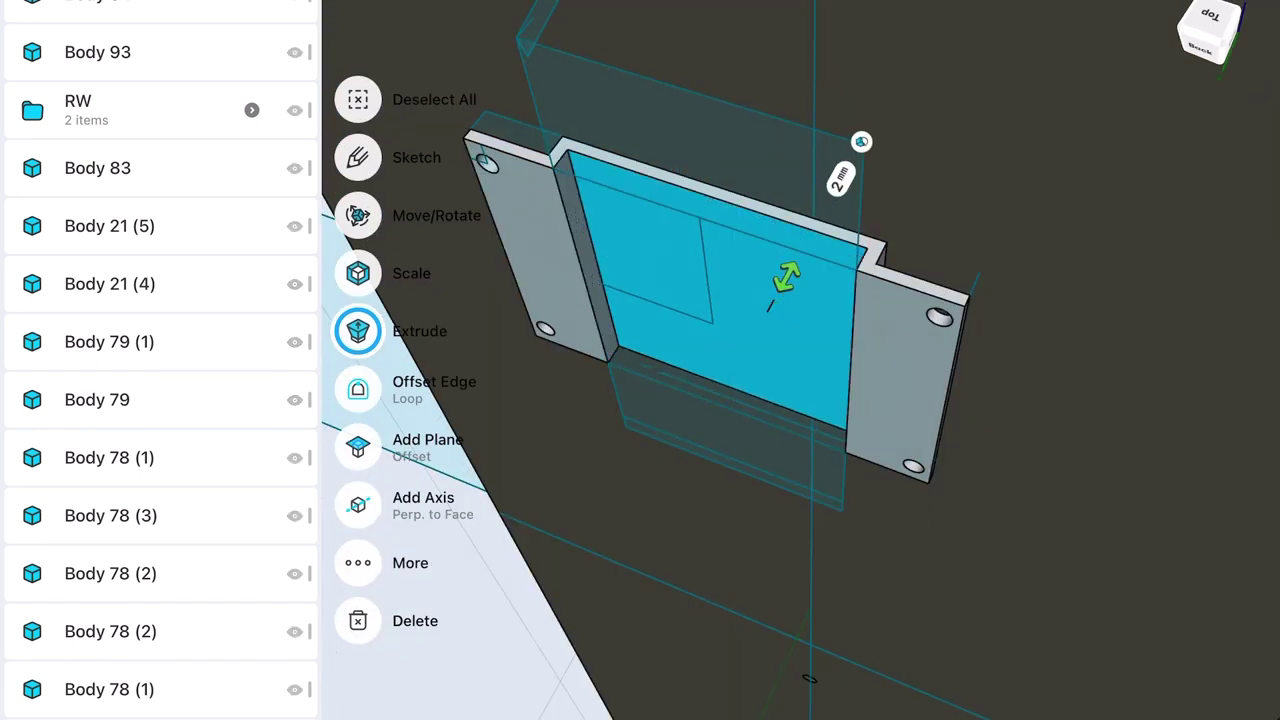
pyautogui.press('Escape')
pyautogui.scroll(-10, 160, 360)
pyautogui.scroll(-5, 160, 360)
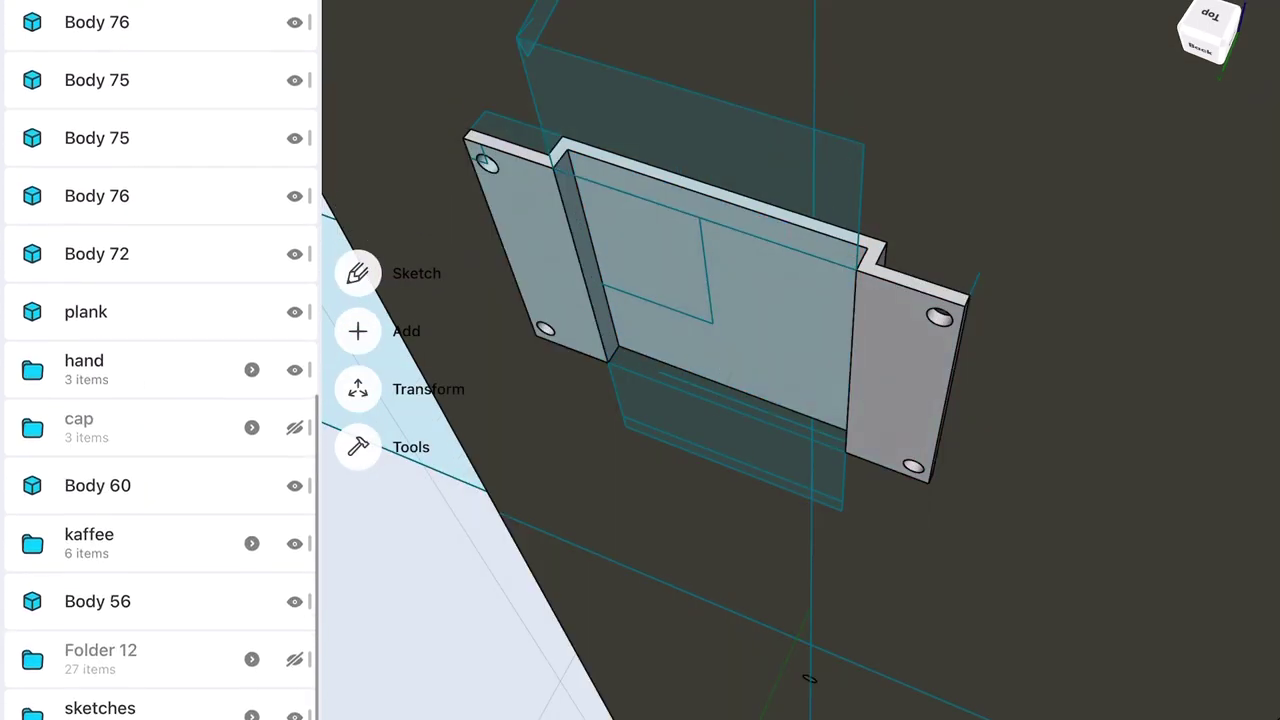
# - Fillet the first inner vertical bend edges of the bracket at 0.5 mm
pyautogui.click(582, 258)
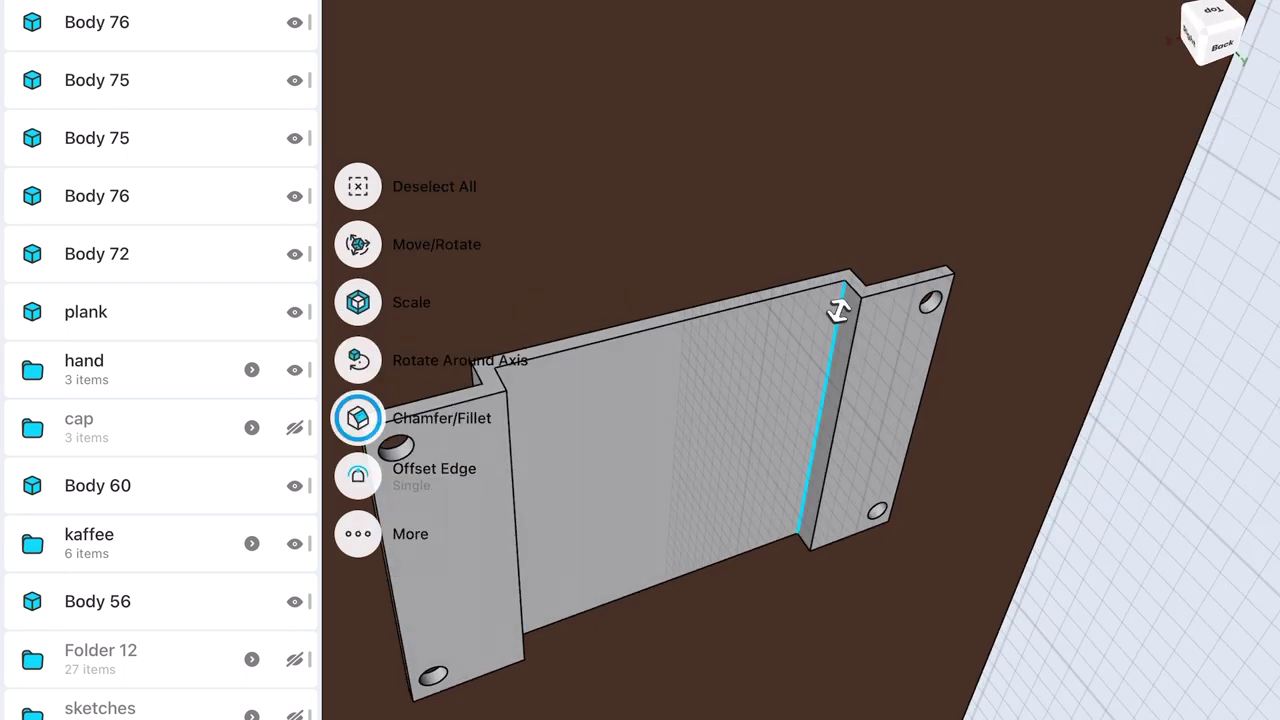
pyautogui.click(838, 311)
pyautogui.write('0.5')
pyautogui.click(903, 371)
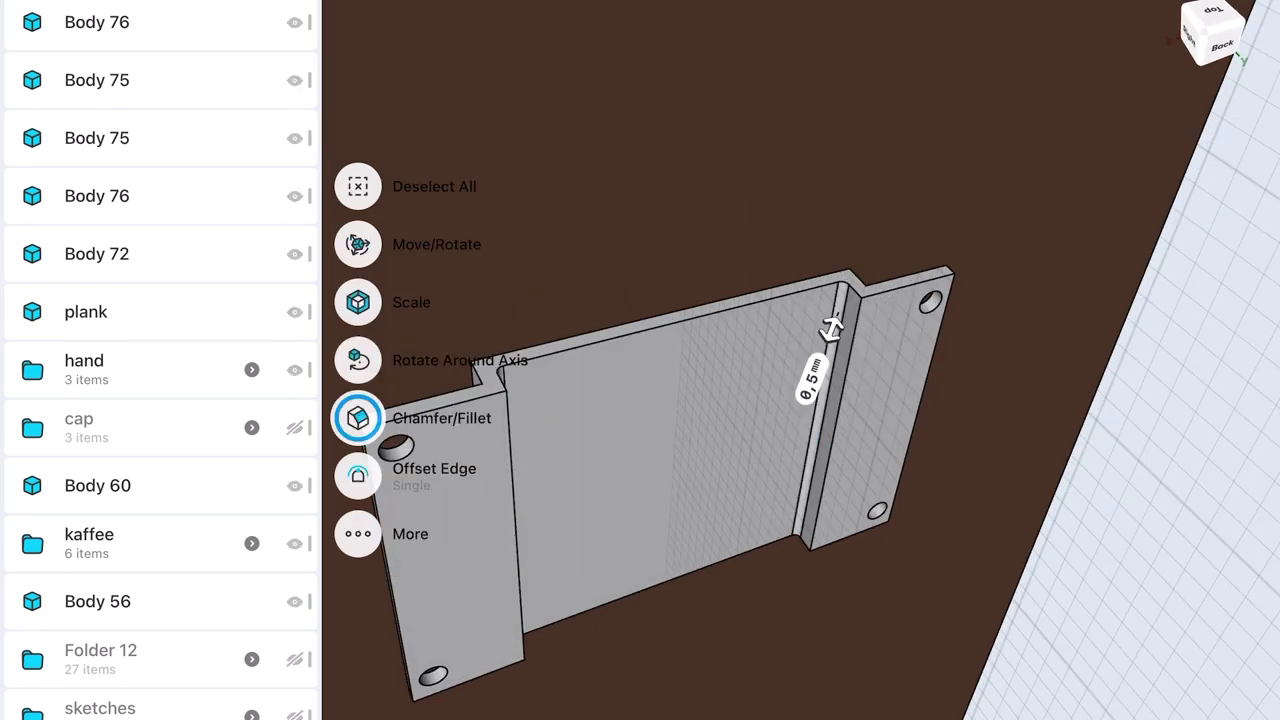
pyautogui.click(815, 450)
pyautogui.moveTo(700, 500); pyautogui.dragTo(600, 480)
pyautogui.click(520, 400)
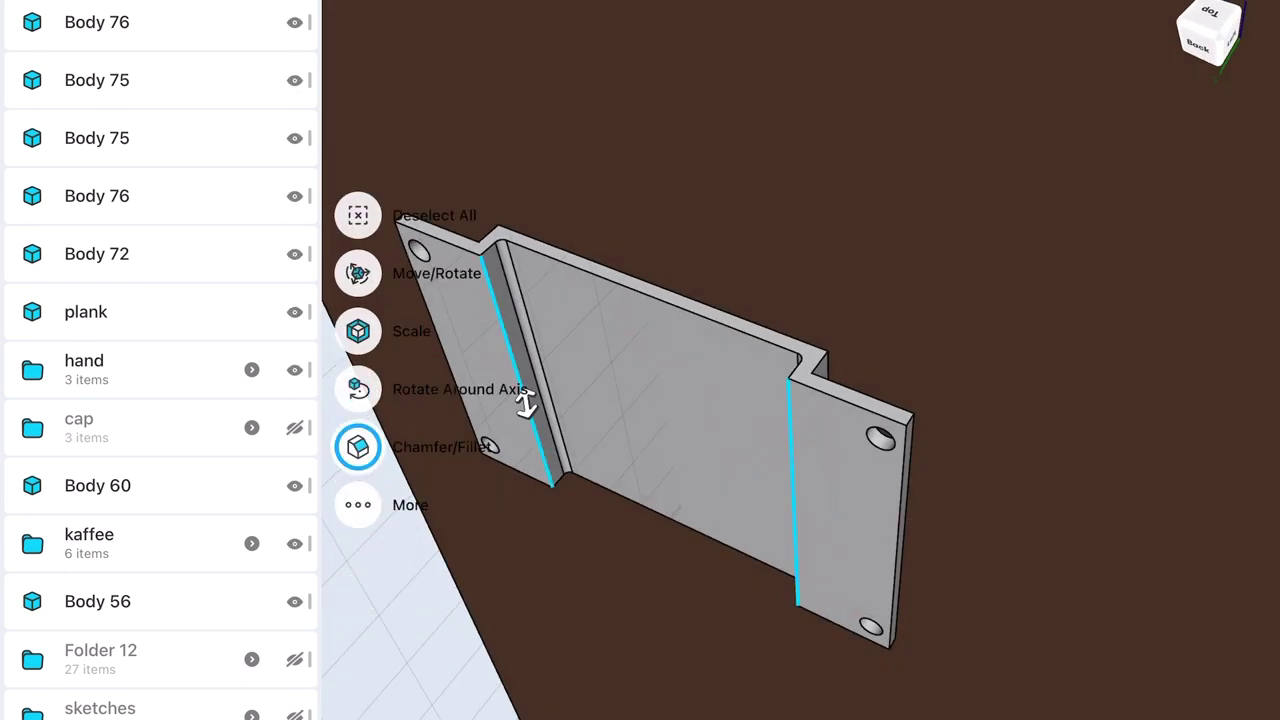
# - Fillet the remaining inner bend edges at 0.5 mm
pyautogui.click(357, 446)
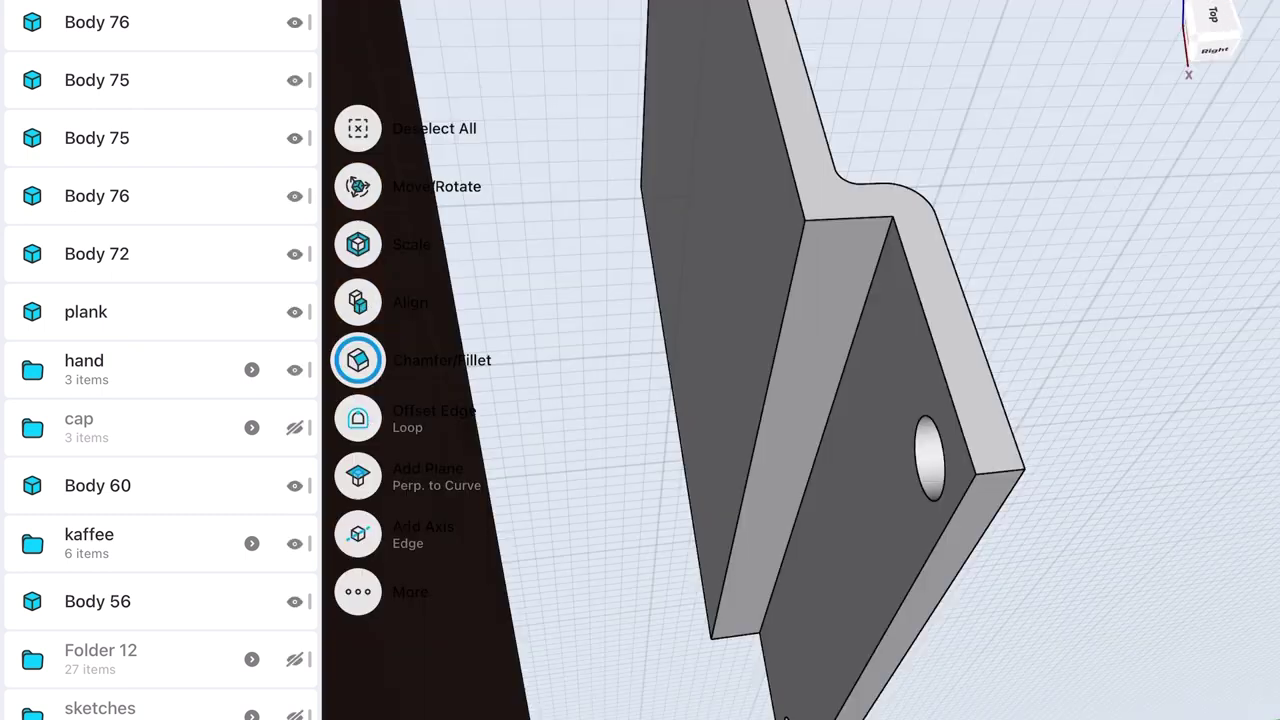
pyautogui.click(820, 450)
pyautogui.click(357, 446)
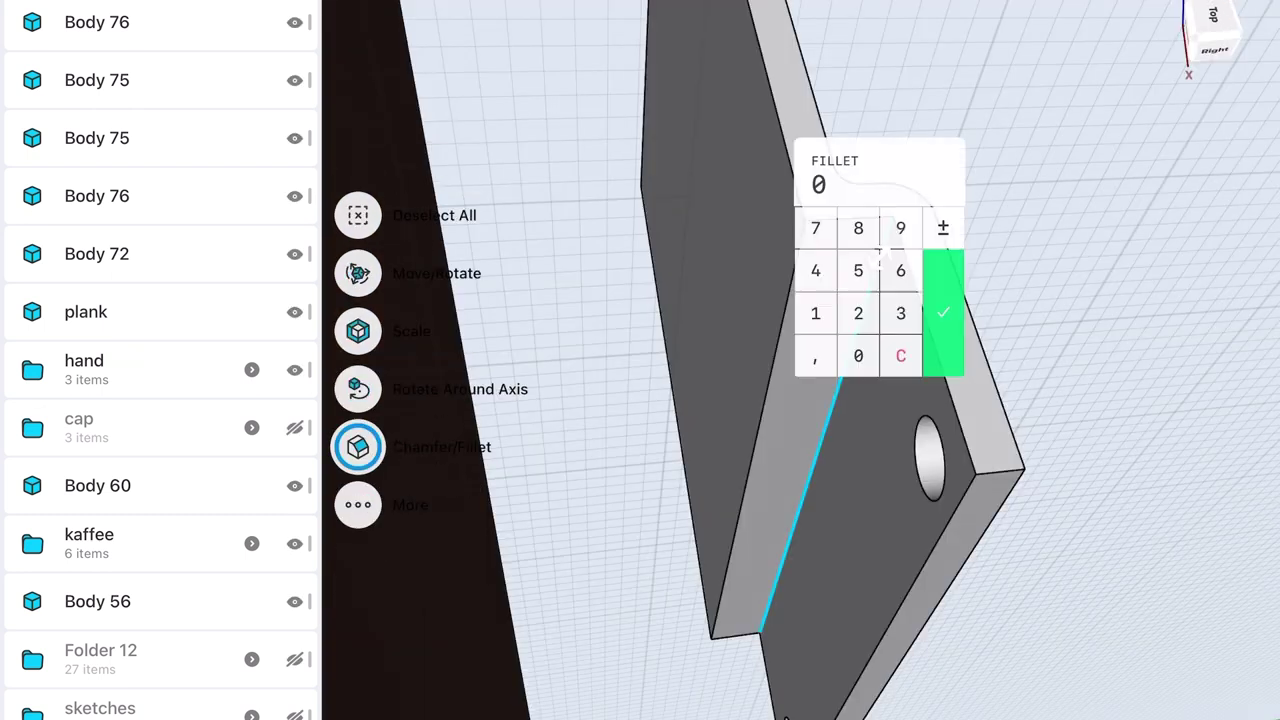
pyautogui.write('0.5')
pyautogui.click(943, 286)
pyautogui.click(863, 357)
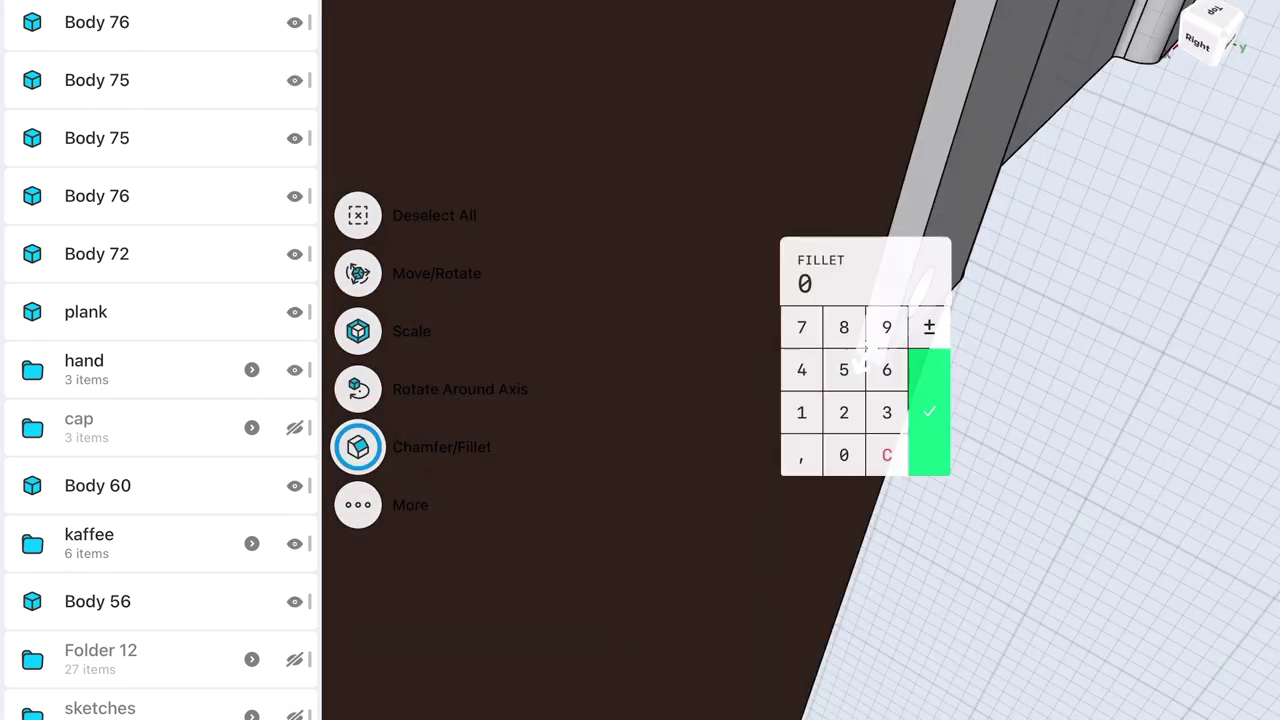
pyautogui.click(929, 412)
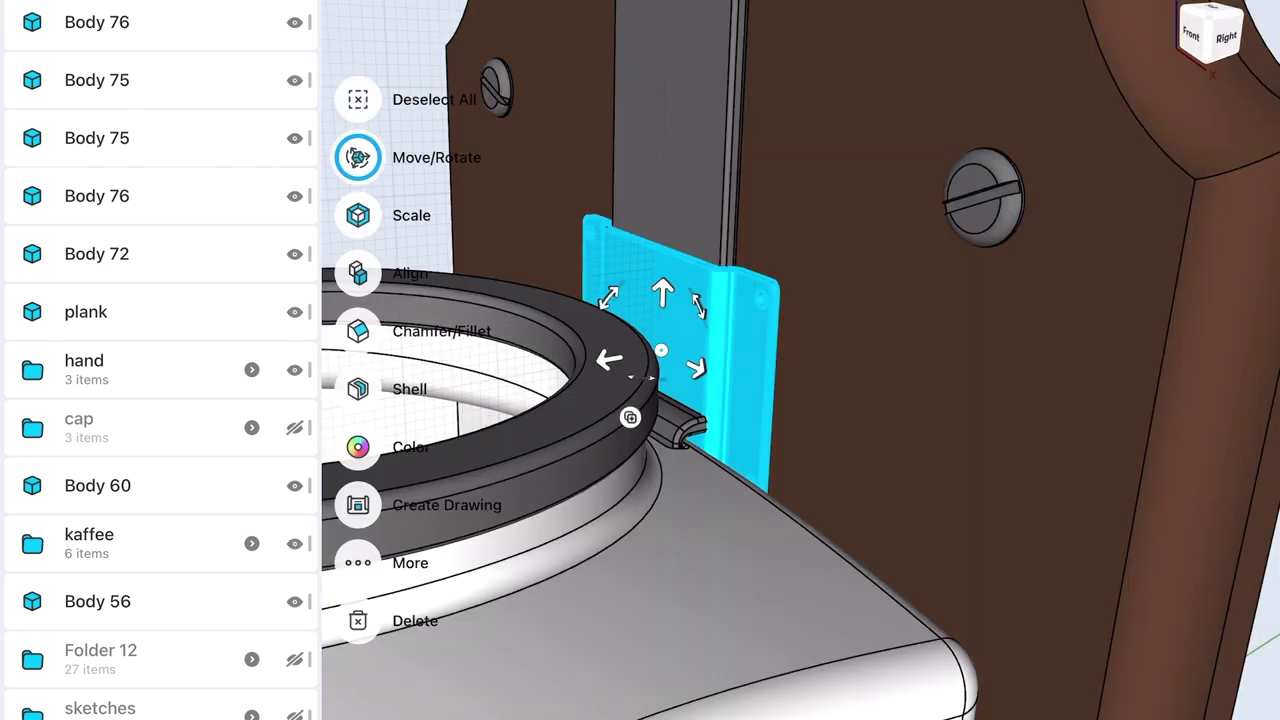
# - Extrude a circle into a short cylinder as a new body
pyautogui.moveTo(657, 288); pyautogui.dragTo(663, 137)
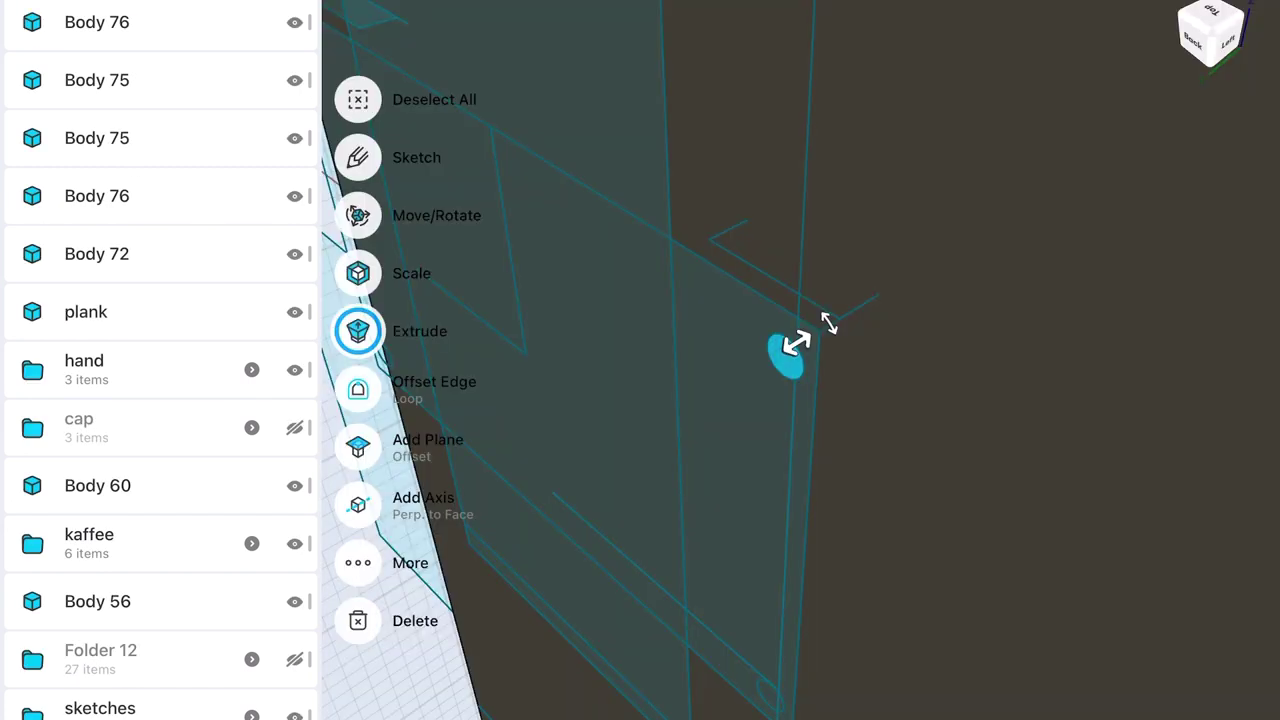
pyautogui.moveTo(829, 322); pyautogui.dragTo(849, 308)
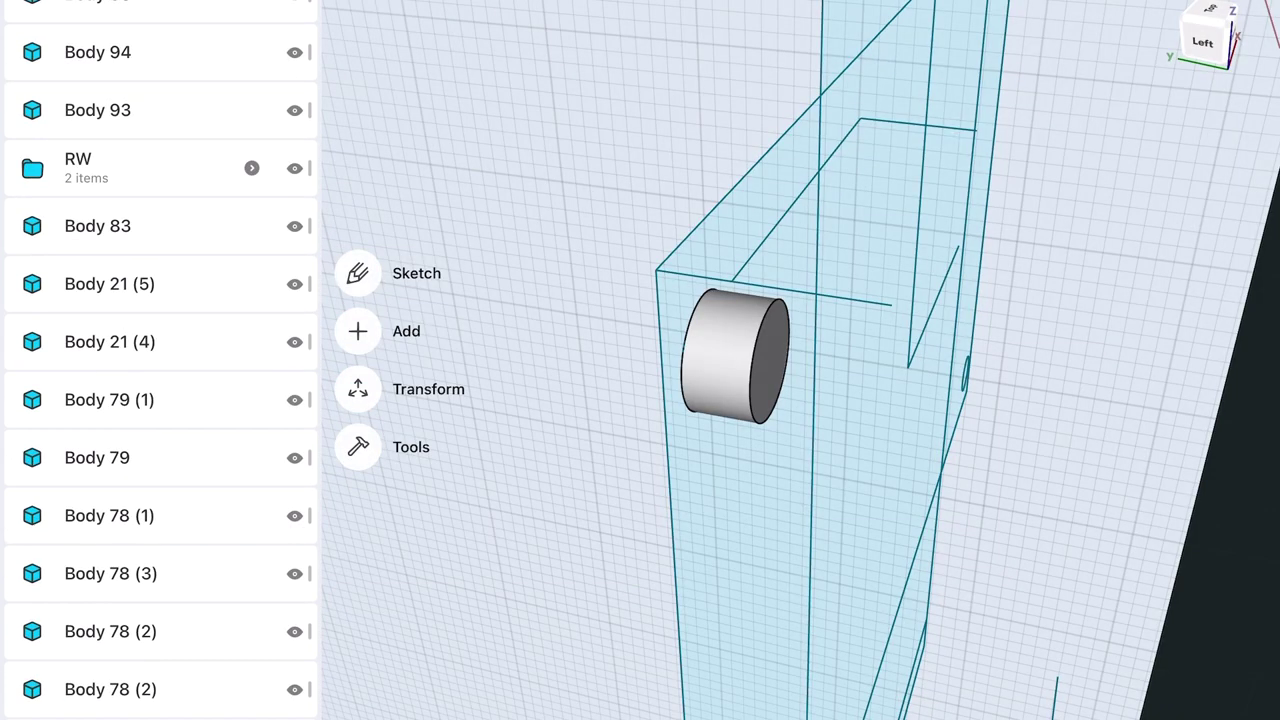
pyautogui.click(358, 360)
pyautogui.moveTo(795, 374); pyautogui.dragTo(1020, 411)
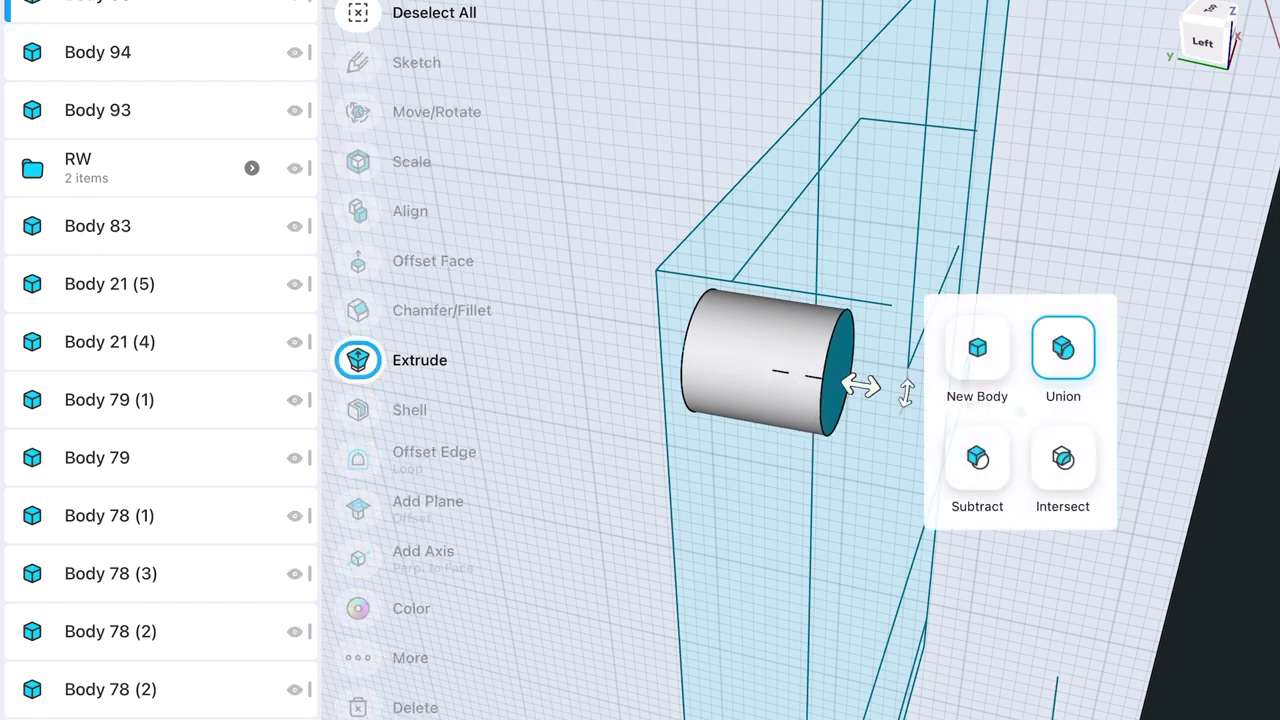
pyautogui.click(974, 349)
# - Offset the cylinder wider into a rivet head and fillet its edge into a dome
pyautogui.click(795, 365)
pyautogui.moveTo(808, 374); pyautogui.dragTo(778, 432)
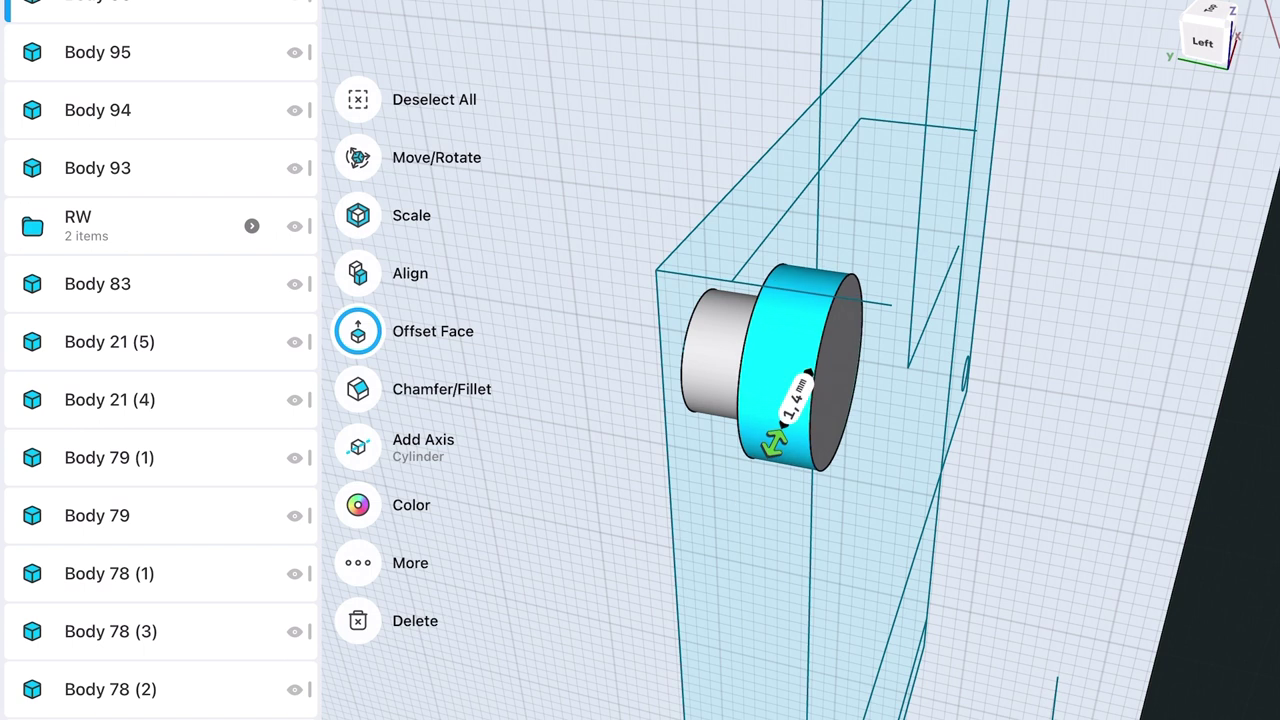
pyautogui.press('Escape')
pyautogui.click(822, 455)
pyautogui.moveTo(843, 457); pyautogui.dragTo(865, 487)
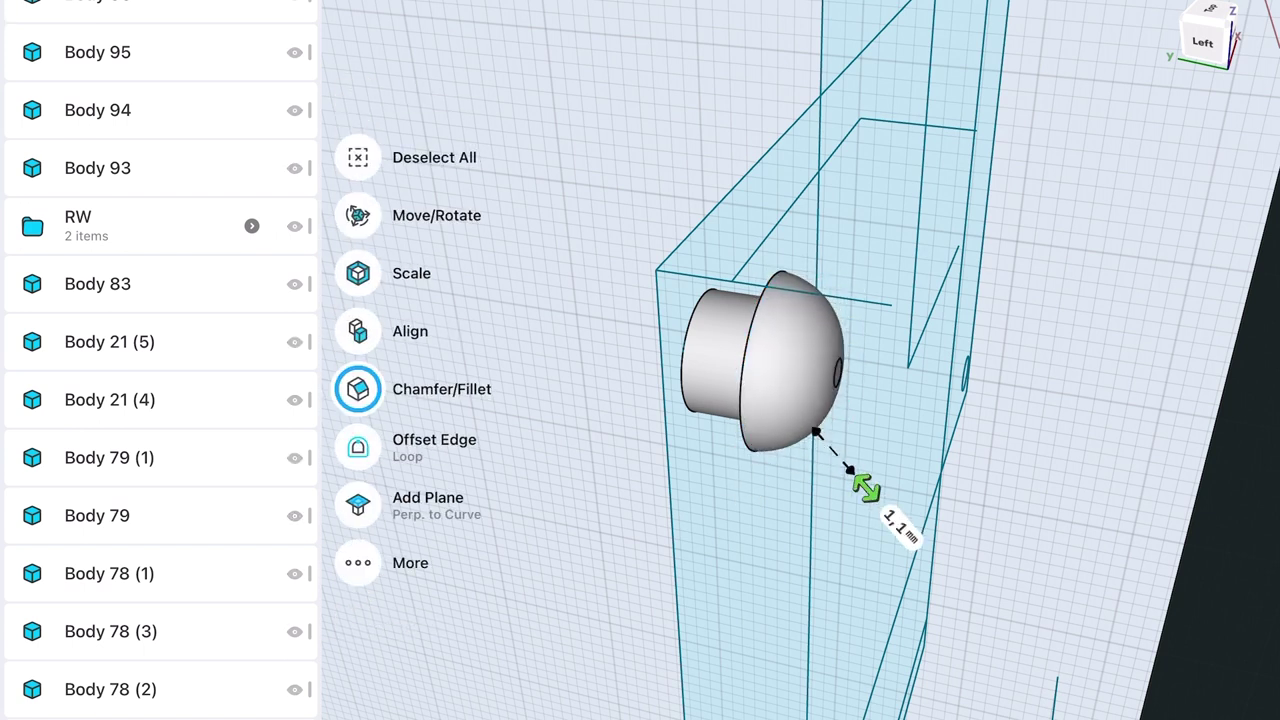
# - Add a 0,1 mm fillet to the head, union the rivet pieces and colour it grey metal
pyautogui.click(900, 525)
pyautogui.write('0,')
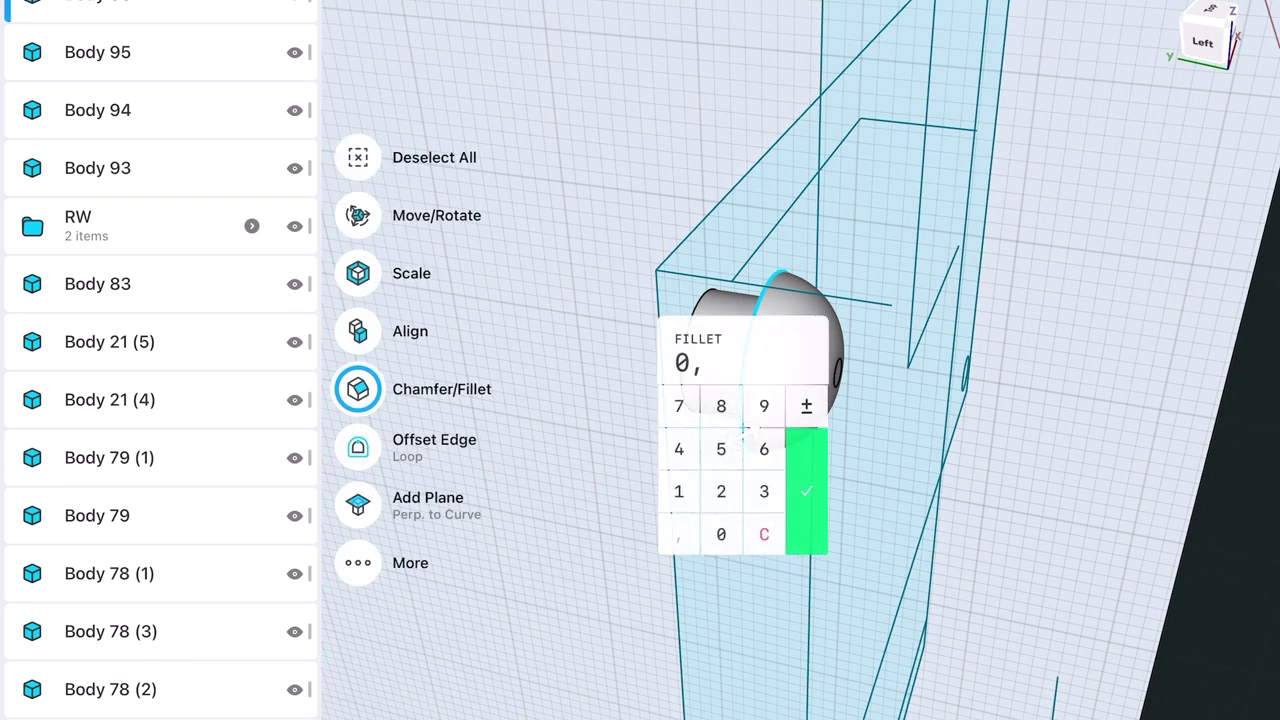
pyautogui.write('1')
pyautogui.press('Return')
pyautogui.click(357, 446)
pyautogui.click(760, 360)
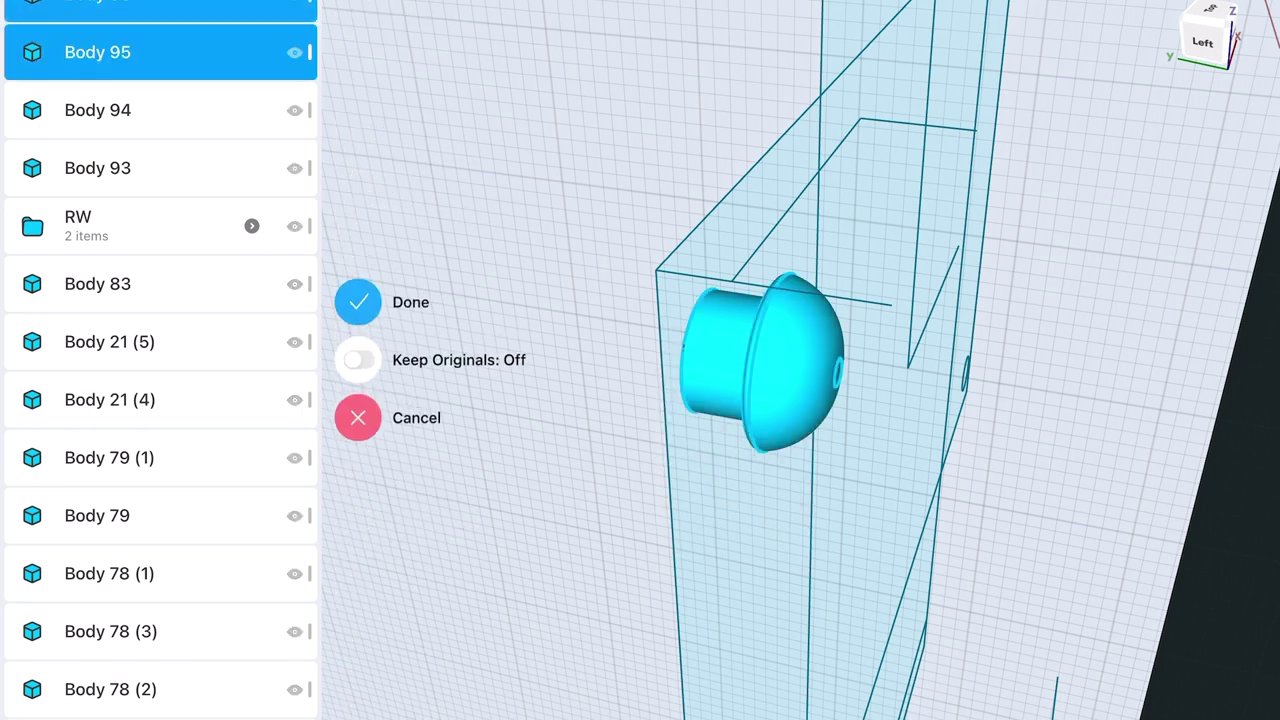
pyautogui.click(355, 157)
pyautogui.click(355, 447)
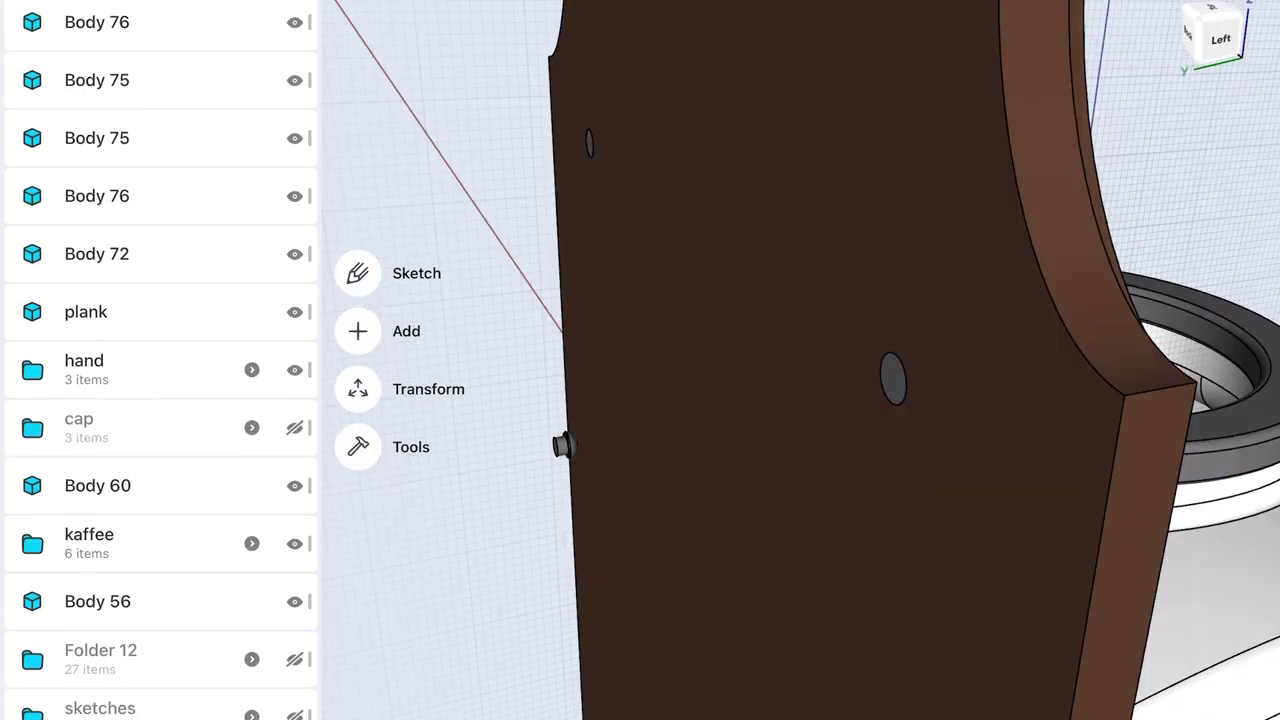
# - Slide the rivet along its axis into place, then move it to the bracket's right hole
pyautogui.click(565, 446)
pyautogui.moveTo(563, 390); pyautogui.dragTo(557, 190)
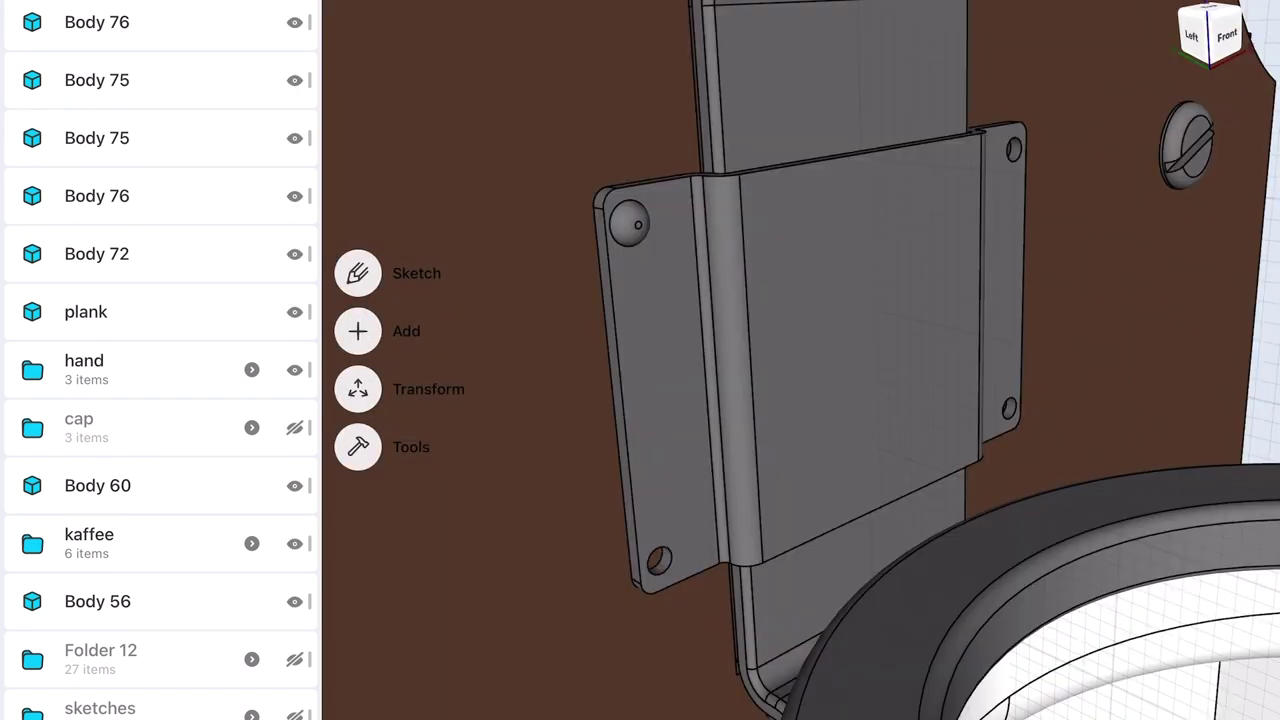
pyautogui.click(628, 222)
pyautogui.click(357, 157)
pyautogui.moveTo(628, 222); pyautogui.dragTo(1014, 150)
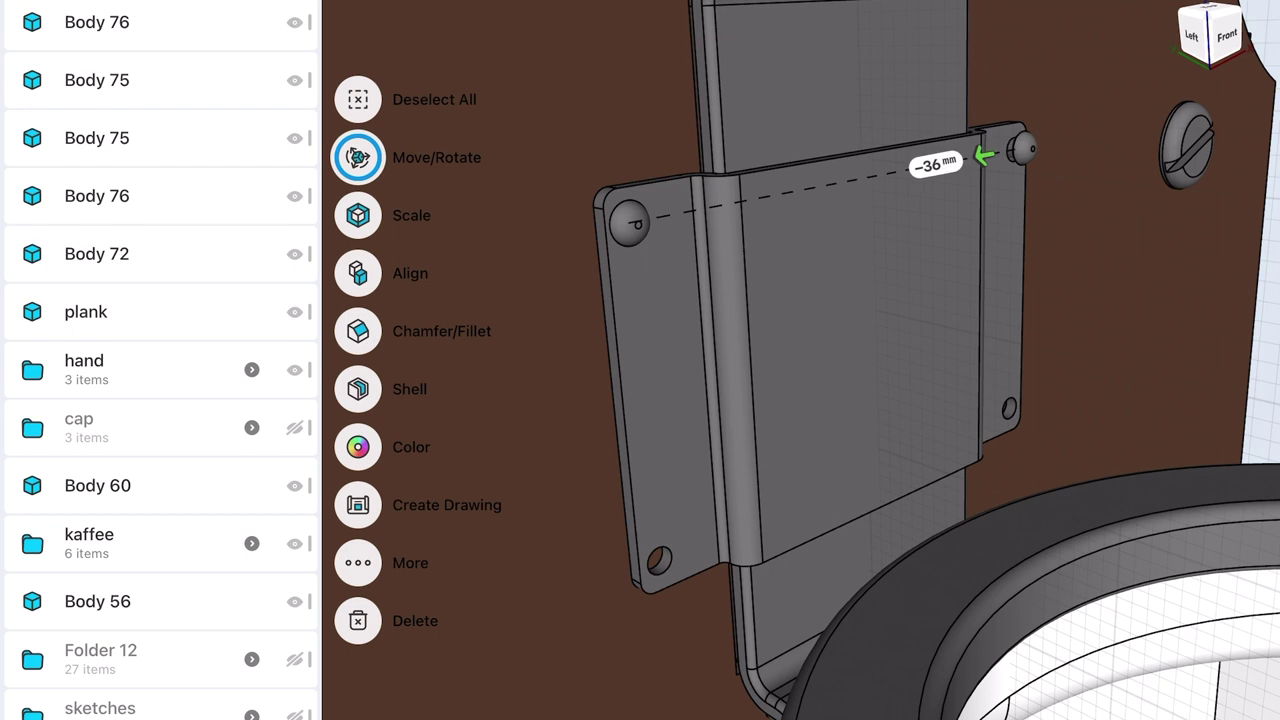
# - Copy the left and right rivets down into the bracket's lower holes
pyautogui.click(97, 52)
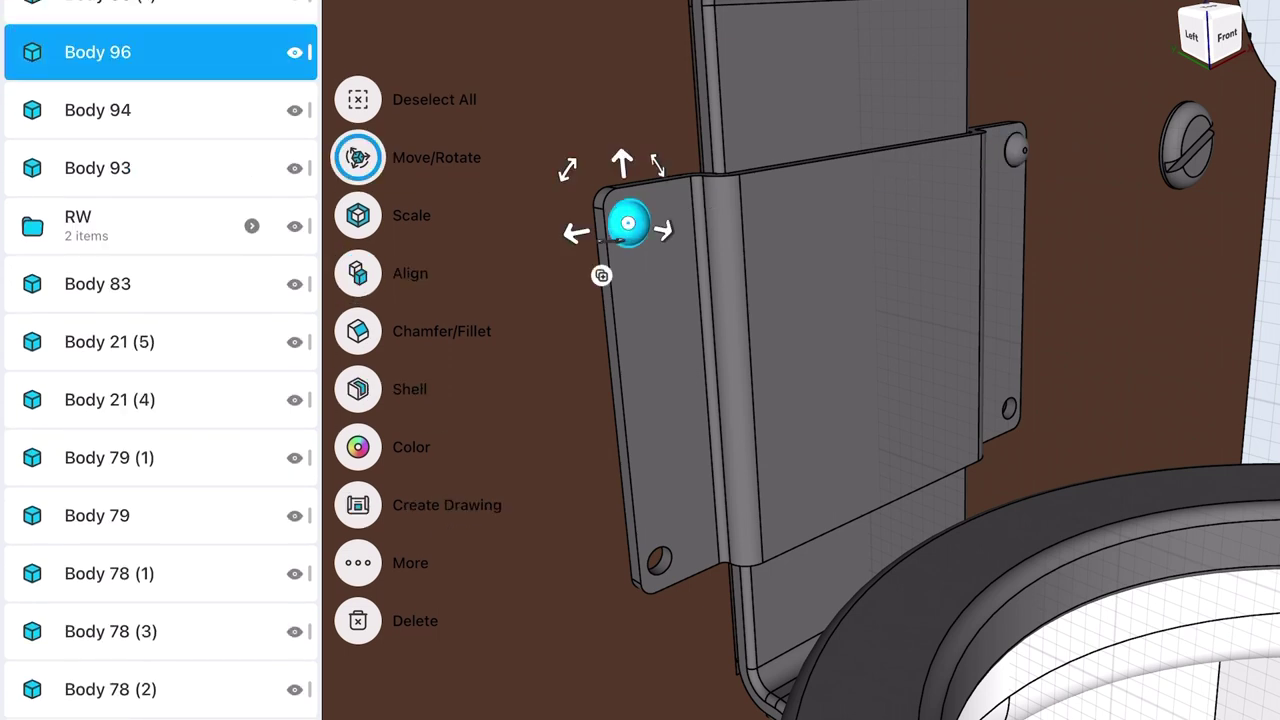
pyautogui.click(1014, 150)
pyautogui.click(852, 228)
pyautogui.moveTo(849, 120); pyautogui.dragTo(857, 334)
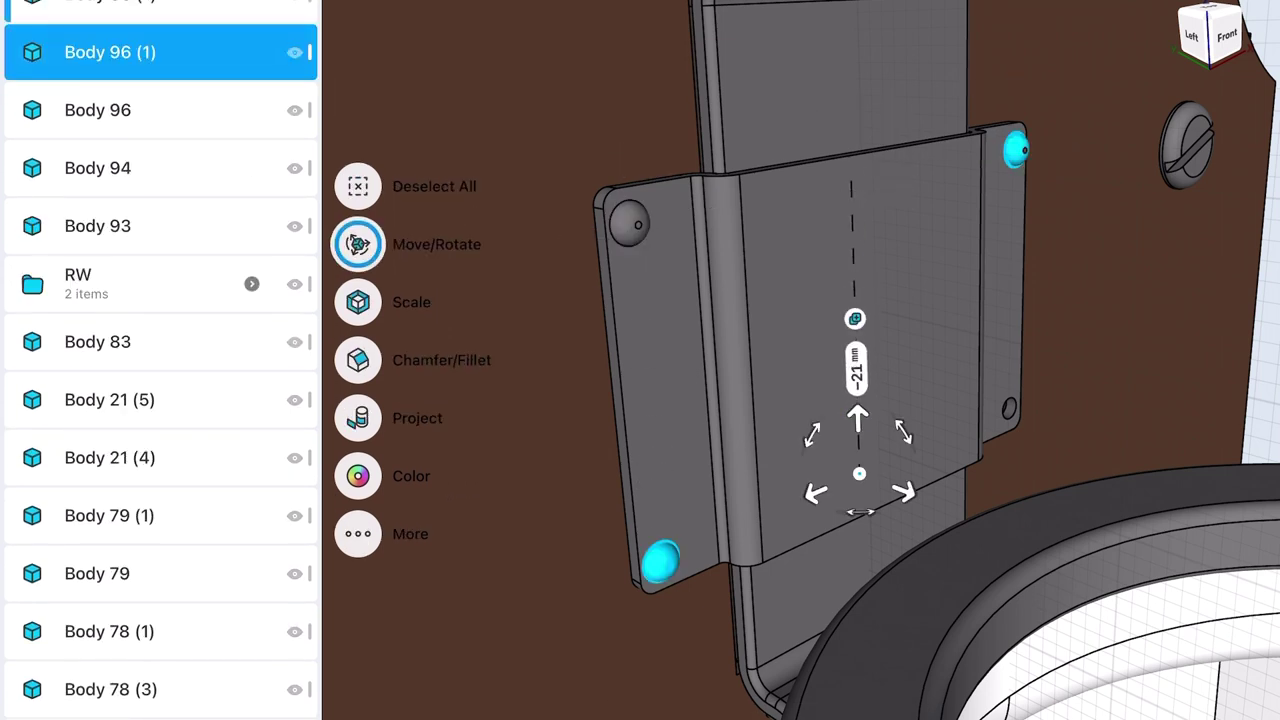
pyautogui.click(1088, 300)
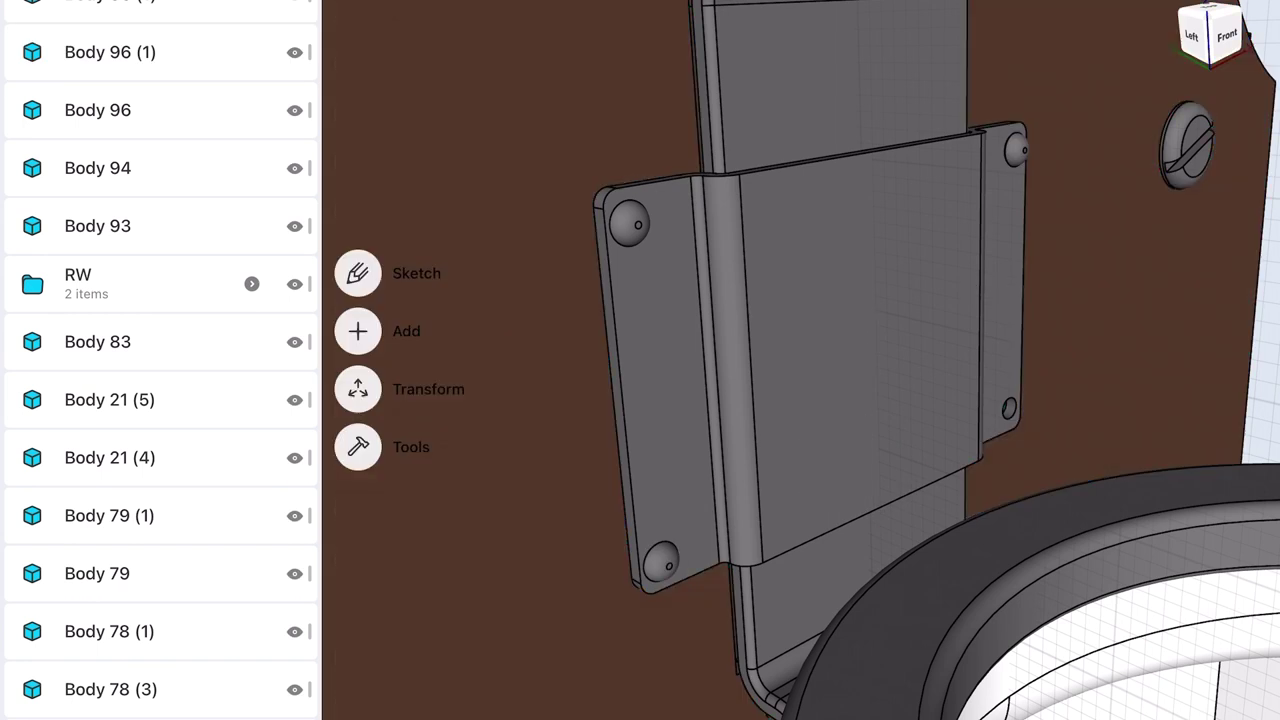
# - Move the top-right rivet down into its hole on the clip plate
pyautogui.click(1016, 150)
pyautogui.click(1020, 150)
pyautogui.click(1020, 150)
pyautogui.click(1014, 150)
pyautogui.moveTo(1014, 150); pyautogui.dragTo(1010, 340)
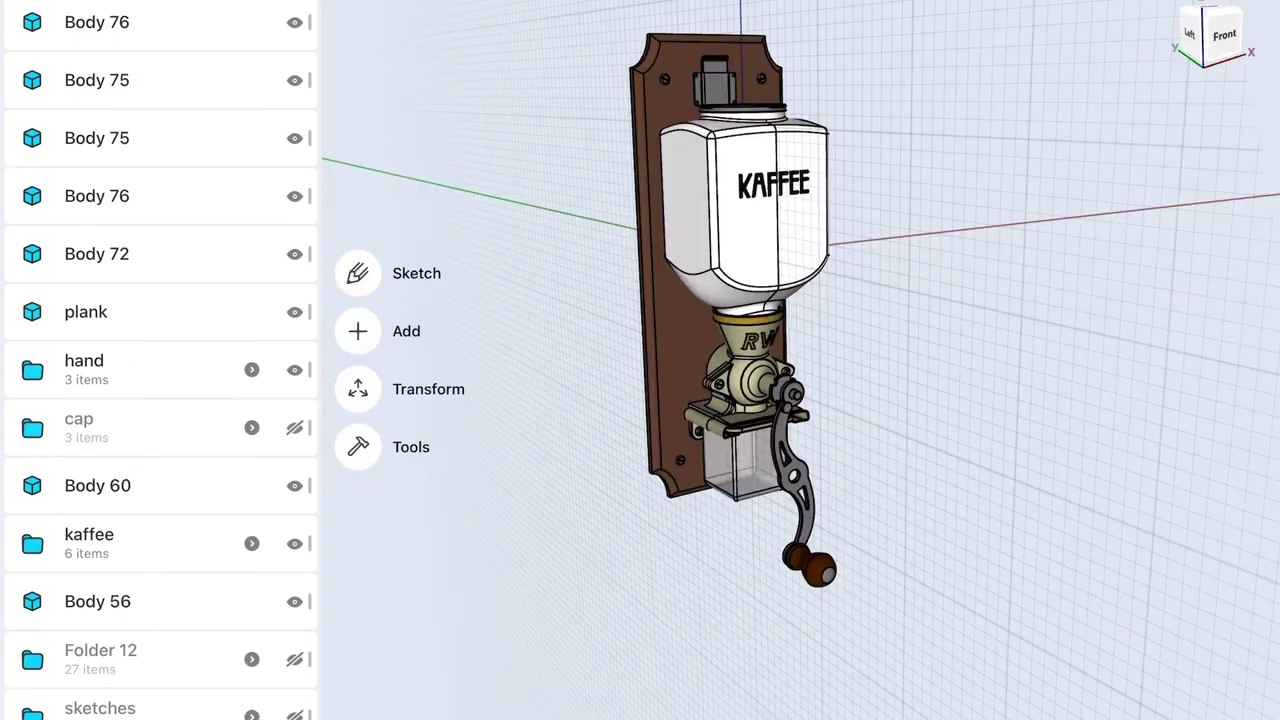
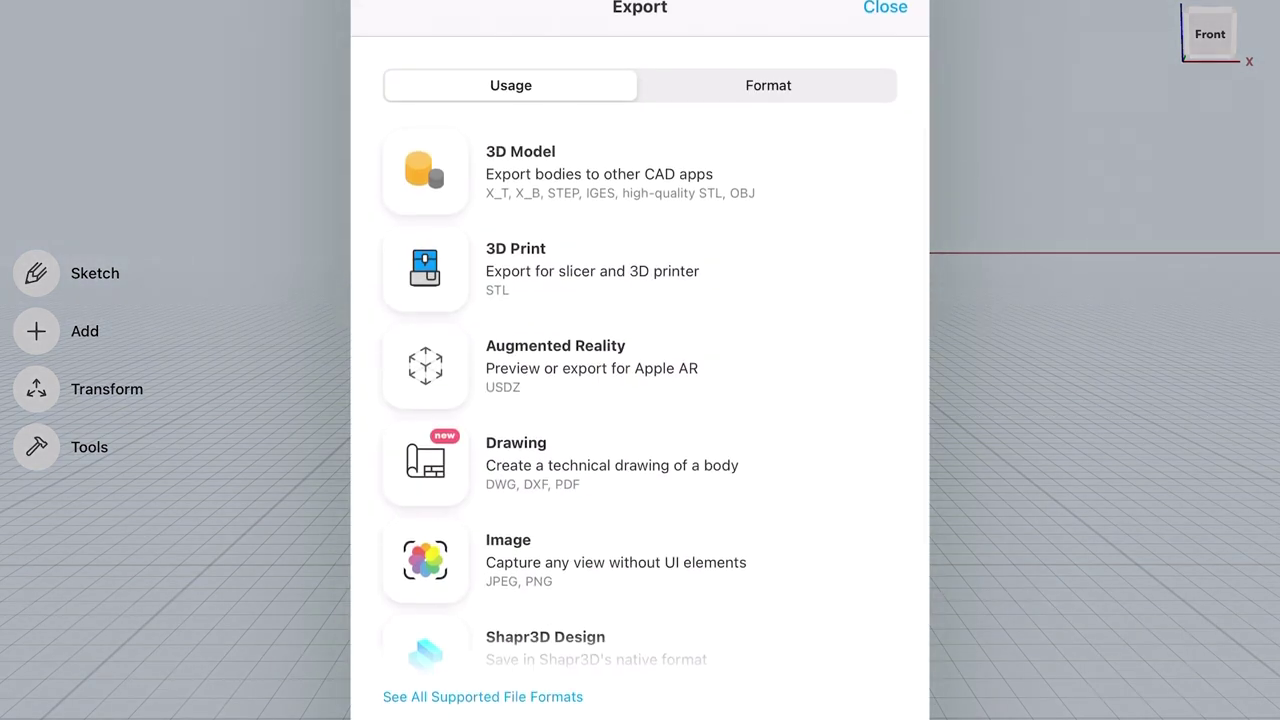
# - Choose STEP from the list of 3D model export formats
pyautogui.click(520, 170)
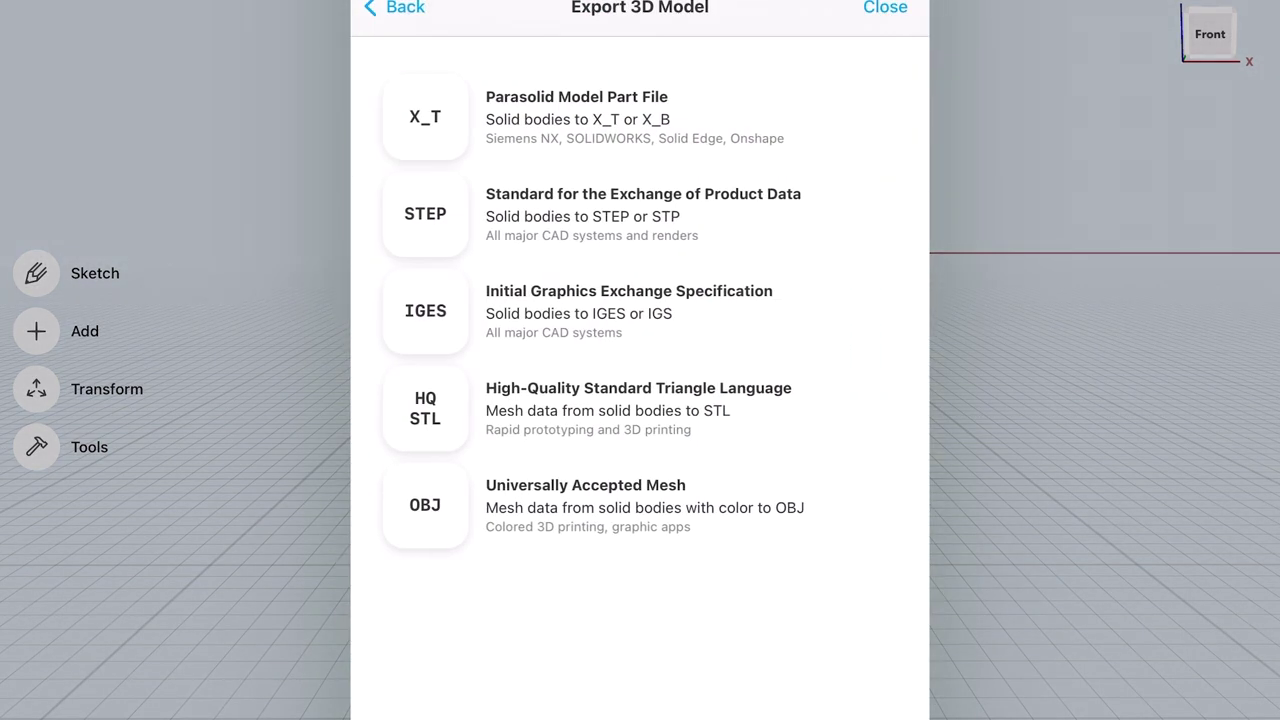
pyautogui.click(600, 214)
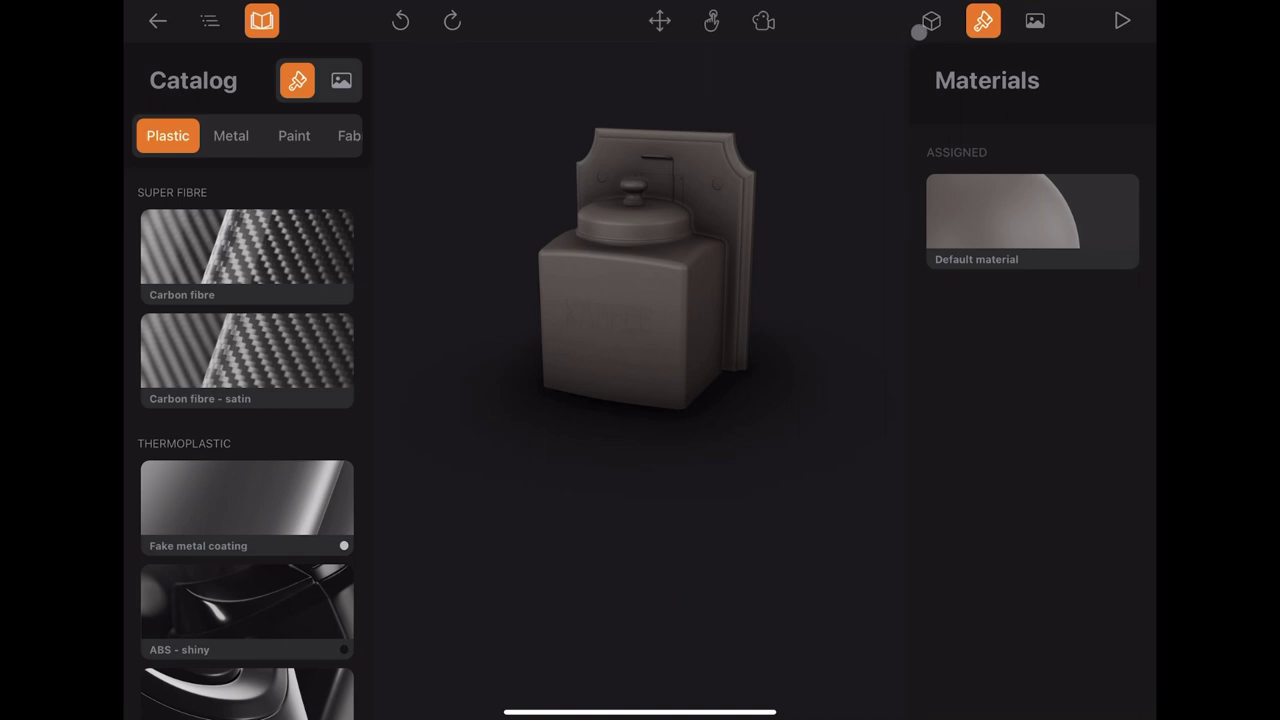
# - Snap the grinder to the ground, then raise it along Z to 447.87 mm
pyautogui.click(928, 24)
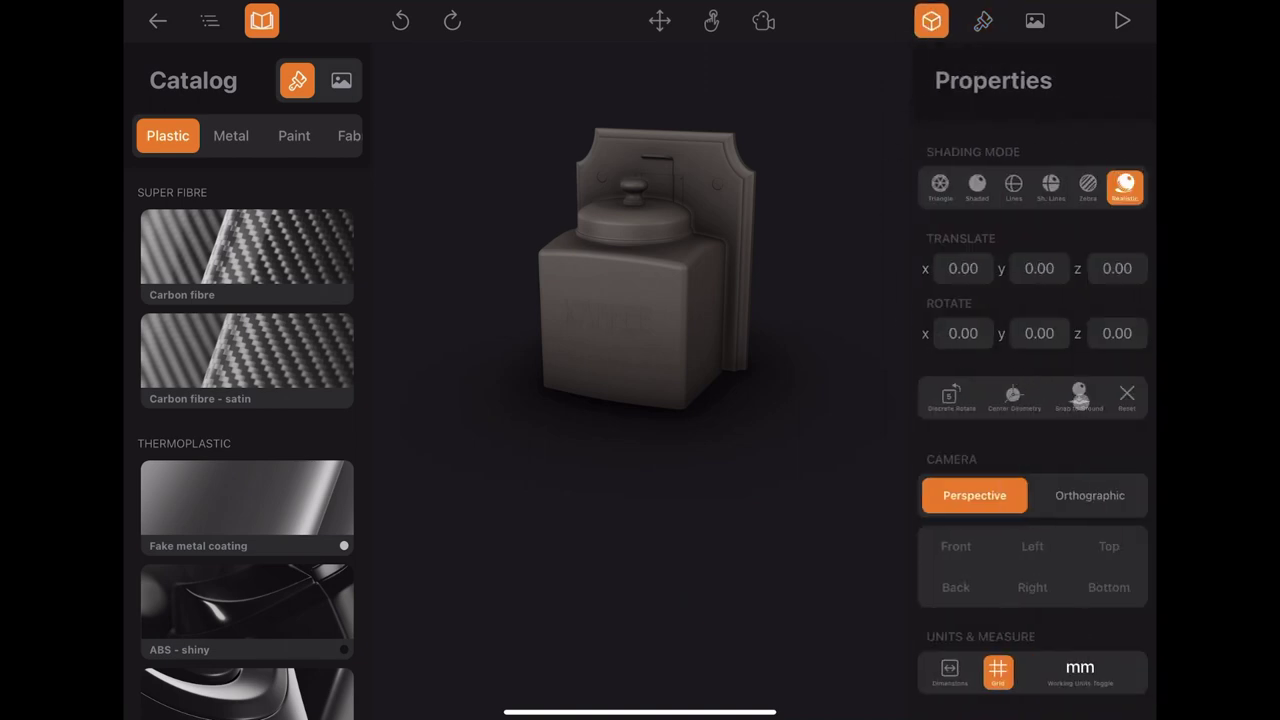
pyautogui.click(1079, 395)
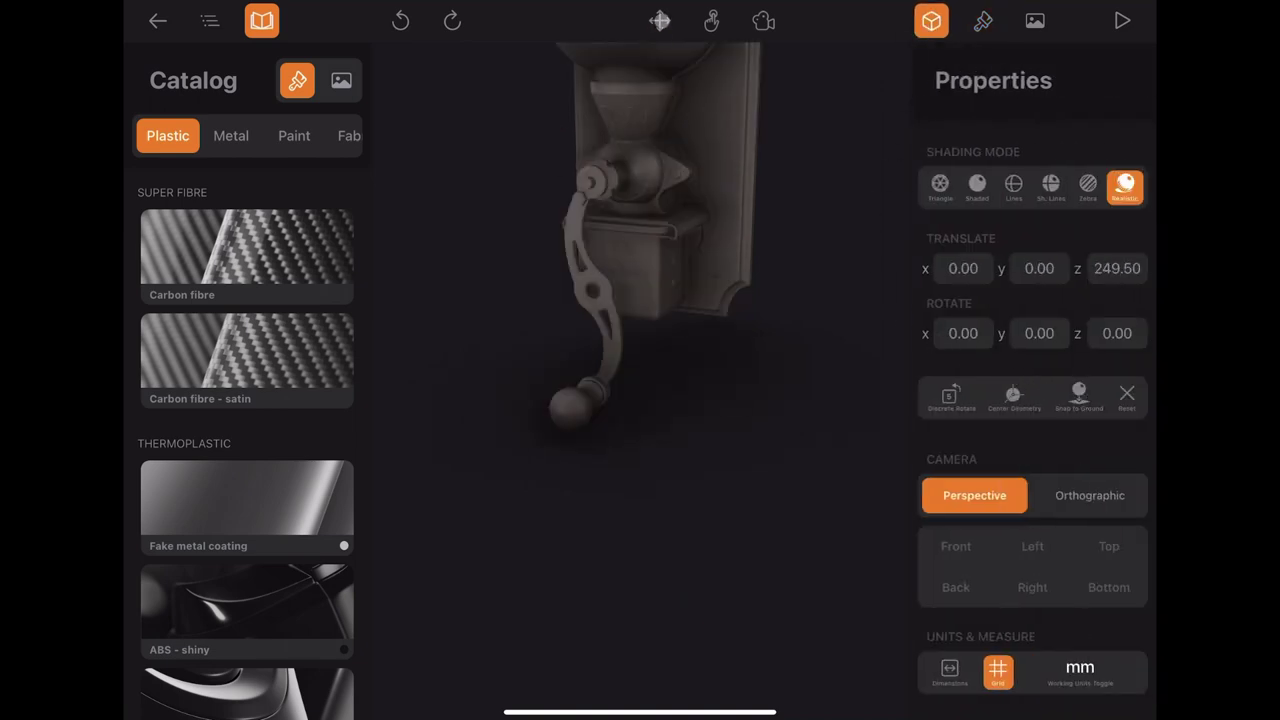
pyautogui.click(651, 294)
pyautogui.moveTo(651, 359); pyautogui.dragTo(600, 380, button='middle')
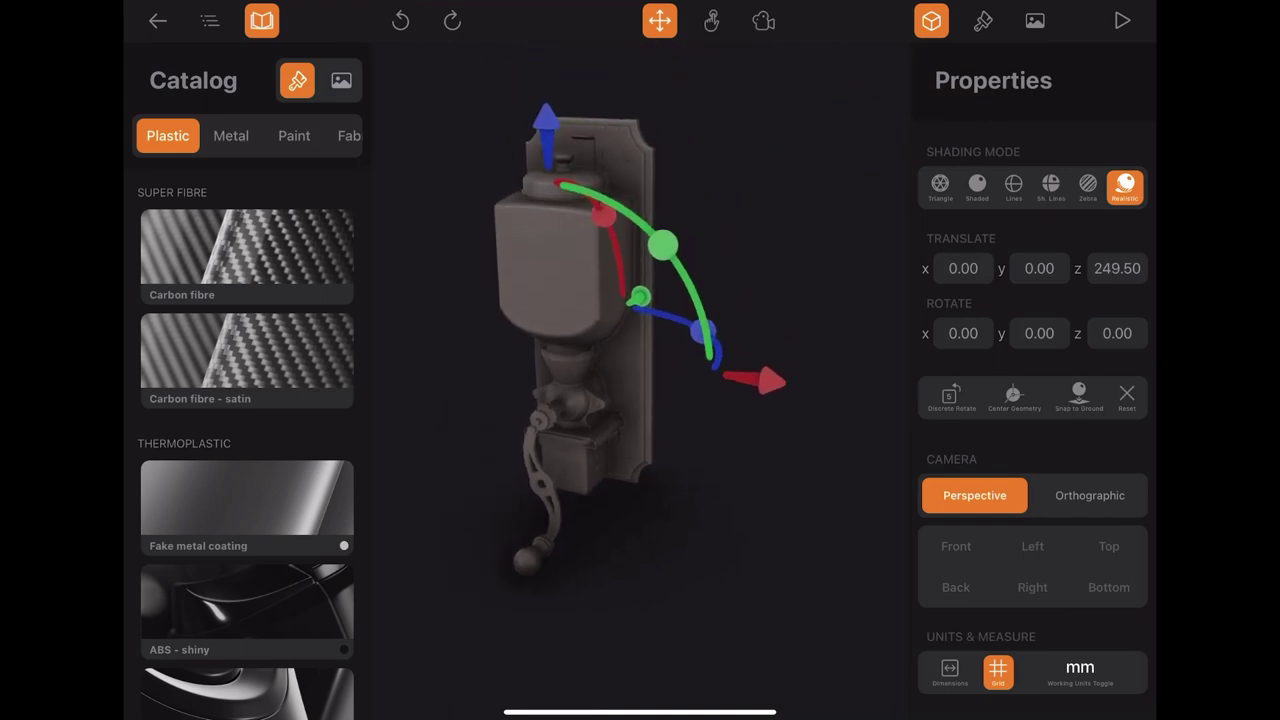
pyautogui.scroll(-2, 610, 340)
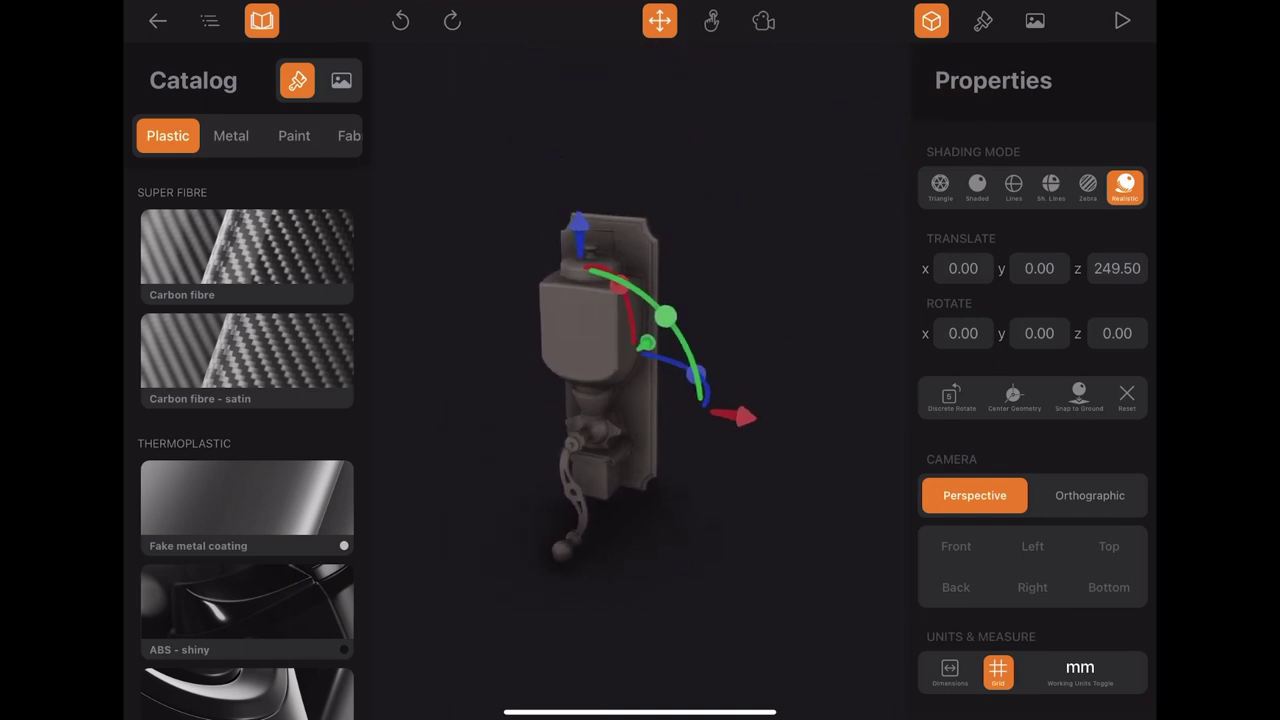
pyautogui.moveTo(578, 225); pyautogui.dragTo(580, 102)
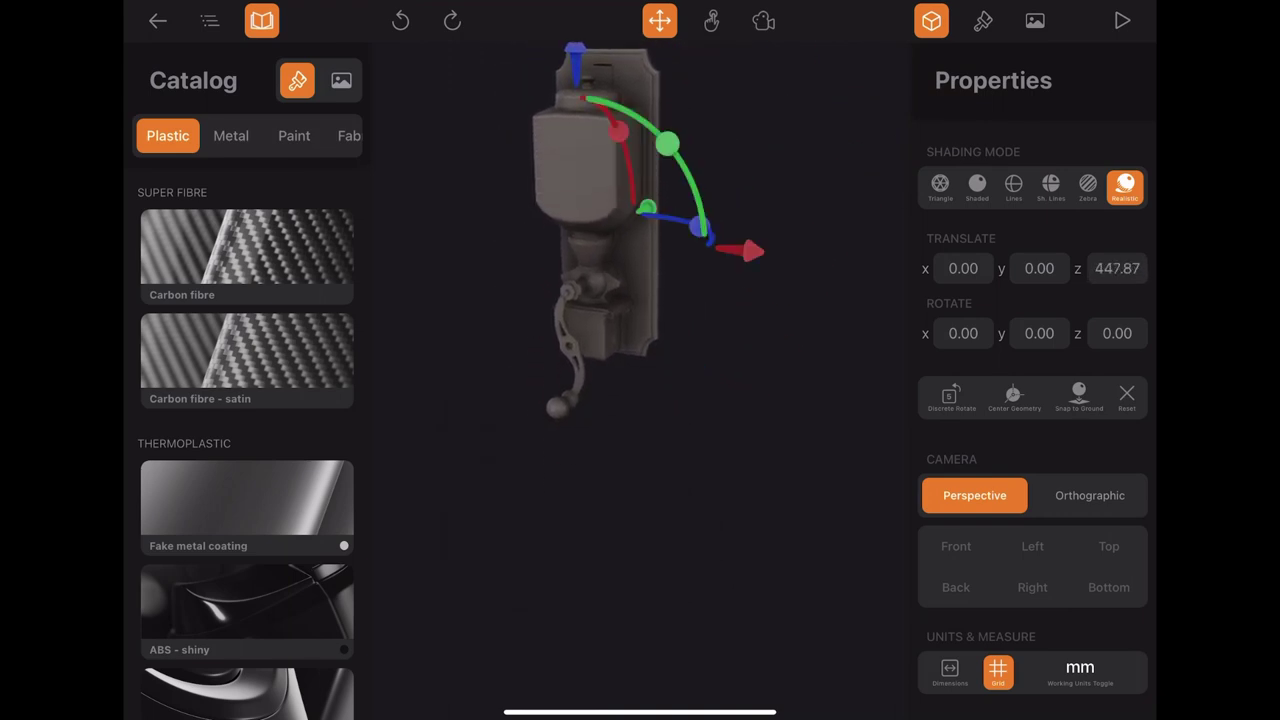
pyautogui.moveTo(800, 450)
pyautogui.mouseDown(button='middle')
pyautogui.moveTo(710, 445)
pyautogui.moveTo(690, 470)
pyautogui.mouseUp(button='middle')
pyautogui.click(660, 20)
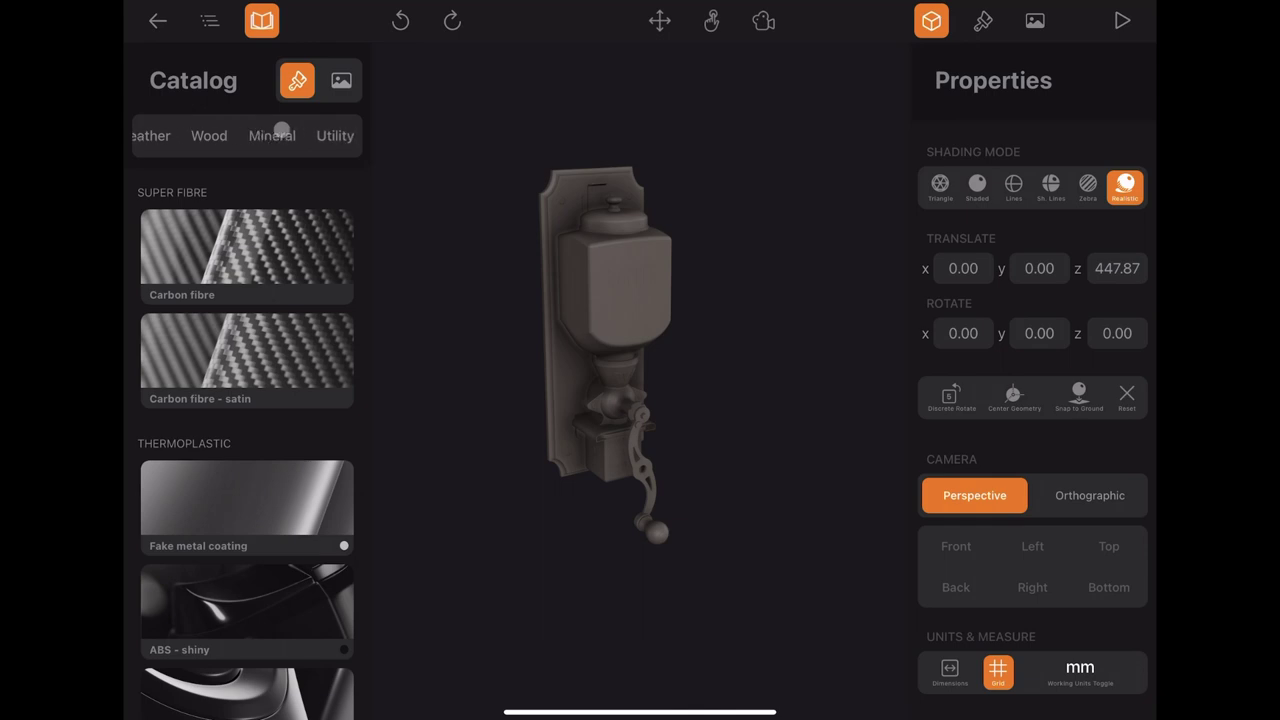
# - Apply Porcelain - glazed from the Mineral catalog to the hopper and review assigned materials
pyautogui.click(268, 135)
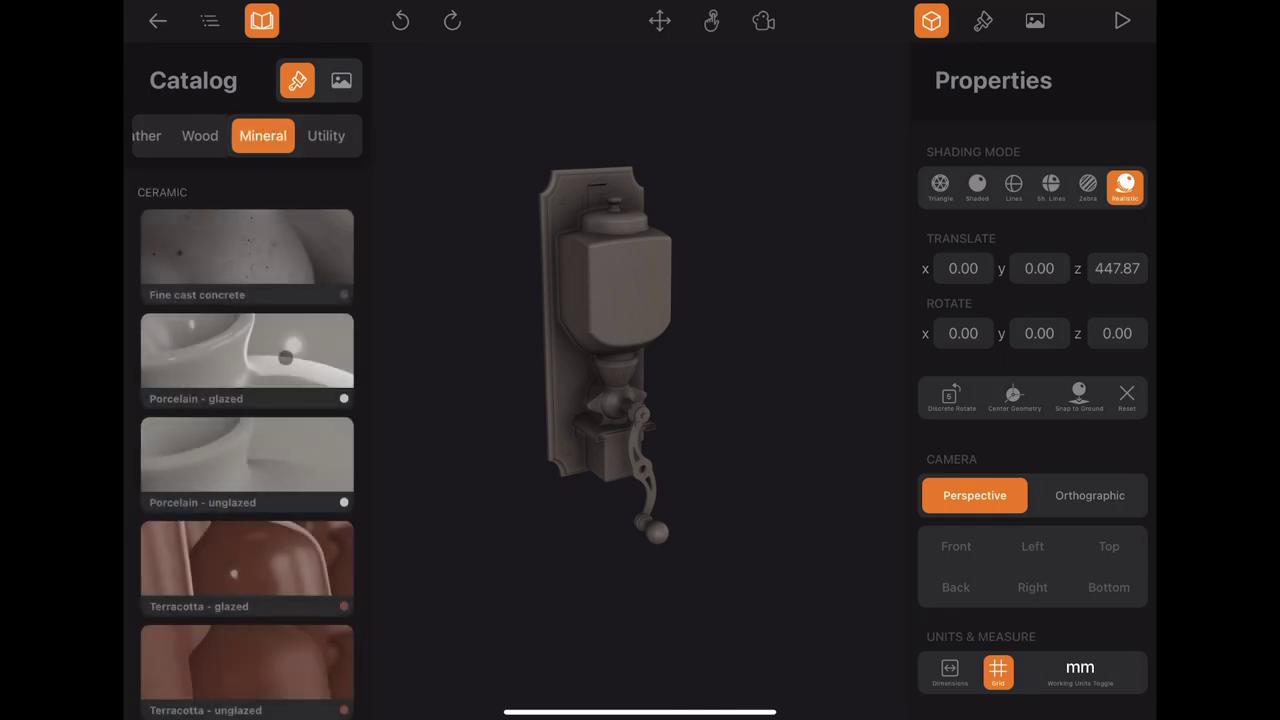
pyautogui.moveTo(285, 357); pyautogui.dragTo(611, 320)
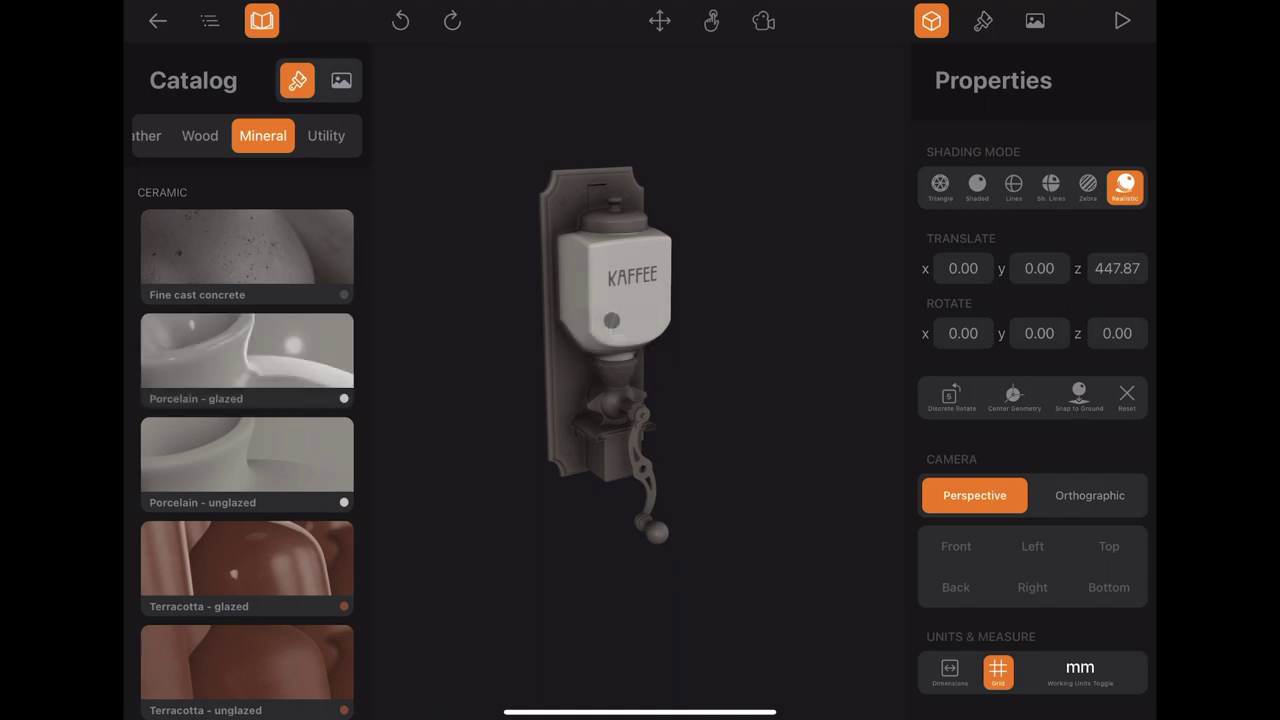
pyautogui.click(990, 22)
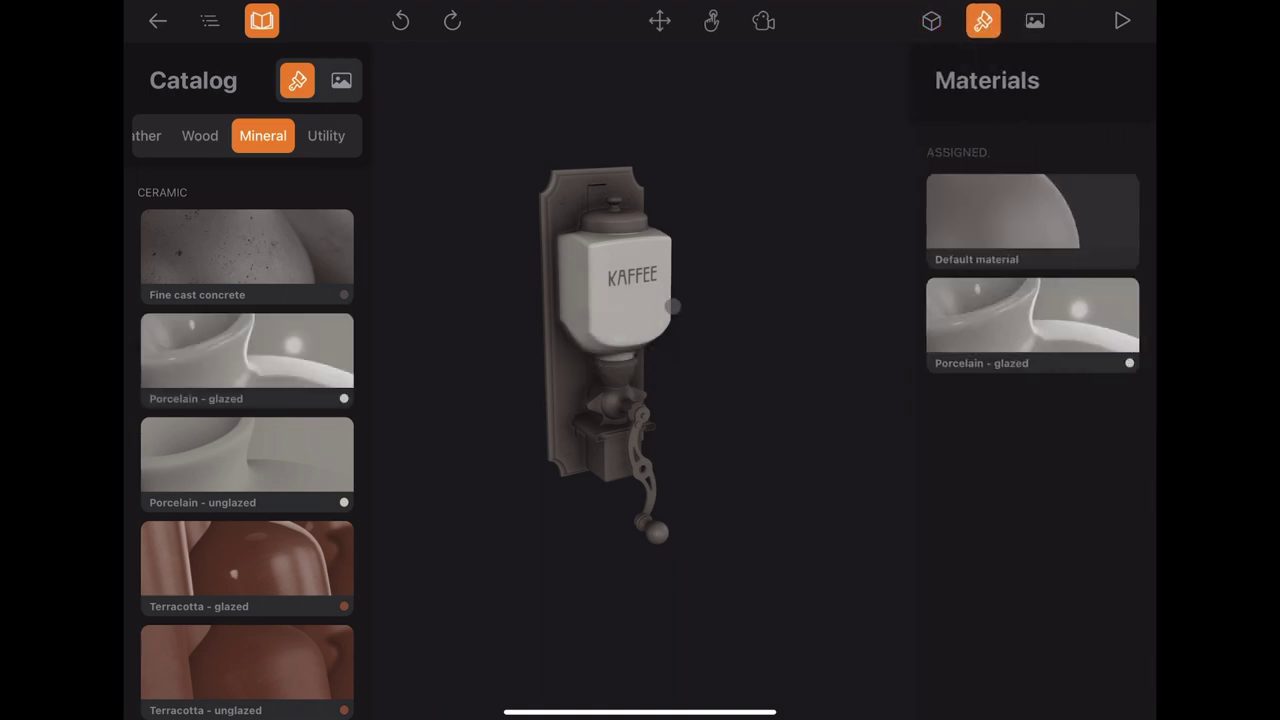
pyautogui.scroll(5, 612, 350)
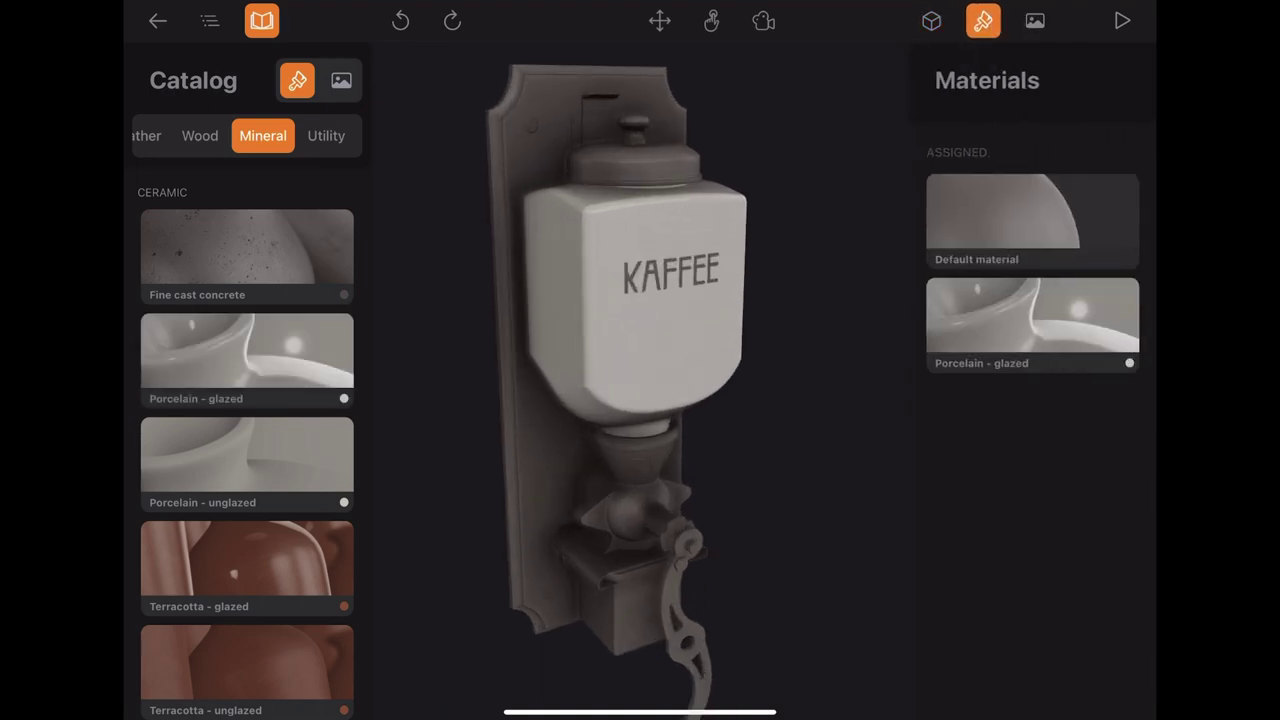
pyautogui.moveTo(612, 350); pyautogui.dragTo(640, 370)
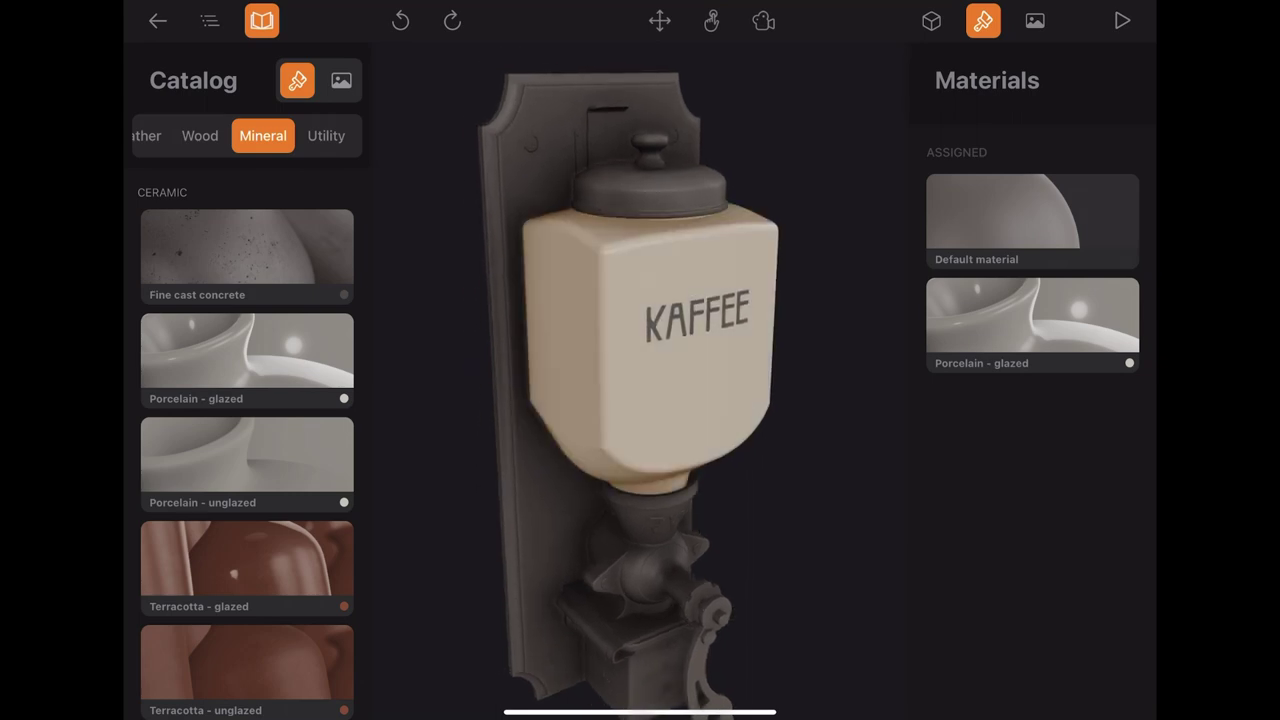
pyautogui.scroll(-5, 247, 450)
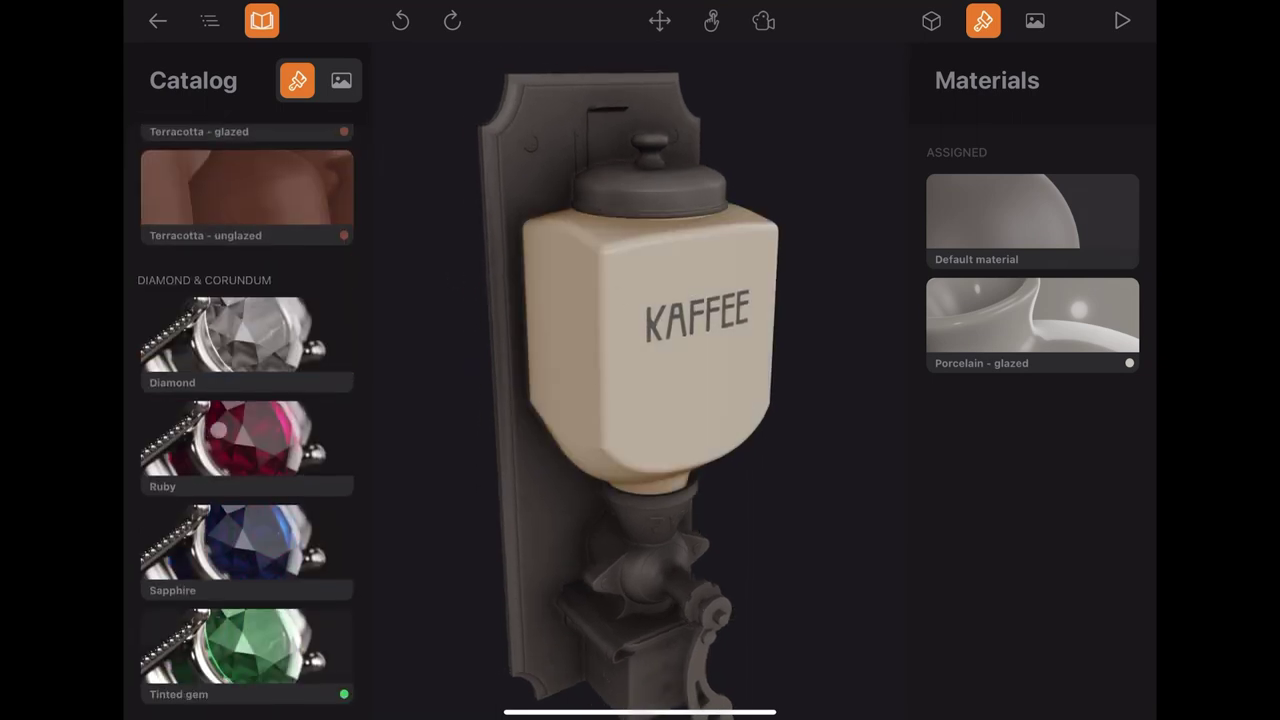
pyautogui.scroll(10, 218, 430)
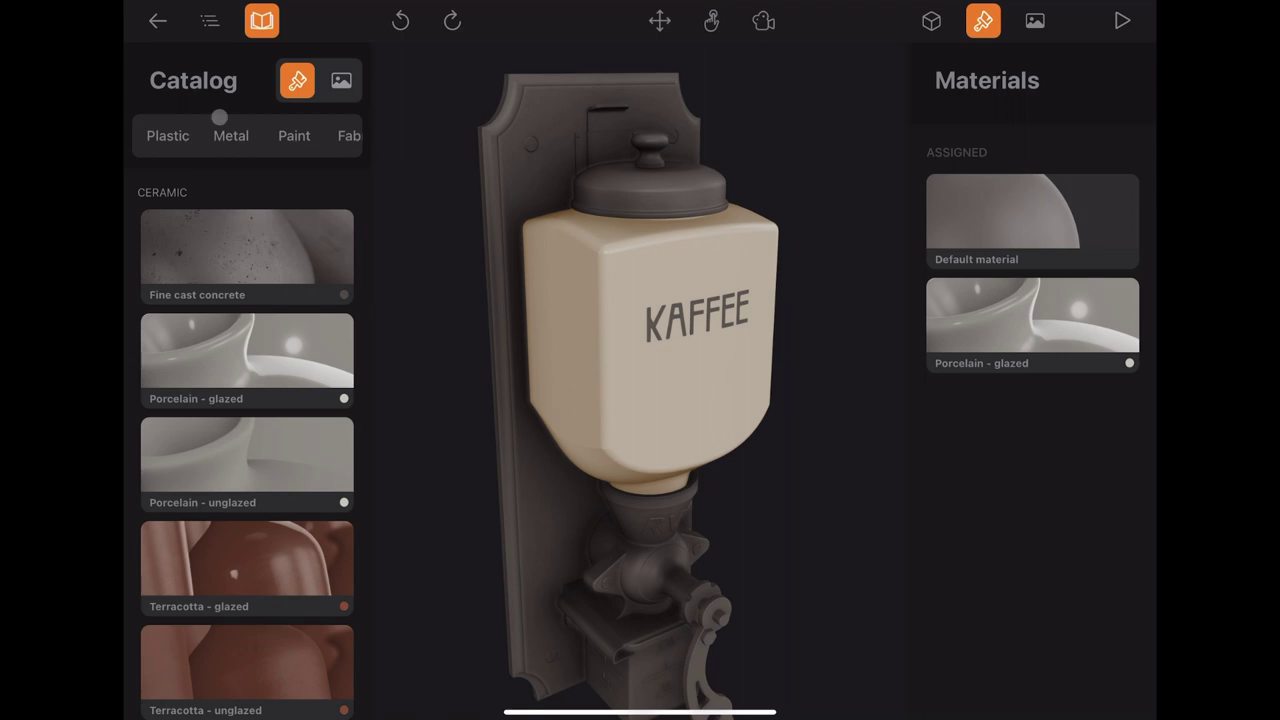
# - Give the lid Clearcoated - satin paint, recoloured from blue to gold #cca548
pyautogui.click(228, 135)
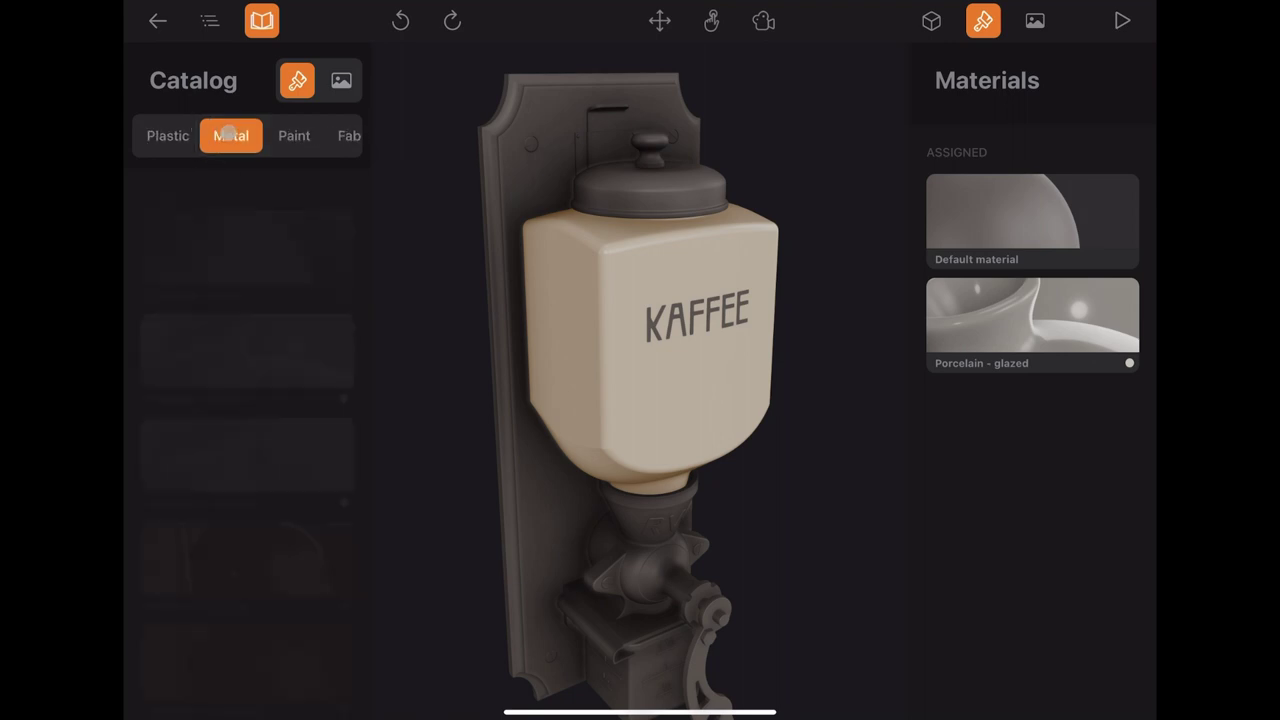
pyautogui.click(292, 138)
pyautogui.scroll(-2, 251, 432)
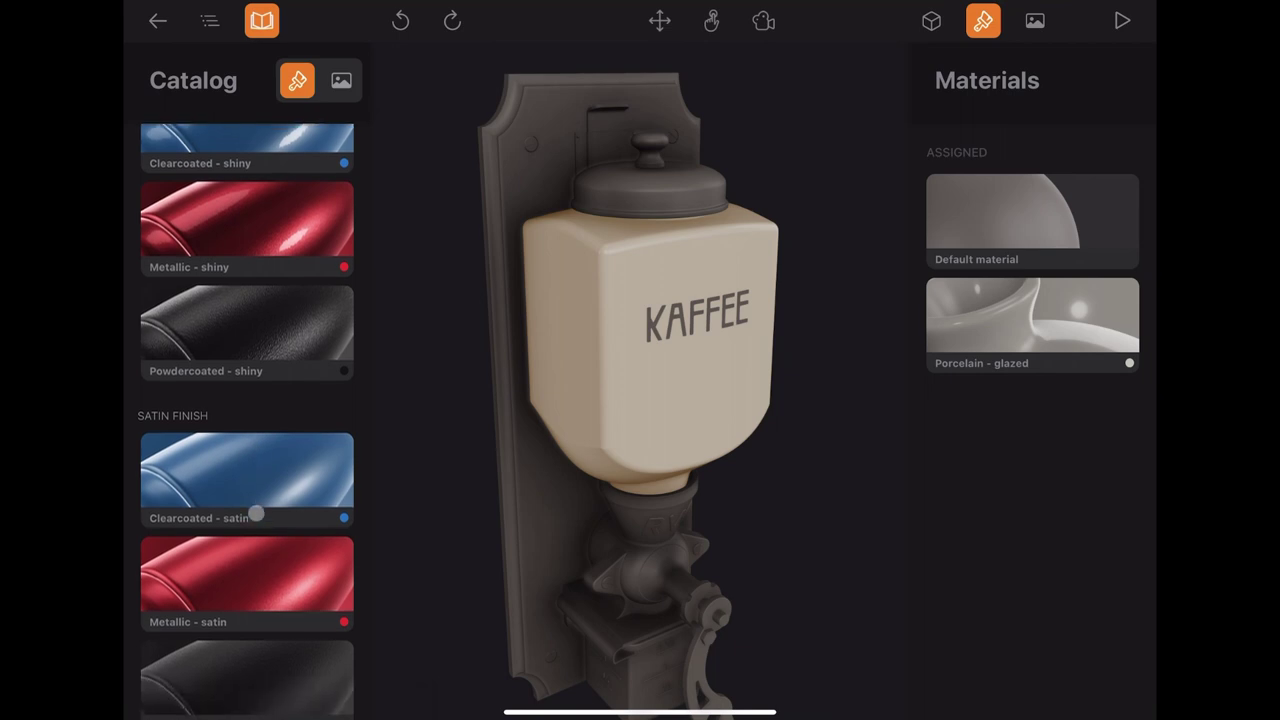
pyautogui.moveTo(251, 495)
pyautogui.mouseDown()
pyautogui.moveTo(563, 354)
pyautogui.moveTo(663, 331)
pyautogui.moveTo(690, 208)
pyautogui.mouseUp()
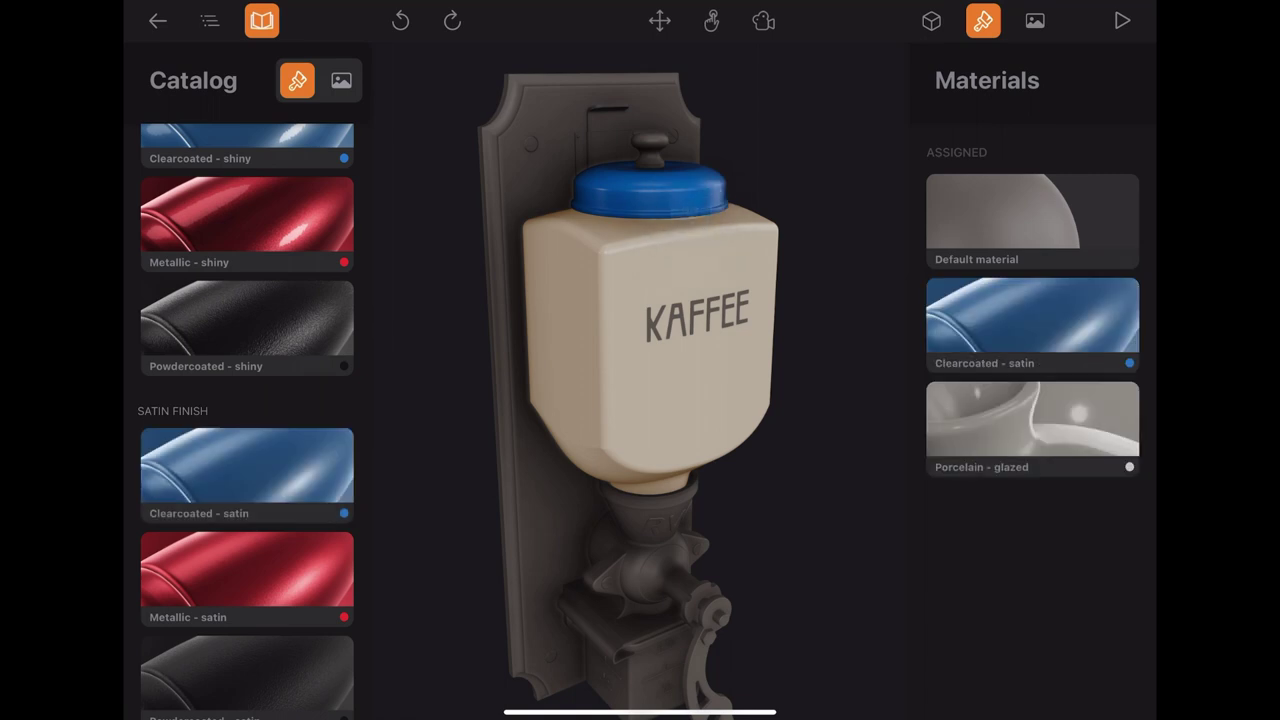
pyautogui.click(1015, 309)
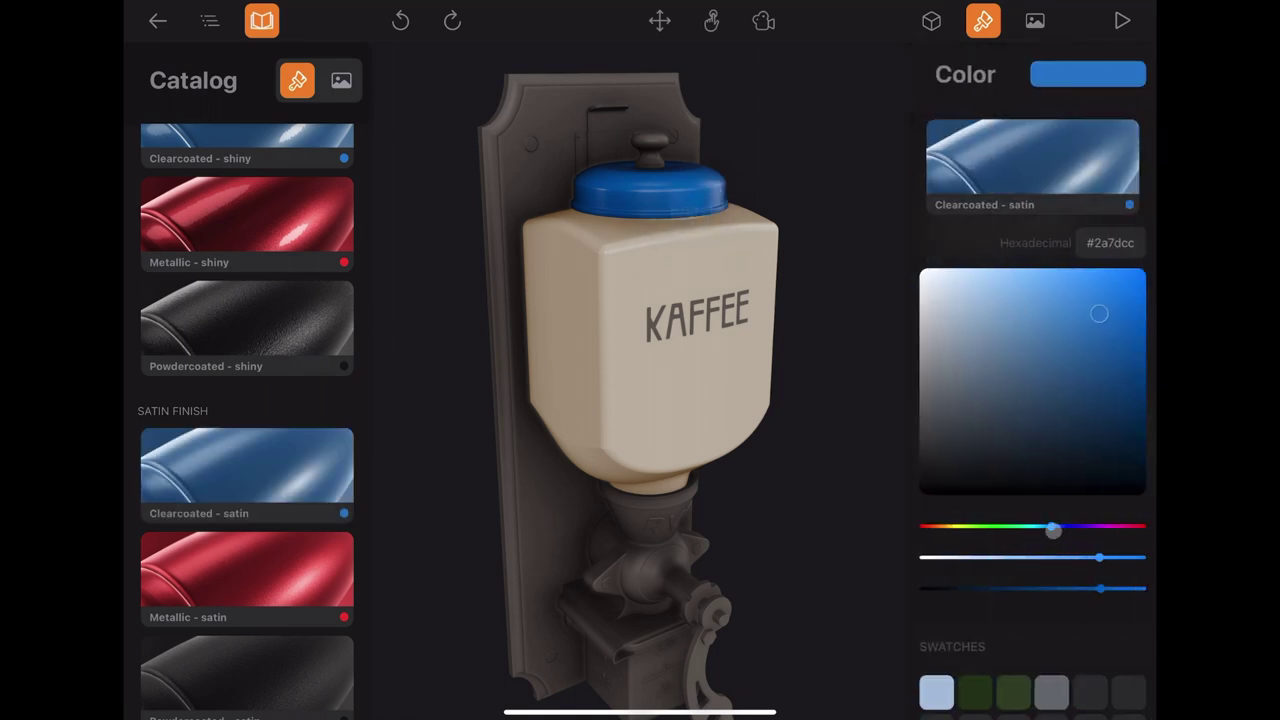
pyautogui.moveTo(1050, 530); pyautogui.dragTo(948, 526)
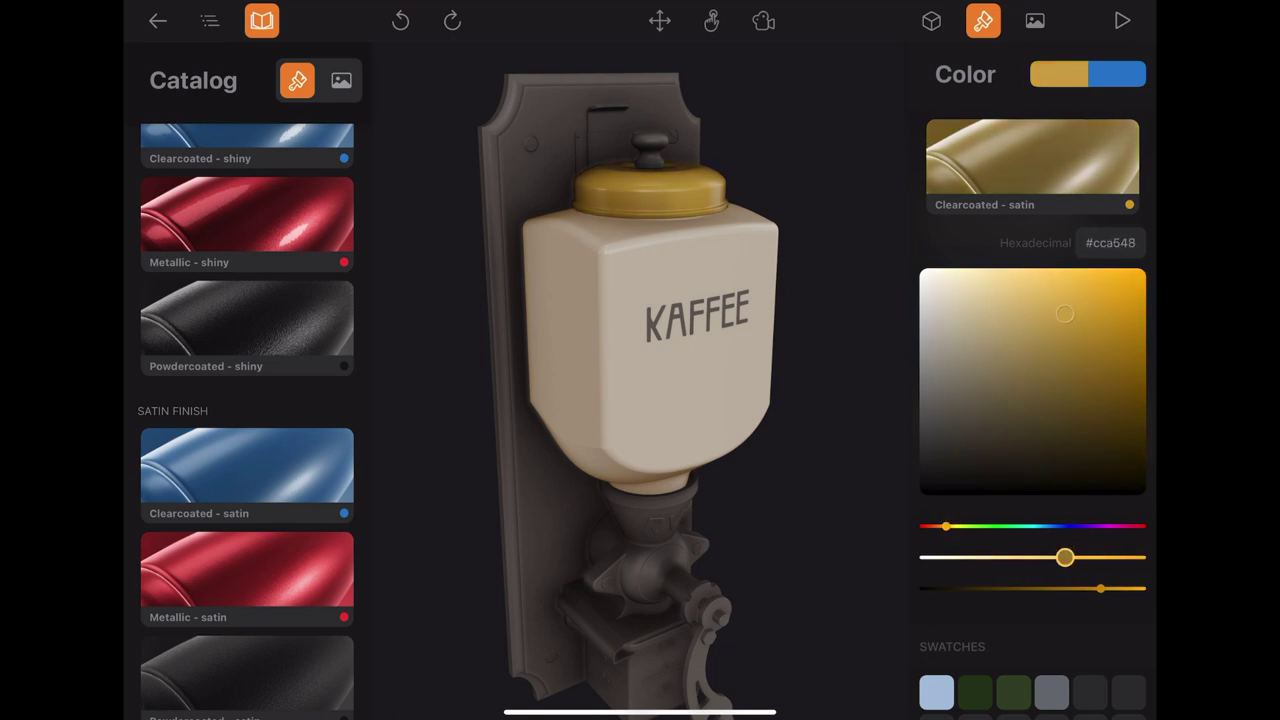
pyautogui.click(873, 456)
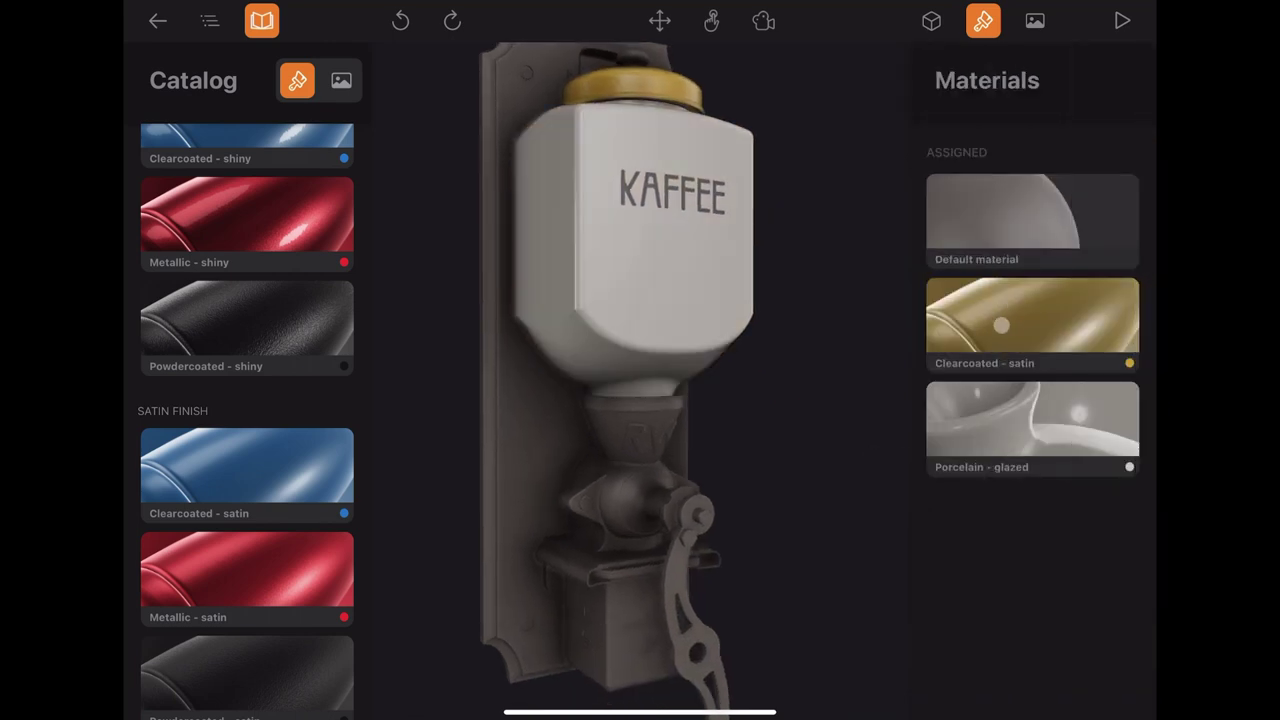
# - Apply Clearcoated - satin to the mechanism and funnel, dulling it to brass #b59e65
pyautogui.moveTo(1001, 325); pyautogui.dragTo(615, 497)
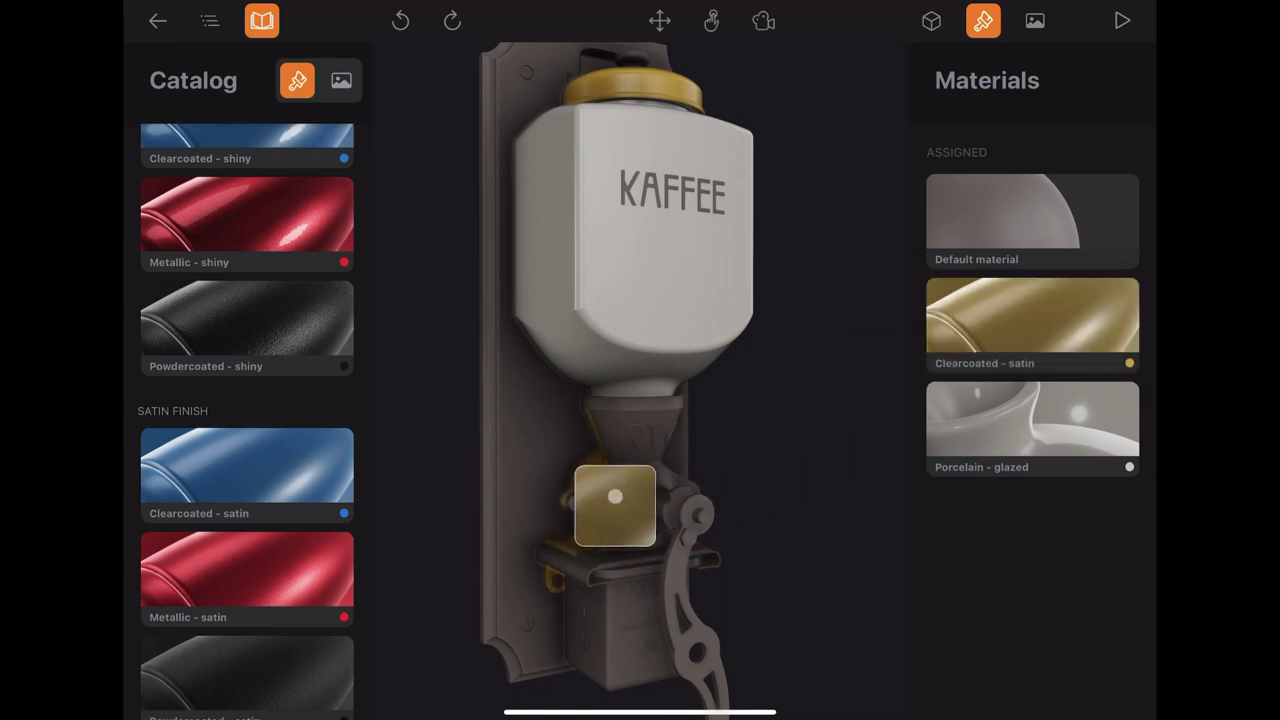
pyautogui.moveTo(973, 326); pyautogui.dragTo(656, 477)
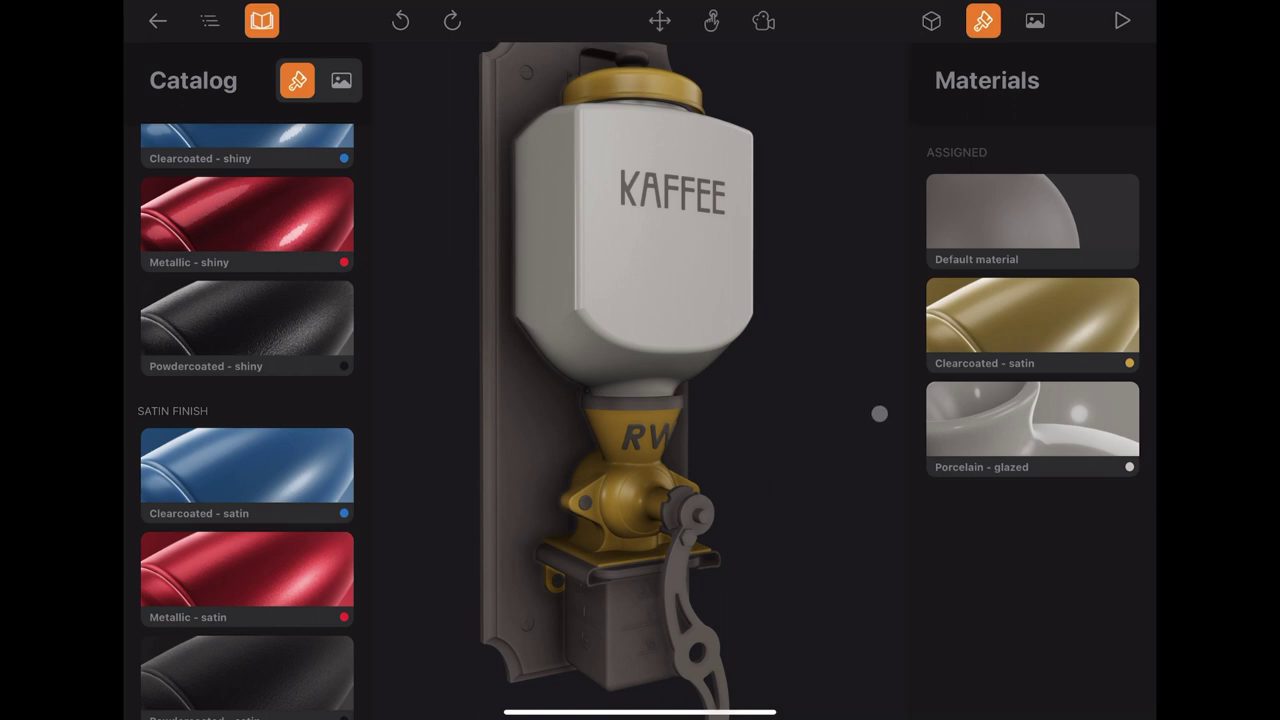
pyautogui.moveTo(976, 343); pyautogui.dragTo(589, 572)
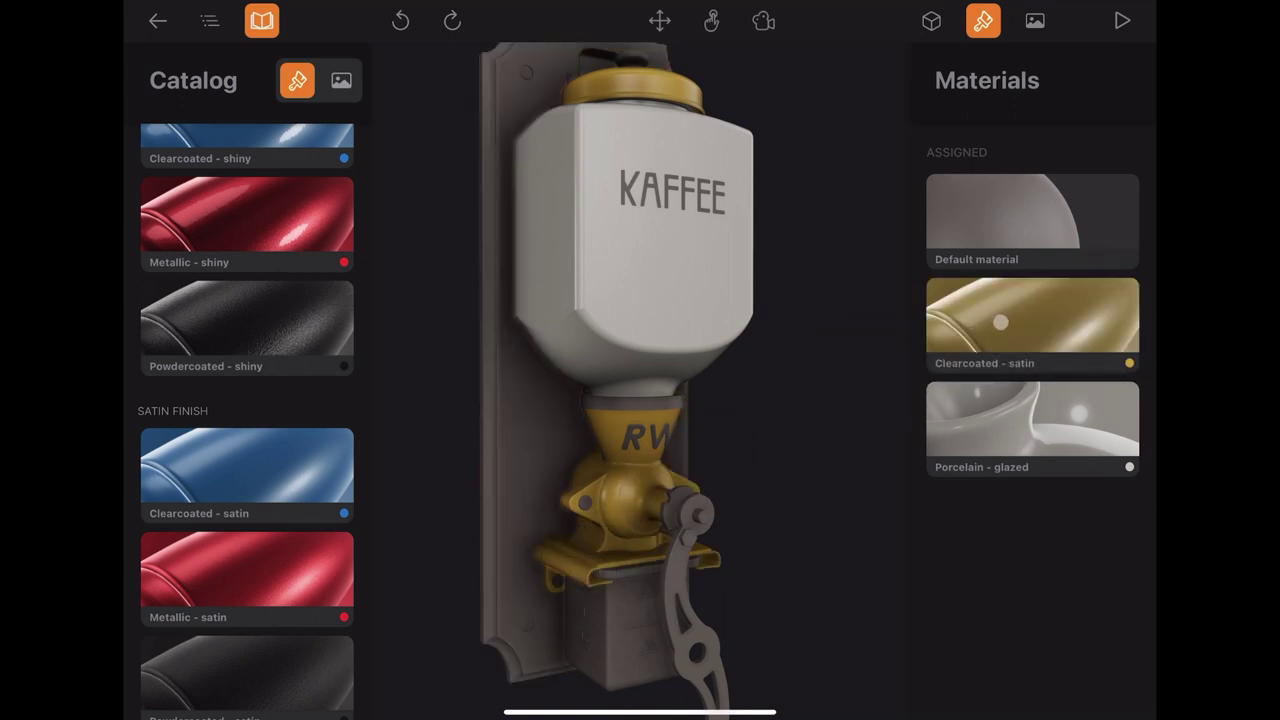
pyautogui.click(1000, 322)
pyautogui.moveTo(1000, 322)
pyautogui.mouseDown()
pyautogui.moveTo(1040, 326)
pyautogui.moveTo(1021, 343)
pyautogui.mouseUp()
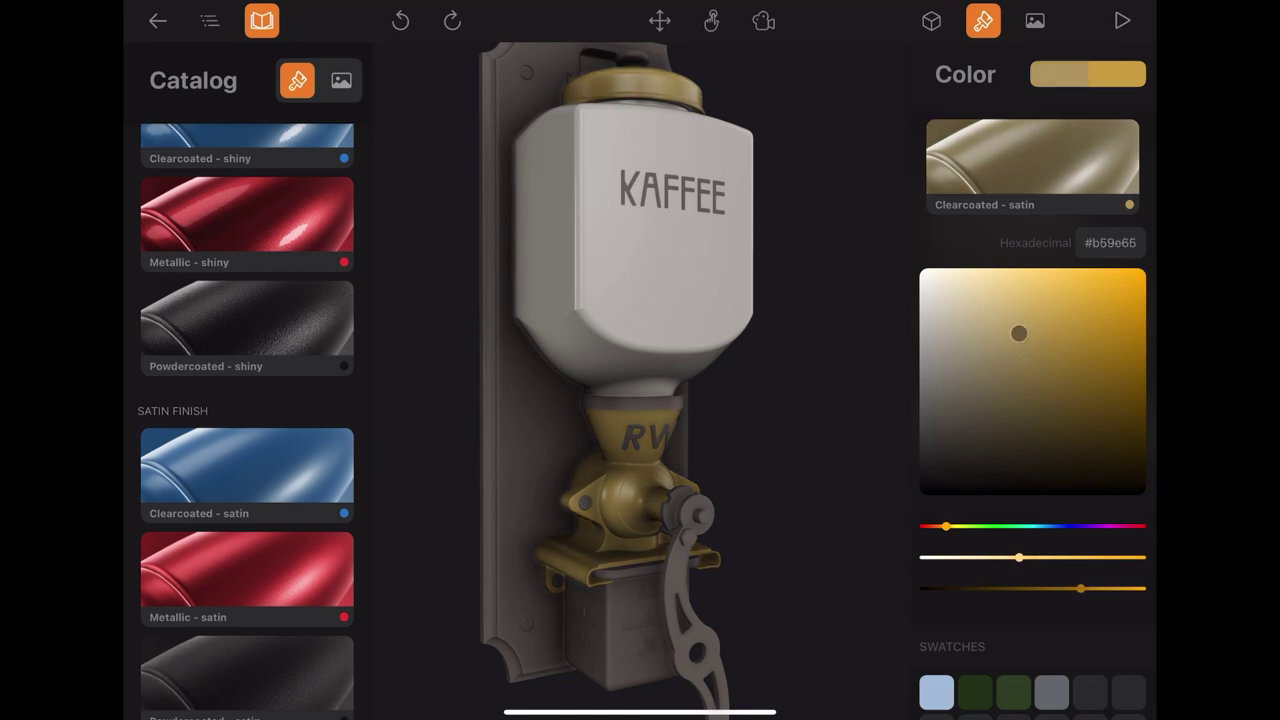
pyautogui.click(901, 387)
pyautogui.moveTo(988, 311)
pyautogui.mouseDown()
pyautogui.moveTo(734, 403)
pyautogui.moveTo(609, 535)
pyautogui.mouseUp()
# - Apply the brass Clearcoated - satin to the side bolt ear, nut and grinder body
pyautogui.scroll(5, 600, 500)
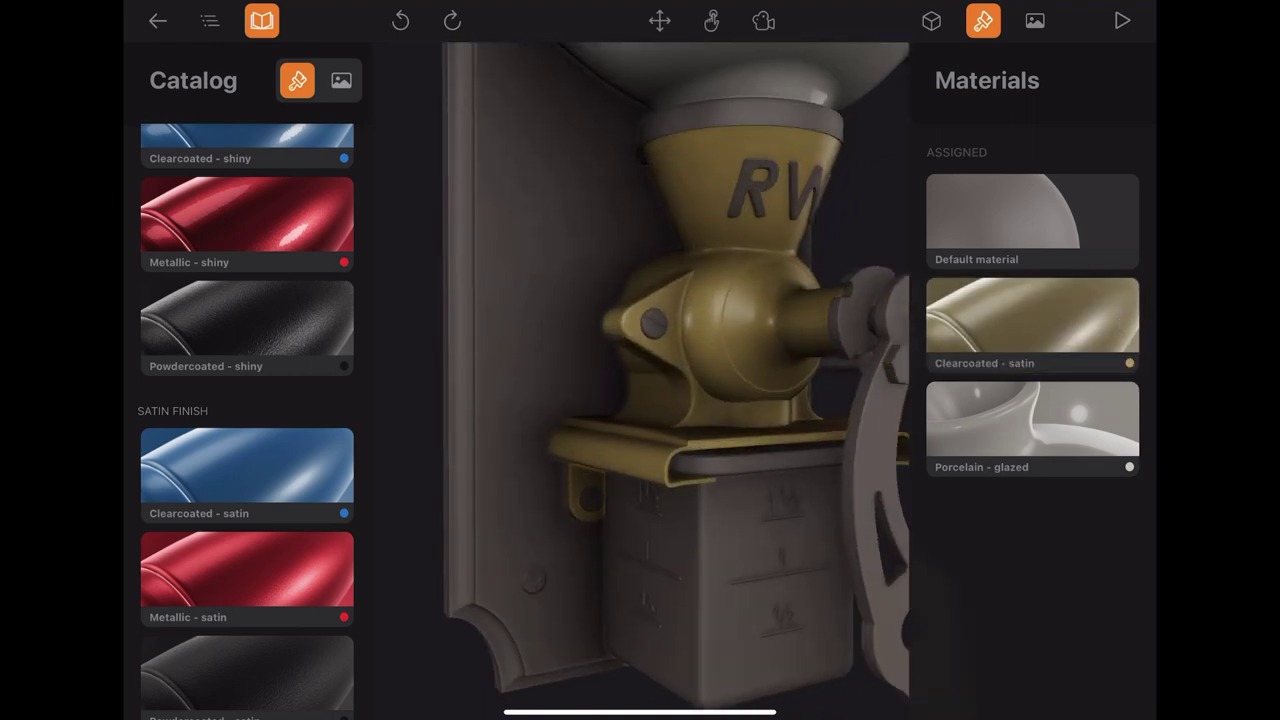
pyautogui.moveTo(640, 400); pyautogui.dragTo(600, 400)
pyautogui.scroll(5, 640, 380)
pyautogui.moveTo(700, 400); pyautogui.dragTo(600, 350)
pyautogui.moveTo(1033, 313); pyautogui.dragTo(604, 346)
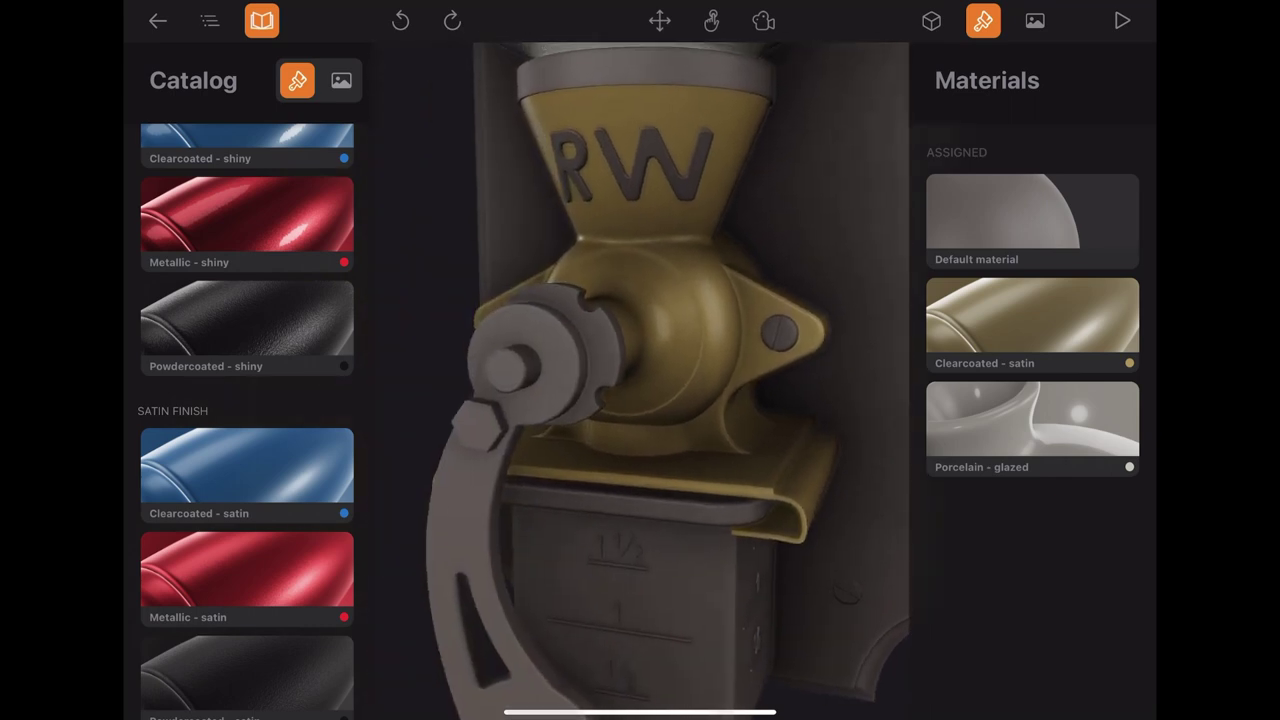
pyautogui.moveTo(980, 333); pyautogui.dragTo(726, 363)
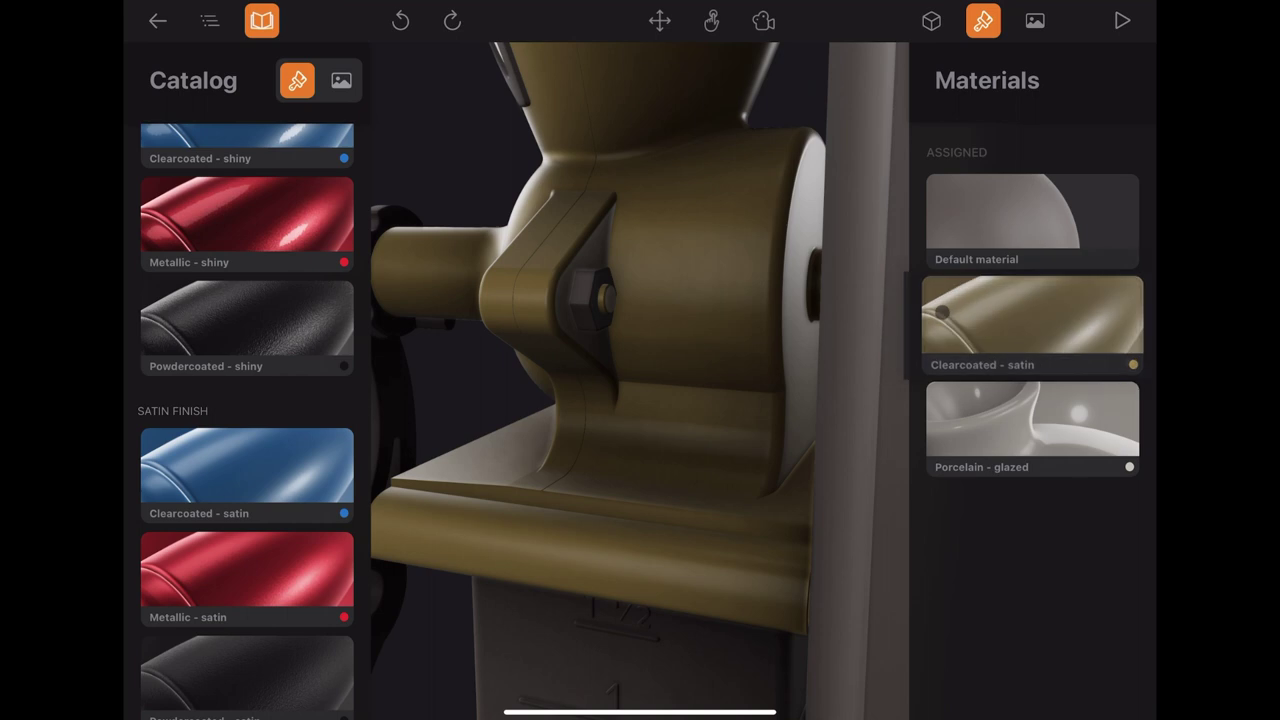
pyautogui.moveTo(997, 312); pyautogui.dragTo(614, 290)
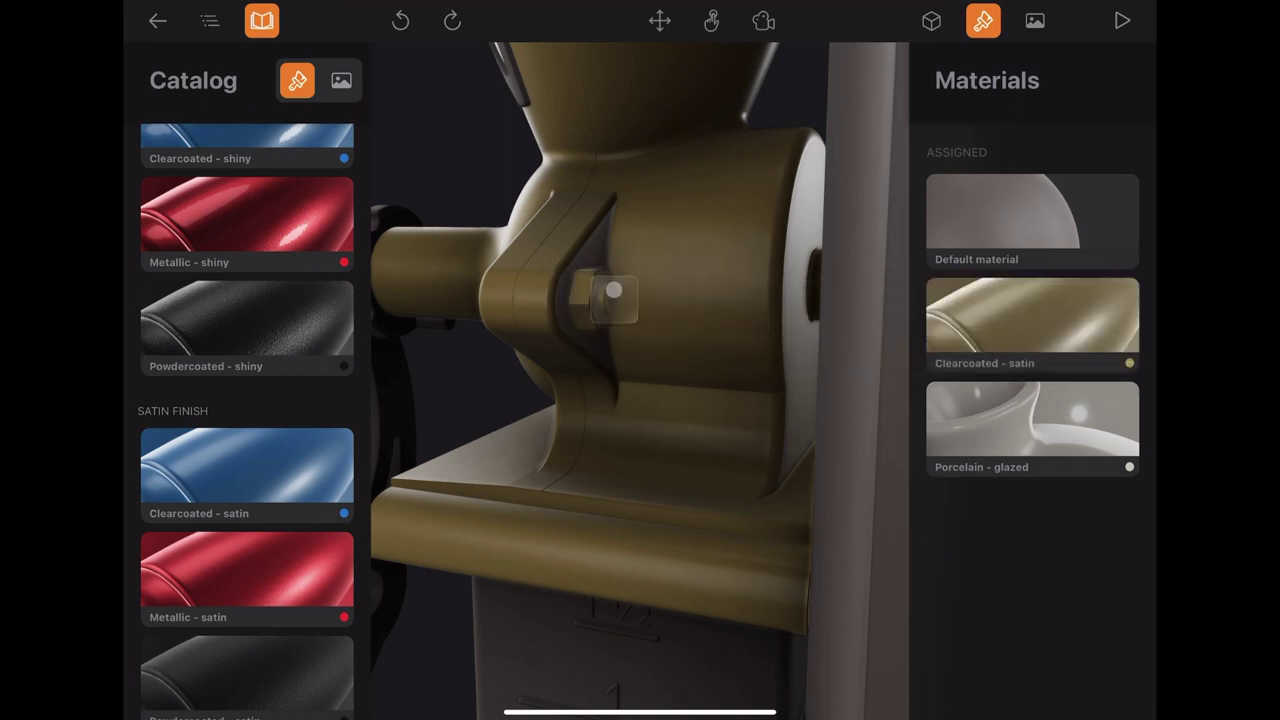
pyautogui.moveTo(1032, 320); pyautogui.dragTo(603, 307)
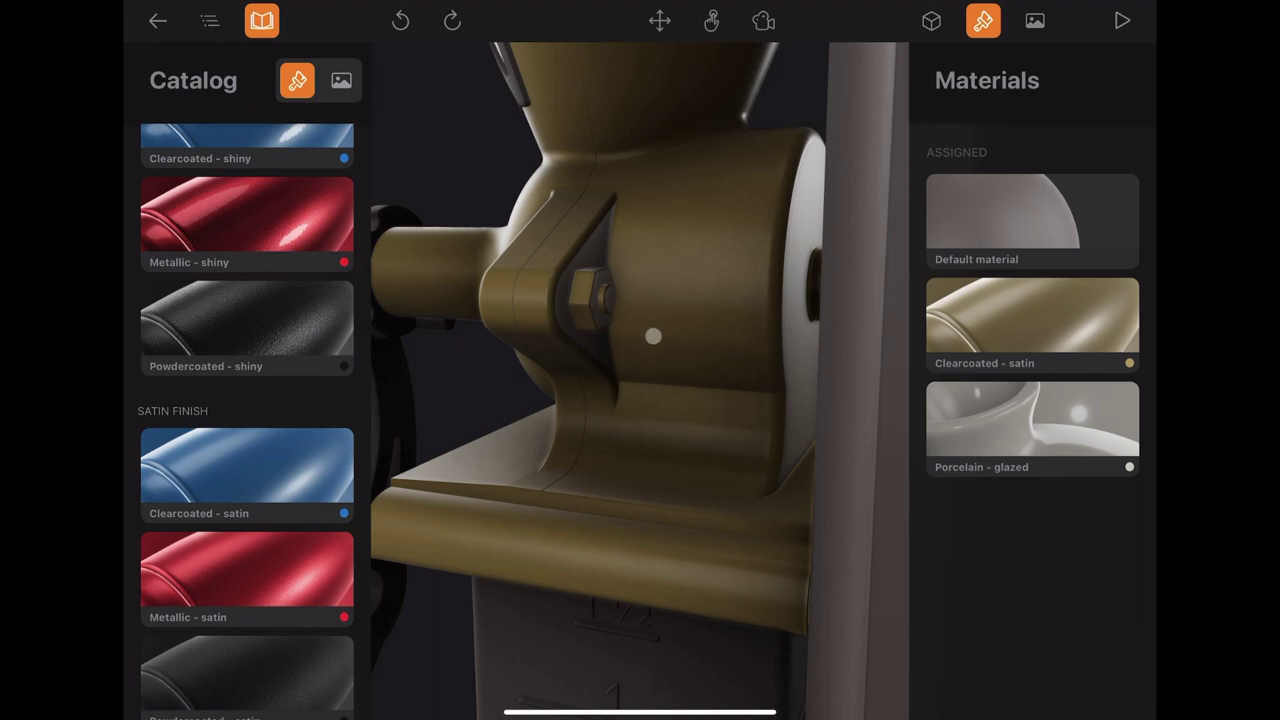
pyautogui.doubleClick(653, 336)
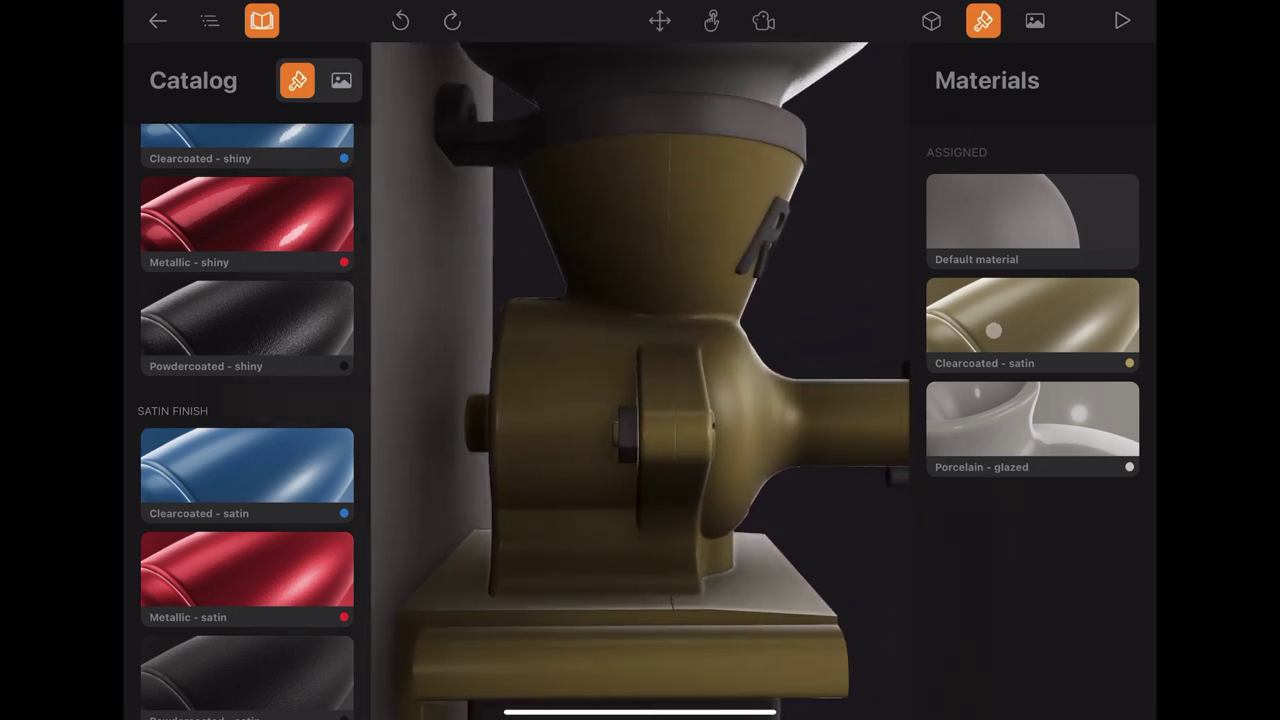
pyautogui.moveTo(993, 330); pyautogui.dragTo(660, 454)
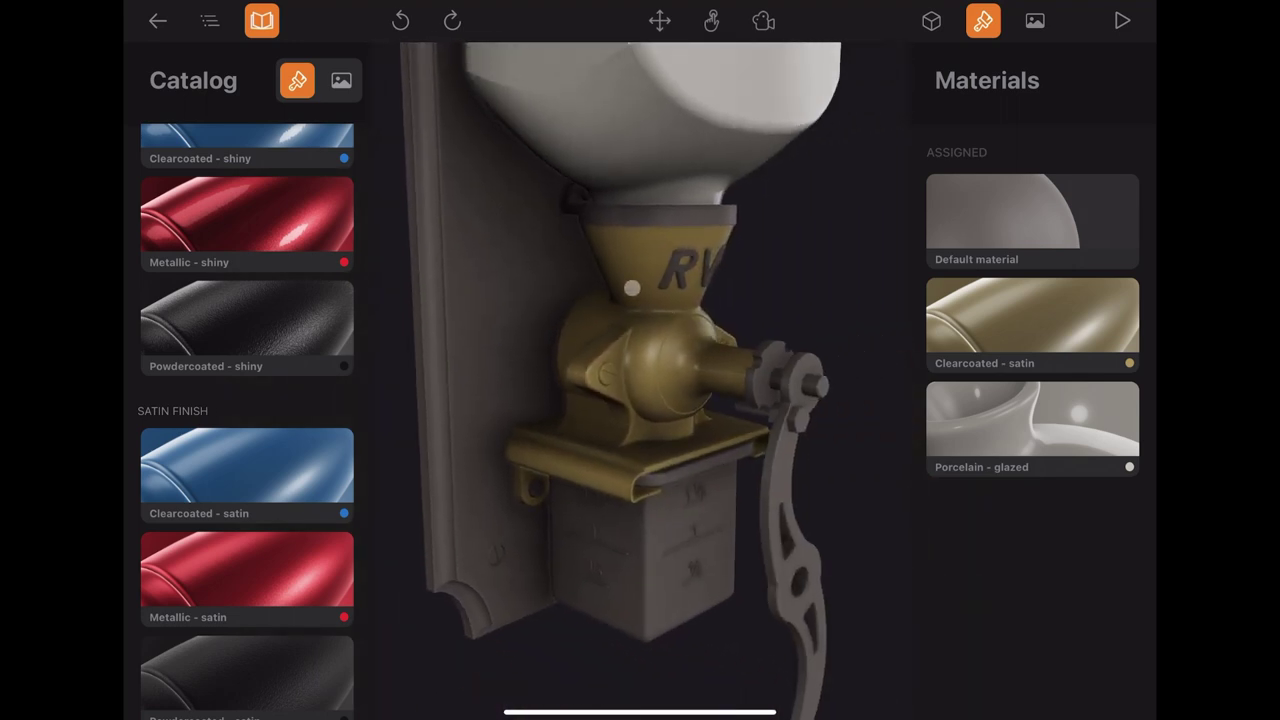
# - Turn the crank arm black with Powdercoated - satin
pyautogui.scroll(-3, 234, 319)
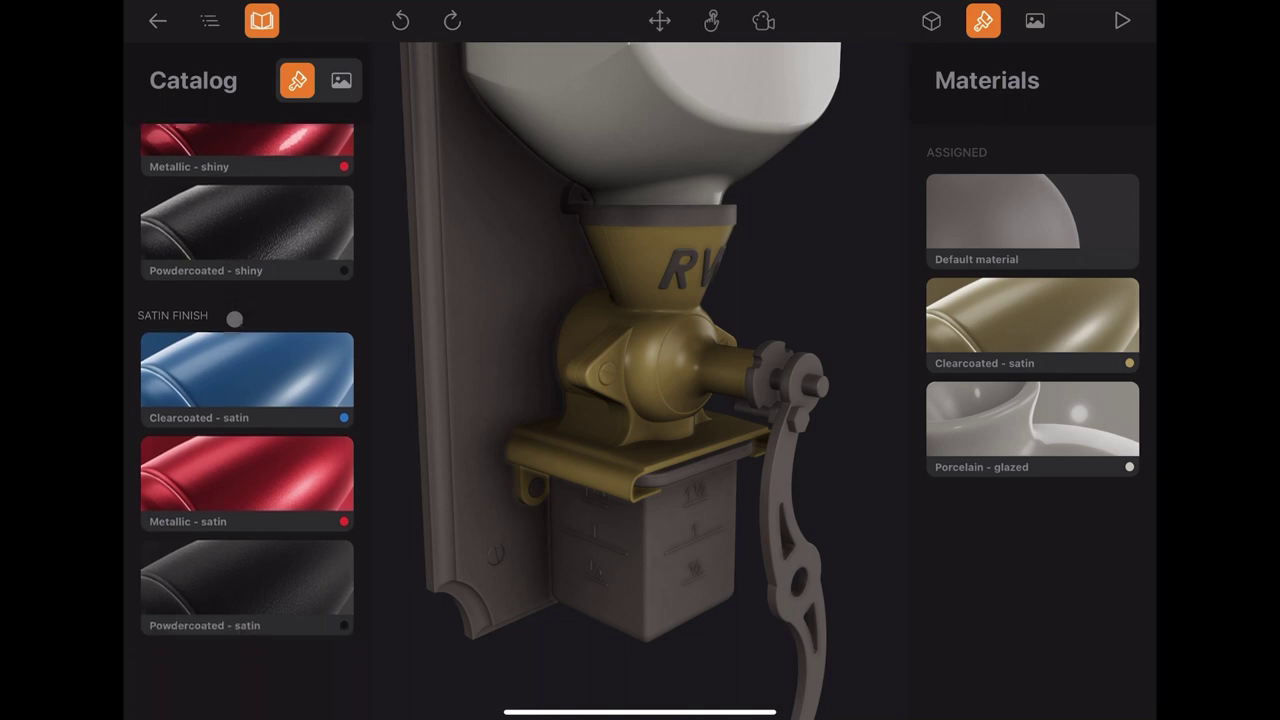
pyautogui.moveTo(303, 640); pyautogui.dragTo(803, 533)
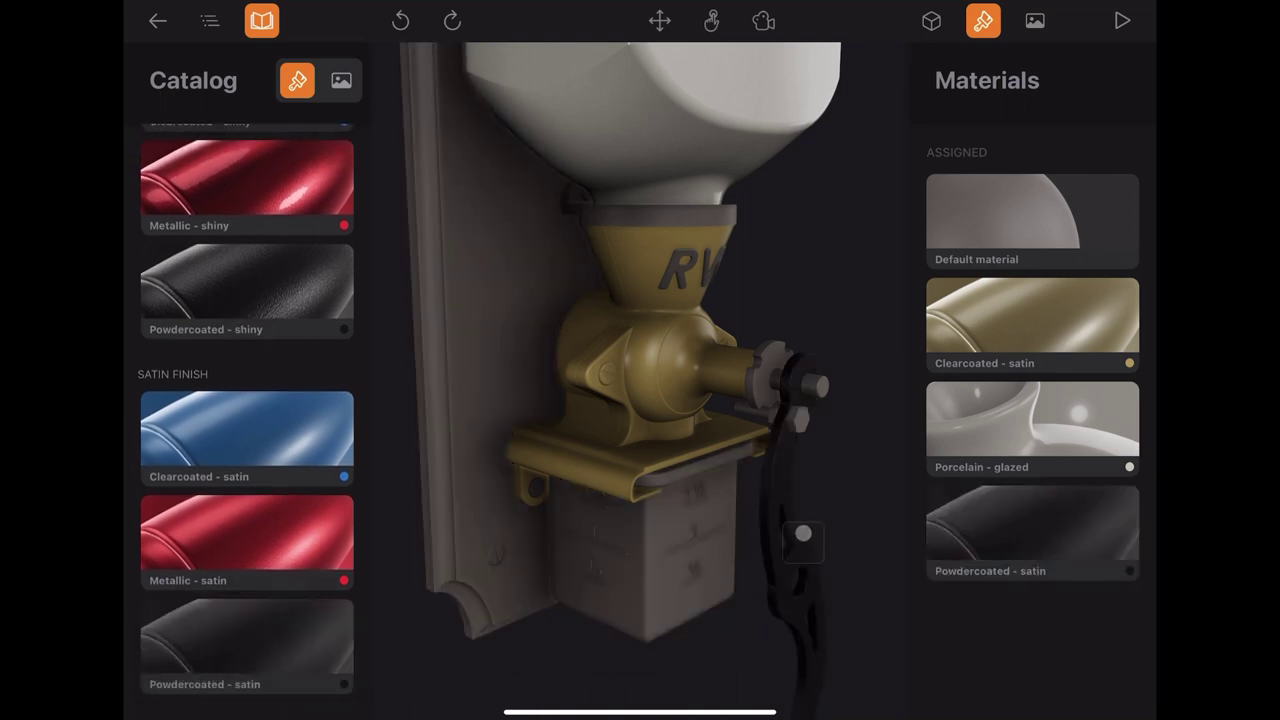
pyautogui.click(981, 521)
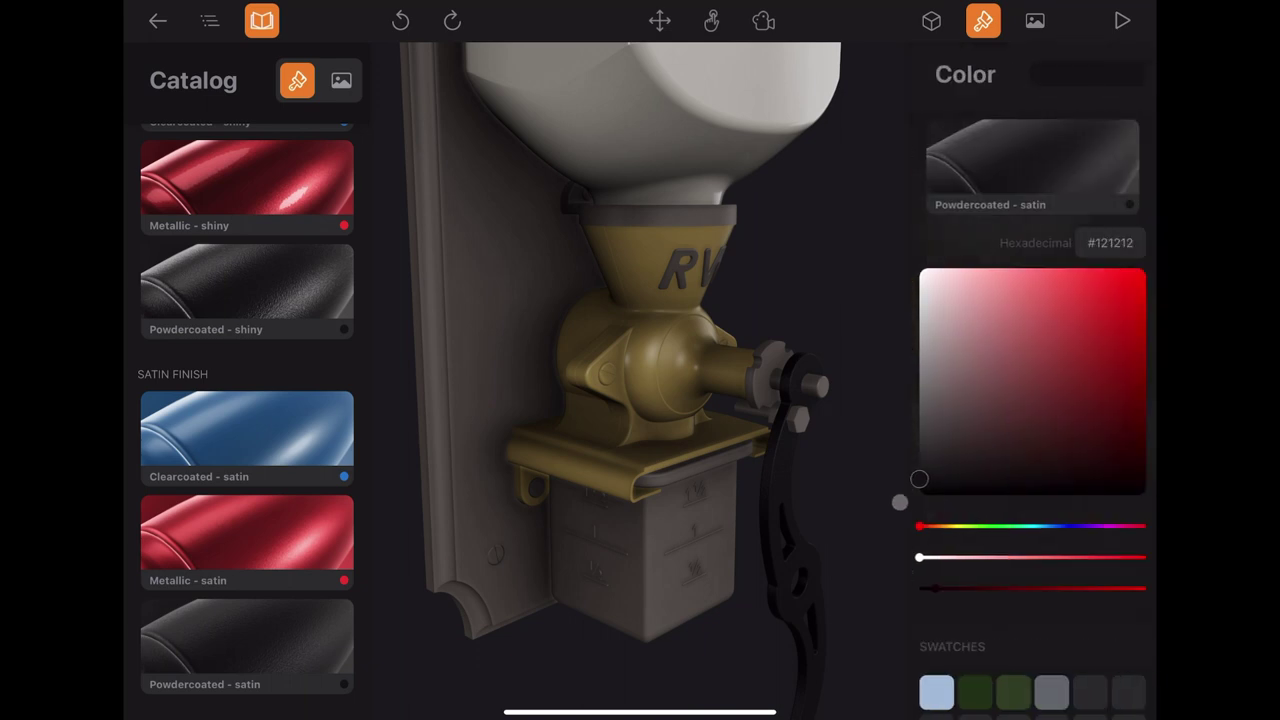
pyautogui.hscroll(-3, 903, 505)
pyautogui.moveTo(935, 514); pyautogui.dragTo(826, 427)
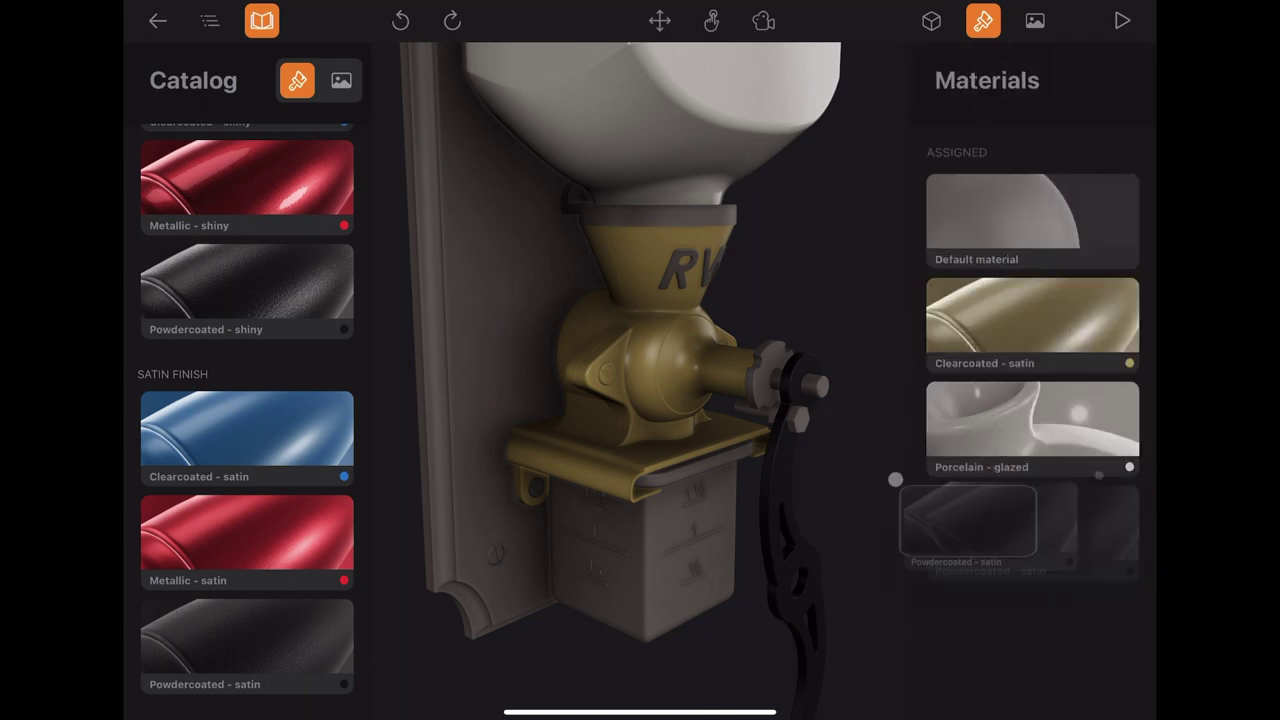
pyautogui.moveTo(951, 511); pyautogui.dragTo(851, 414)
pyautogui.moveTo(943, 500)
pyautogui.mouseDown()
pyautogui.moveTo(794, 382)
pyautogui.moveTo(836, 414)
pyautogui.mouseUp()
pyautogui.moveTo(1014, 560); pyautogui.dragTo(826, 438)
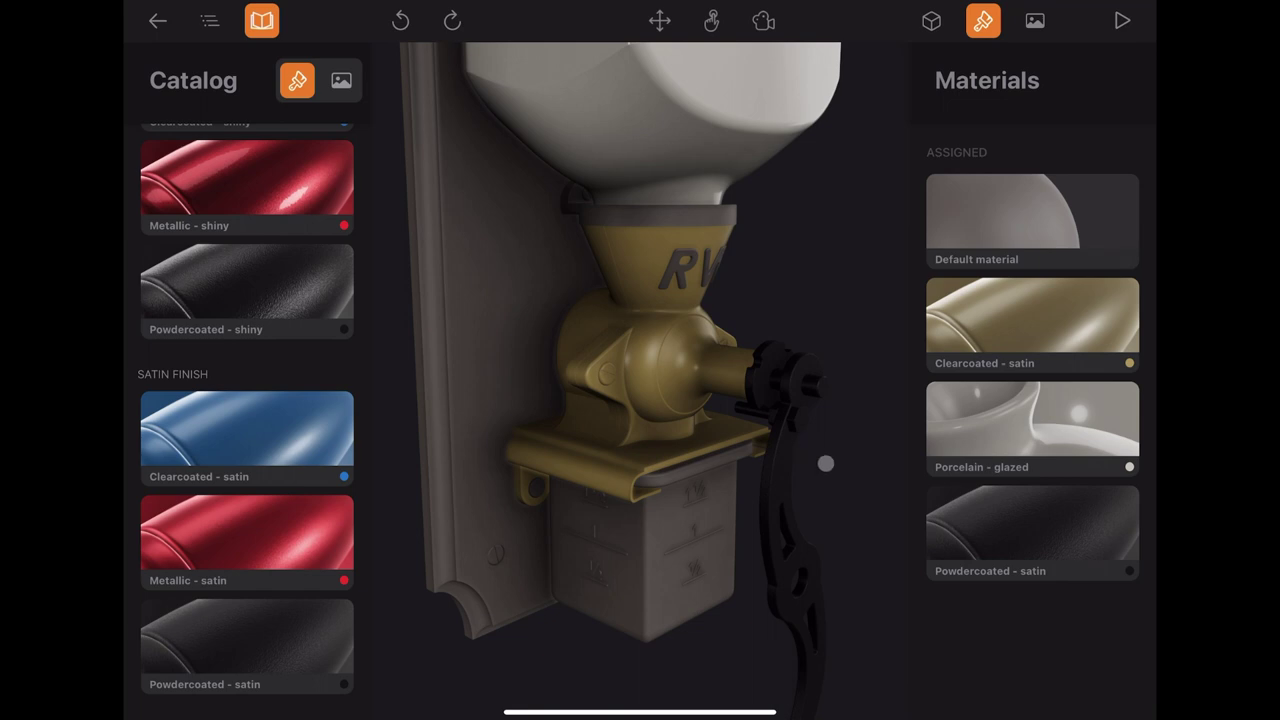
# - Bring the crank knob into view and try Cast iron from the Metal catalog on it
pyautogui.moveTo(825, 463); pyautogui.dragTo(790, 360)
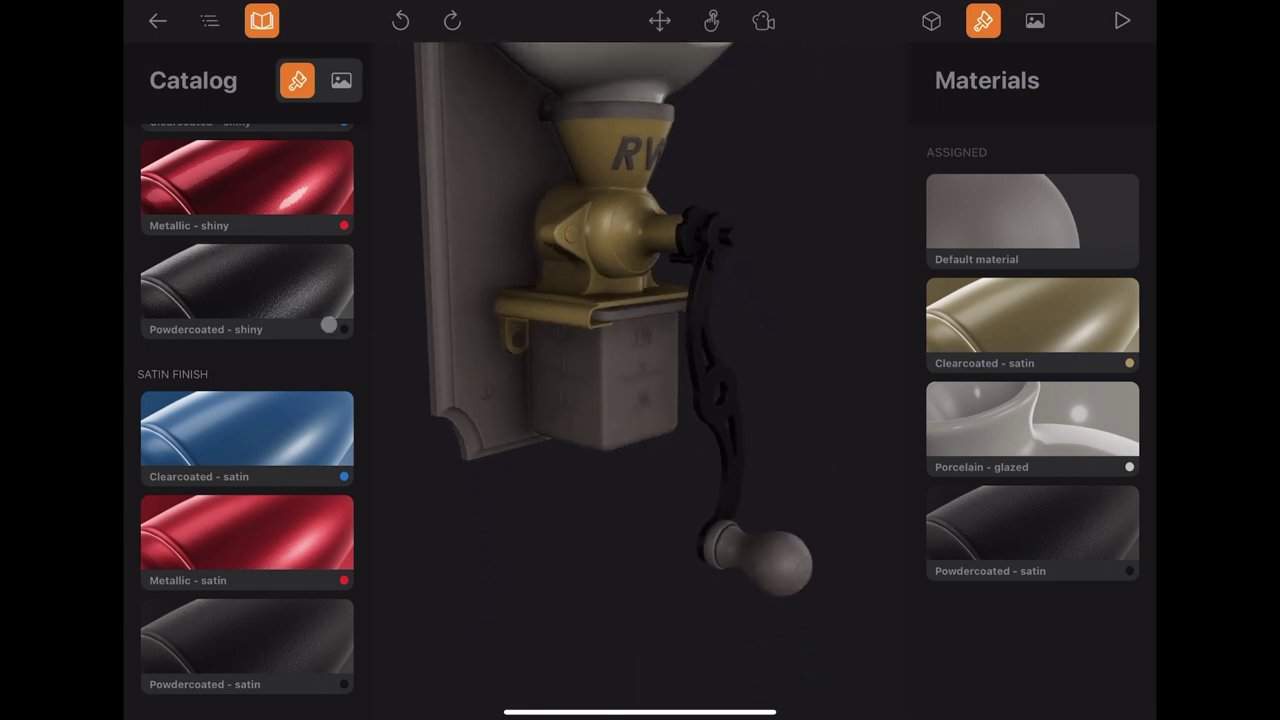
pyautogui.scroll(5, 363, 345)
pyautogui.click(228, 137)
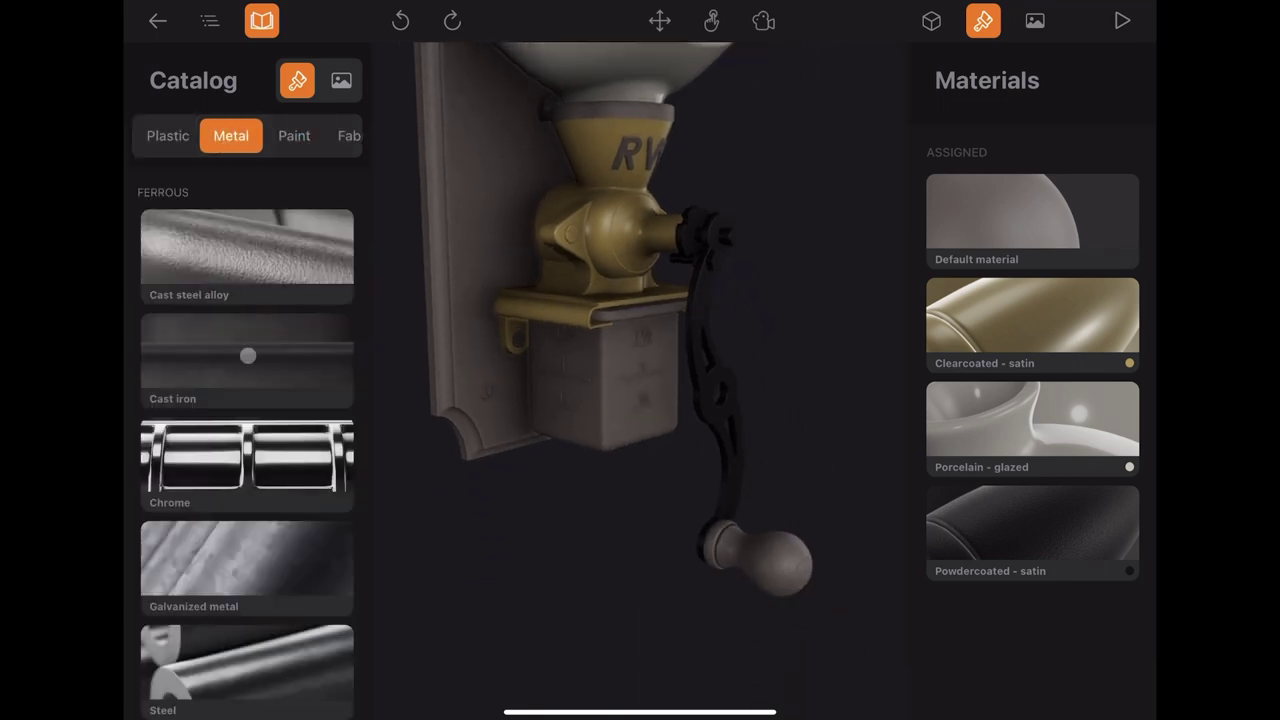
pyautogui.moveTo(248, 361)
pyautogui.mouseDown()
pyautogui.moveTo(838, 566)
pyautogui.moveTo(842, 587)
pyautogui.mouseUp()
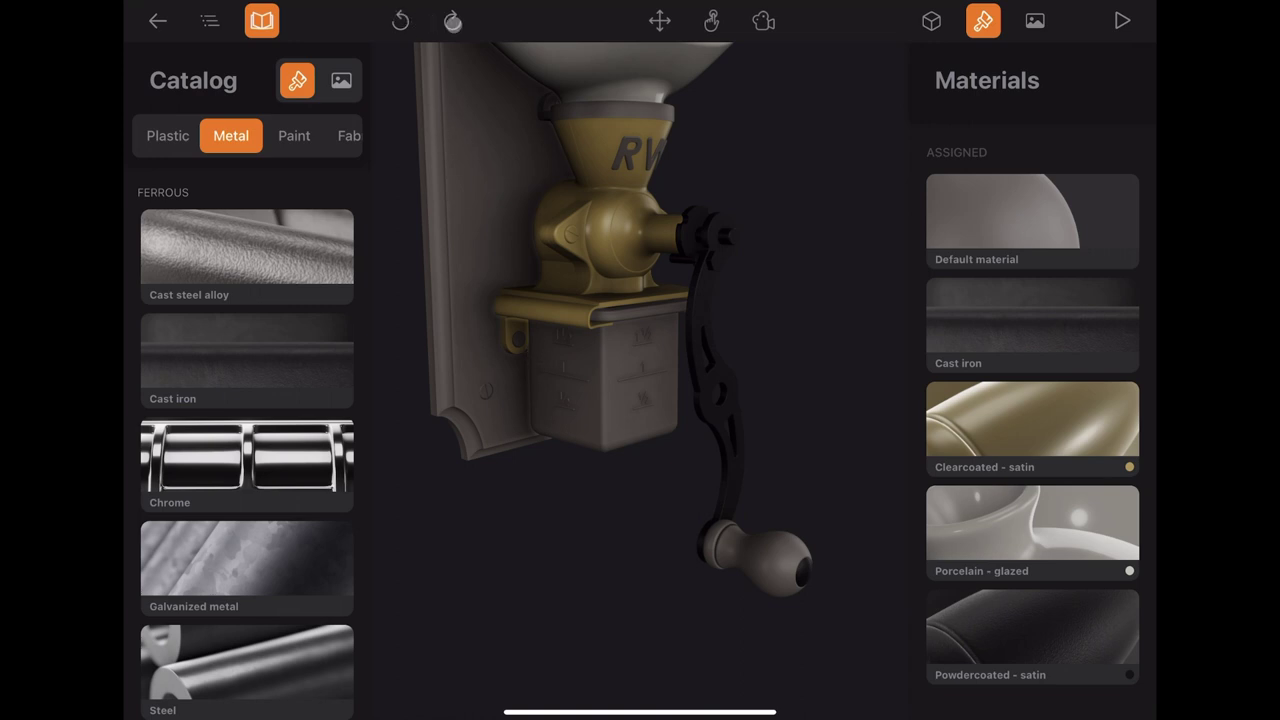
# - Replace the crank knob's Cast iron with Cast steel alloy from the Metal catalog
pyautogui.scroll(-3, 295, 348)
pyautogui.scroll(-2, 272, 498)
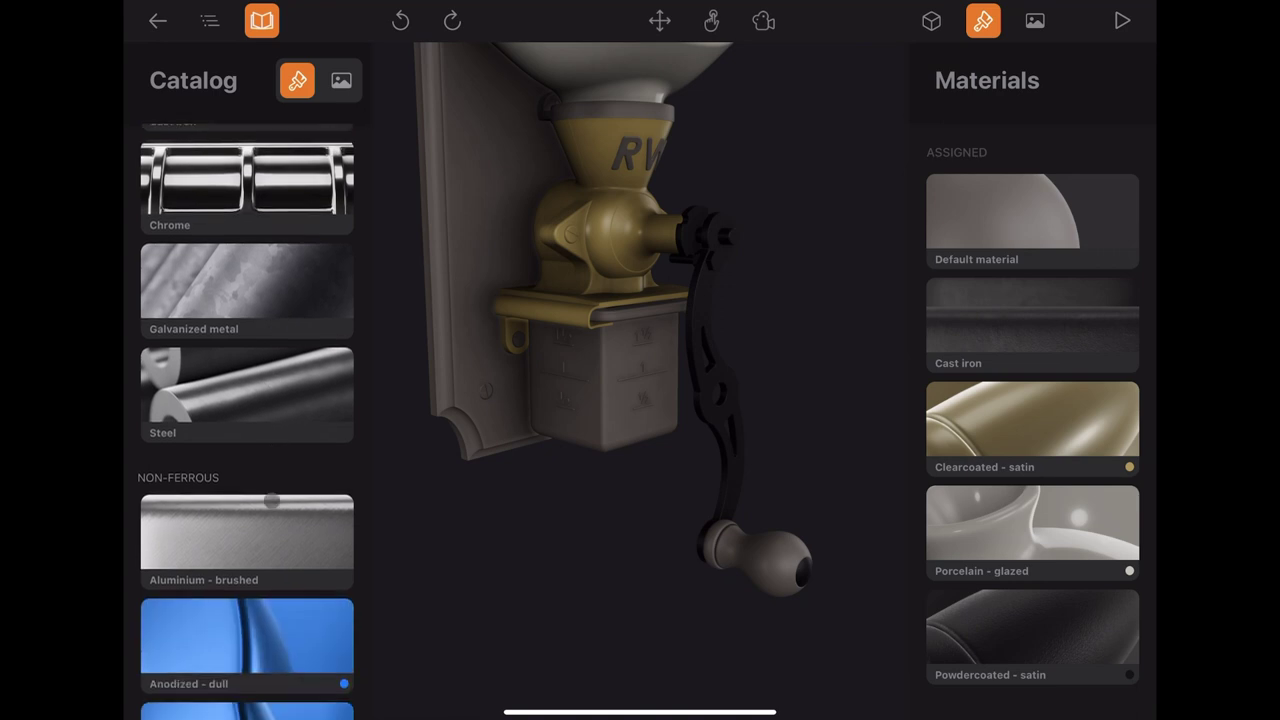
pyautogui.moveTo(255, 400); pyautogui.dragTo(842, 600)
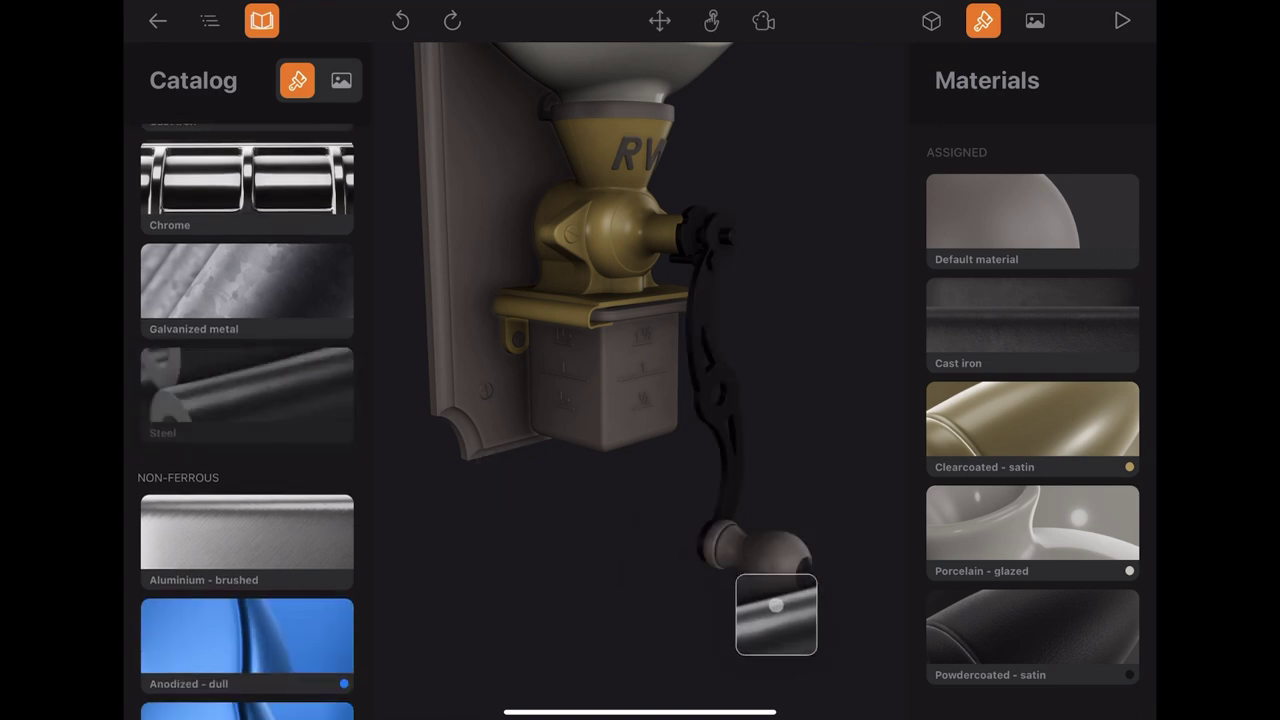
pyautogui.moveTo(842, 600); pyautogui.dragTo(823, 594)
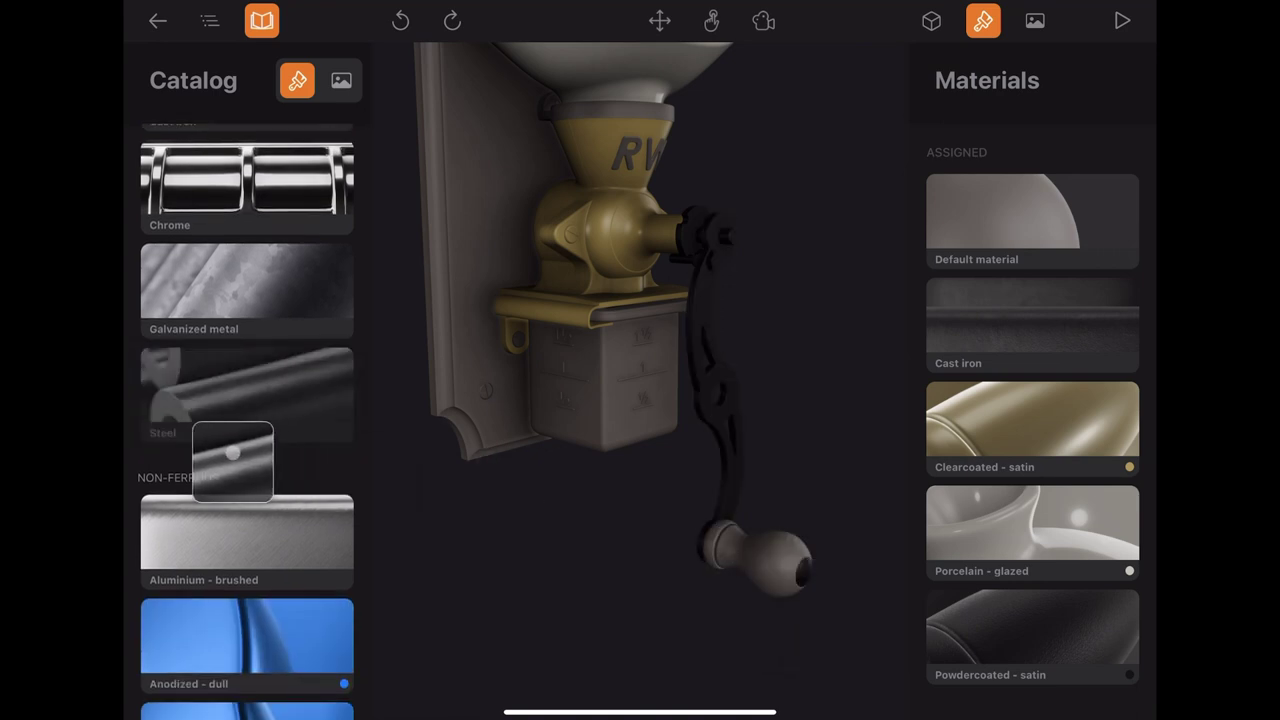
pyautogui.scroll(5, 230, 409)
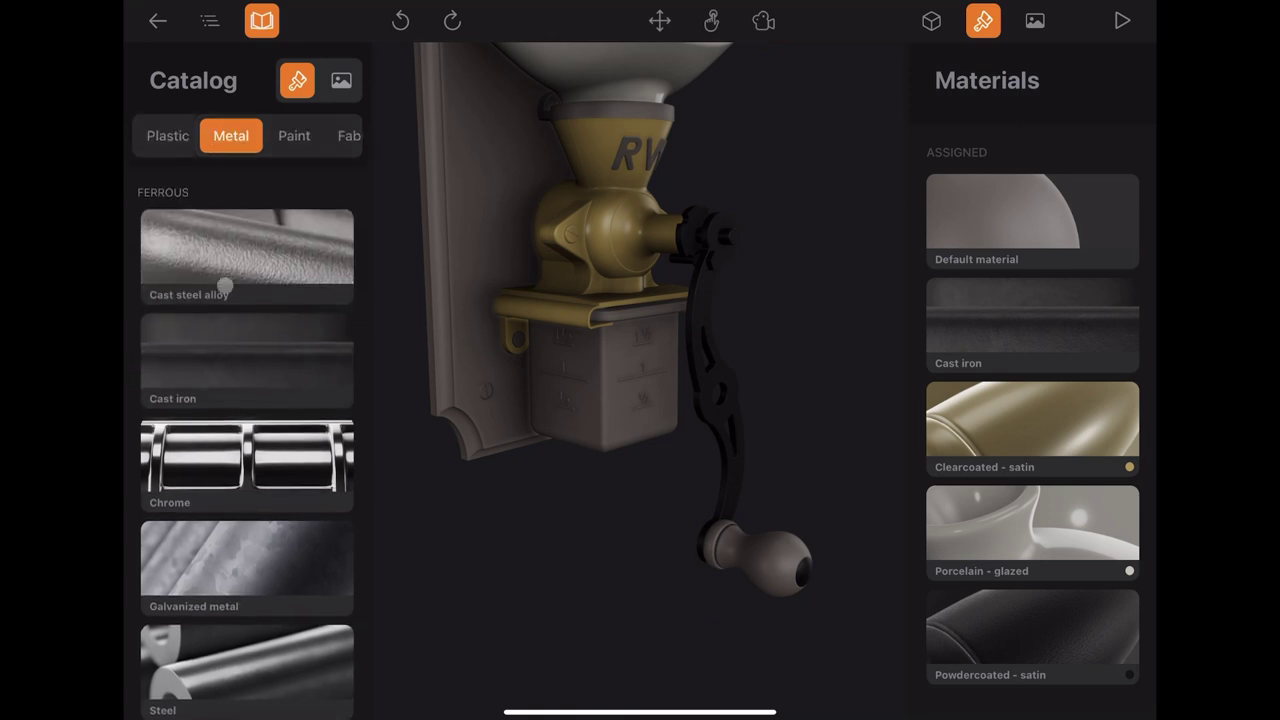
pyautogui.moveTo(229, 257); pyautogui.dragTo(838, 590)
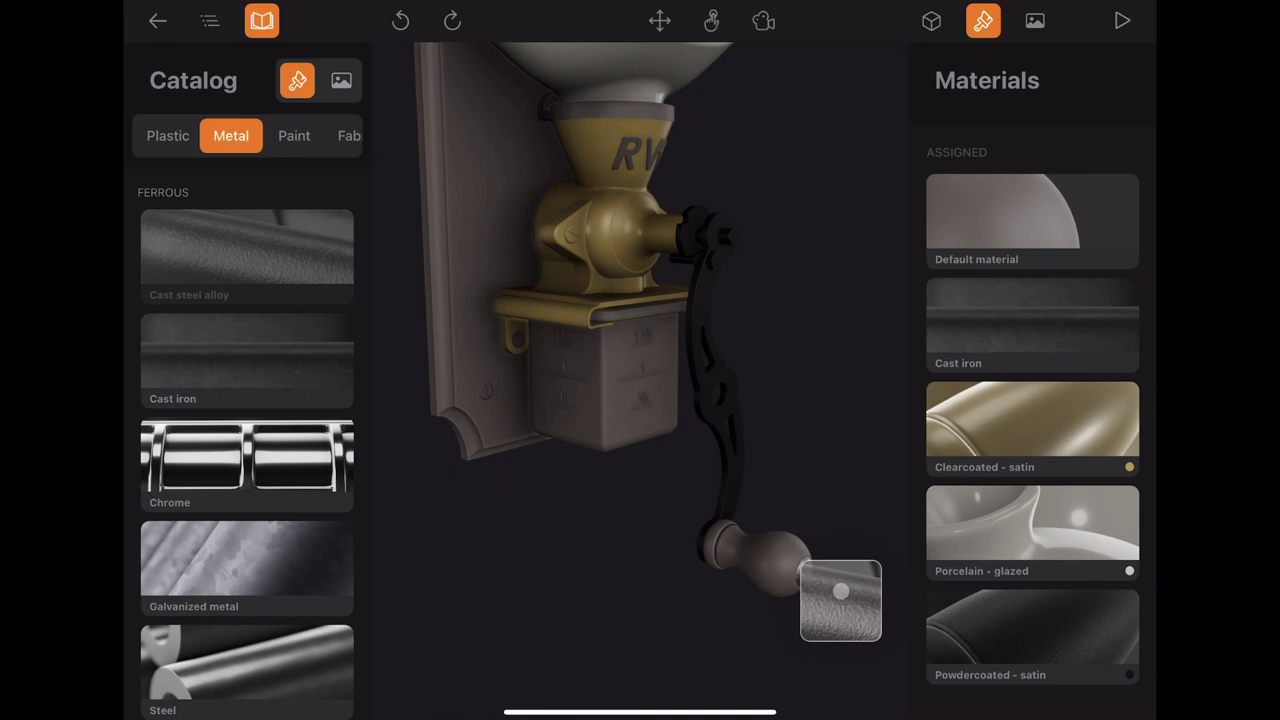
pyautogui.moveTo(840, 591); pyautogui.dragTo(774, 604)
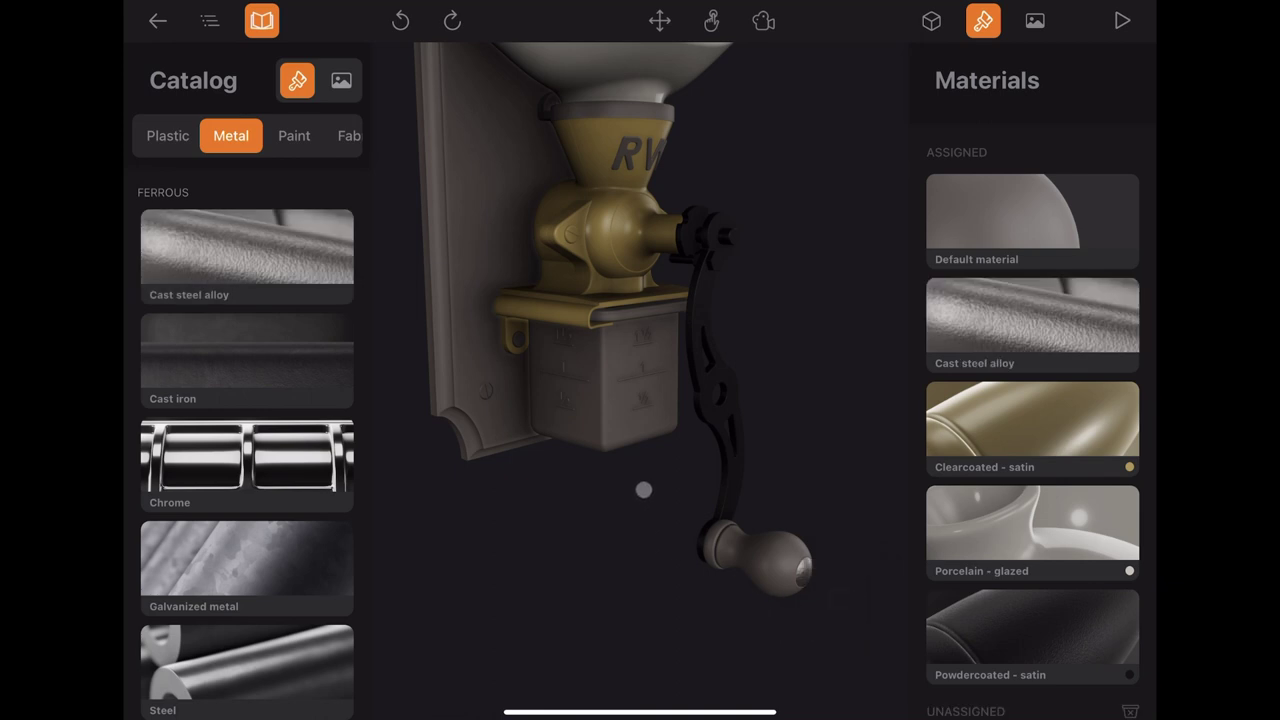
pyautogui.moveTo(643, 489); pyautogui.dragTo(650, 560)
pyautogui.scroll(-3, 1032, 430)
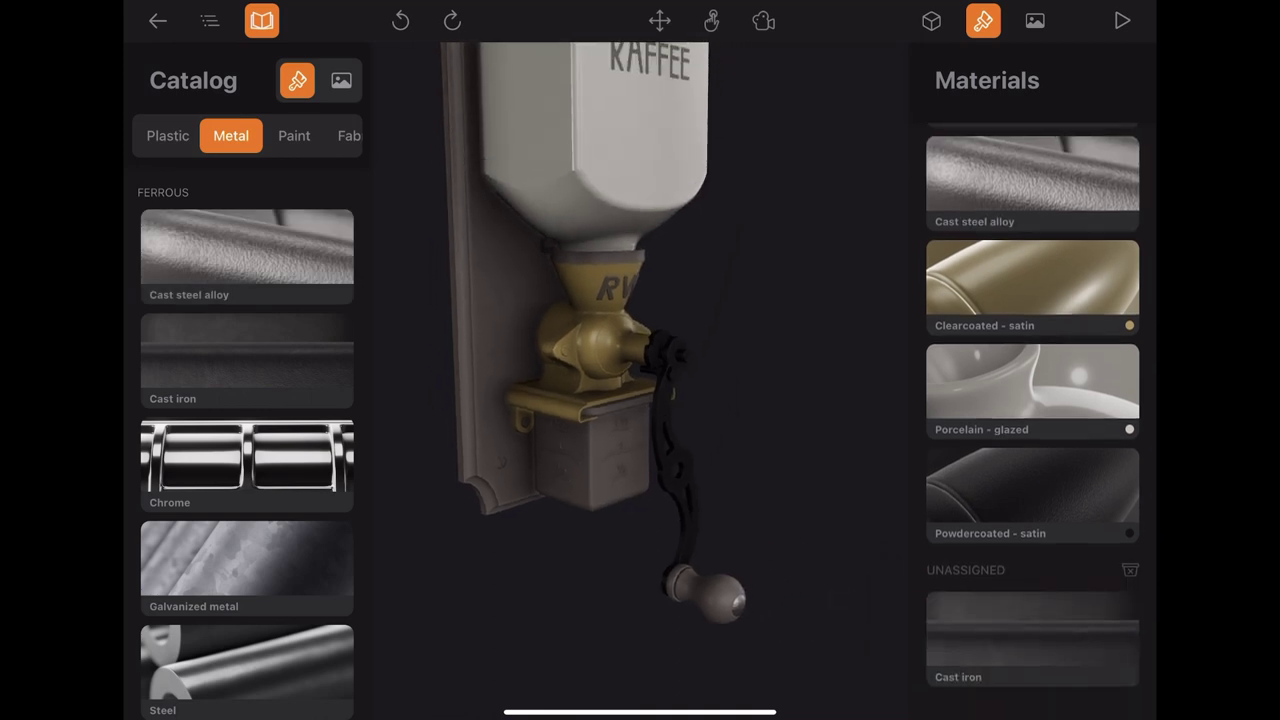
# - Zoom in on the tray and apply Cast steel alloy to the bolt in the mounting lug
pyautogui.scroll(3, 1032, 430)
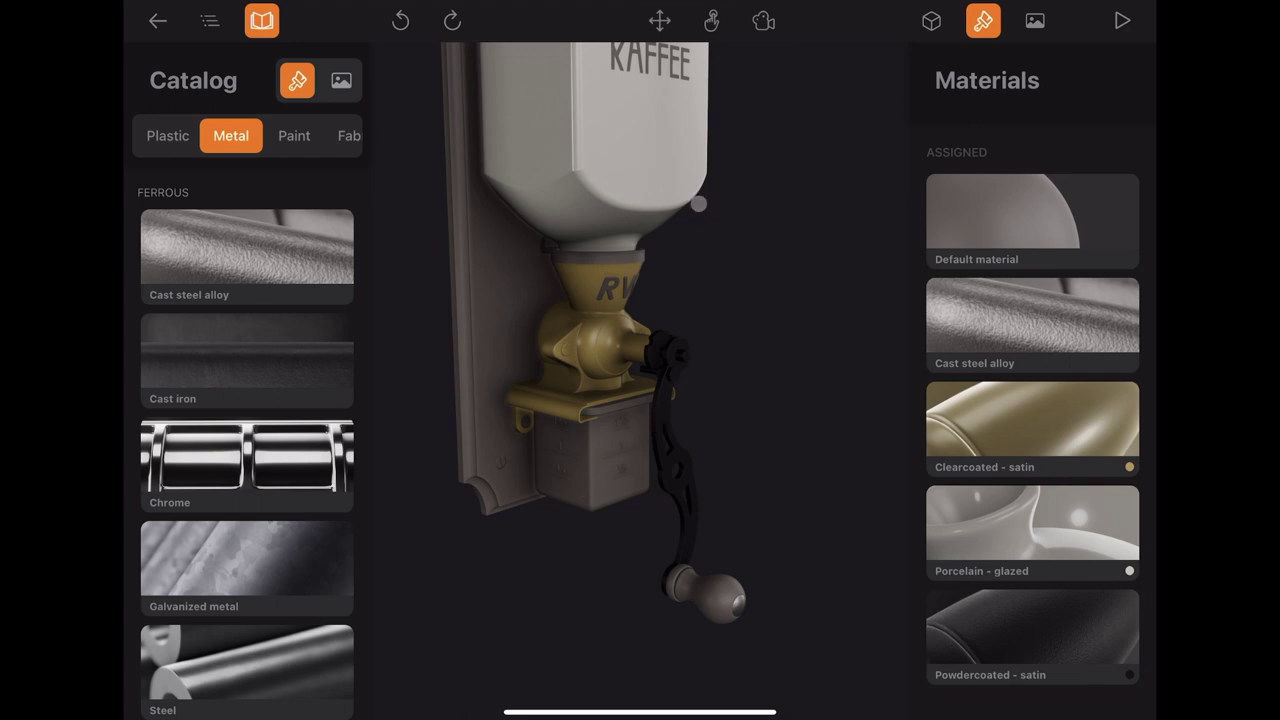
pyautogui.moveTo(720, 231); pyautogui.dragTo(720, 120)
pyautogui.scroll(3, 650, 250)
pyautogui.scroll(2, 700, 250)
pyautogui.scroll(2, 700, 250)
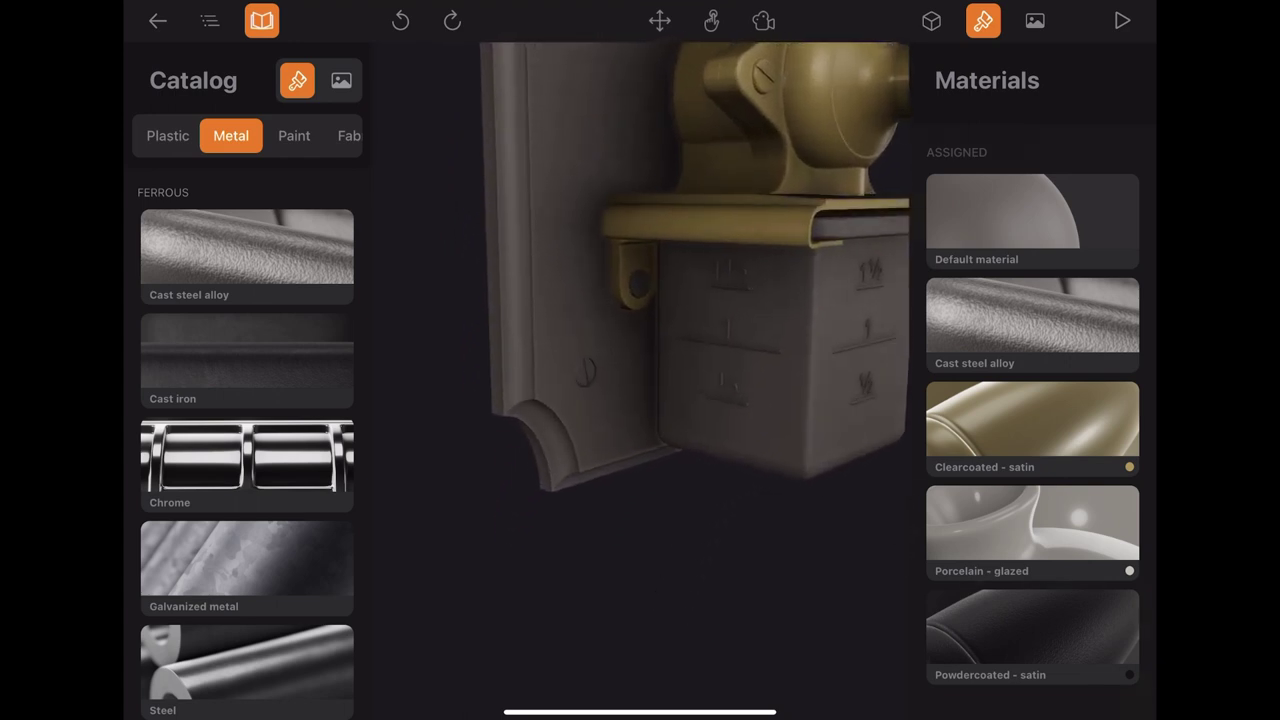
pyautogui.moveTo(1003, 290); pyautogui.dragTo(641, 320)
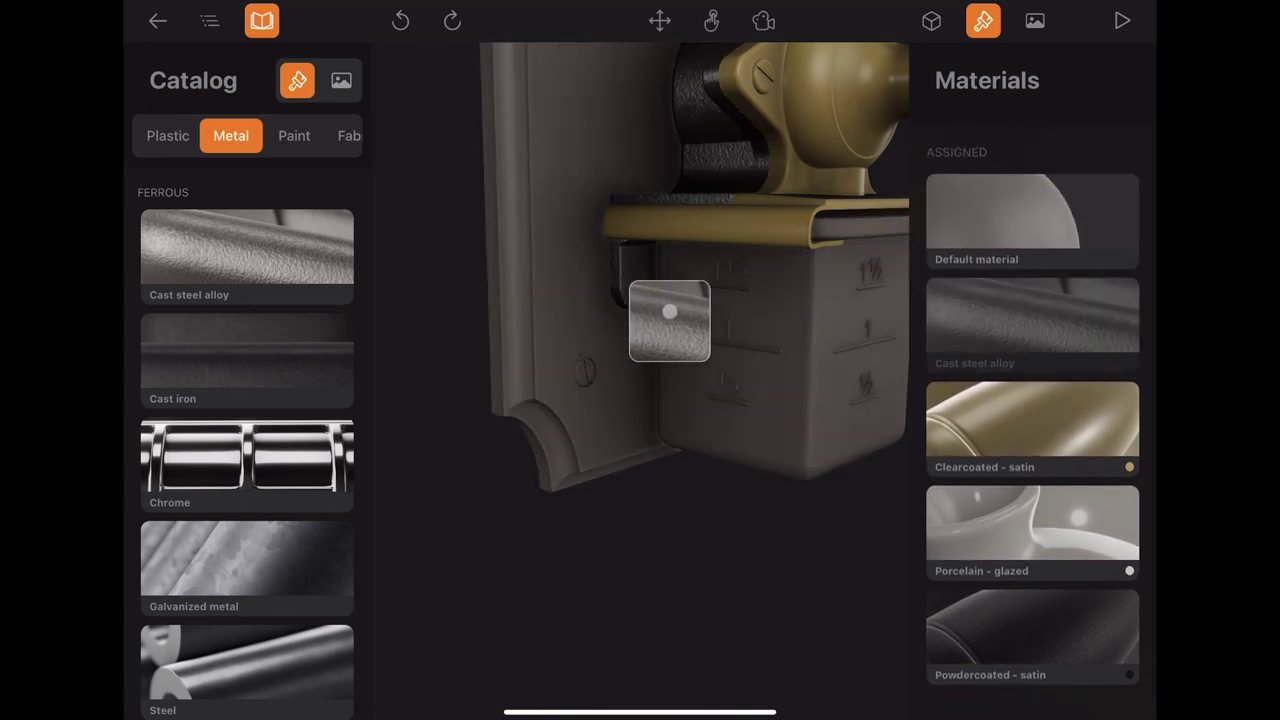
pyautogui.moveTo(641, 320); pyautogui.dragTo(676, 308)
pyautogui.moveTo(1032, 315); pyautogui.dragTo(638, 414)
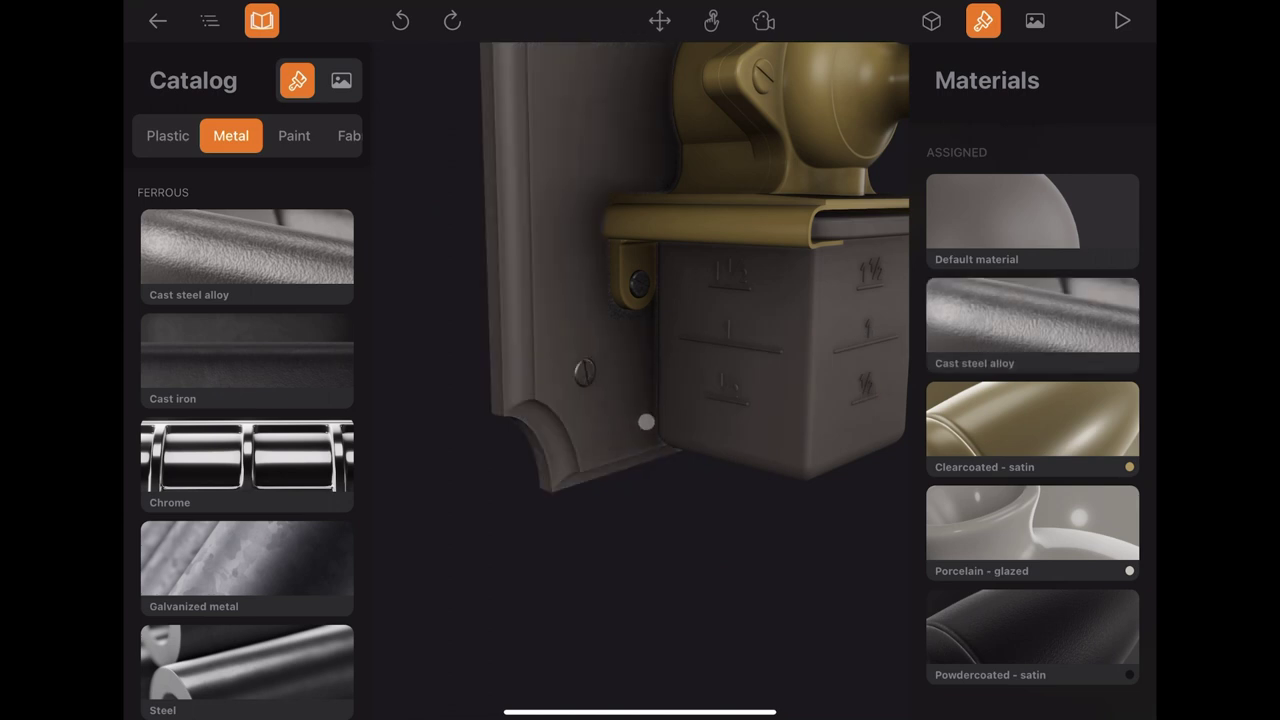
pyautogui.moveTo(646, 422); pyautogui.dragTo(600, 400)
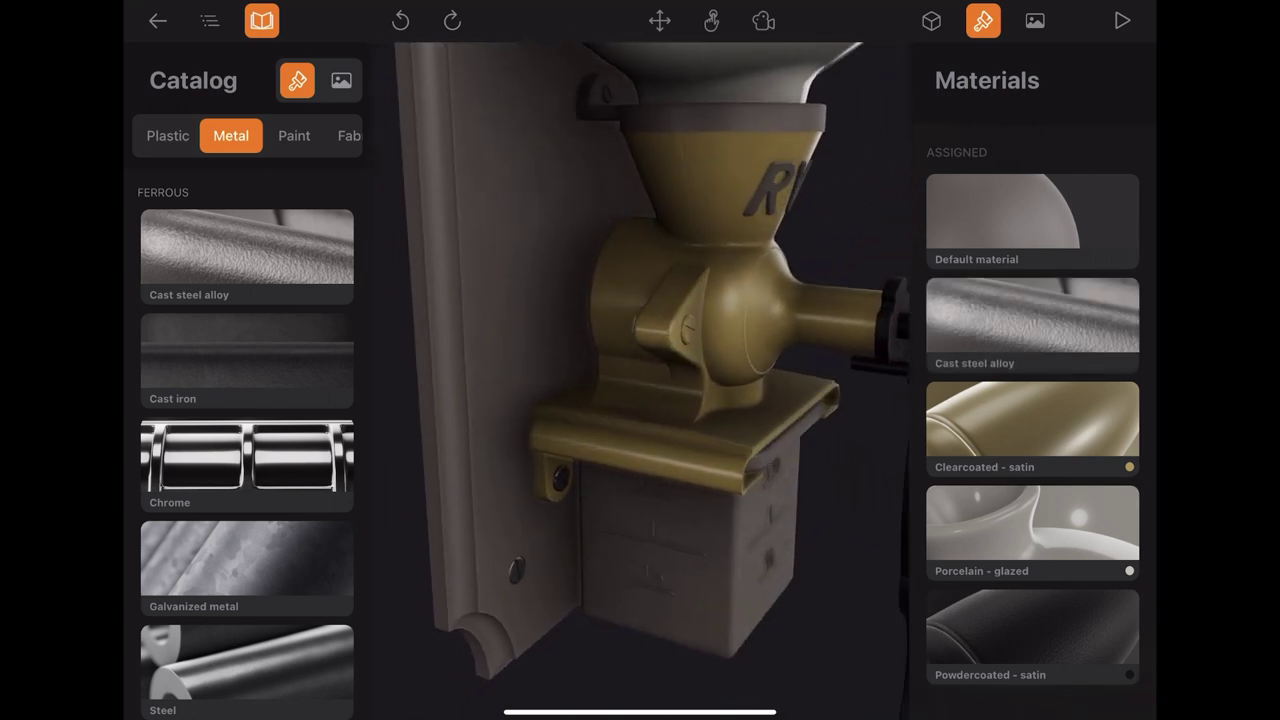
pyautogui.scroll(10, 645, 380)
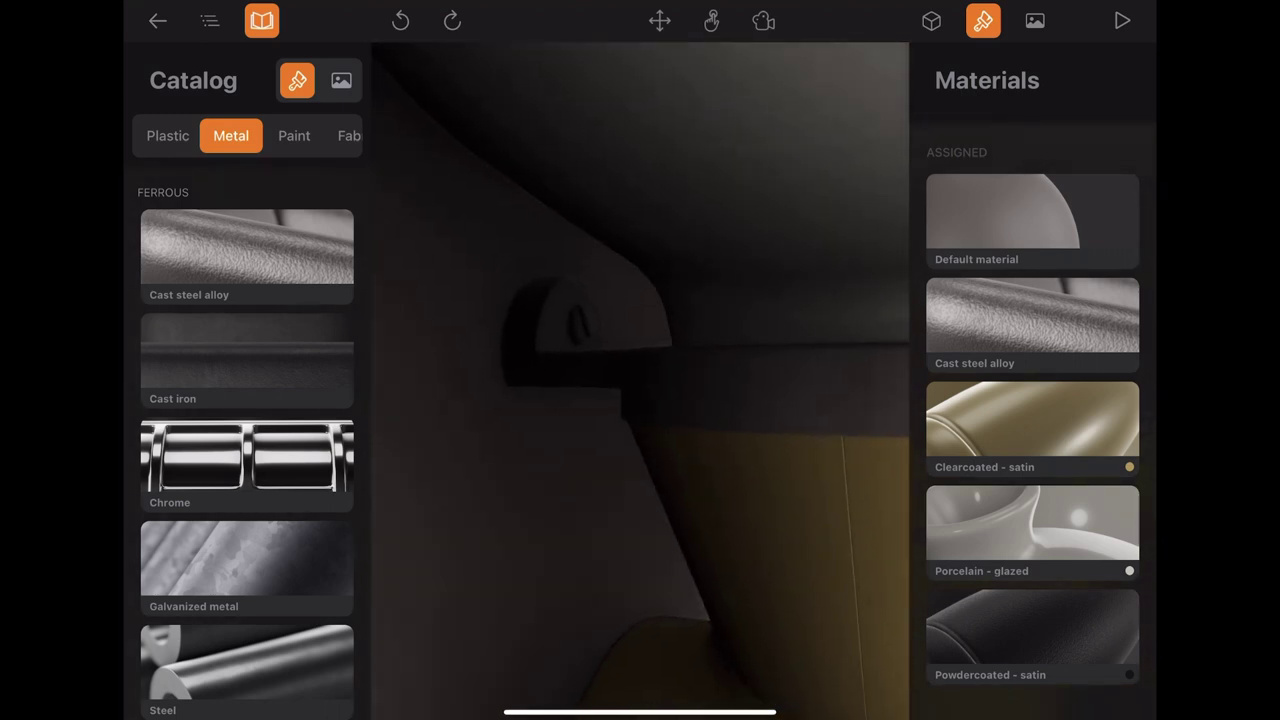
# - Make the lid knob gold with Clearcoated - satin
pyautogui.moveTo(1032, 315); pyautogui.dragTo(621, 354)
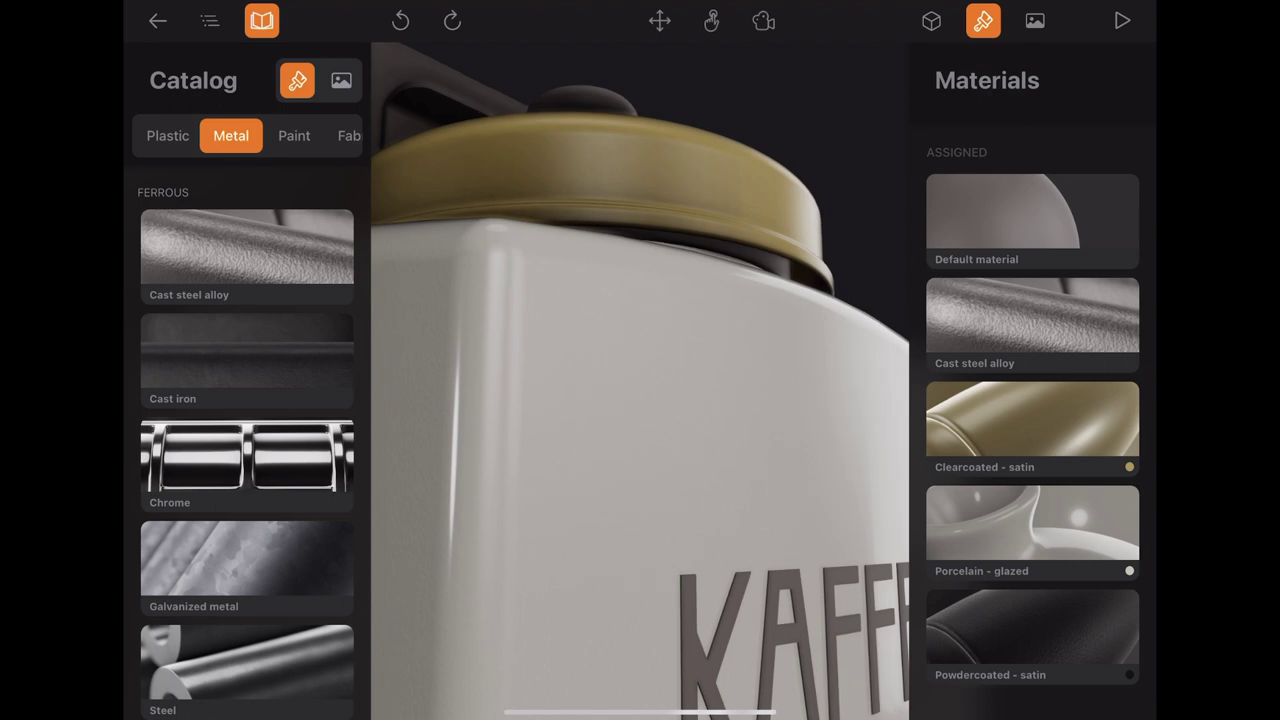
pyautogui.moveTo(1032, 315); pyautogui.dragTo(800, 286)
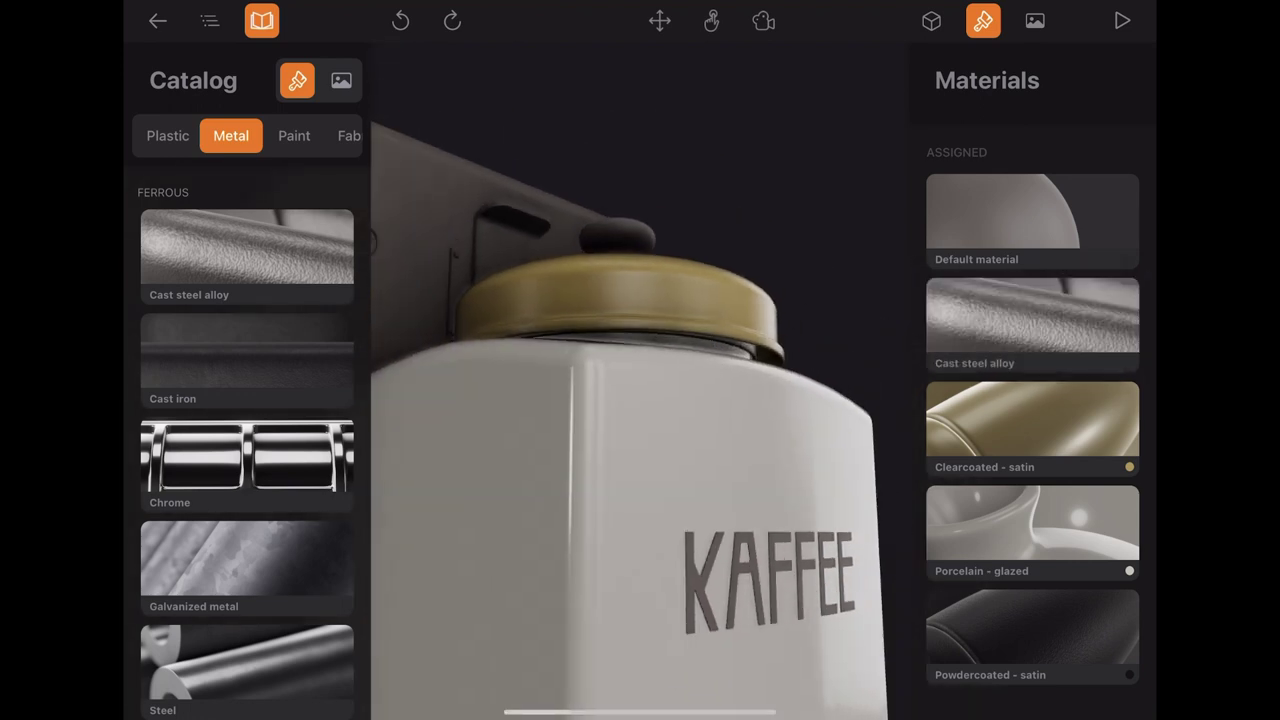
pyautogui.moveTo(1032, 425); pyautogui.dragTo(620, 278)
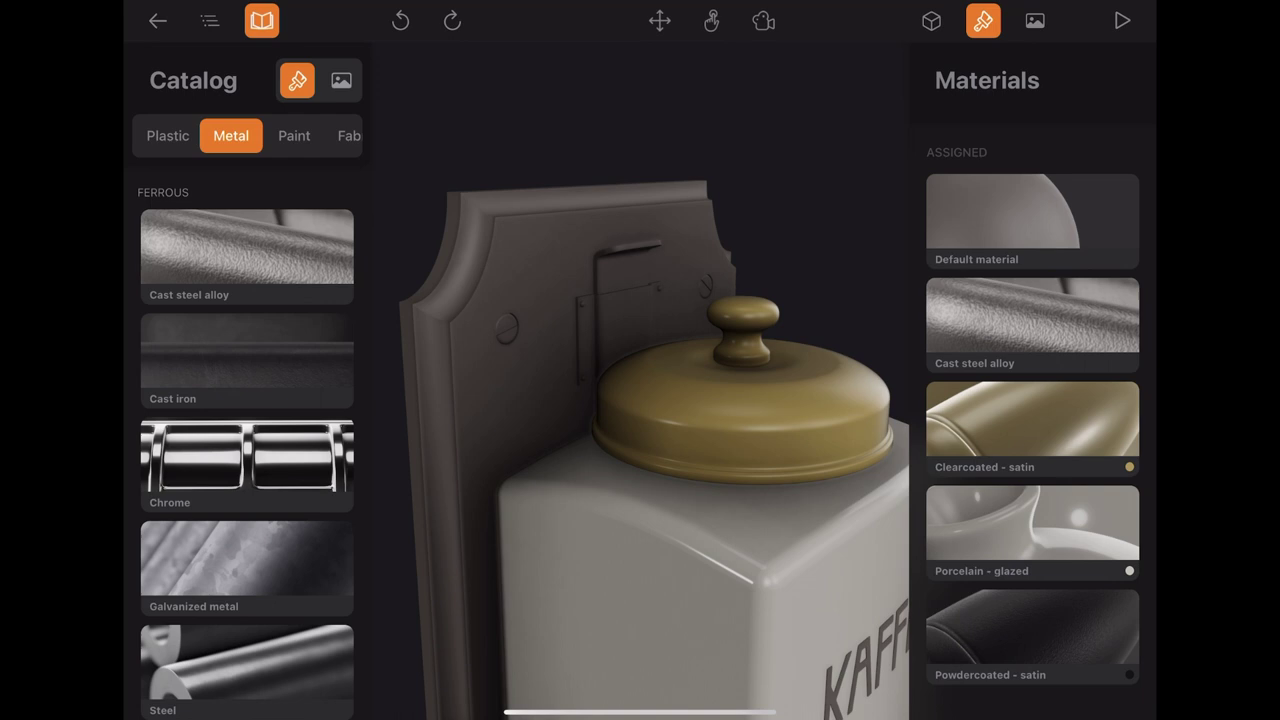
# - Apply Cast steel alloy to the wall bracket parts and mounting plate
pyautogui.moveTo(1032, 323); pyautogui.dragTo(640, 345)
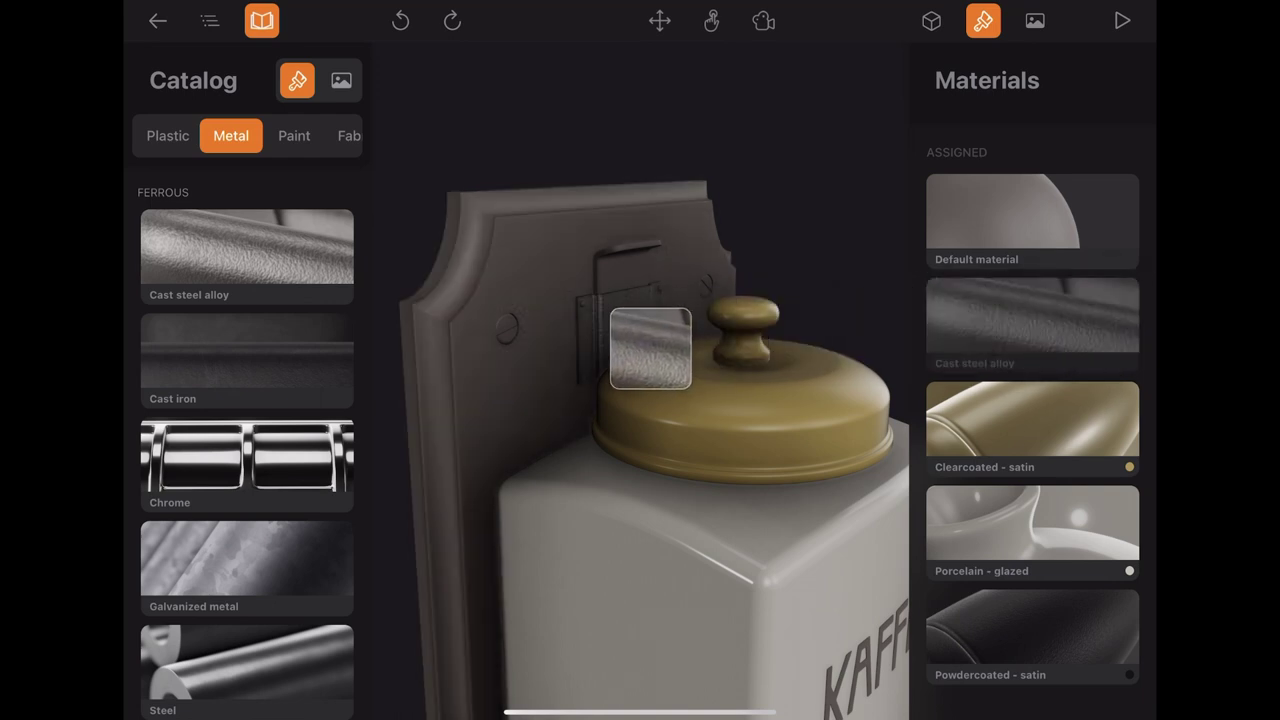
pyautogui.moveTo(1032, 323); pyautogui.dragTo(630, 290)
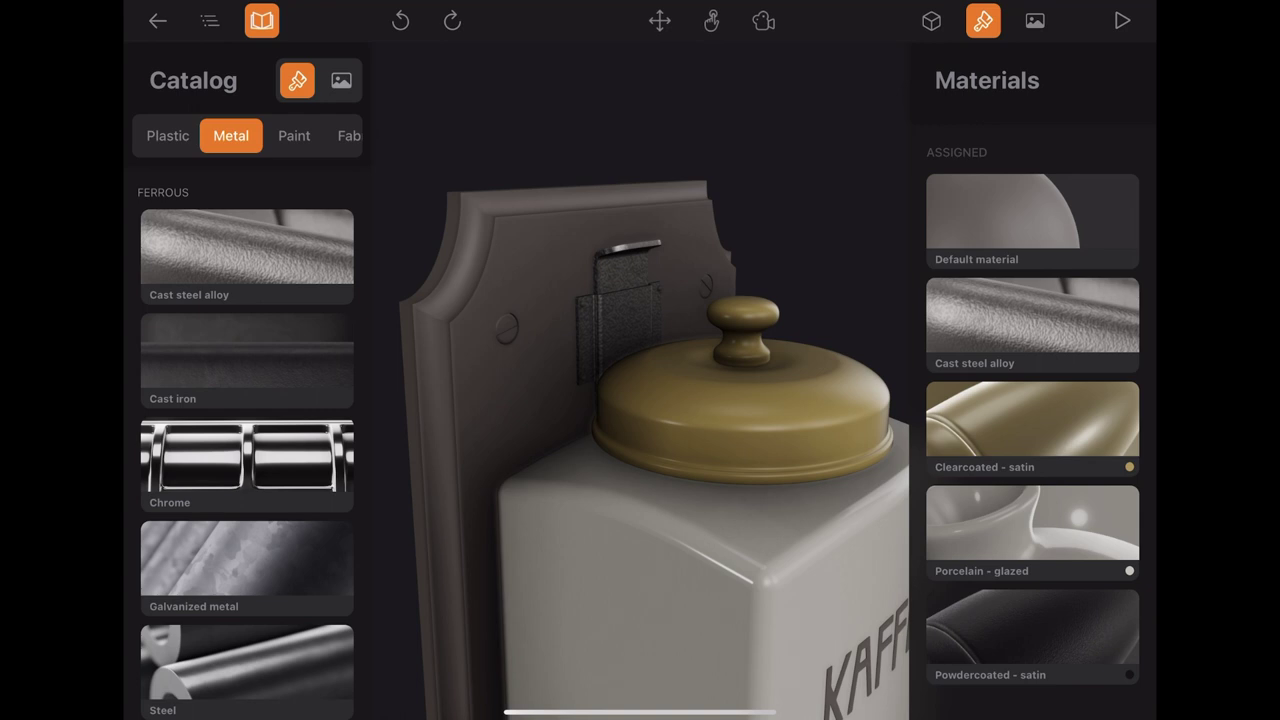
pyautogui.moveTo(1032, 323); pyautogui.dragTo(520, 345)
pyautogui.moveTo(1032, 323); pyautogui.dragTo(737, 316)
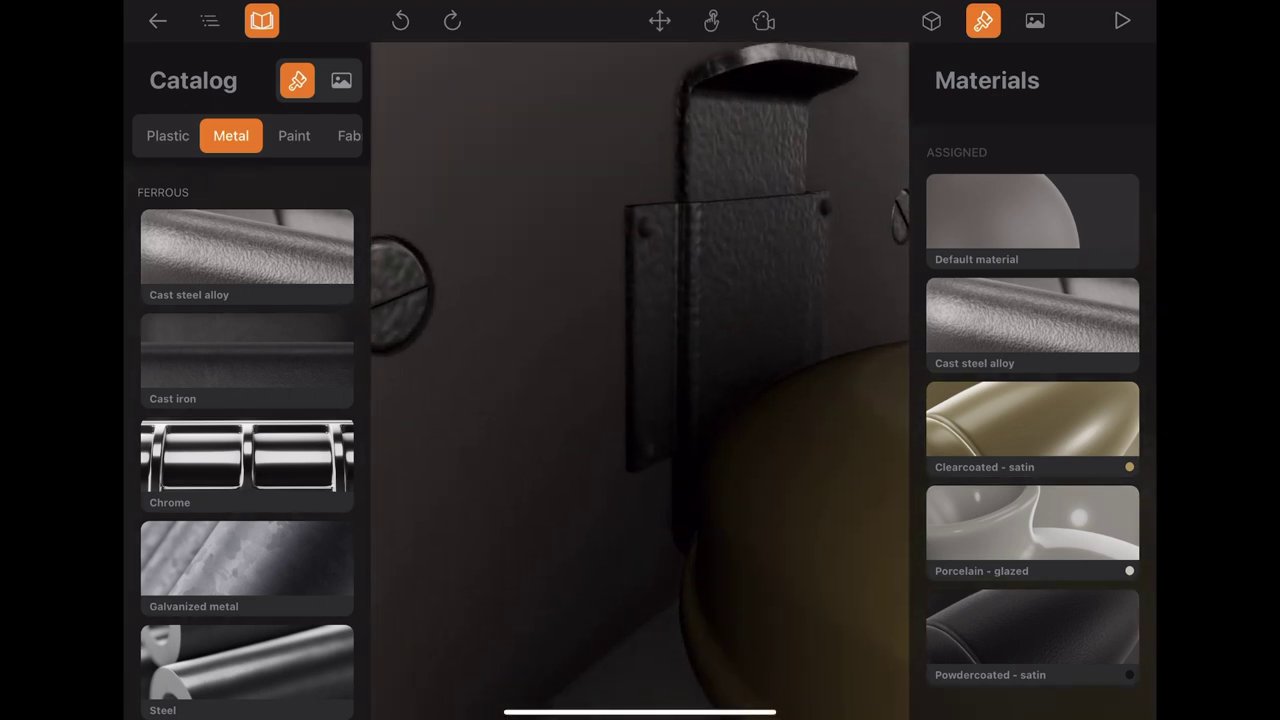
pyautogui.moveTo(1032, 637)
pyautogui.mouseDown()
pyautogui.moveTo(679, 264)
pyautogui.moveTo(707, 261)
pyautogui.moveTo(748, 289)
pyautogui.mouseUp()
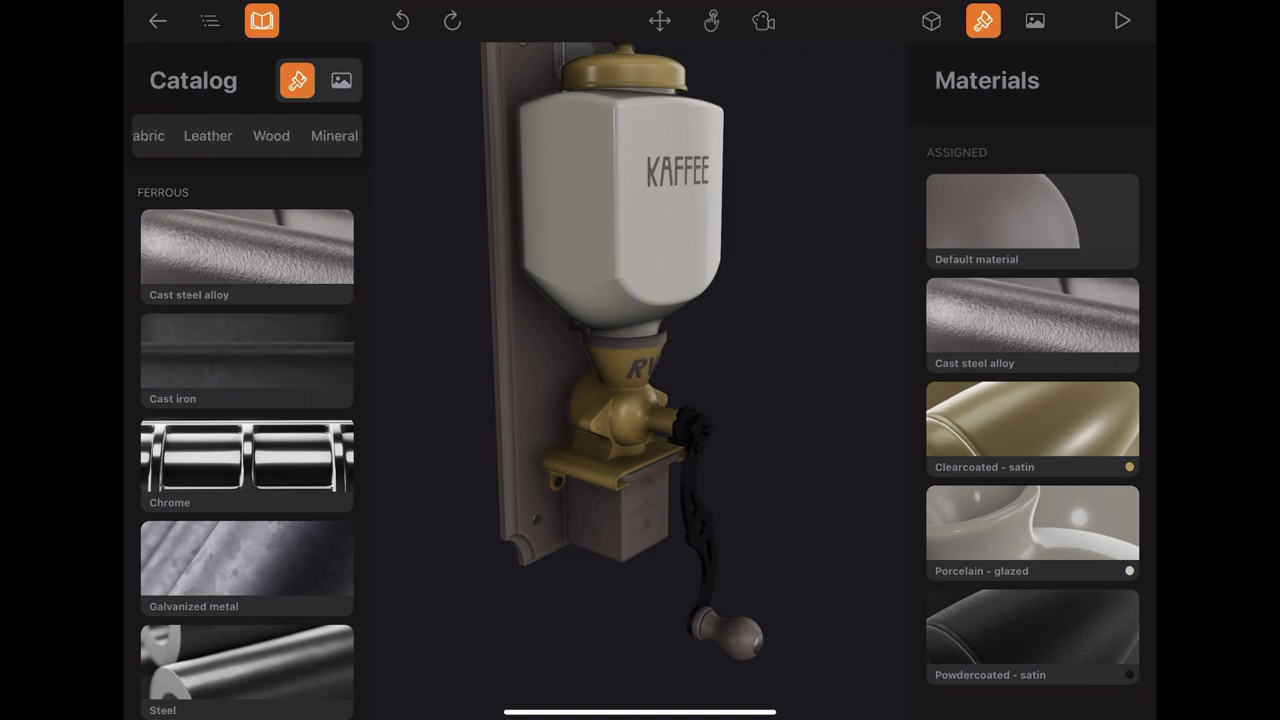
# - Apply polished Gold from the Precious metals to the hopper's collar ring and the grinder body
pyautogui.scroll(-10, 247, 420)
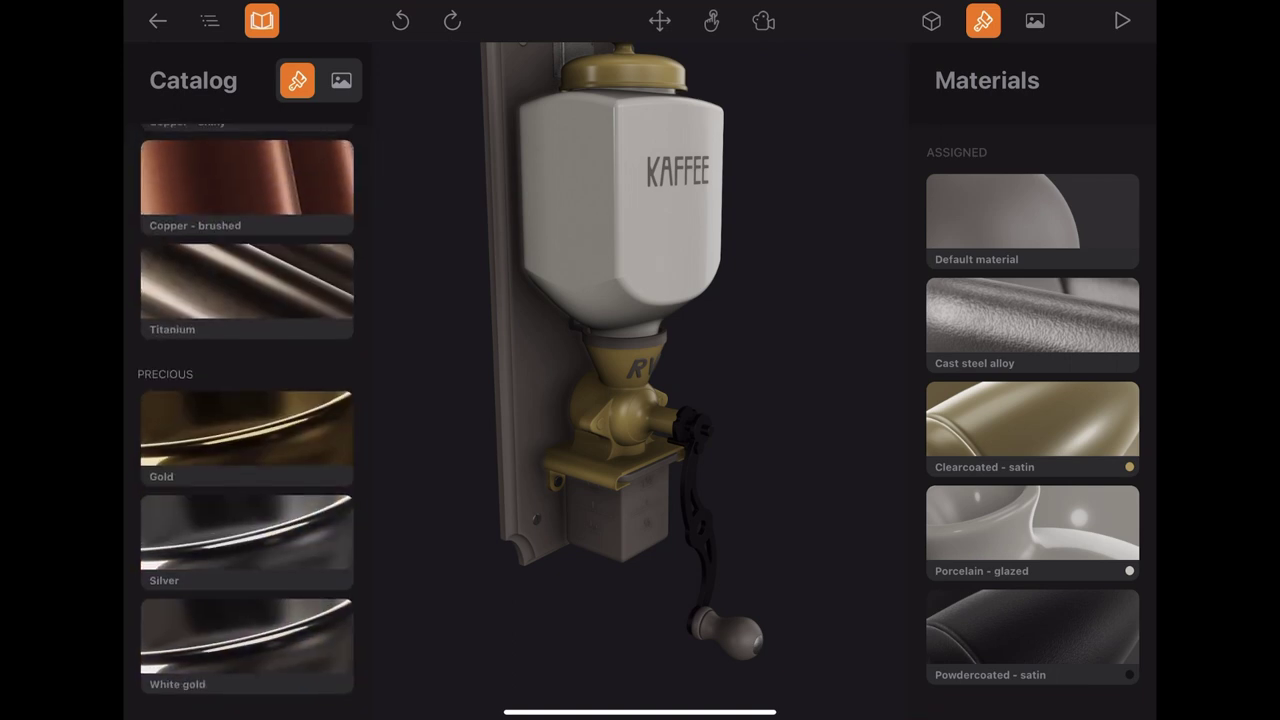
pyautogui.moveTo(247, 430); pyautogui.dragTo(674, 368)
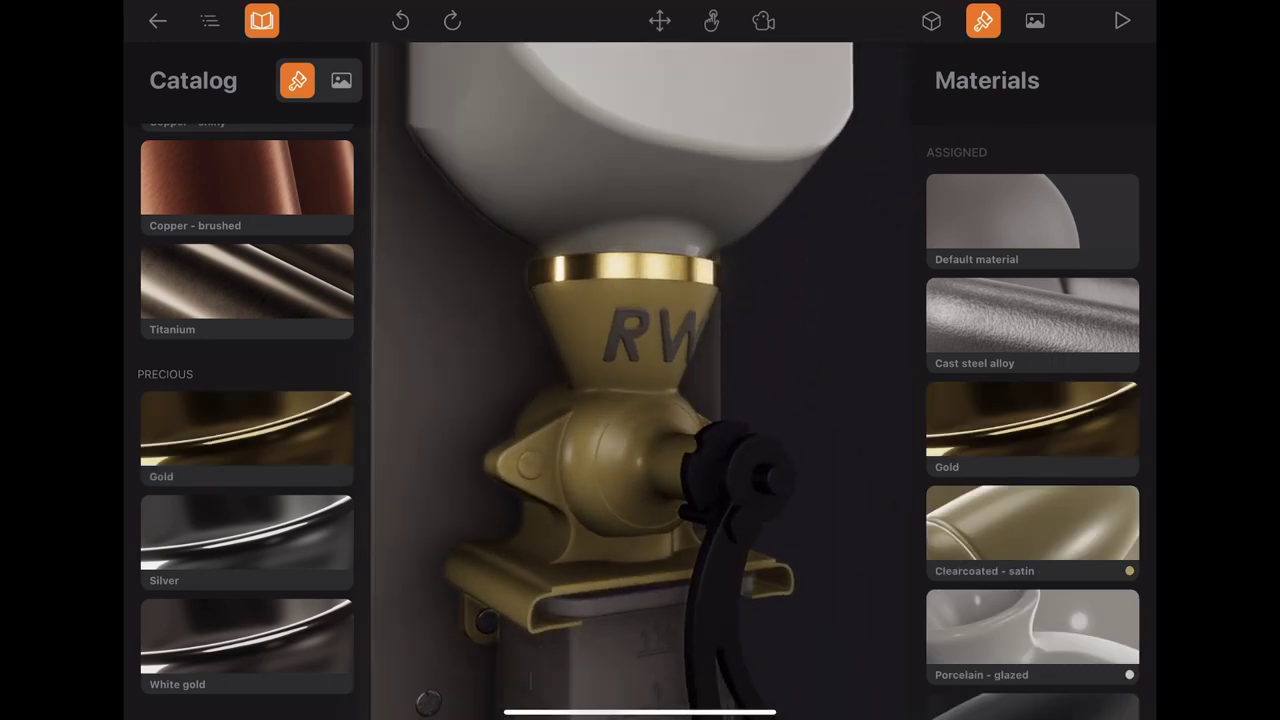
pyautogui.moveTo(1032, 420); pyautogui.dragTo(700, 366)
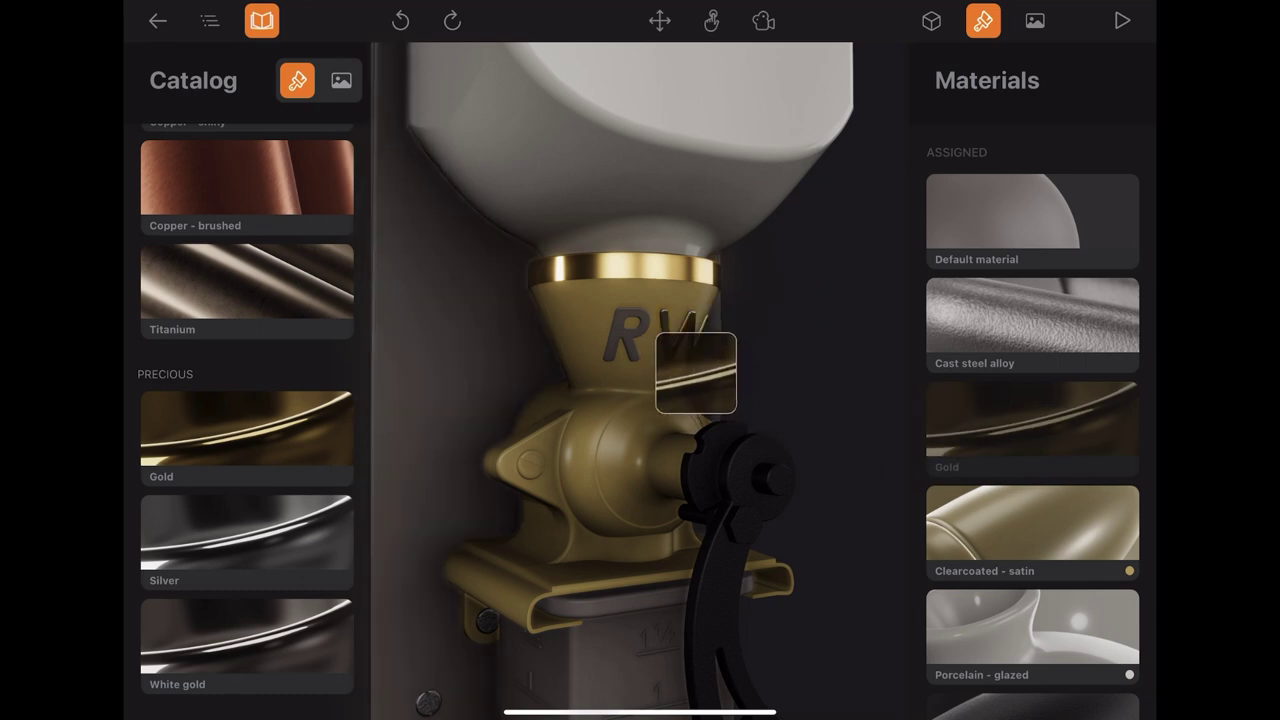
pyautogui.moveTo(1032, 420); pyautogui.dragTo(645, 365)
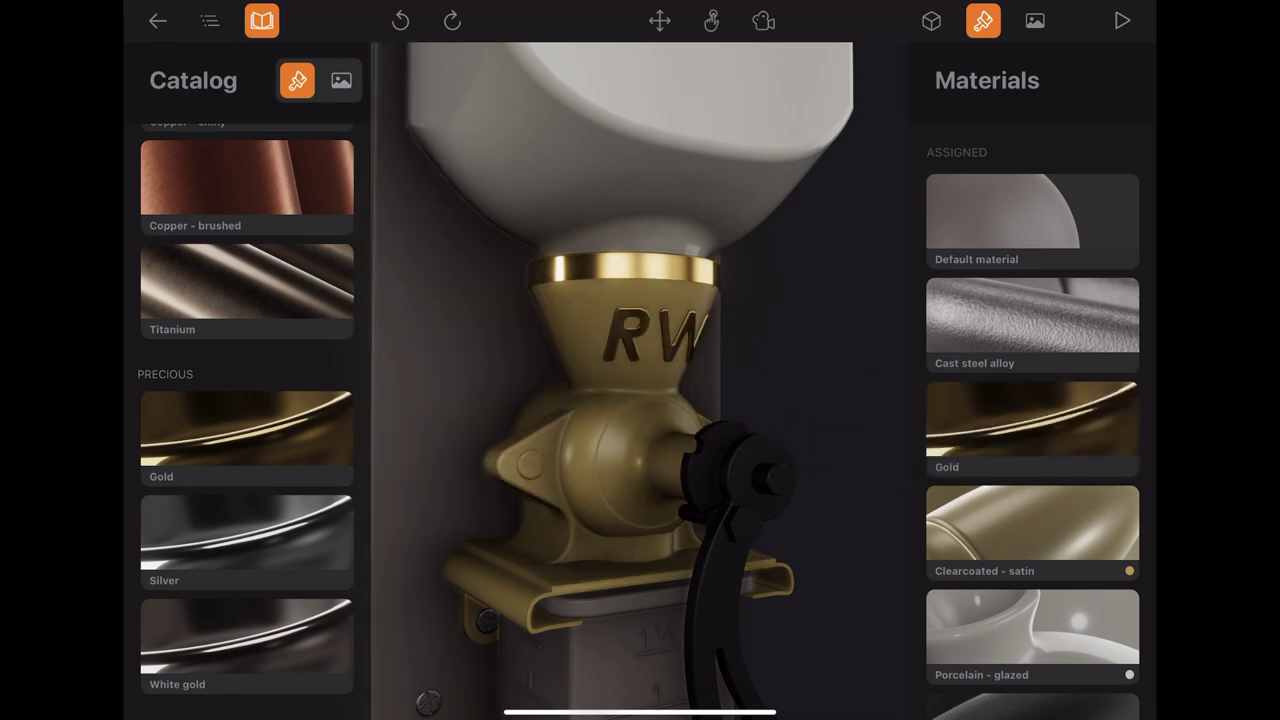
pyautogui.click(341, 80)
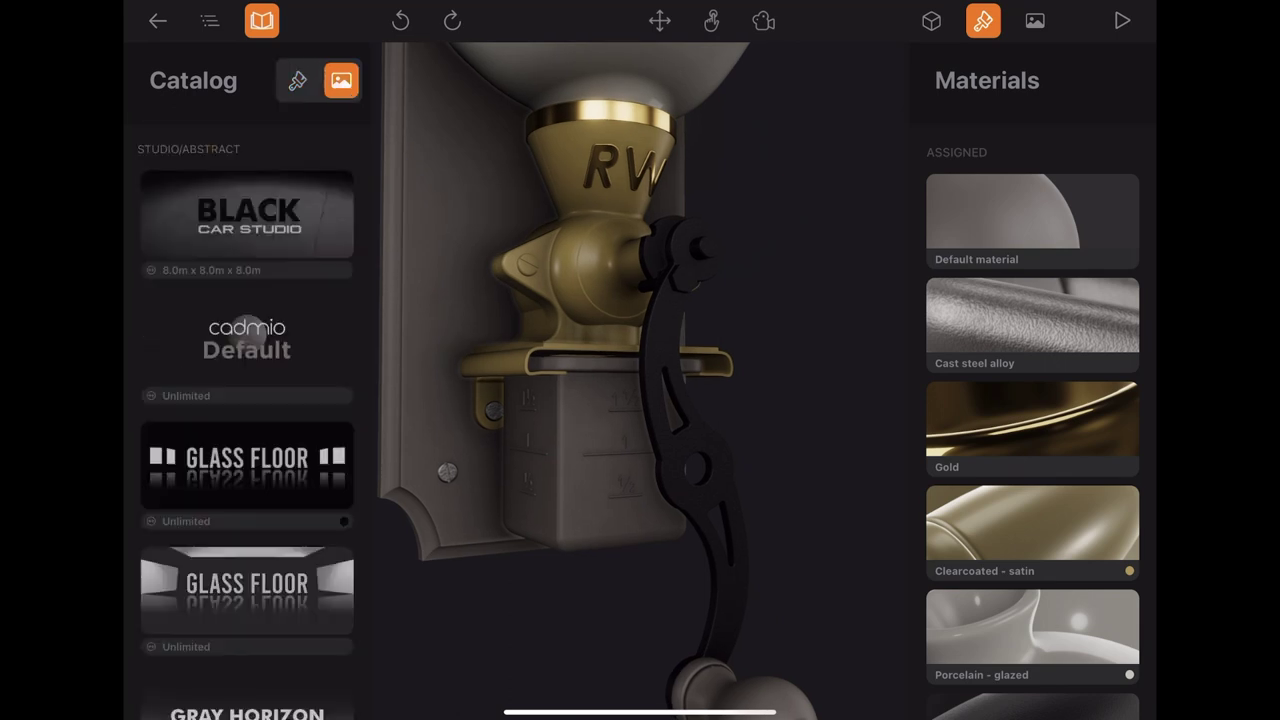
# - Give the grinder's lower box the Mineral material Glass frosted - light
pyautogui.click(297, 80)
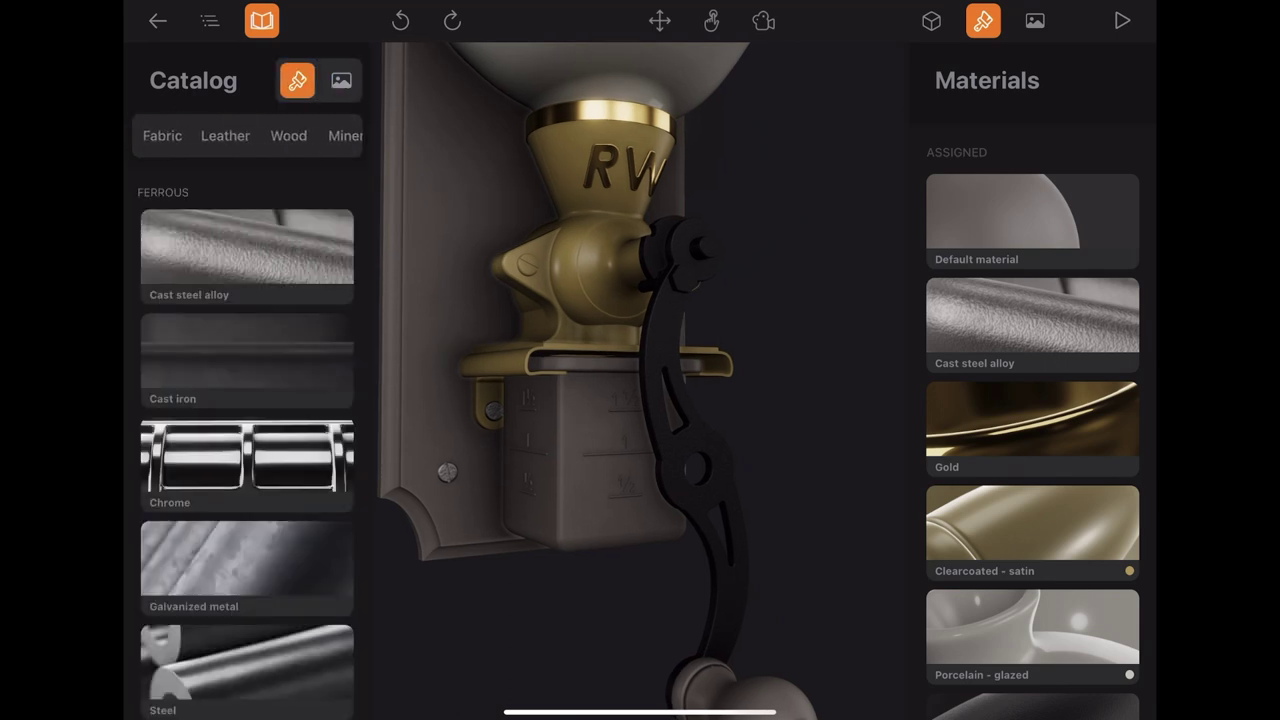
pyautogui.click(280, 135)
pyautogui.scroll(-10, 247, 420)
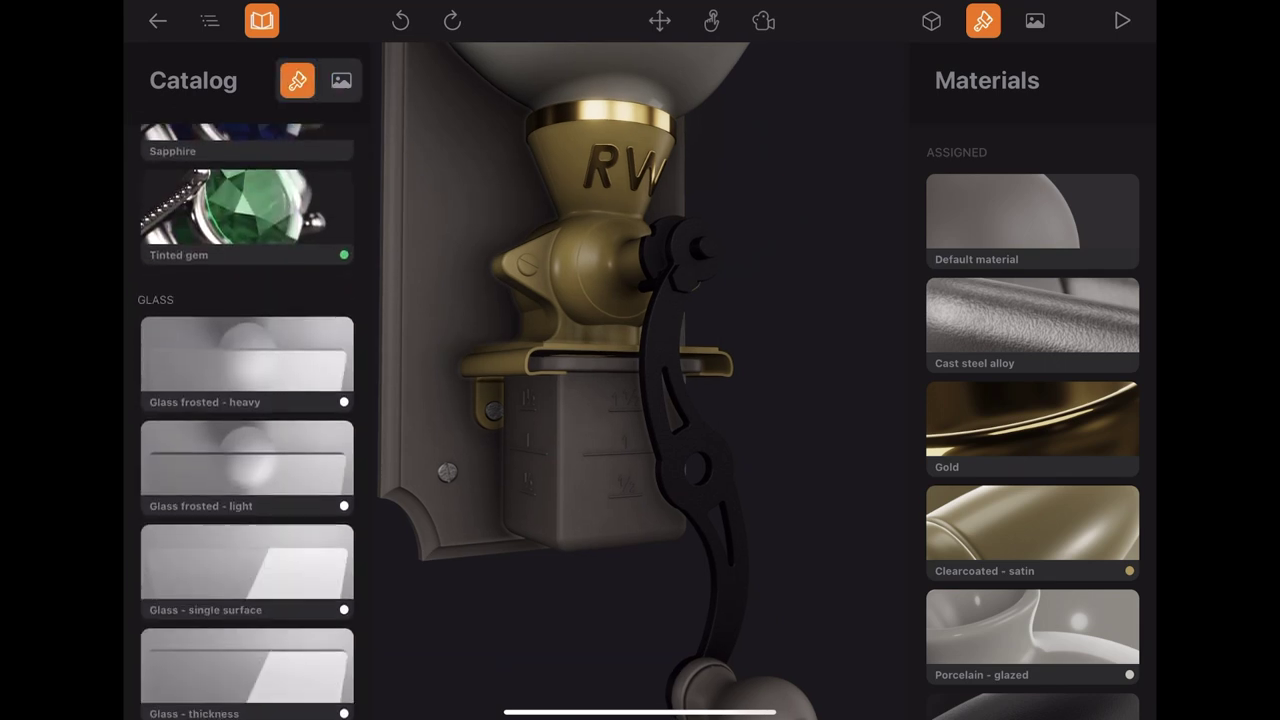
pyautogui.moveTo(247, 330); pyautogui.dragTo(597, 493)
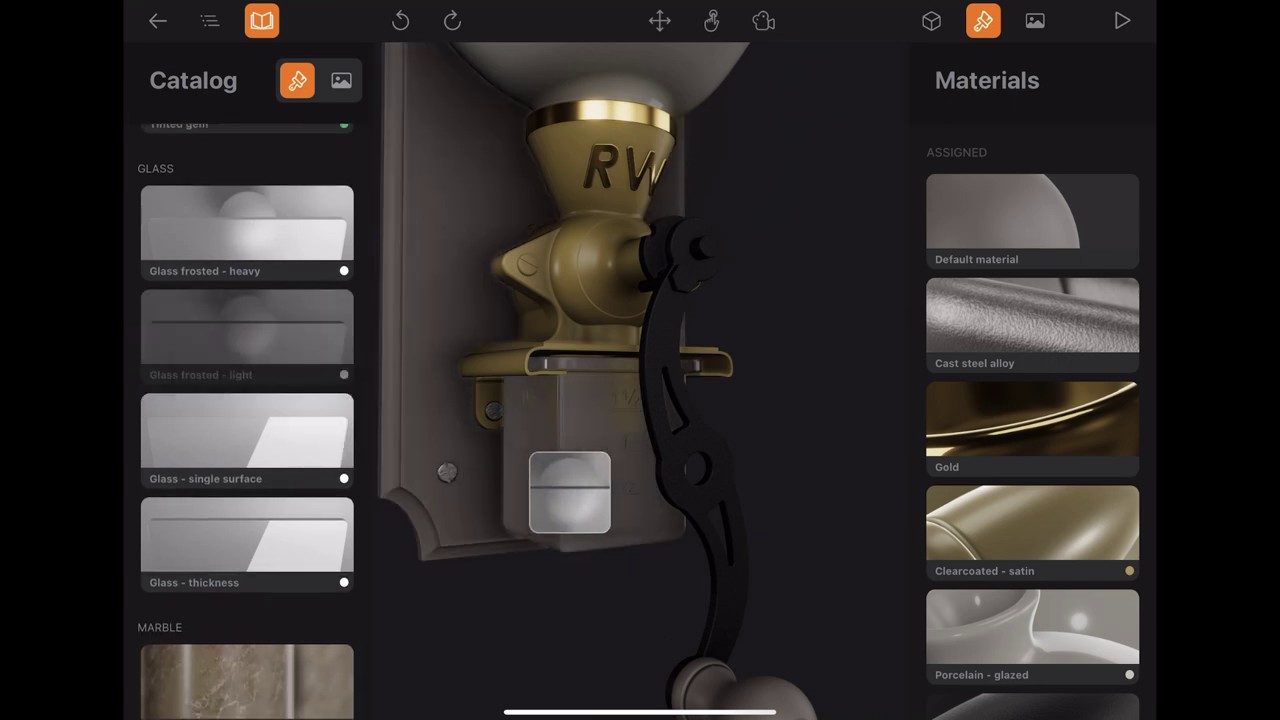
pyautogui.moveTo(640, 450); pyautogui.dragTo(600, 420)
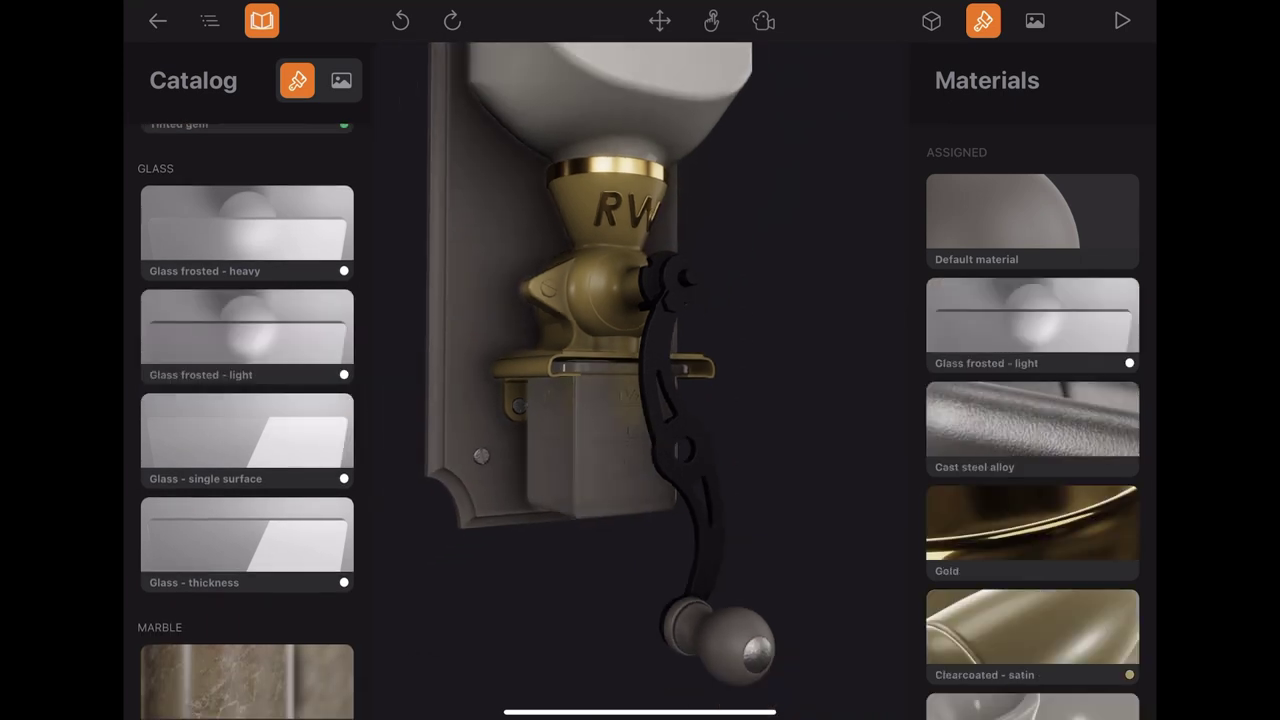
pyautogui.scroll(10, 247, 420)
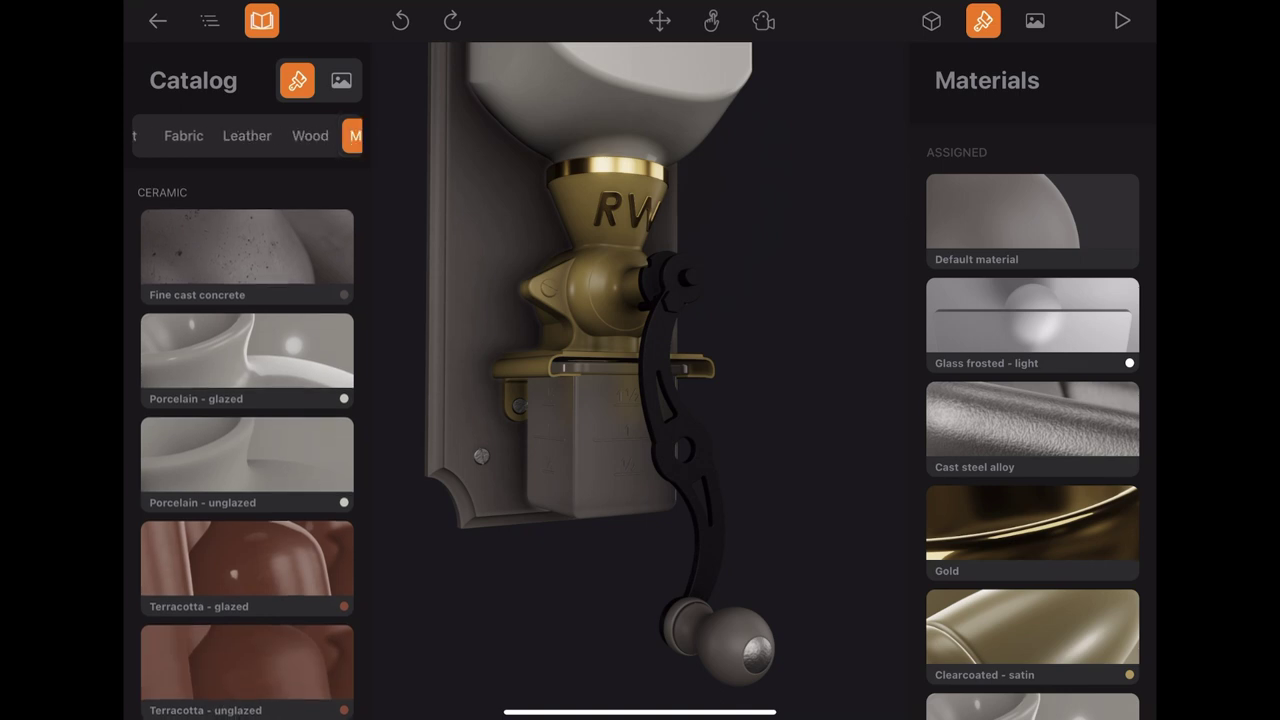
# - Apply Walnut veneer from the Wood catalog to the backboard and crank handle knob
pyautogui.click(212, 135)
pyautogui.scroll(-5, 247, 420)
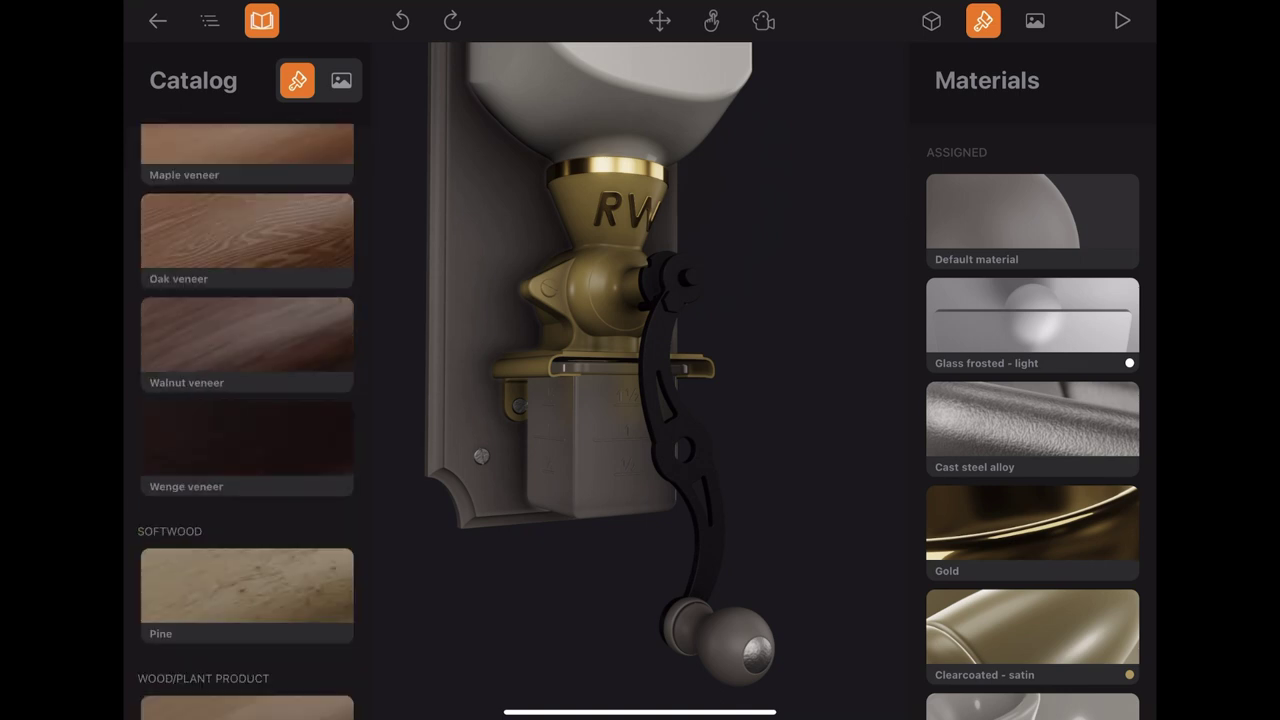
pyautogui.moveTo(247, 275); pyautogui.dragTo(473, 346)
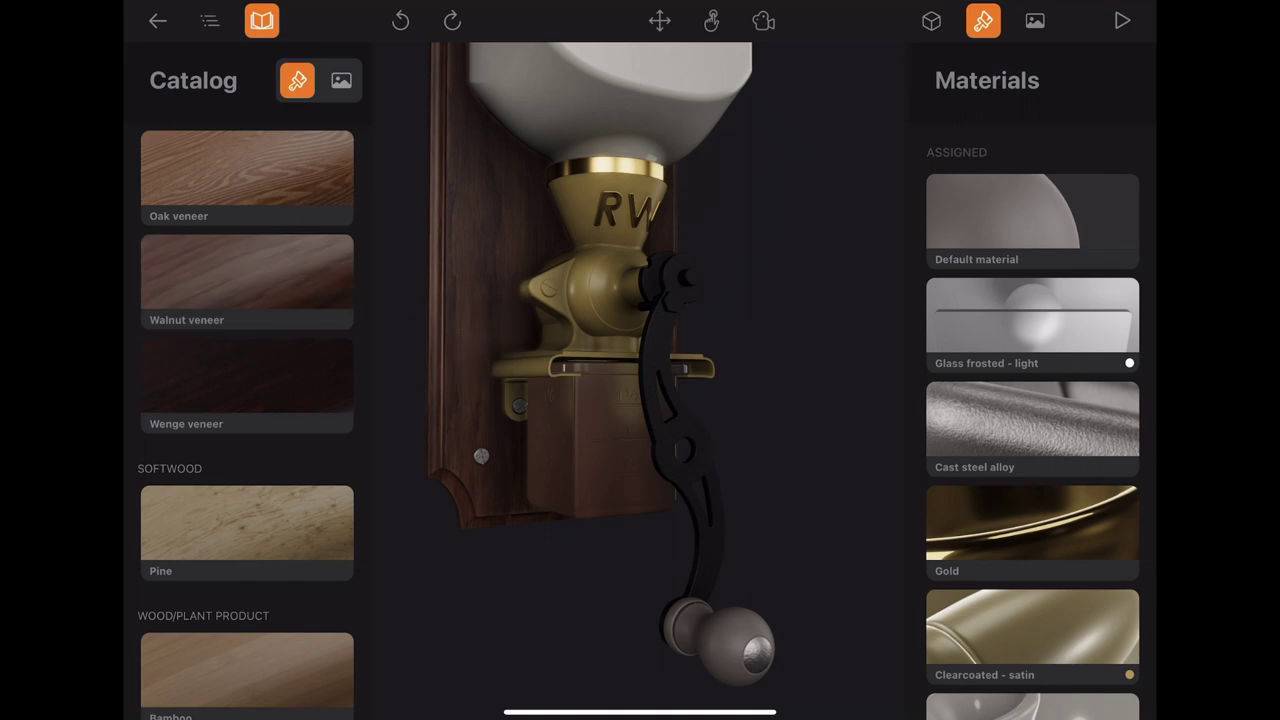
pyautogui.moveTo(247, 275)
pyautogui.mouseDown()
pyautogui.moveTo(706, 682)
pyautogui.moveTo(727, 668)
pyautogui.mouseUp()
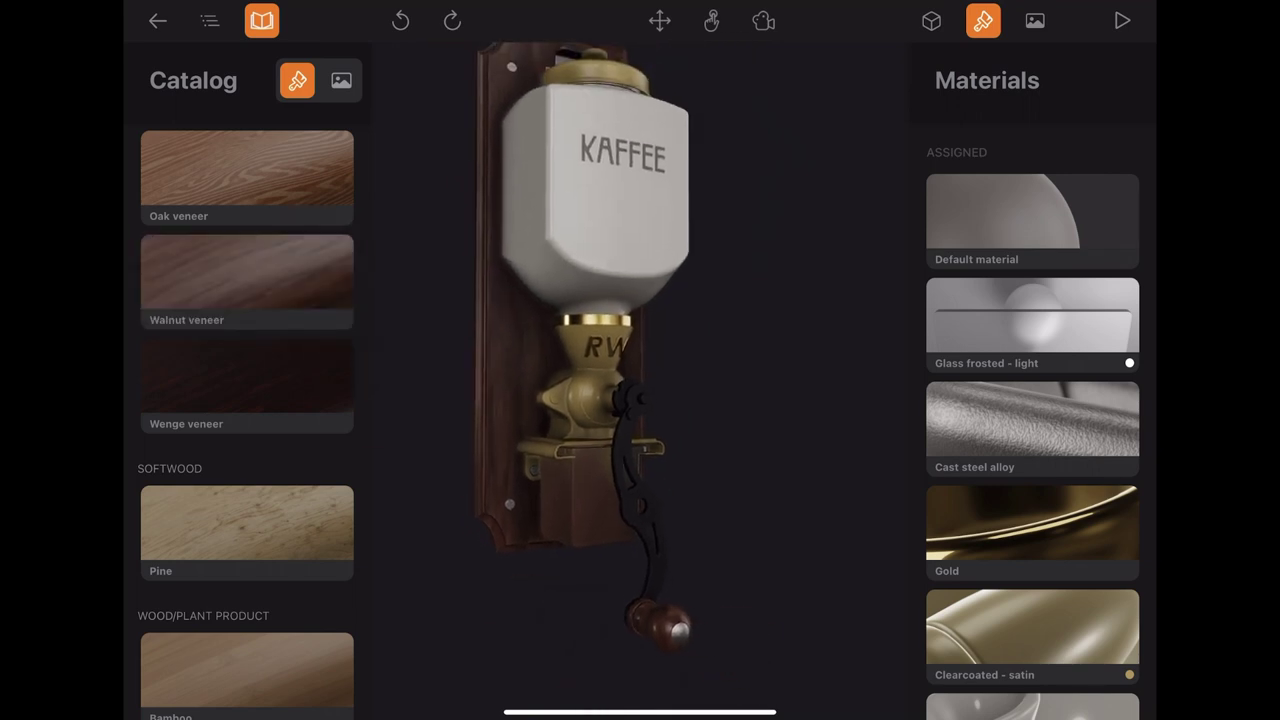
# - Apply black Powdercoated - satin to the KAFFEE letters, zooming in close on the hopper
pyautogui.scroll(3, 247, 400)
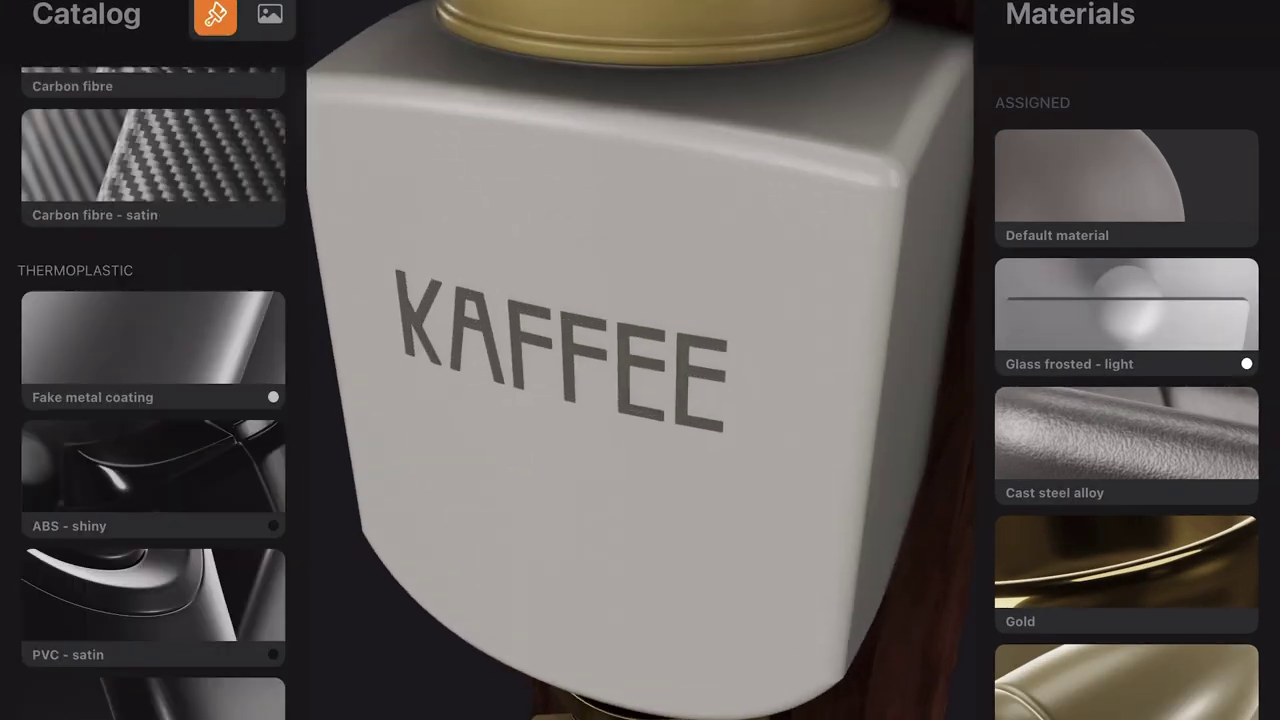
pyautogui.scroll(-3, 153, 400)
pyautogui.moveTo(150, 265); pyautogui.dragTo(458, 350)
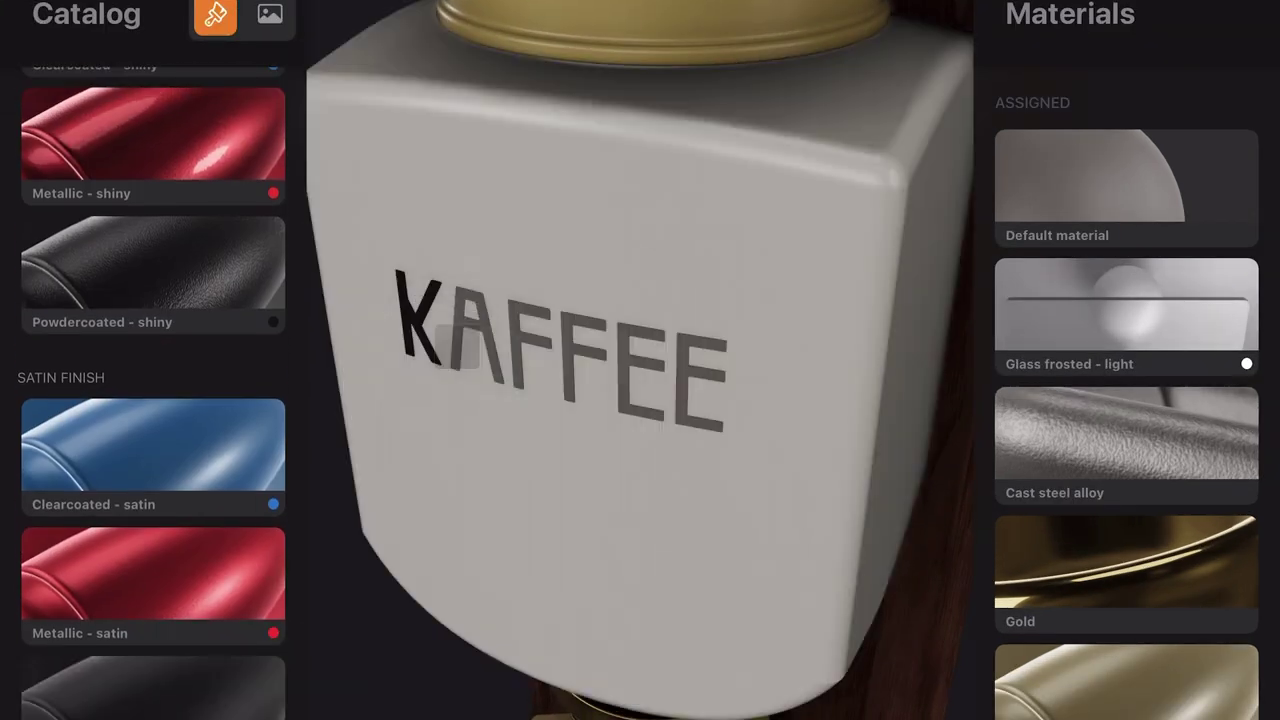
pyautogui.moveTo(1126, 455); pyautogui.dragTo(530, 365)
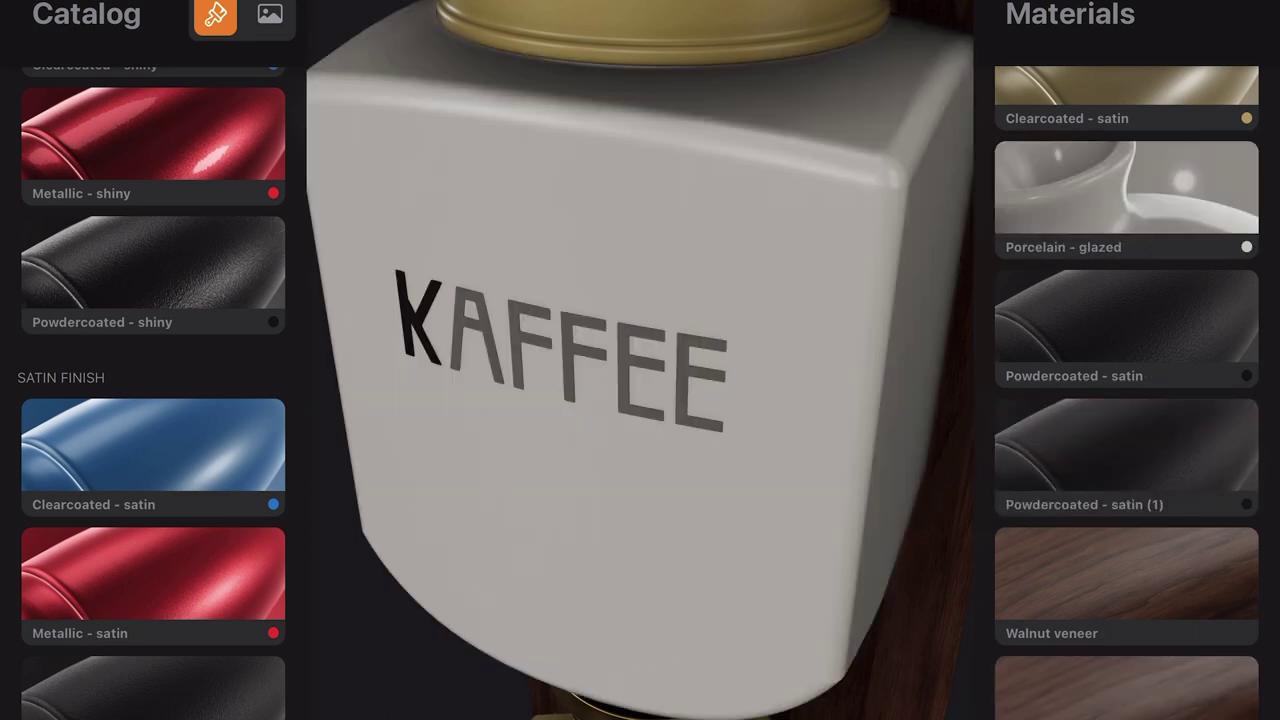
pyautogui.scroll(3, 640, 360)
pyautogui.moveTo(1237, 457)
pyautogui.mouseDown()
pyautogui.moveTo(1276, 462)
pyautogui.moveTo(868, 430)
pyautogui.moveTo(645, 431)
pyautogui.mouseUp()
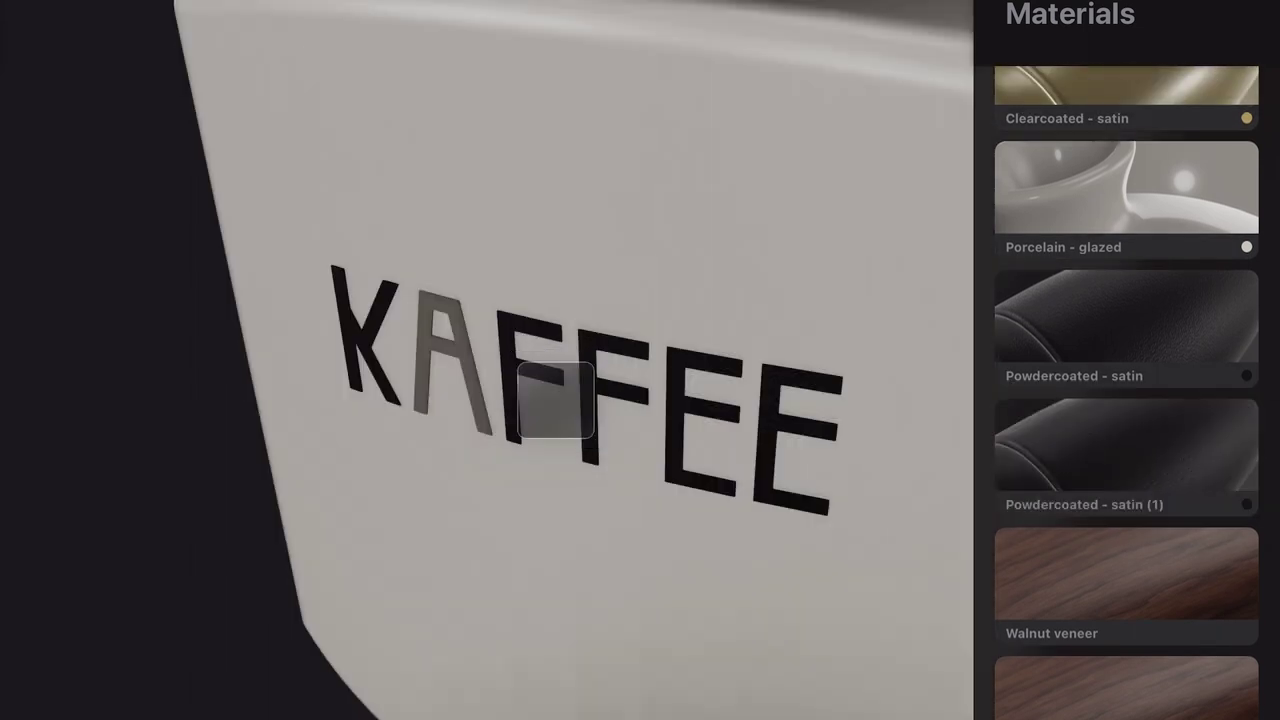
pyautogui.moveTo(645, 431); pyautogui.dragTo(545, 400)
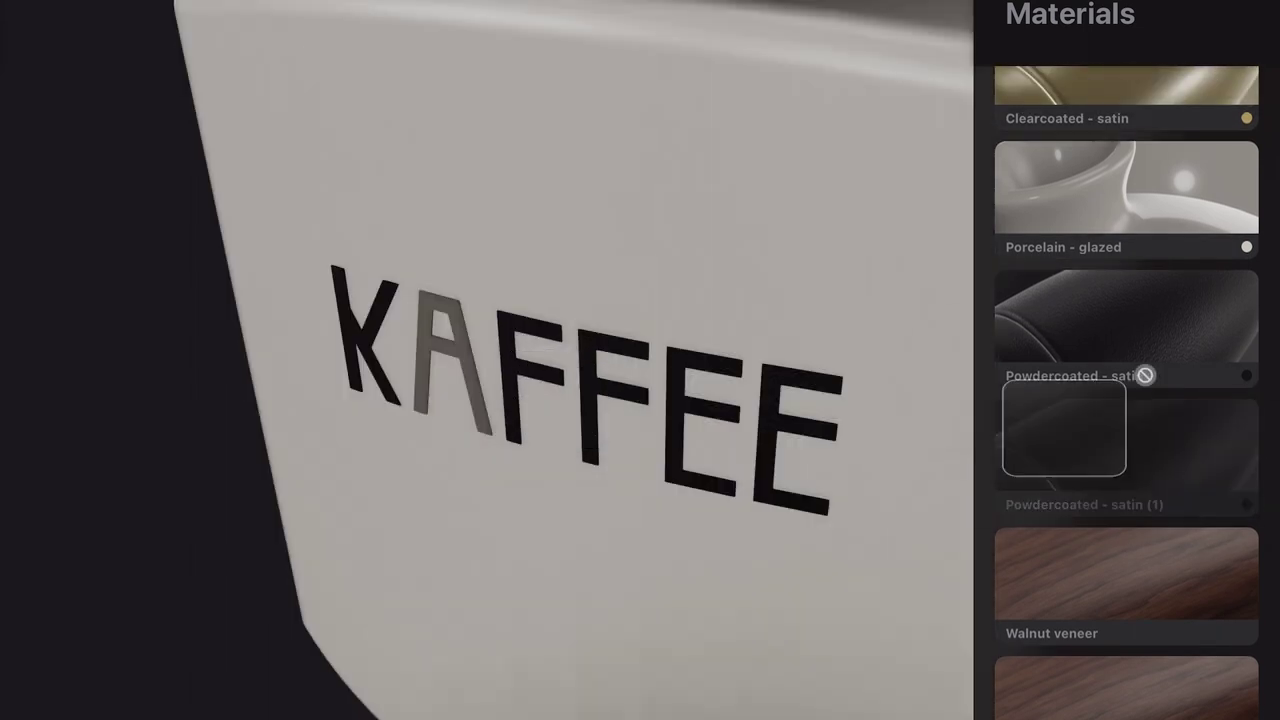
pyautogui.moveTo(1094, 442); pyautogui.dragTo(486, 386)
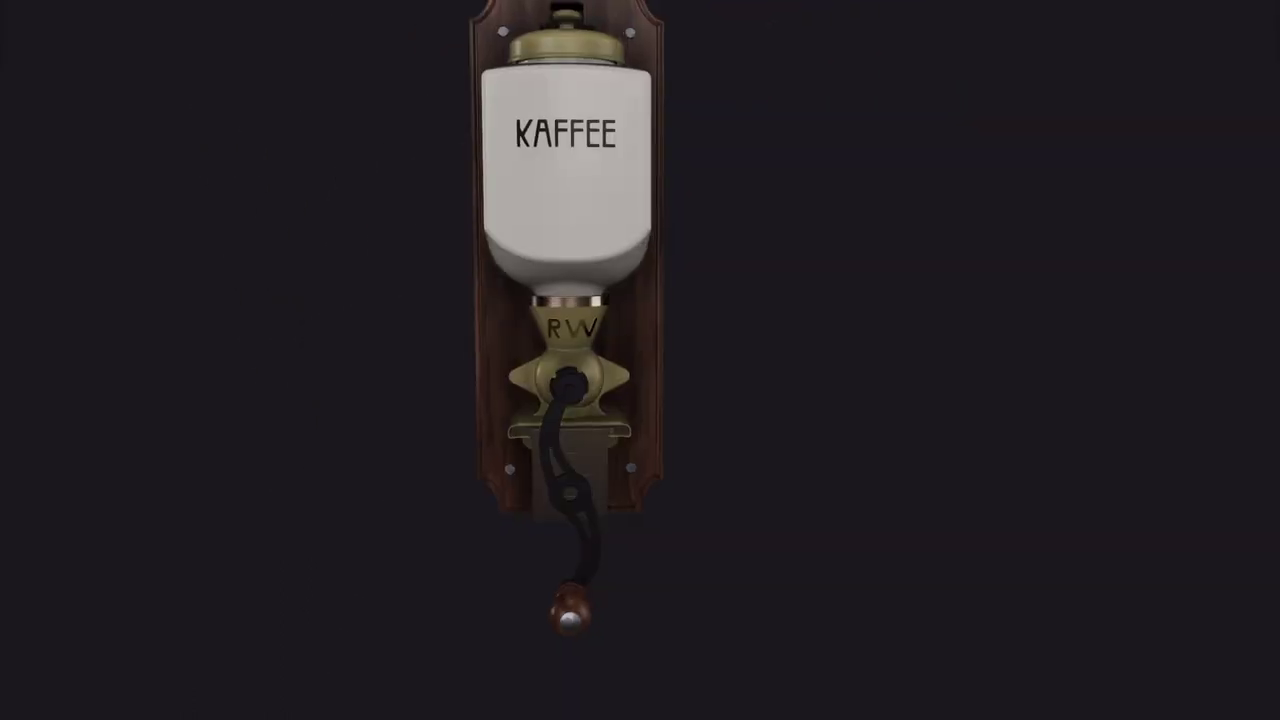